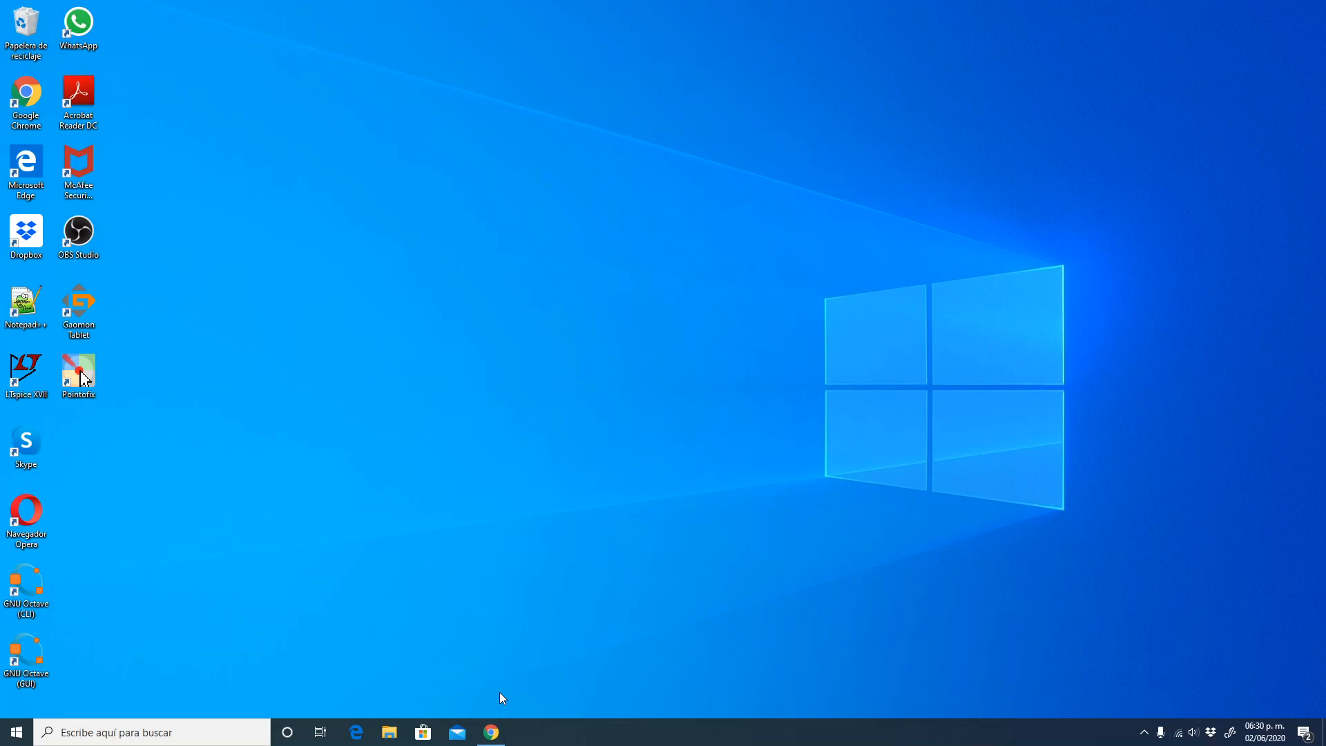
# Switch to Chrome and open the RecOndComp circuit from the Multisim Live profile in the schematic editor
pyautogui.click(486, 734)
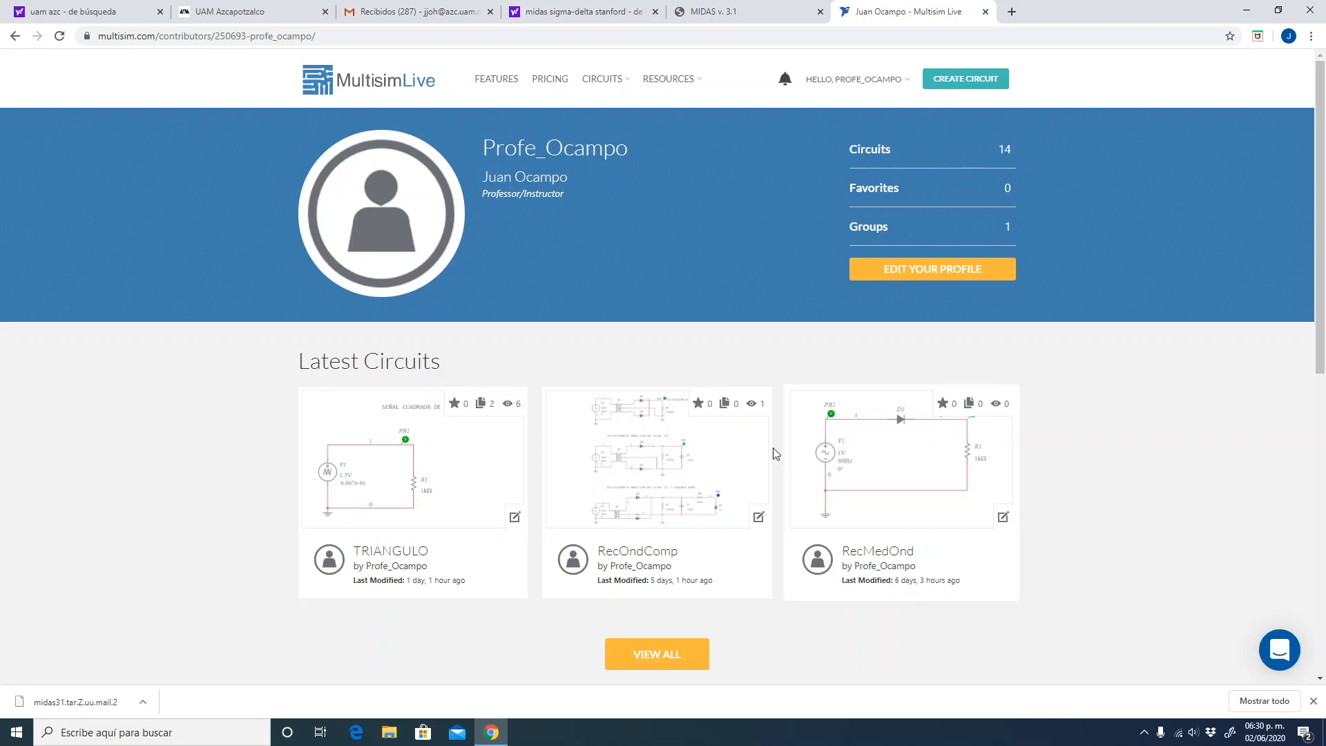
pyautogui.click(721, 568)
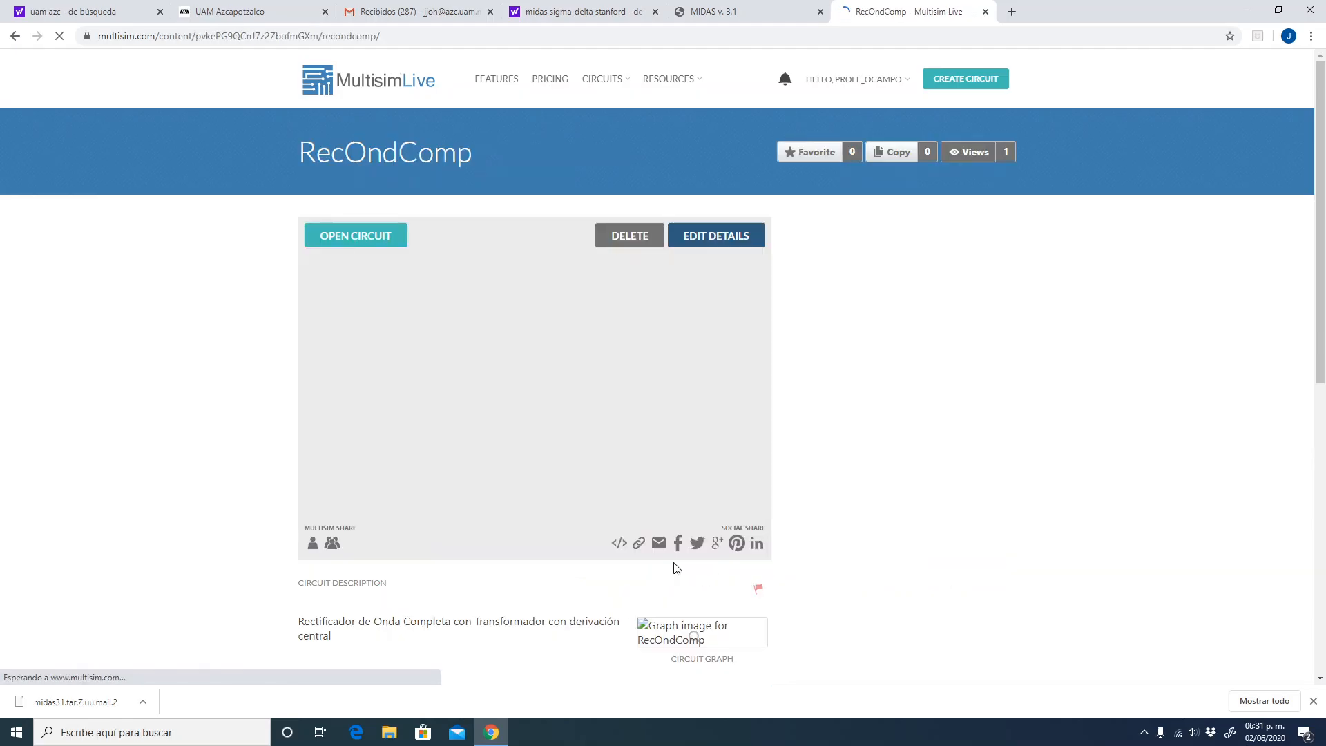
pyautogui.click(327, 238)
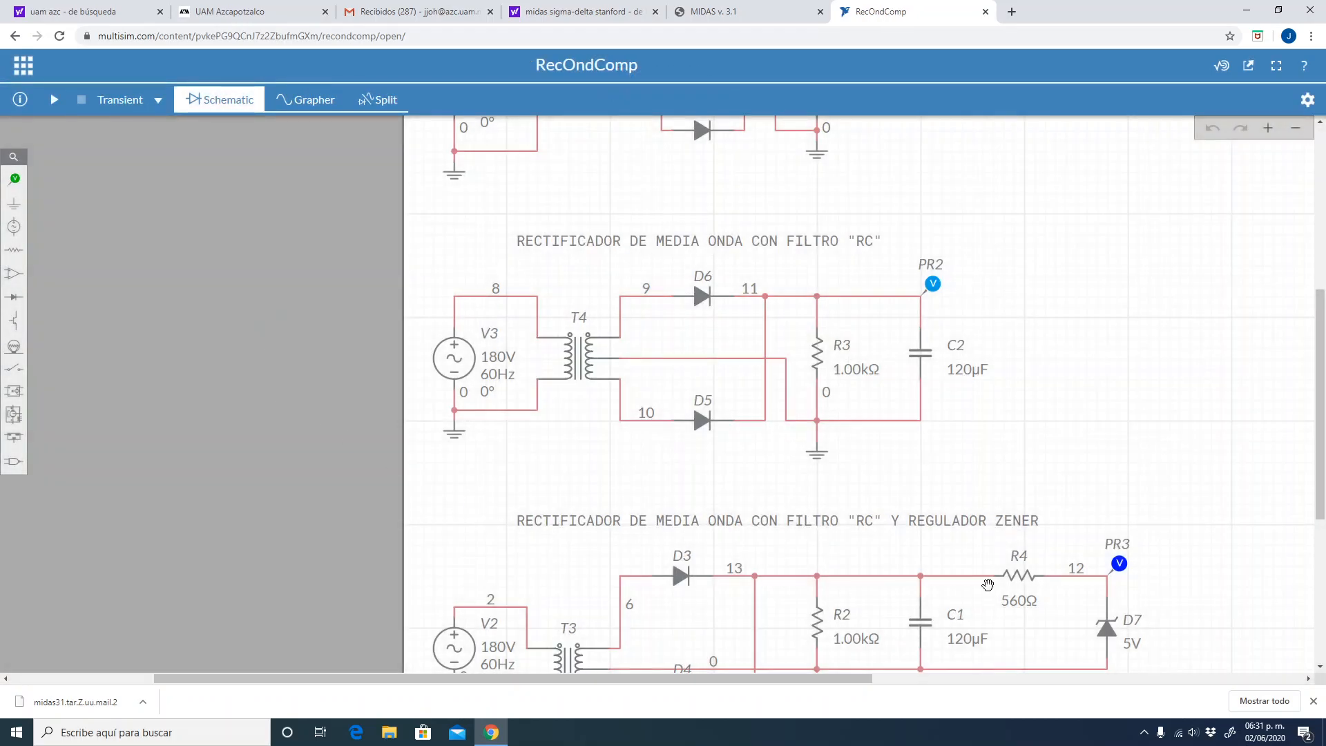
# Examine center-tapped transformer T2 in the first rectifier circuit, selecting it and clearing the selection
pyautogui.moveTo(1319, 444); pyautogui.dragTo(1307, 317)
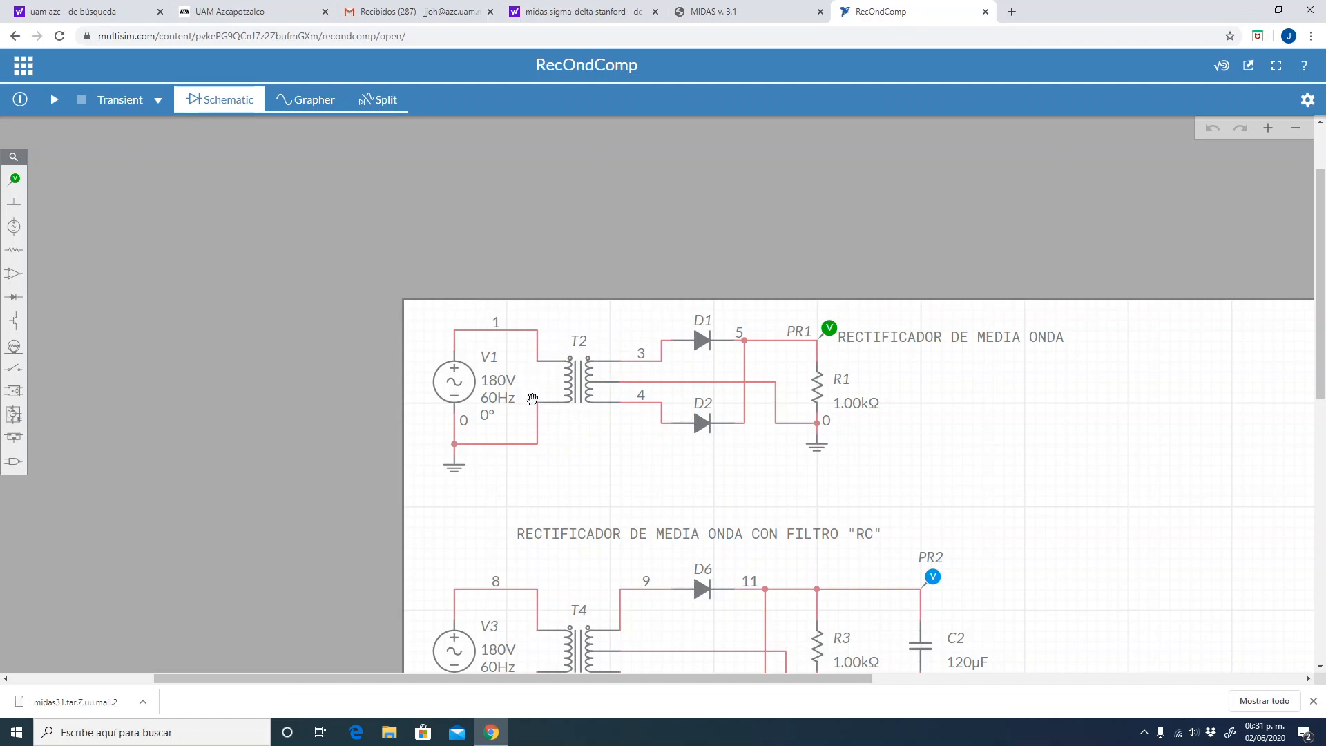
pyautogui.click(573, 388)
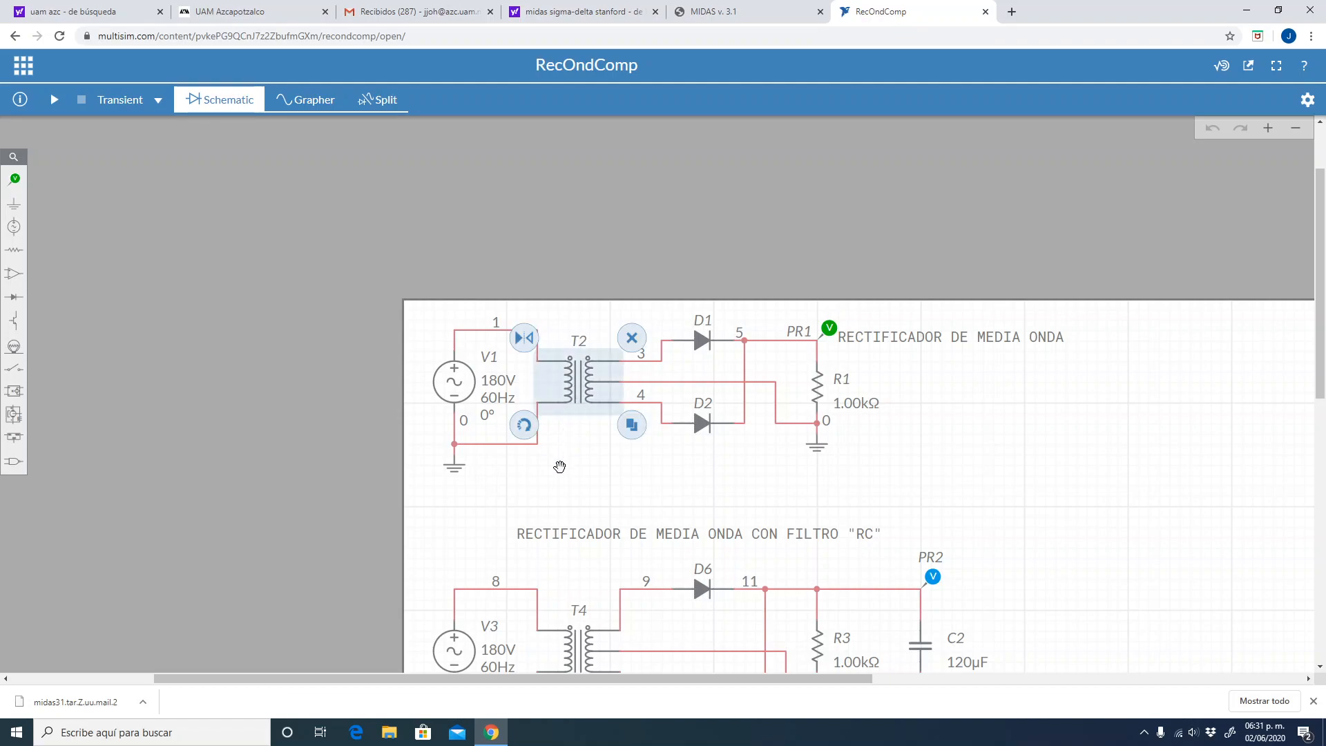
pyautogui.click(560, 467)
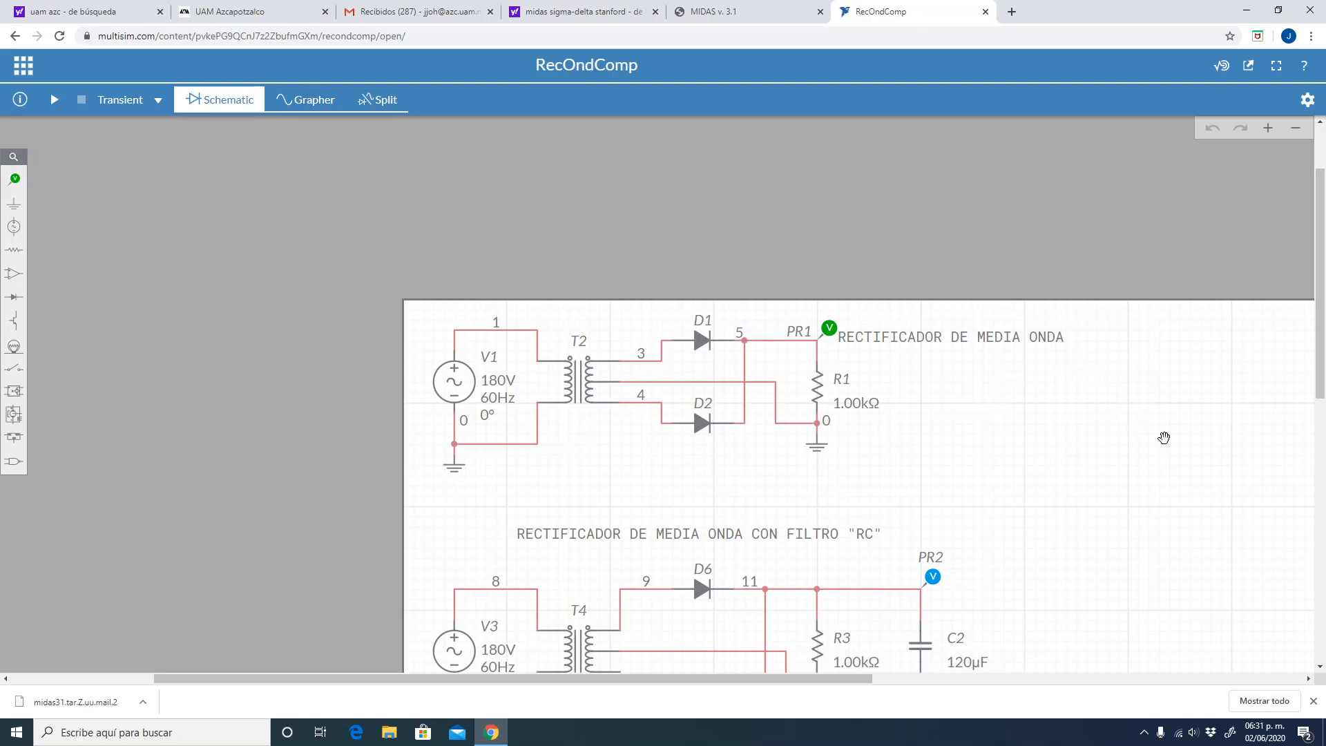
pyautogui.moveTo(1157, 435); pyautogui.dragTo(1008, 287)
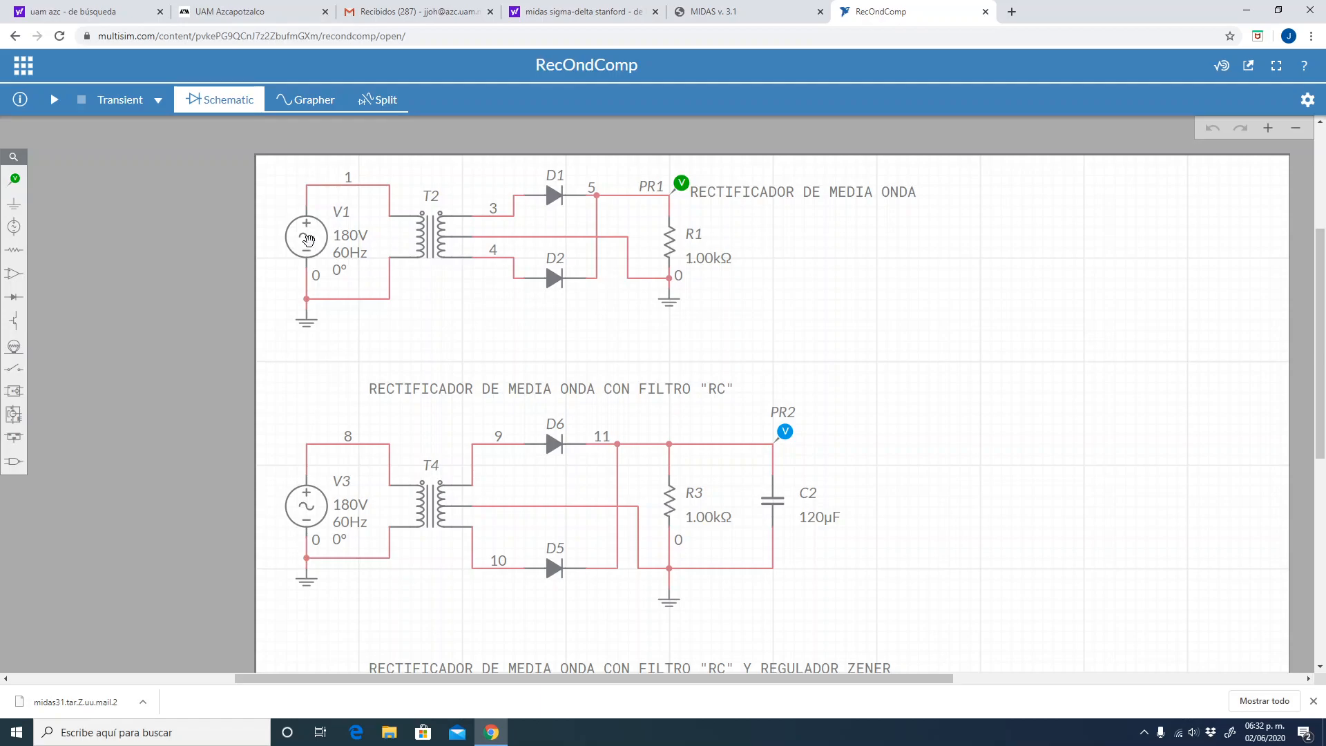
# Open the properties of AC source V1 and examine its peak voltage setting
pyautogui.click(309, 241)
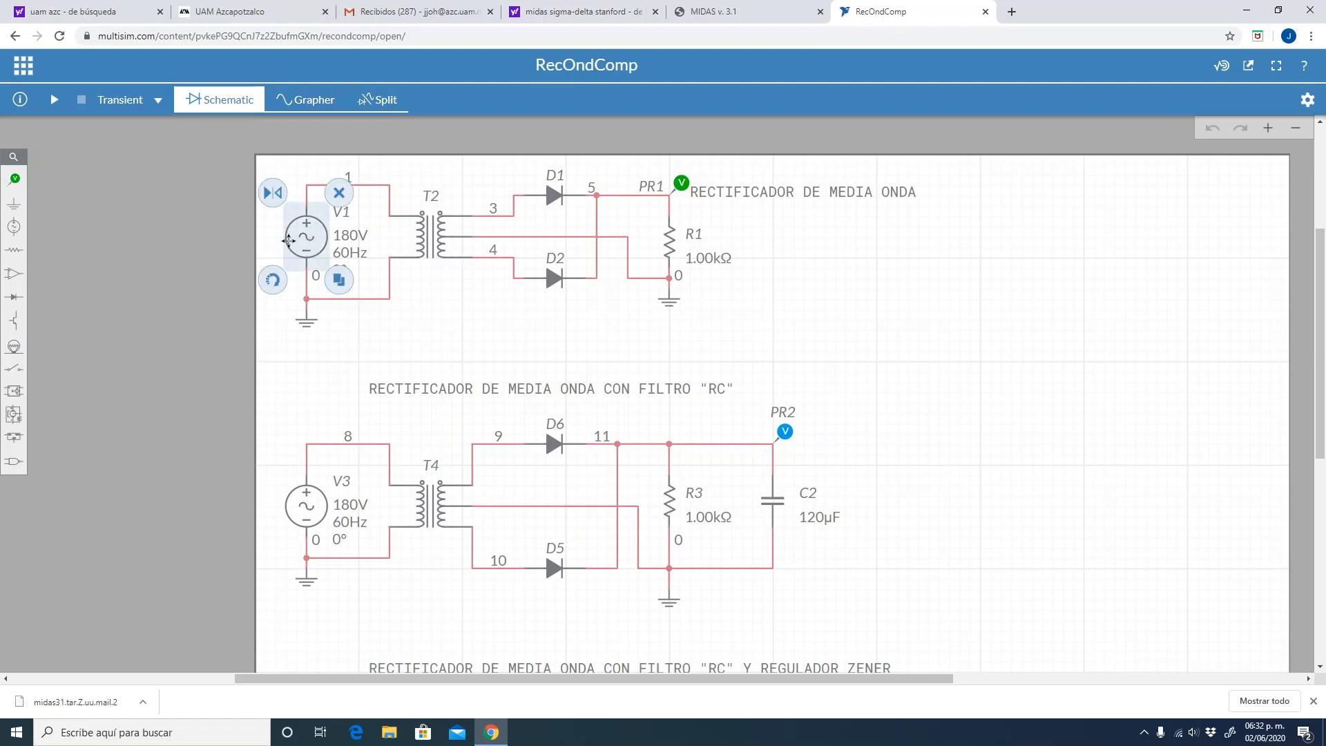
pyautogui.doubleClick(313, 240)
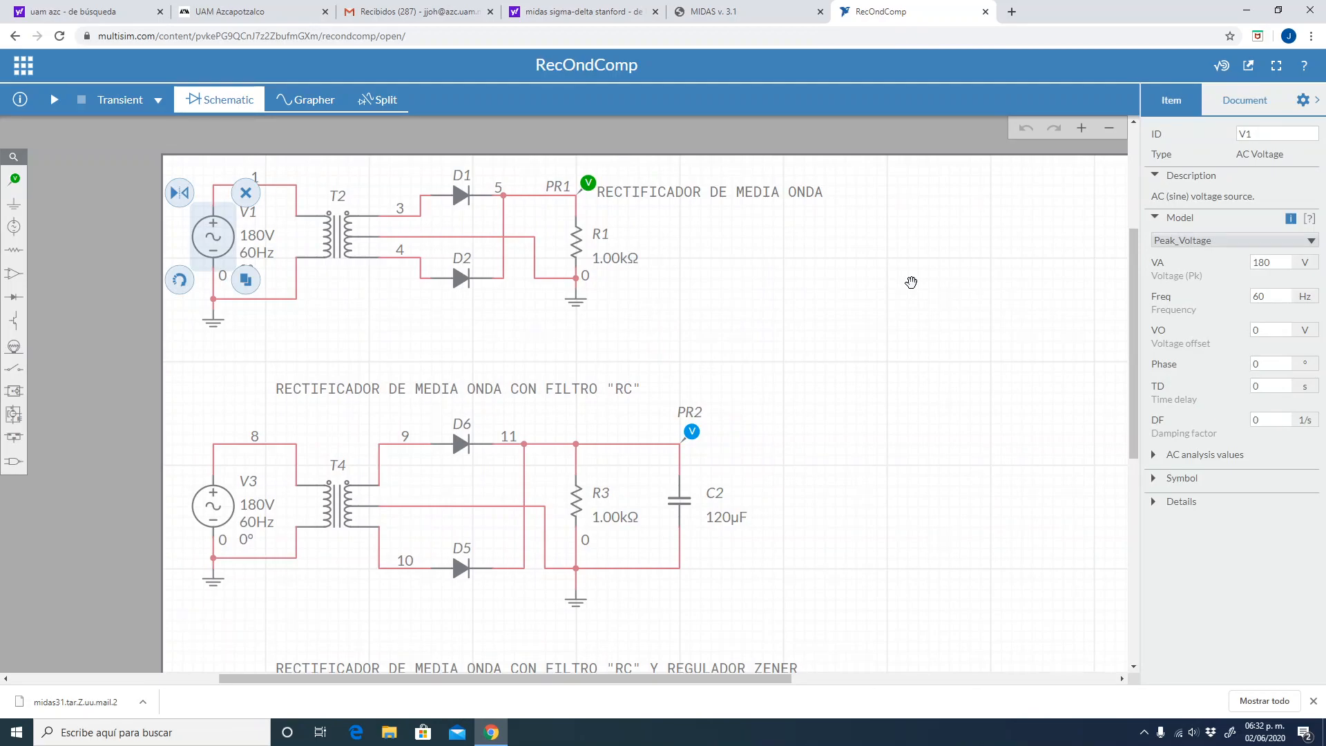
pyautogui.click(910, 283)
pyautogui.click(1249, 246)
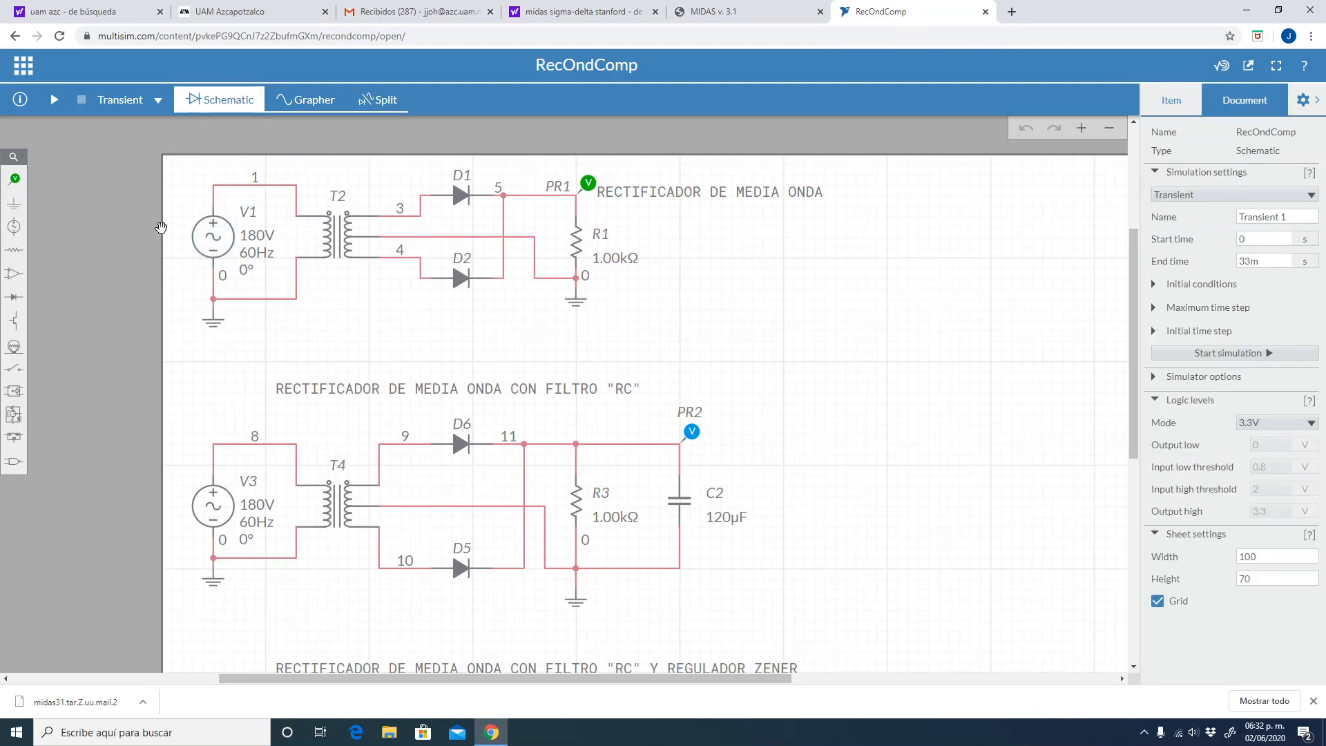
pyautogui.click(212, 237)
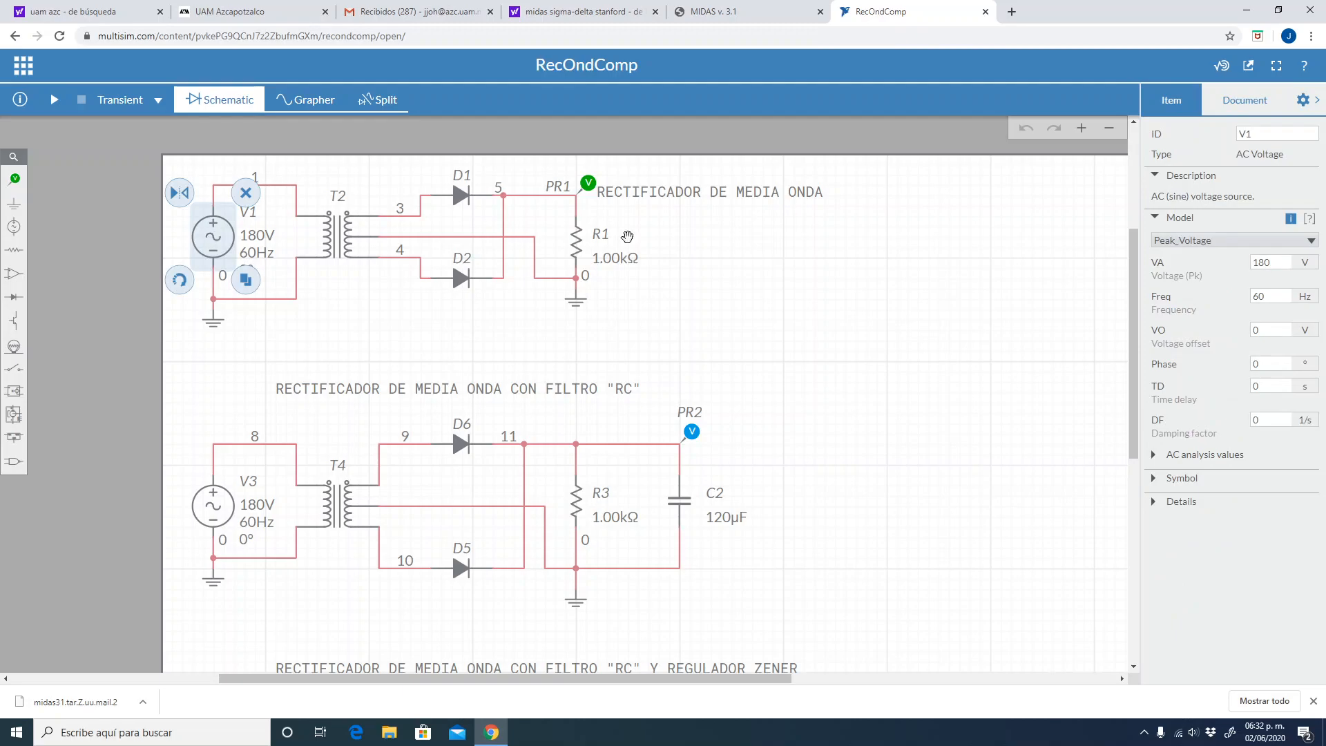
pyautogui.click(1281, 265)
pyautogui.moveTo(1281, 264); pyautogui.dragTo(1247, 272)
# Open the Windows Calculator and compute the peak line voltage as 127 × √2
pyautogui.click(17, 731)
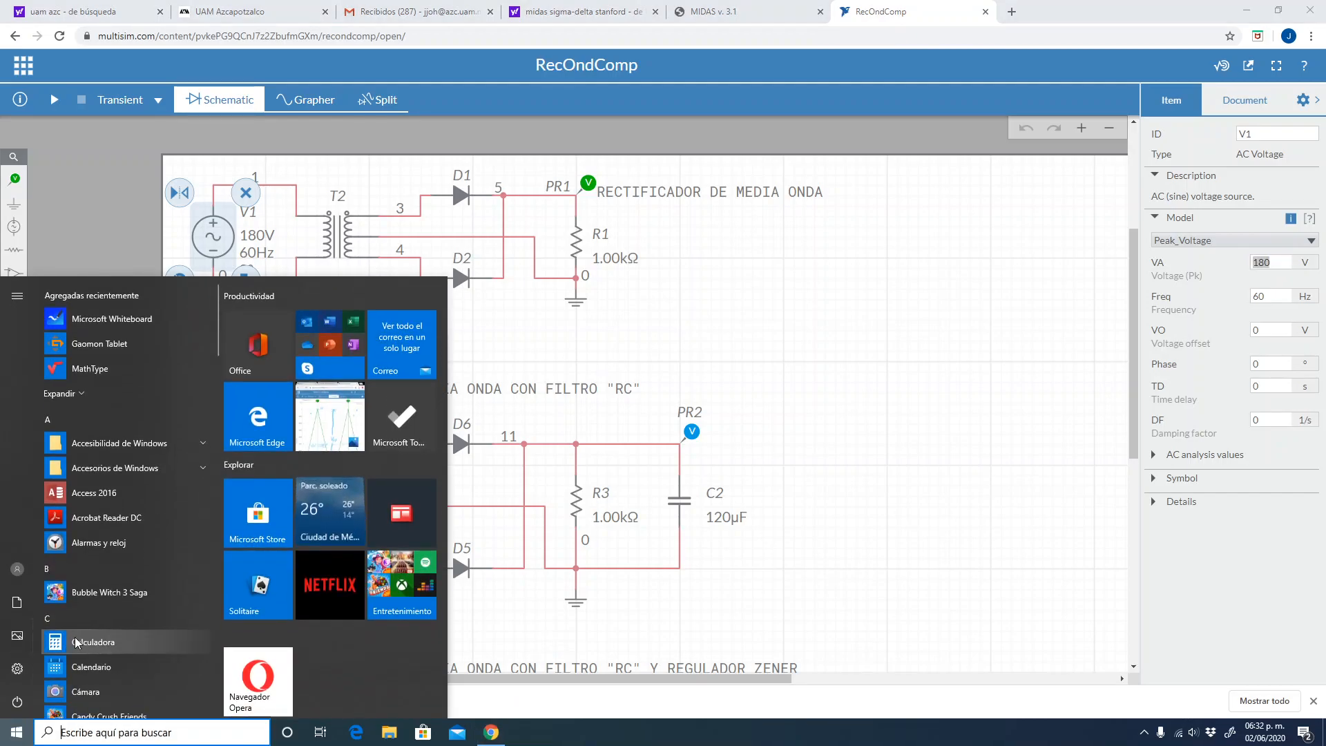
pyautogui.click(90, 641)
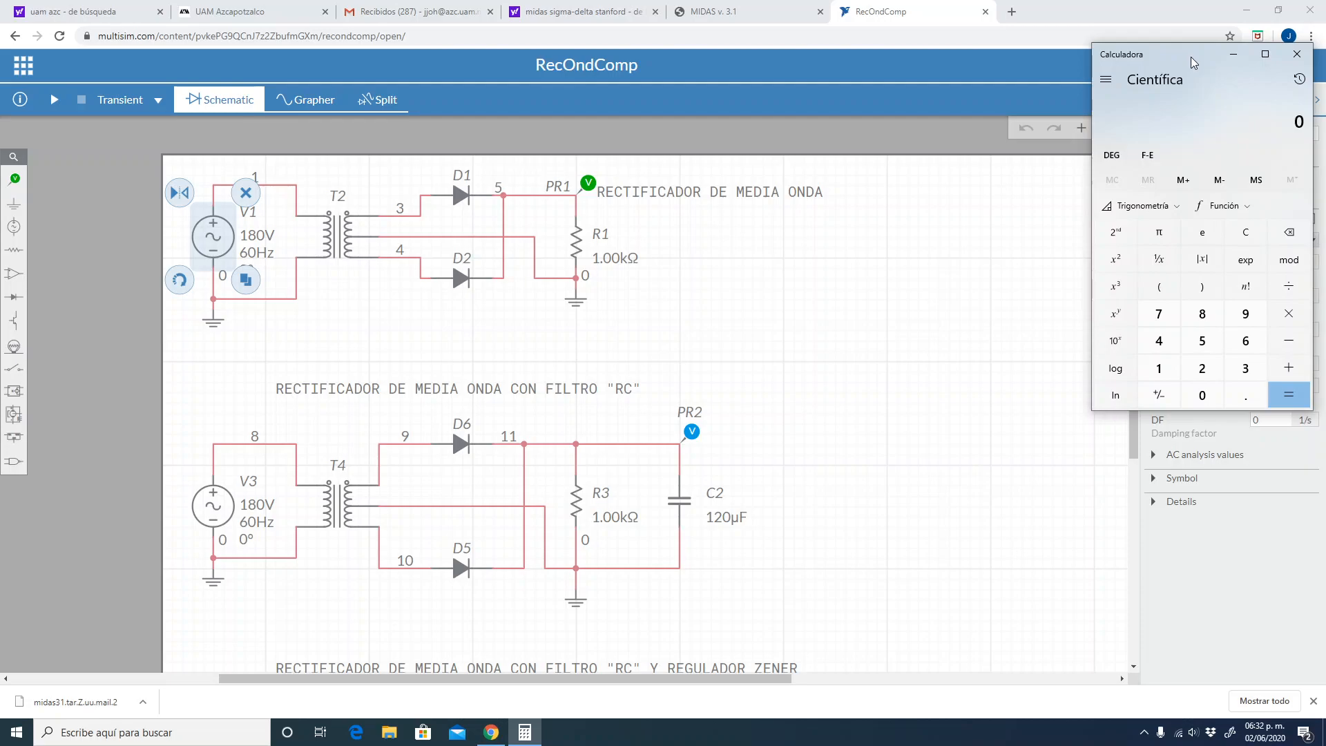
pyautogui.write('127')
pyautogui.press('*')
pyautogui.write('2')
pyautogui.click(1115, 232)
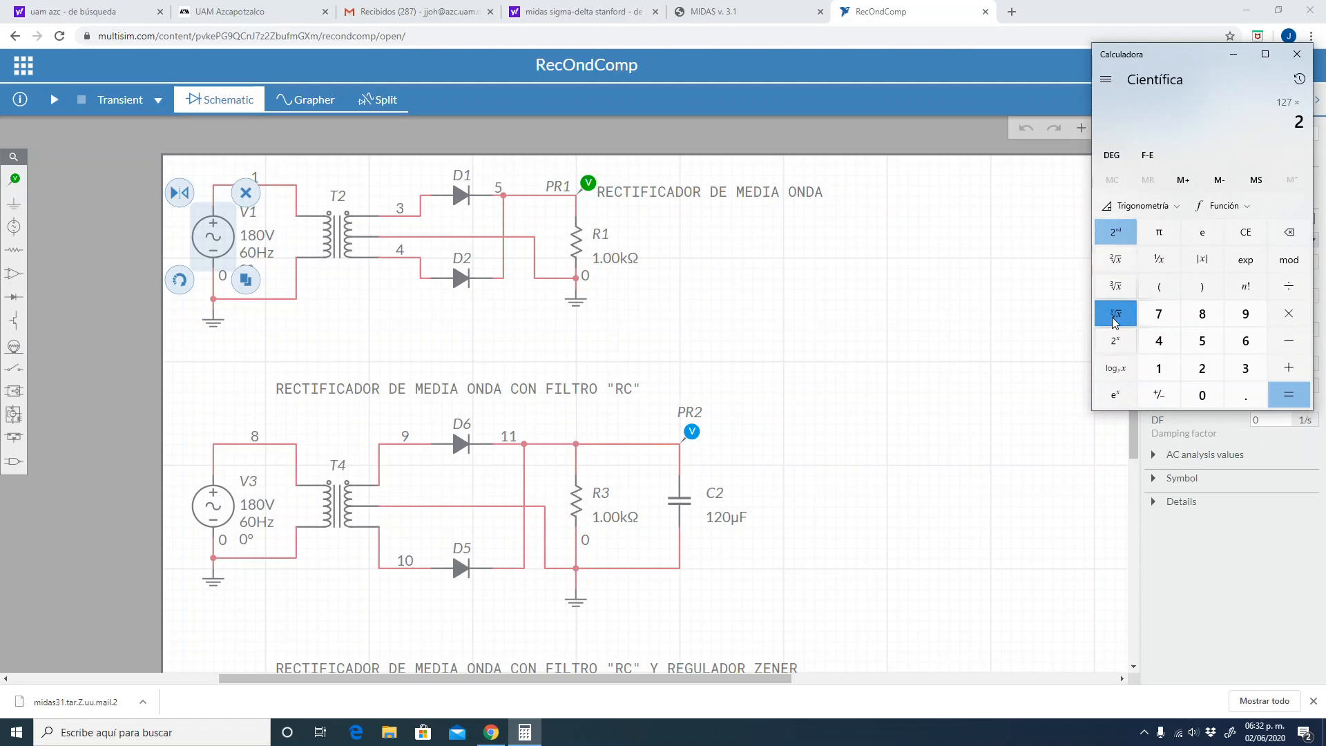
pyautogui.click(1120, 266)
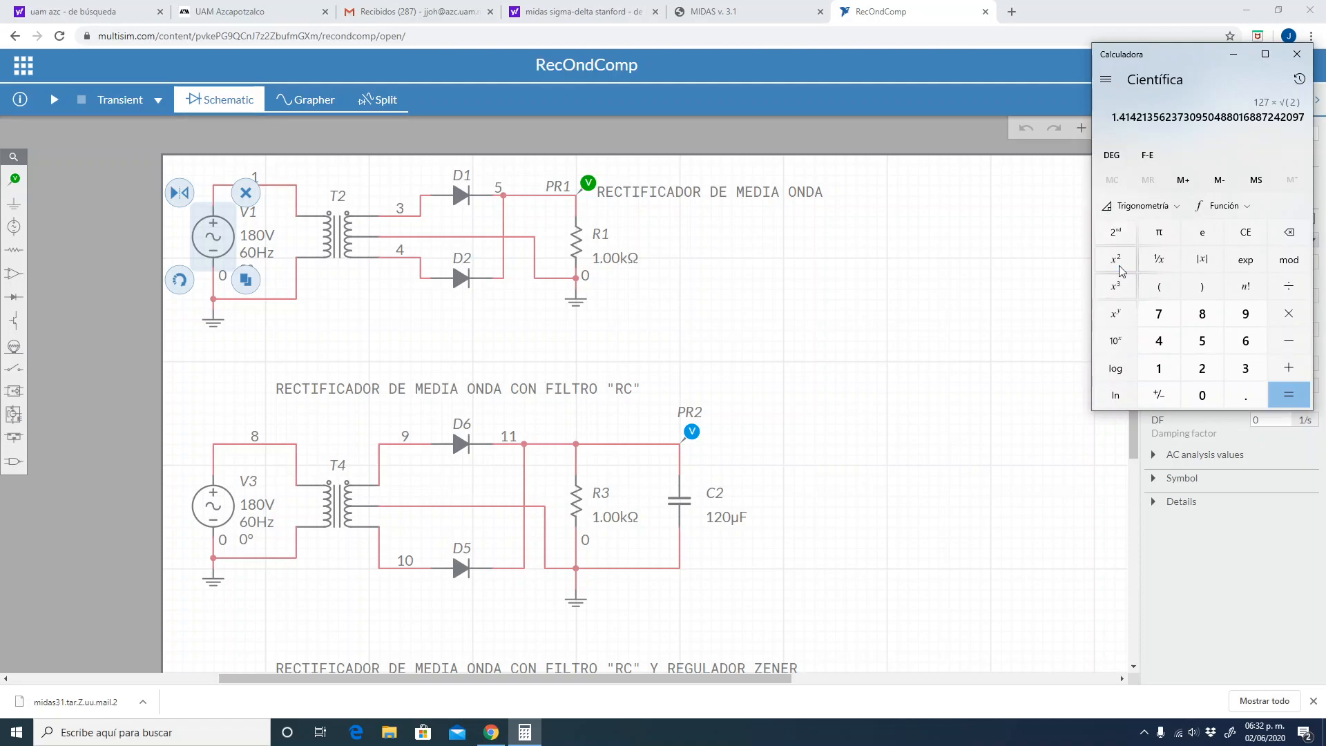
pyautogui.click(1278, 399)
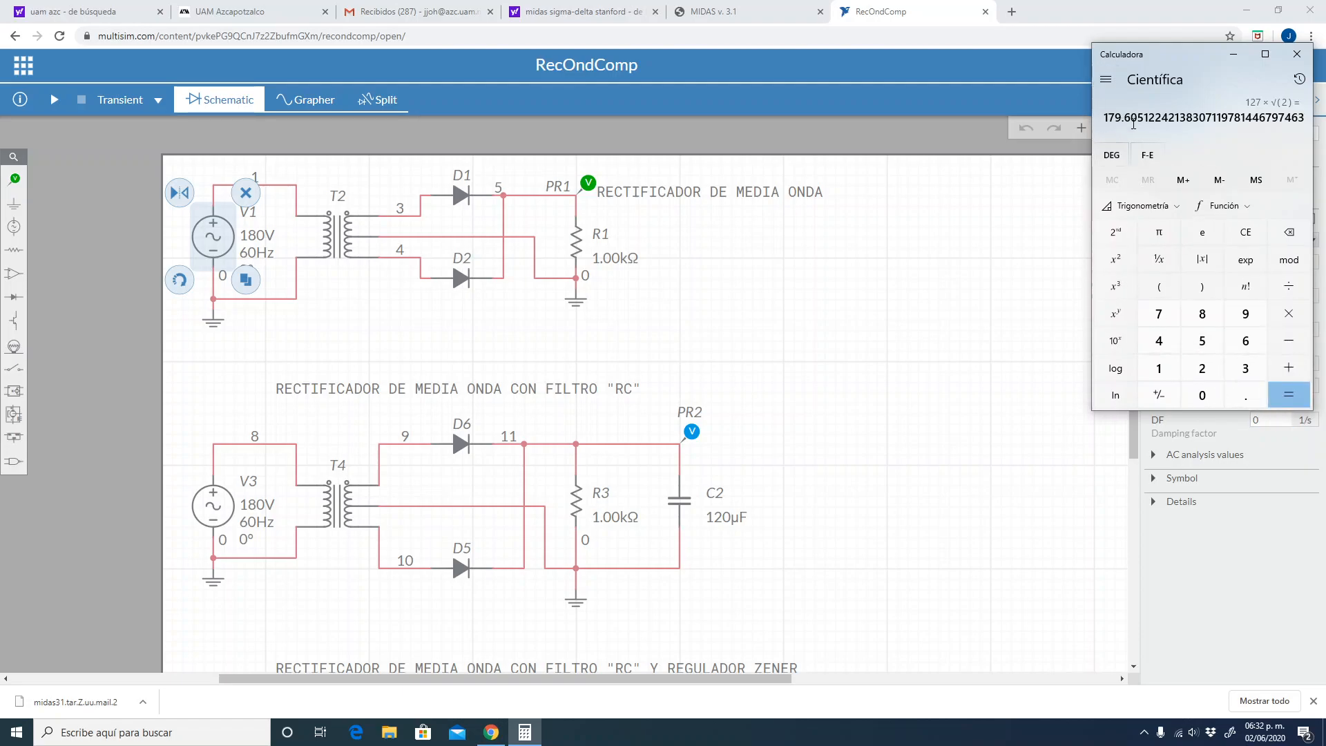
# Return to the Multisim Live schematic and examine the frequency setting of AC source V1
pyautogui.click(803, 276)
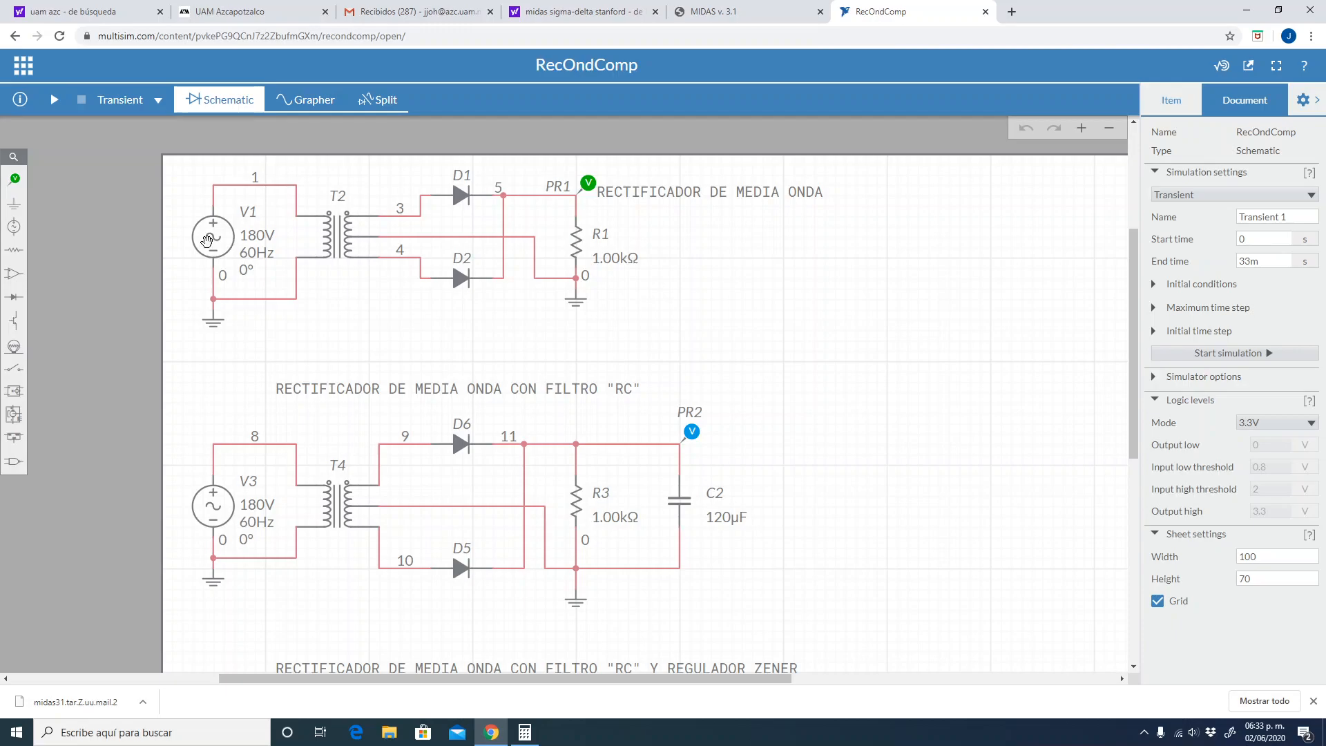
pyautogui.click(209, 241)
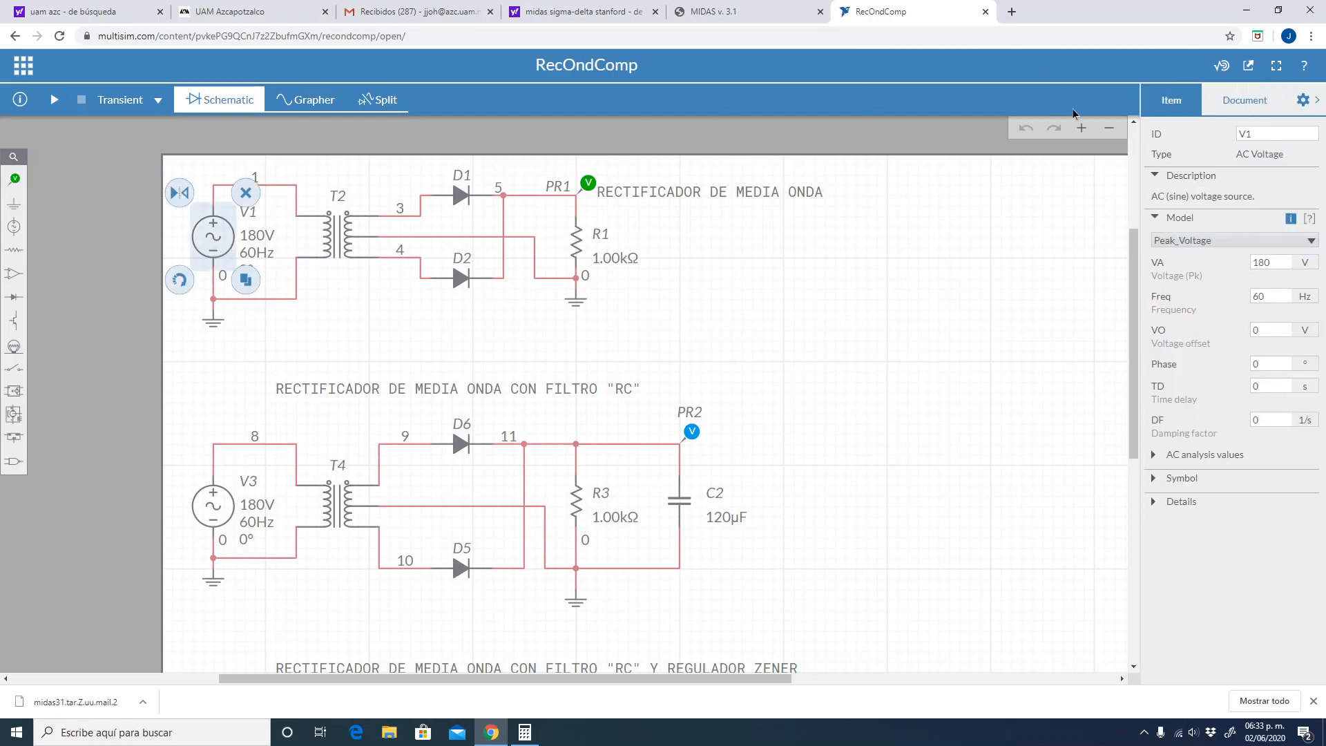
pyautogui.moveTo(1272, 292); pyautogui.dragTo(1200, 292)
pyautogui.click(977, 302)
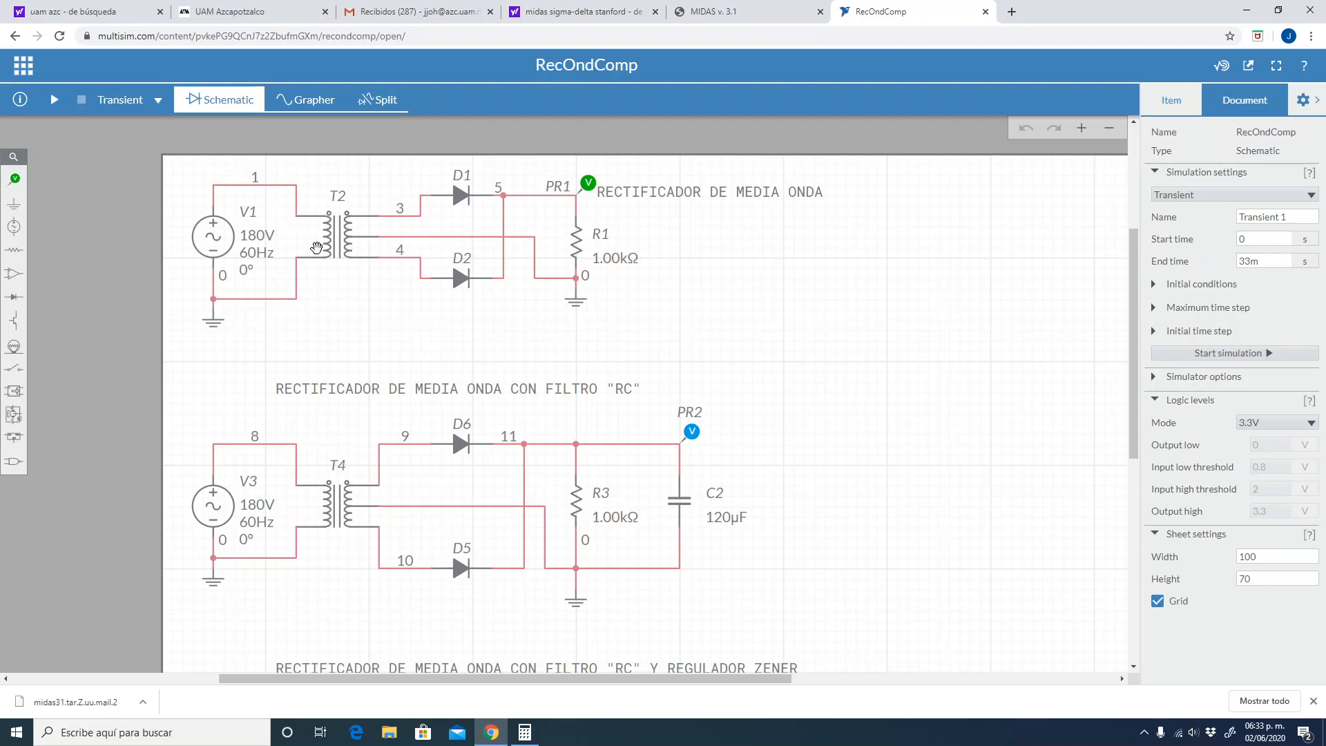
# Examine the primary and secondary coil turns in the properties of transformer T2
pyautogui.click(326, 243)
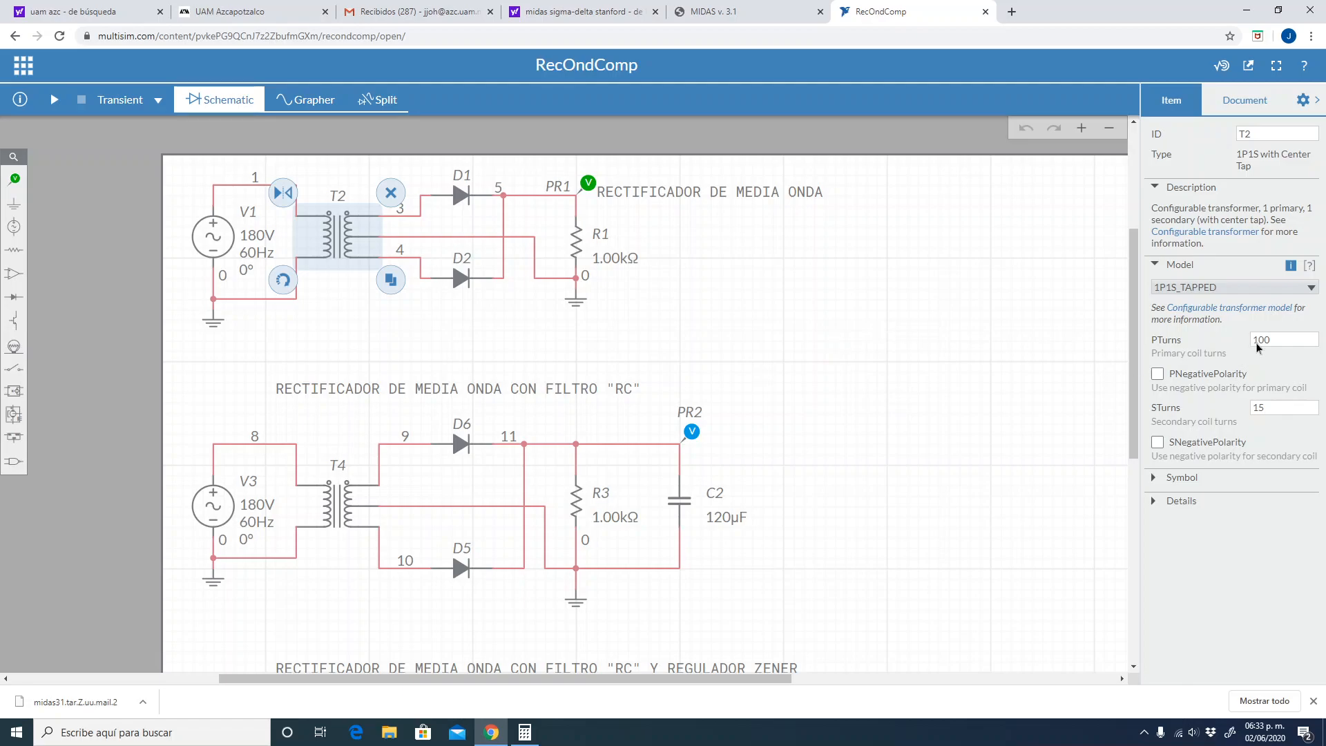
pyautogui.click(1285, 339)
pyautogui.doubleClick(1285, 339)
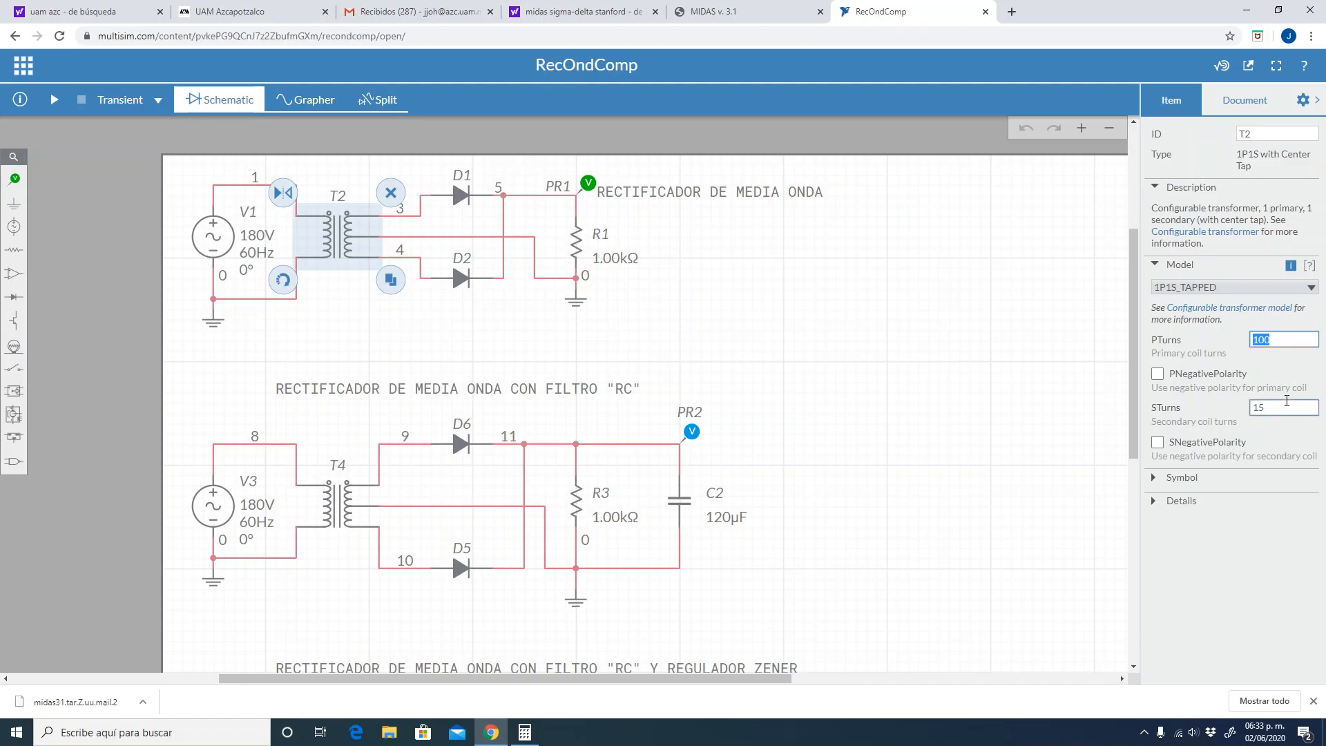
pyautogui.click(1285, 402)
pyautogui.click(1049, 312)
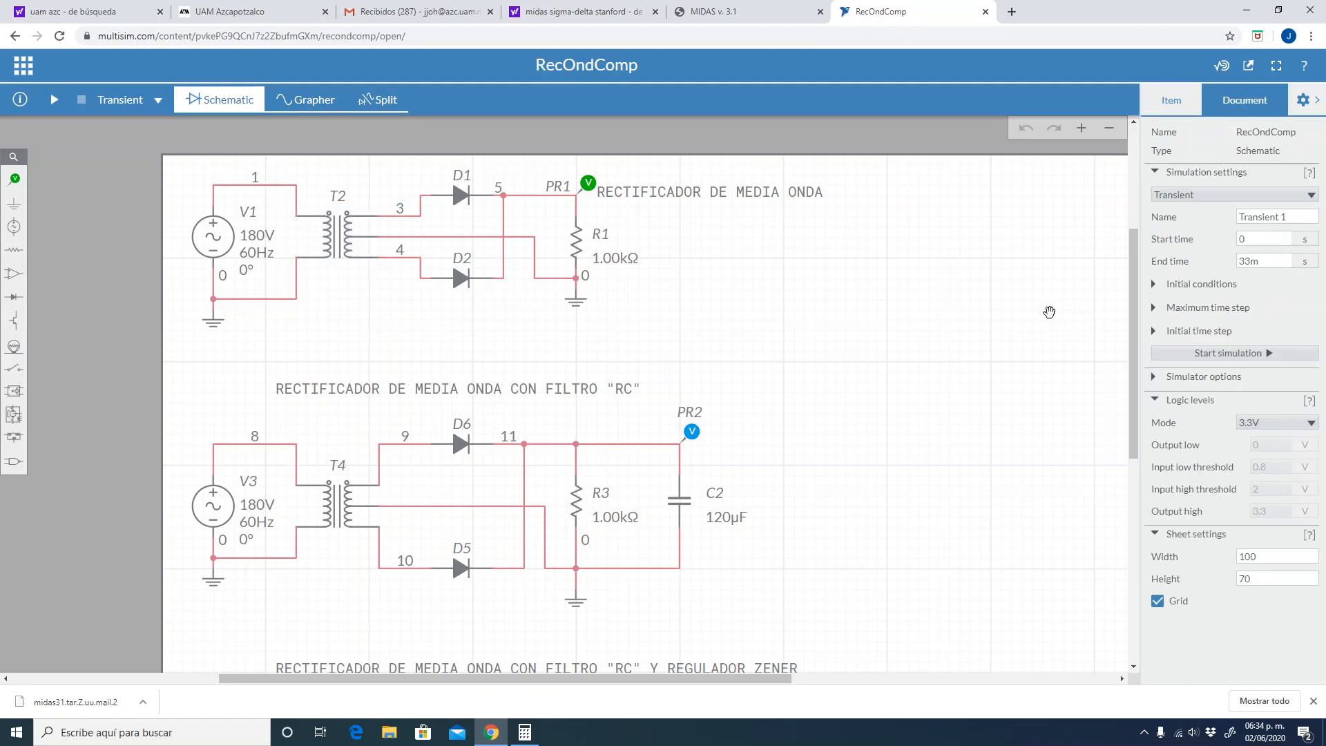
pyautogui.click(341, 246)
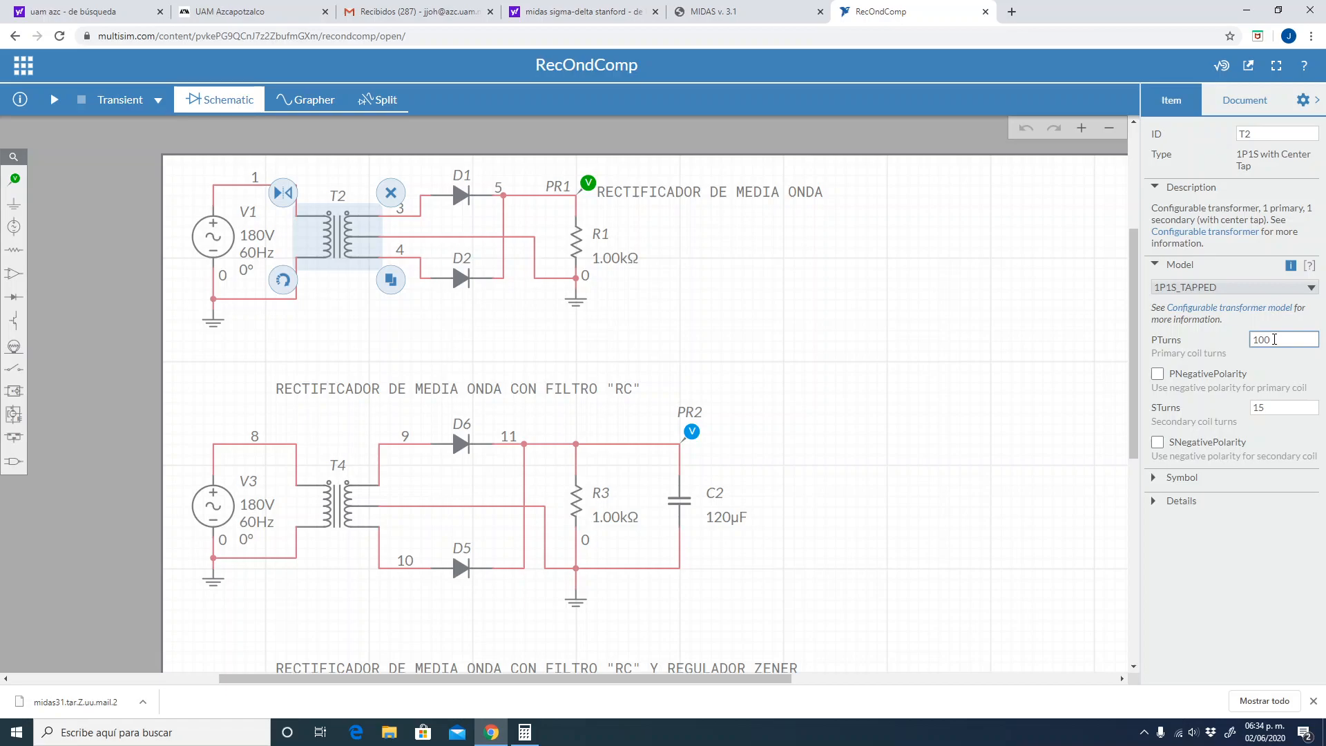
pyautogui.doubleClick(1286, 408)
# Switch to the Calculator, divide 15 by 100 for T2's turns ratio, and multiply the result by 180
pyautogui.click(525, 732)
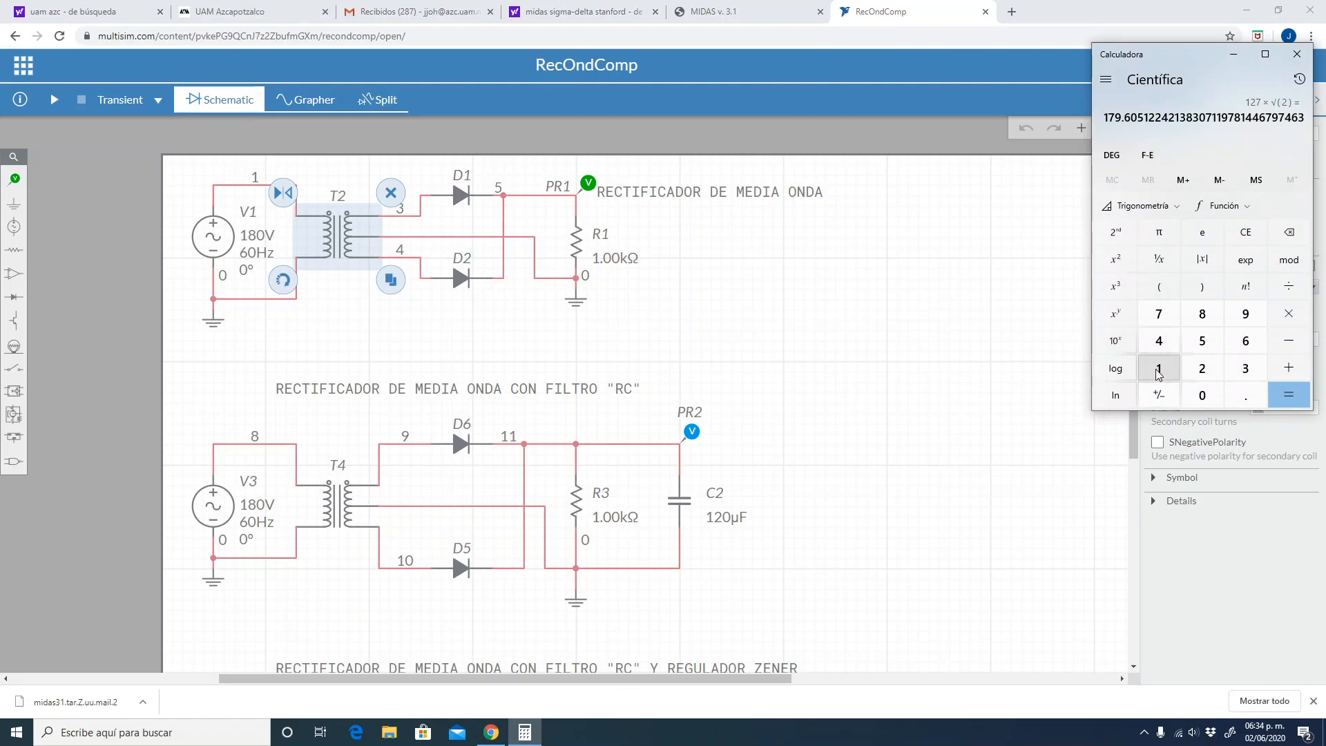
pyautogui.click(1228, 233)
pyautogui.write('15/100')
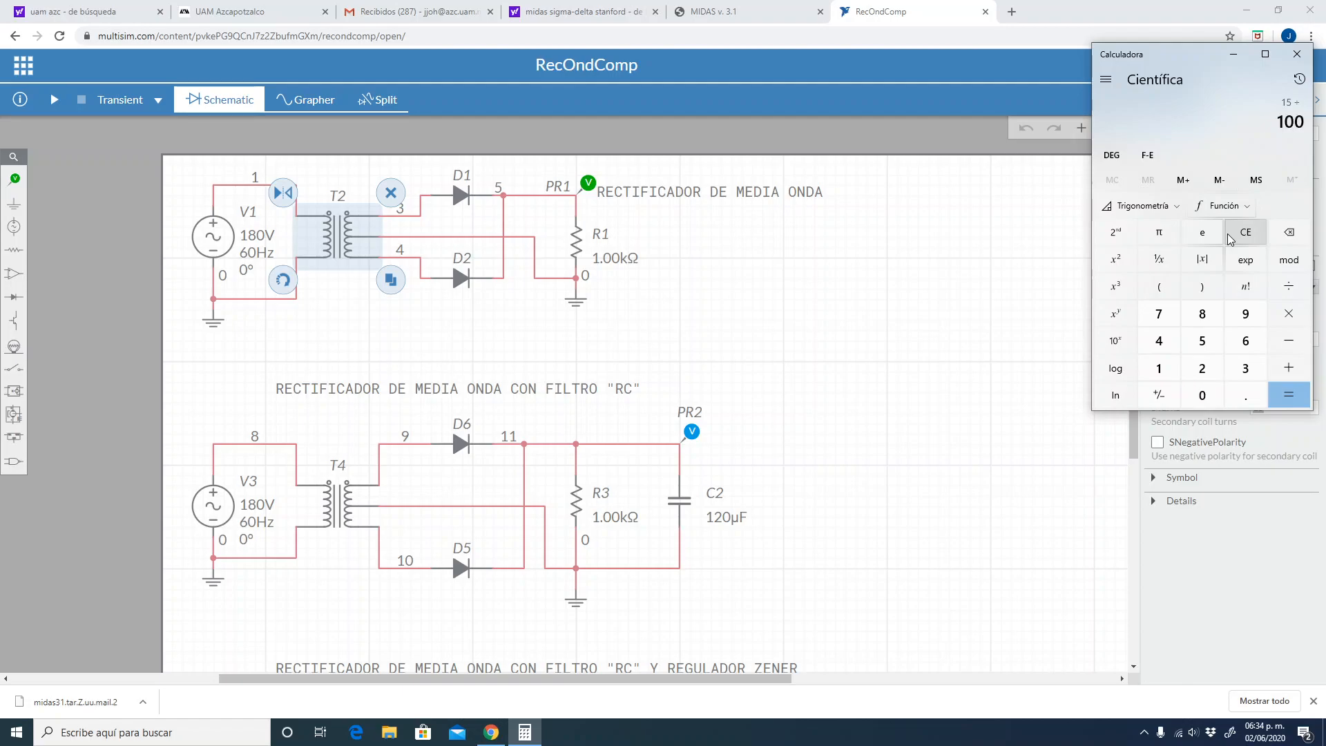
pyautogui.press('Return')
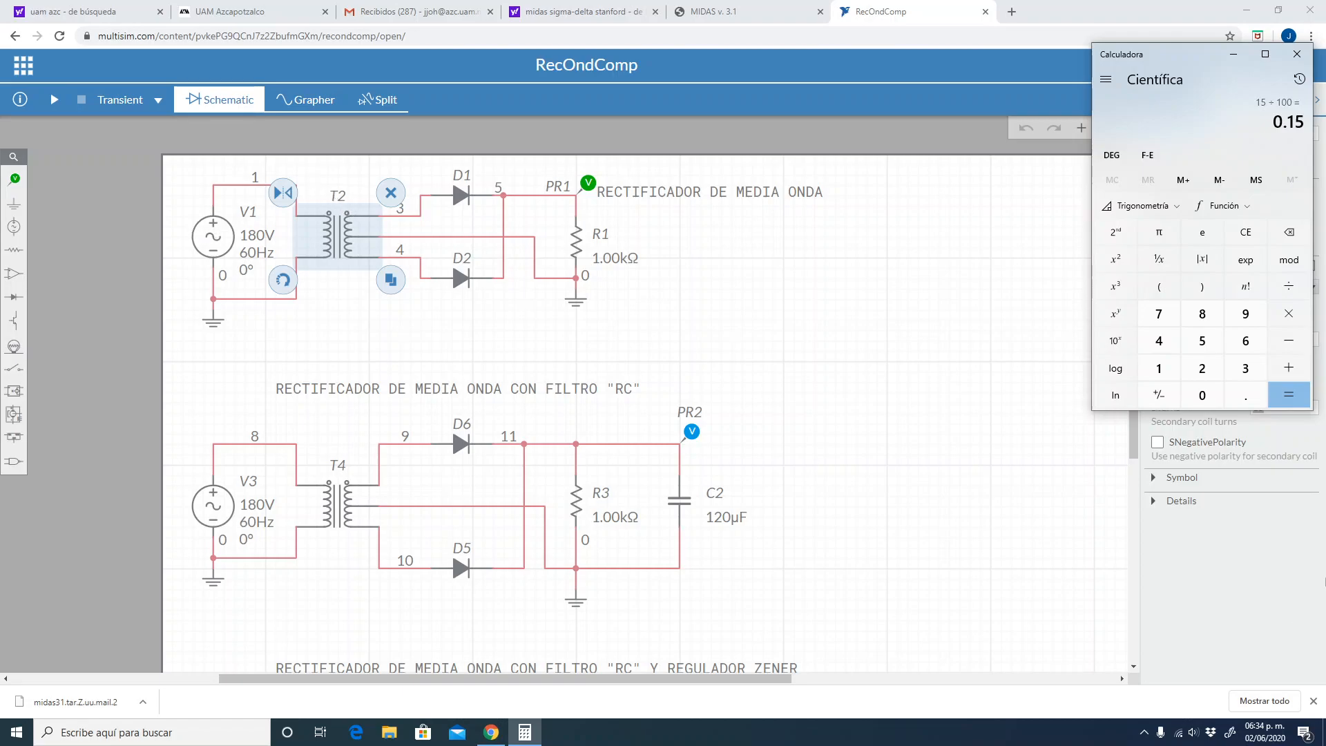
pyautogui.click(1289, 315)
pyautogui.write('180')
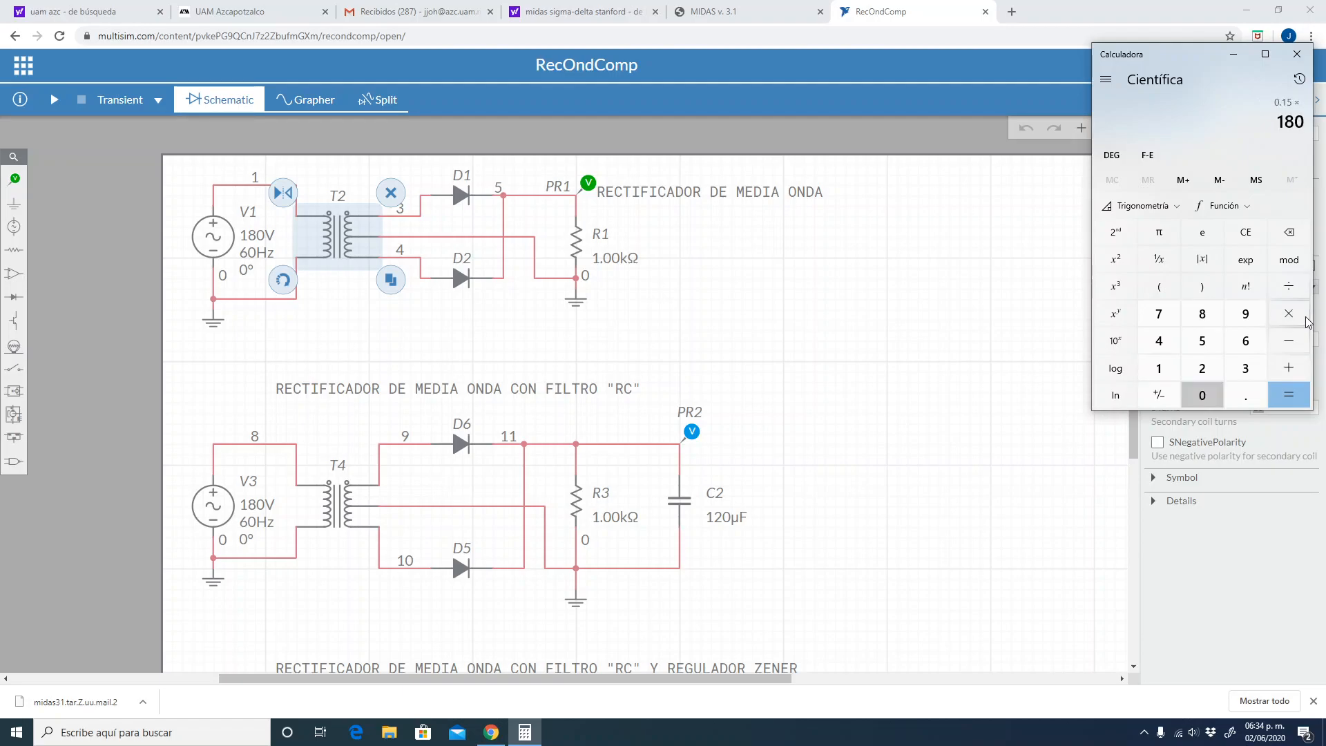
pyautogui.press('Return')
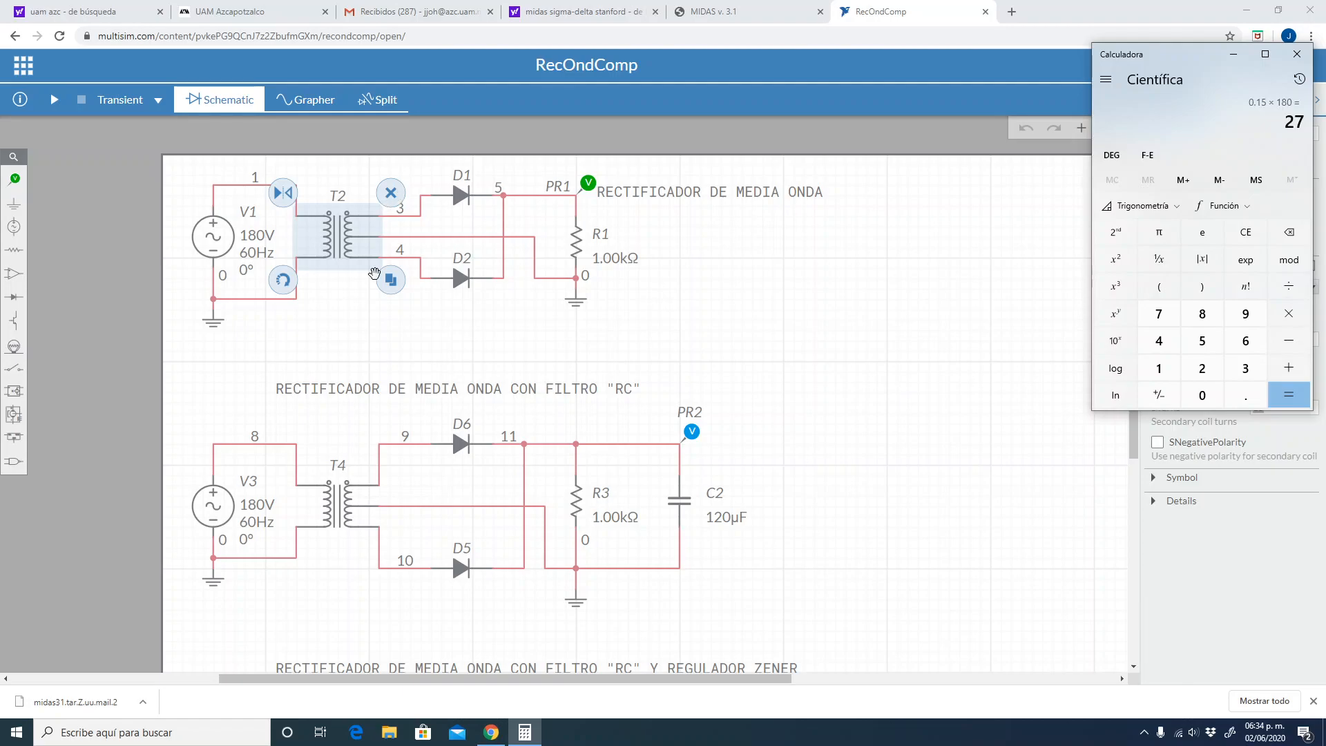
# Return to the schematic and examine T2's secondary connections, selecting nets 3 and 4 and the center-tap wire
pyautogui.click(417, 217)
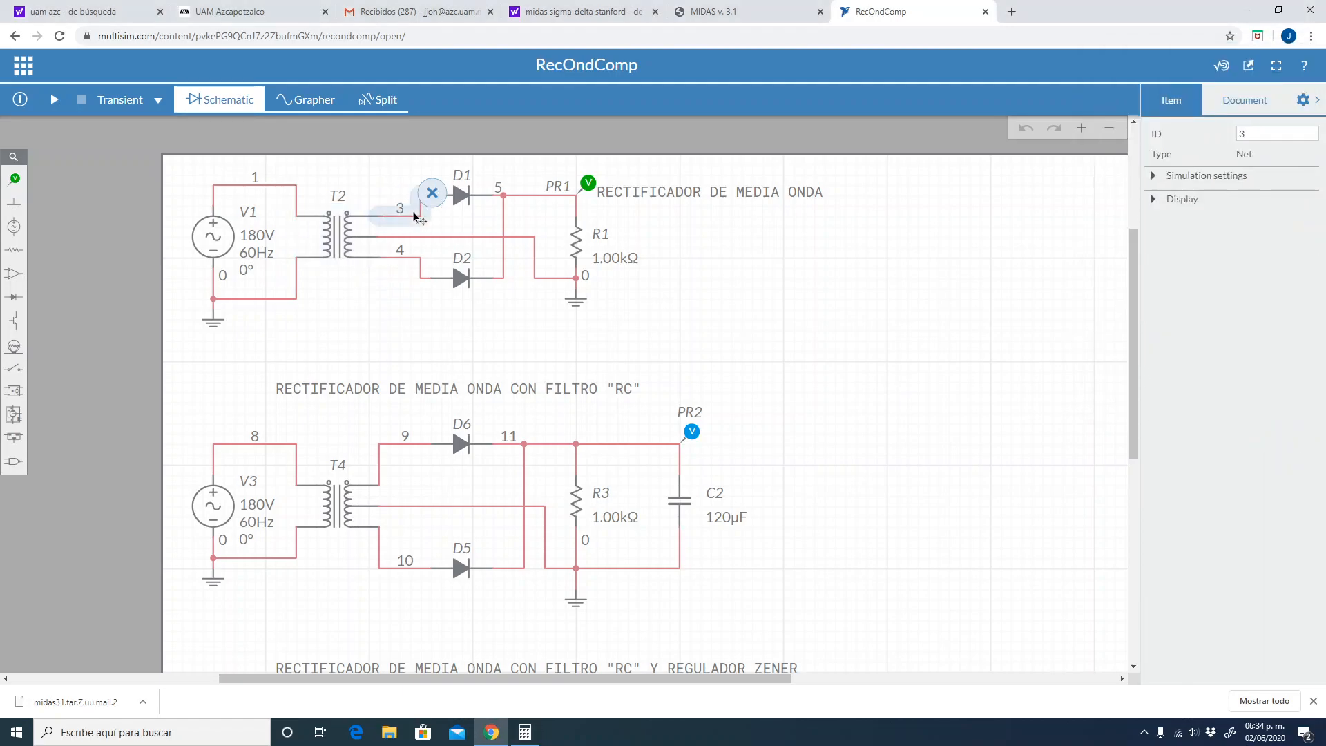
pyautogui.click(402, 260)
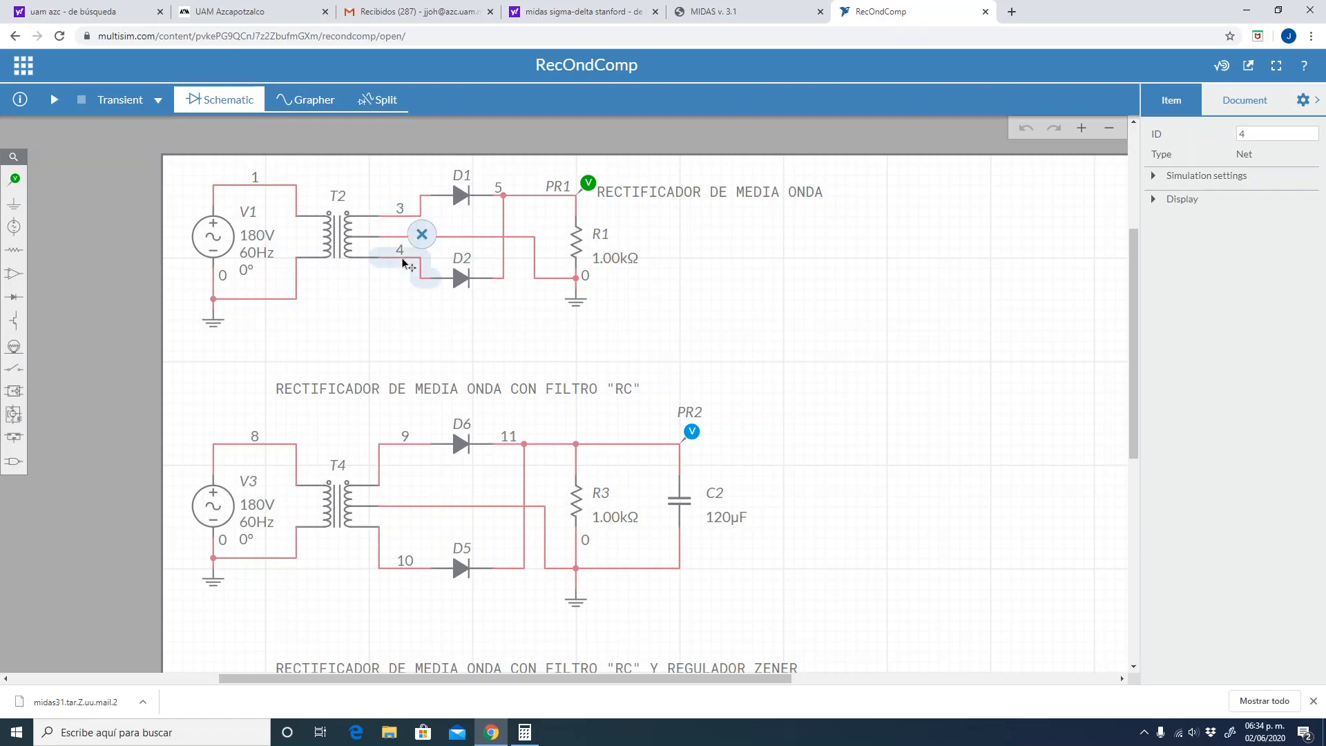
pyautogui.click(452, 237)
pyautogui.click(424, 215)
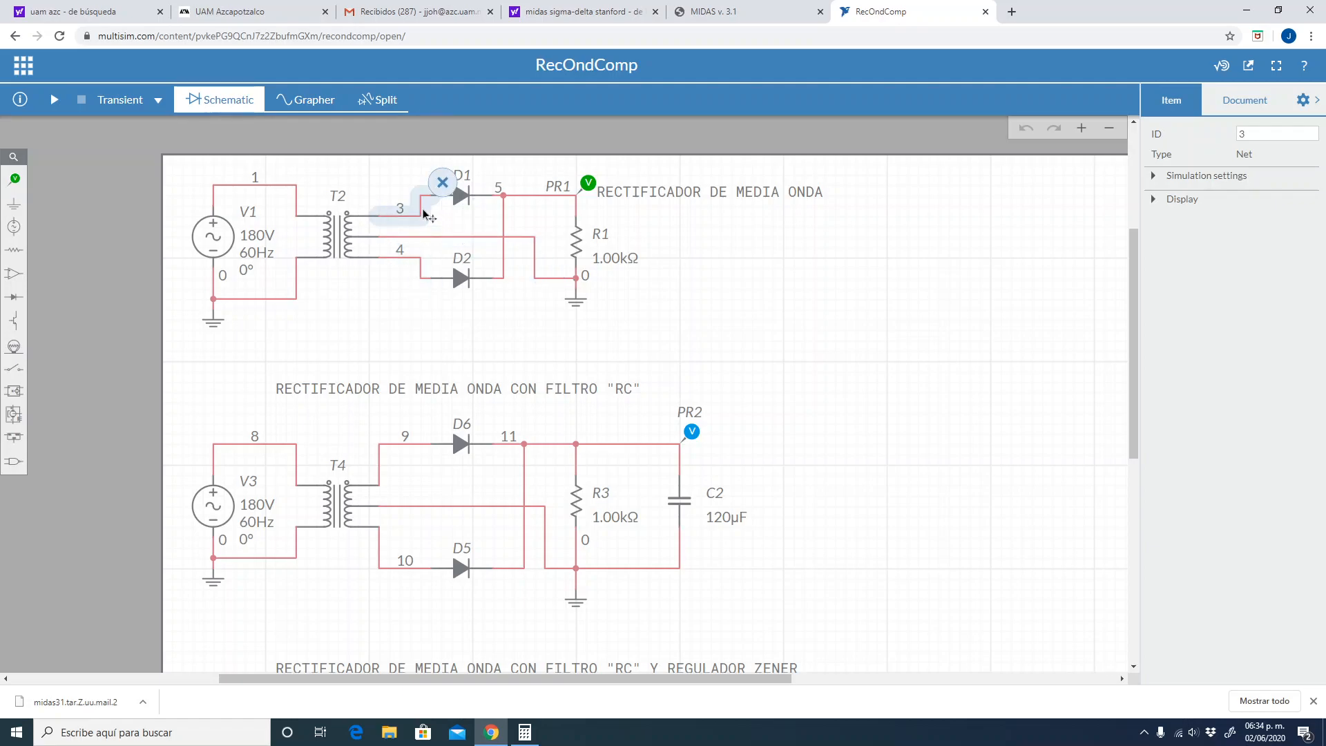
# Divide the Calculator's last result by 2 for half the secondary voltage, then return to the schematic with nothing selected
pyautogui.click(537, 737)
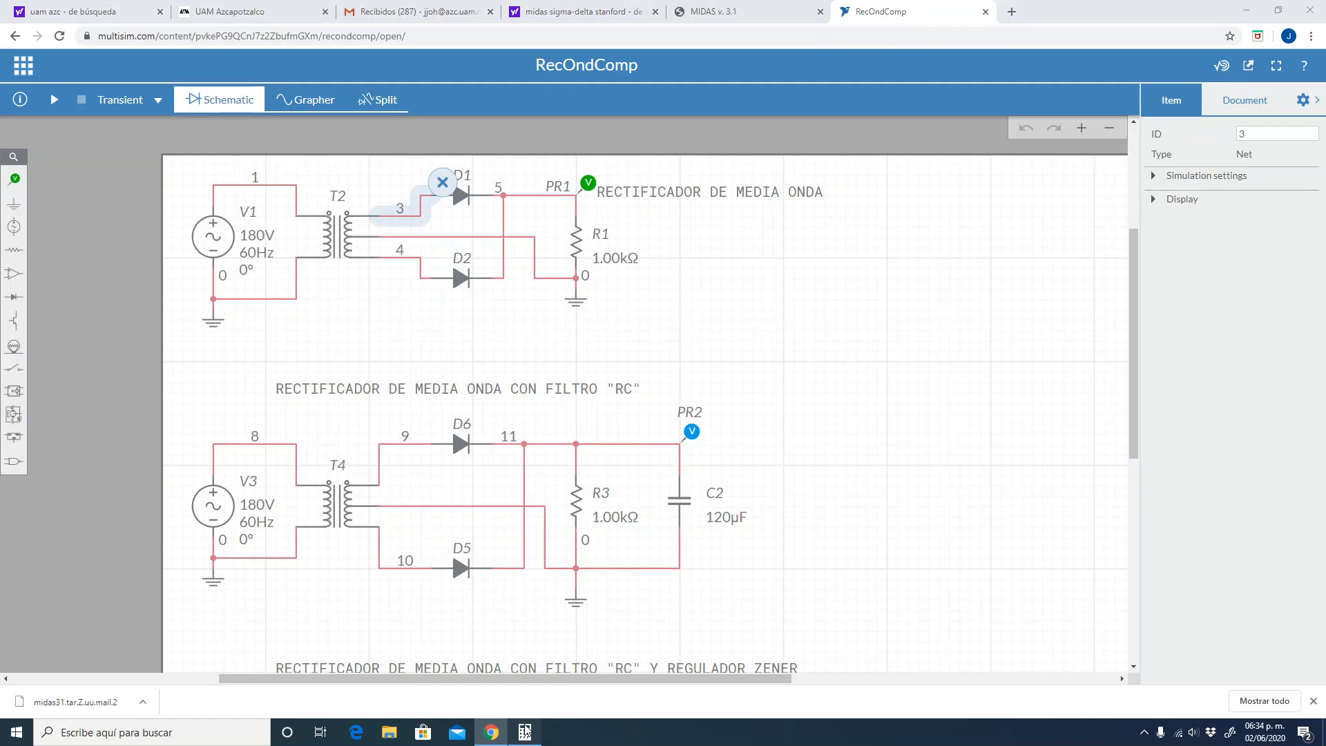
pyautogui.press('/')
pyautogui.press('2')
pyautogui.press('Return')
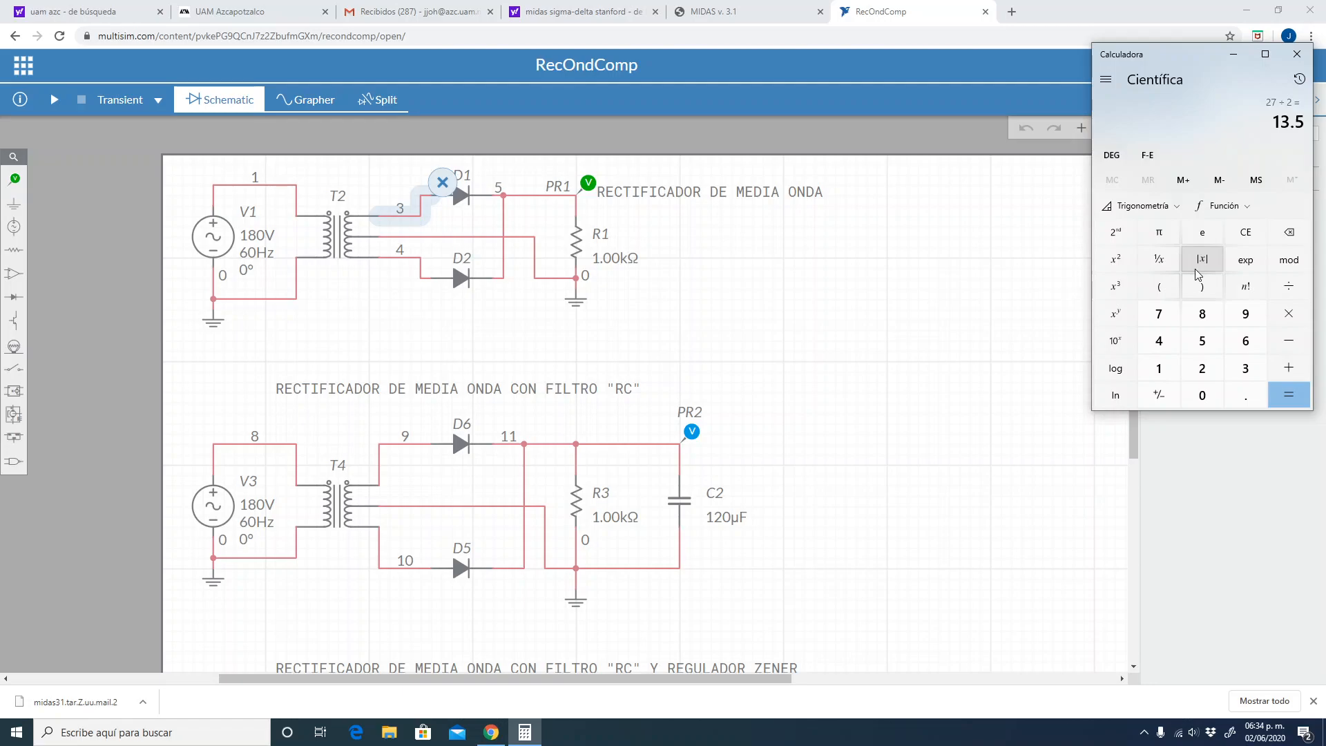
pyautogui.click(798, 322)
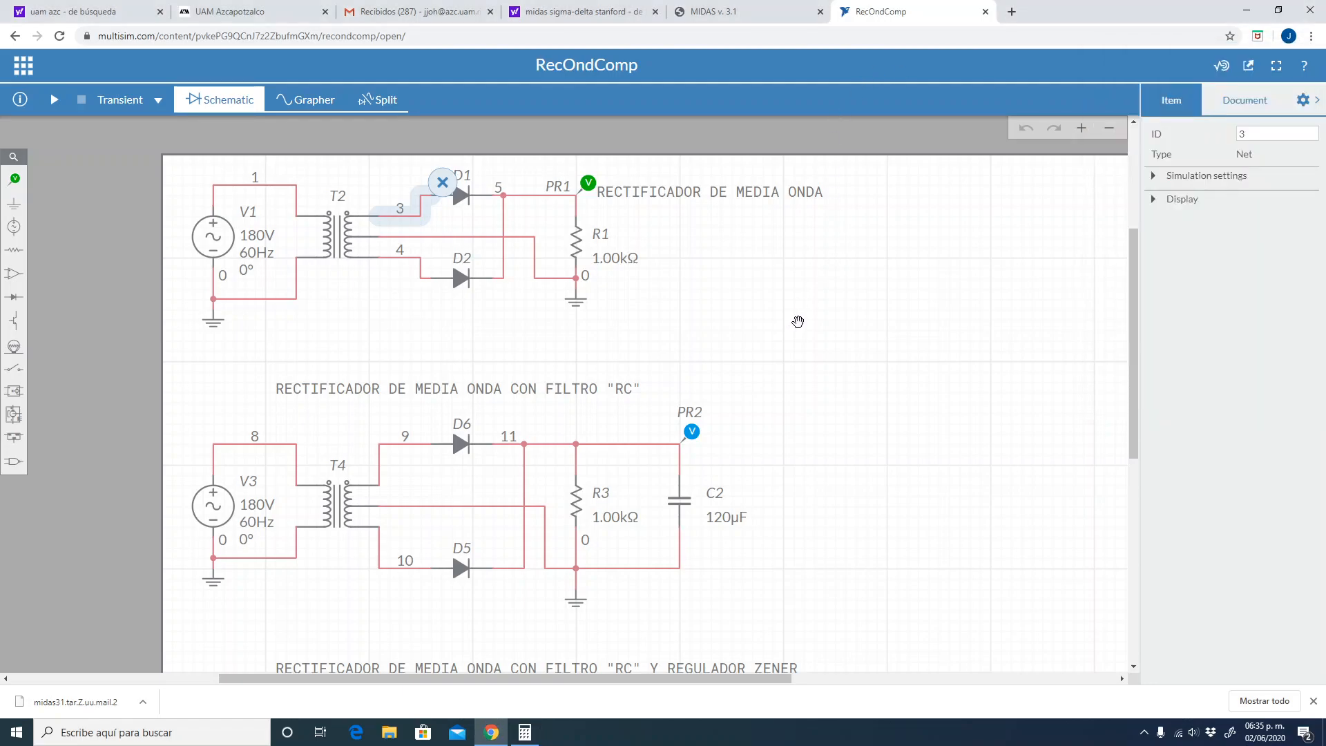
pyautogui.click(797, 321)
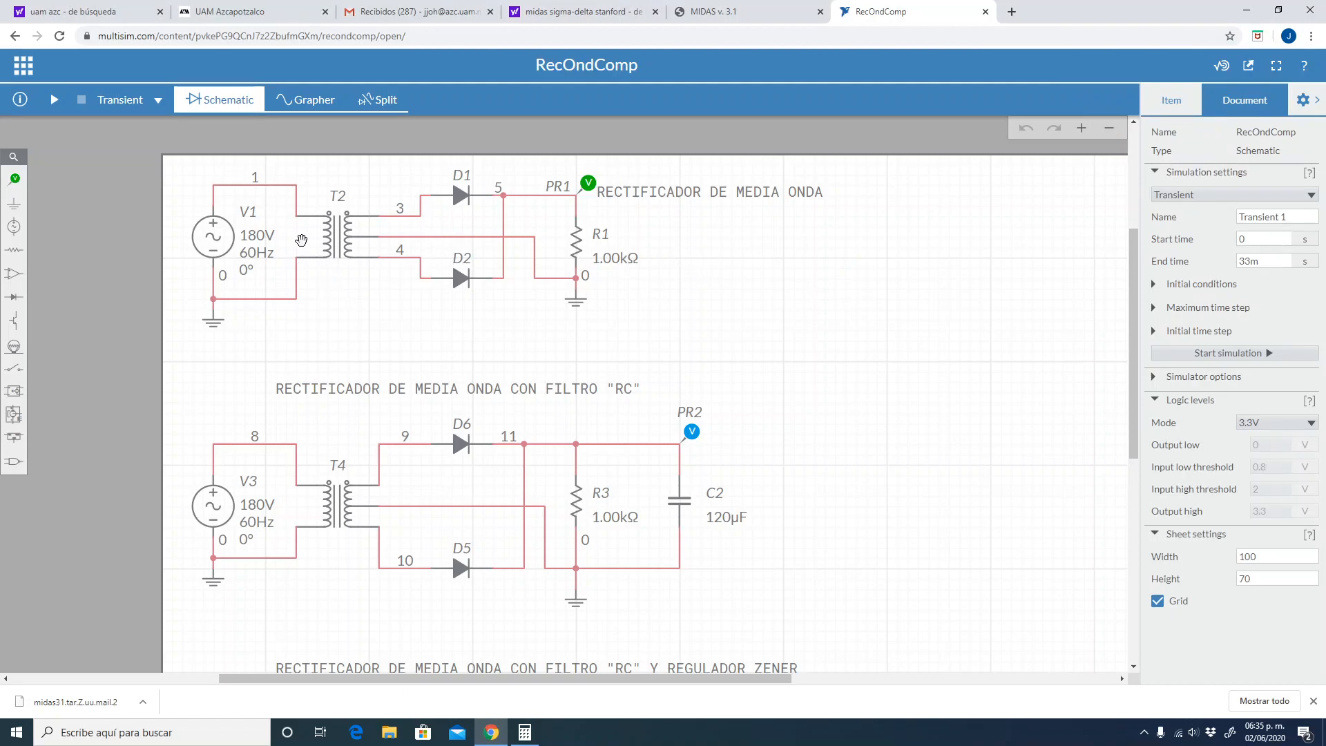
# Select transformer T2 and browse the component categories to find the available transformer types among the passive components
pyautogui.click(330, 241)
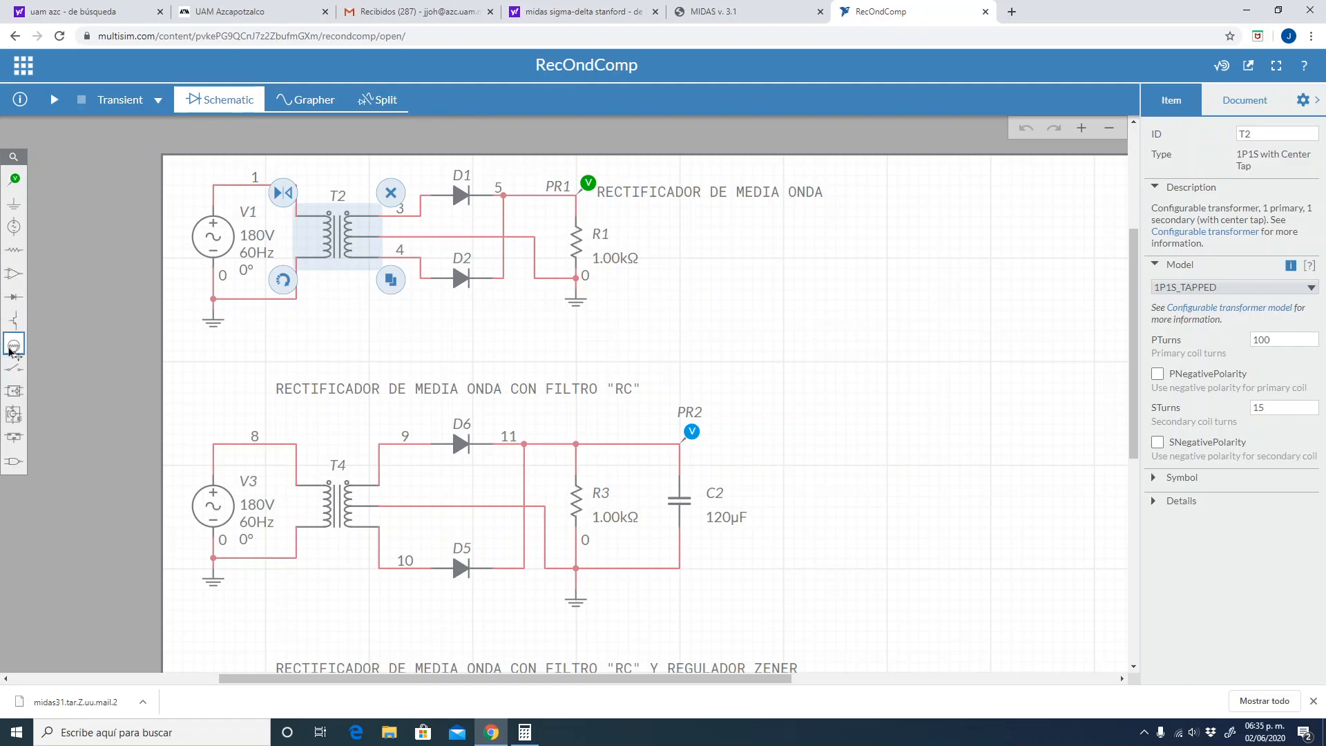
pyautogui.click(14, 391)
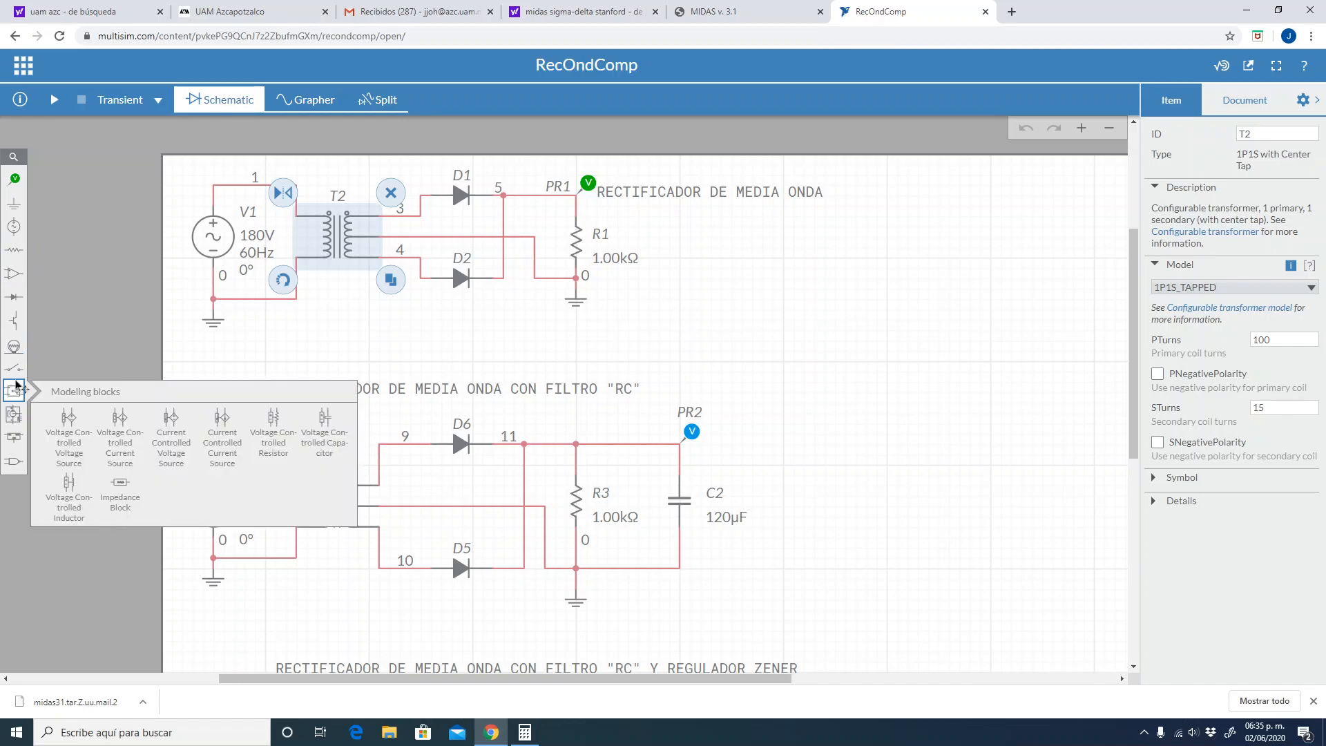
pyautogui.click(13, 348)
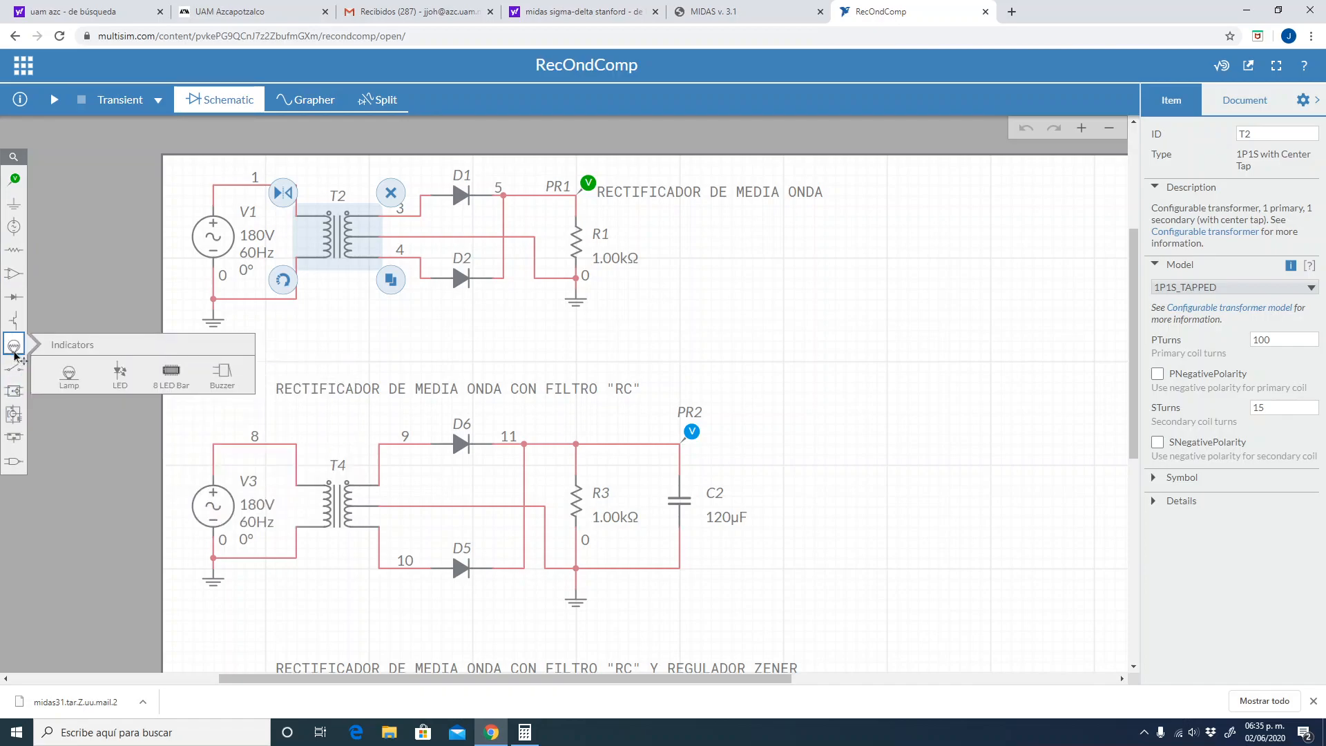
pyautogui.click(14, 320)
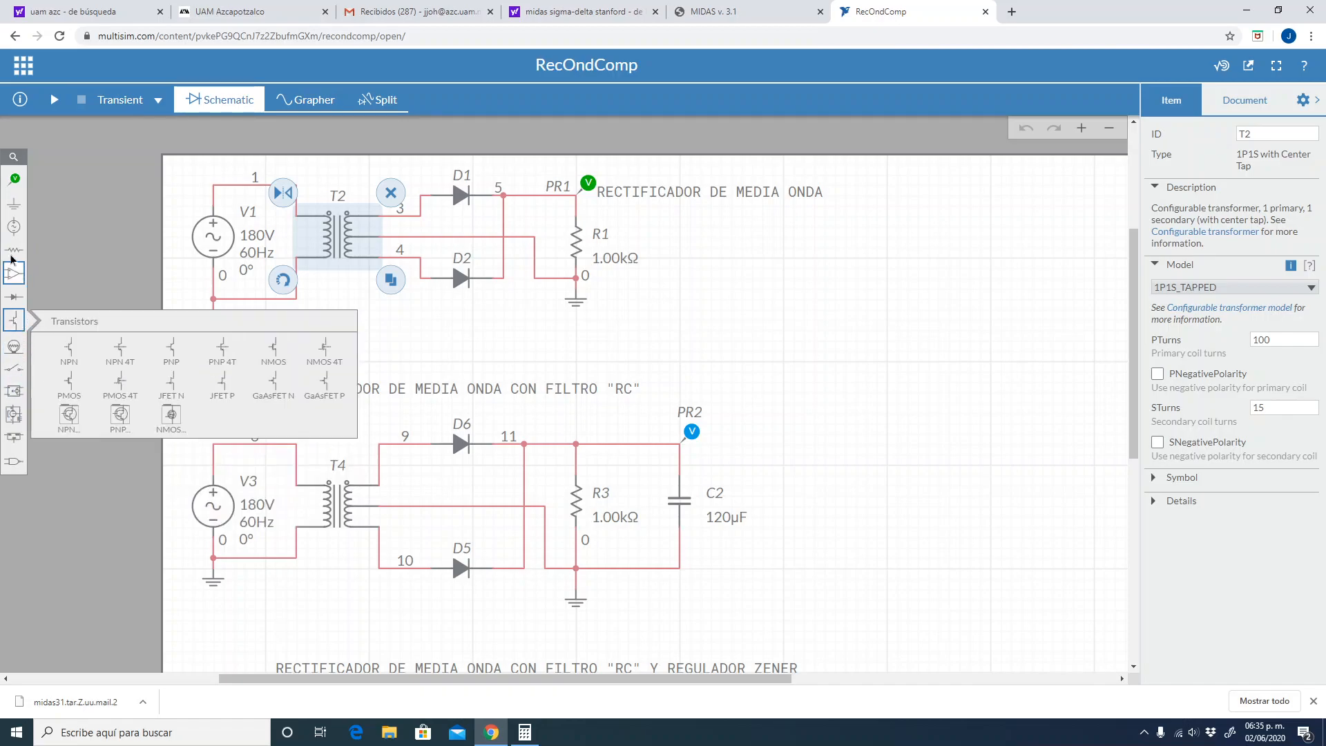
pyautogui.click(14, 246)
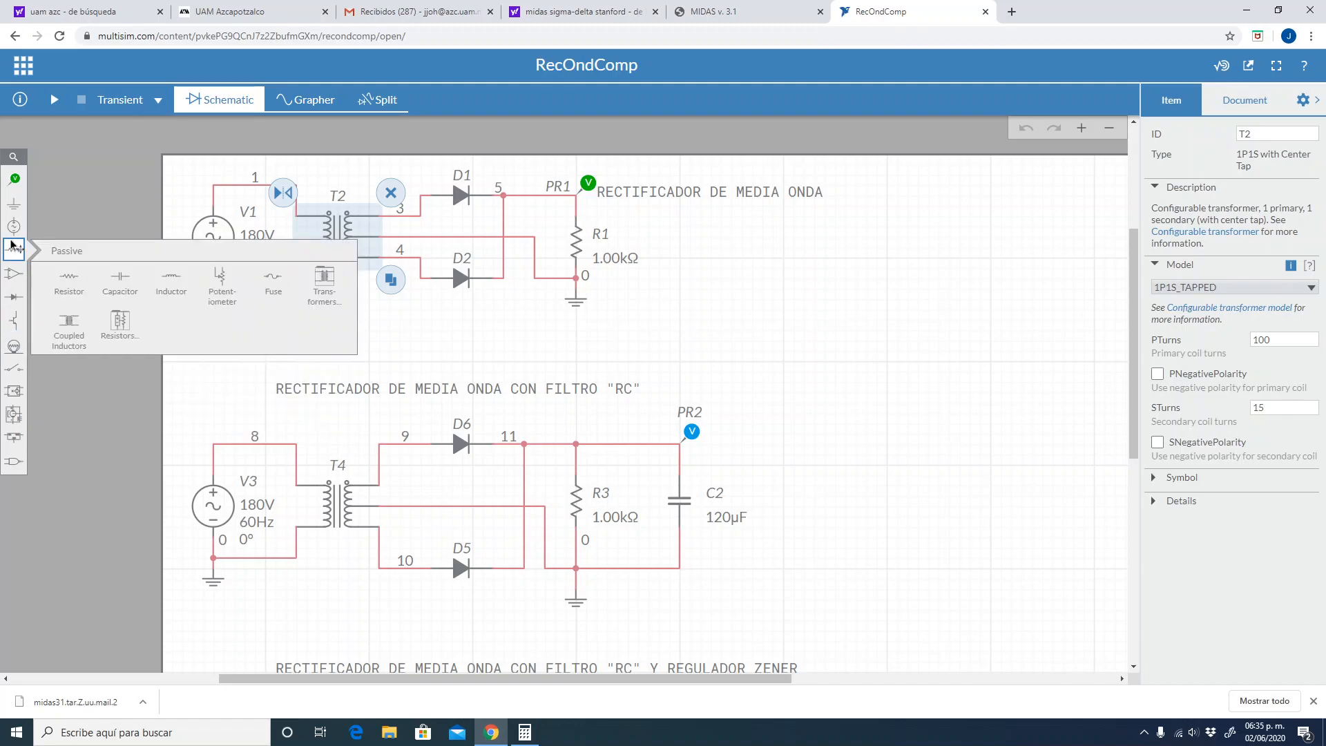
pyautogui.click(327, 298)
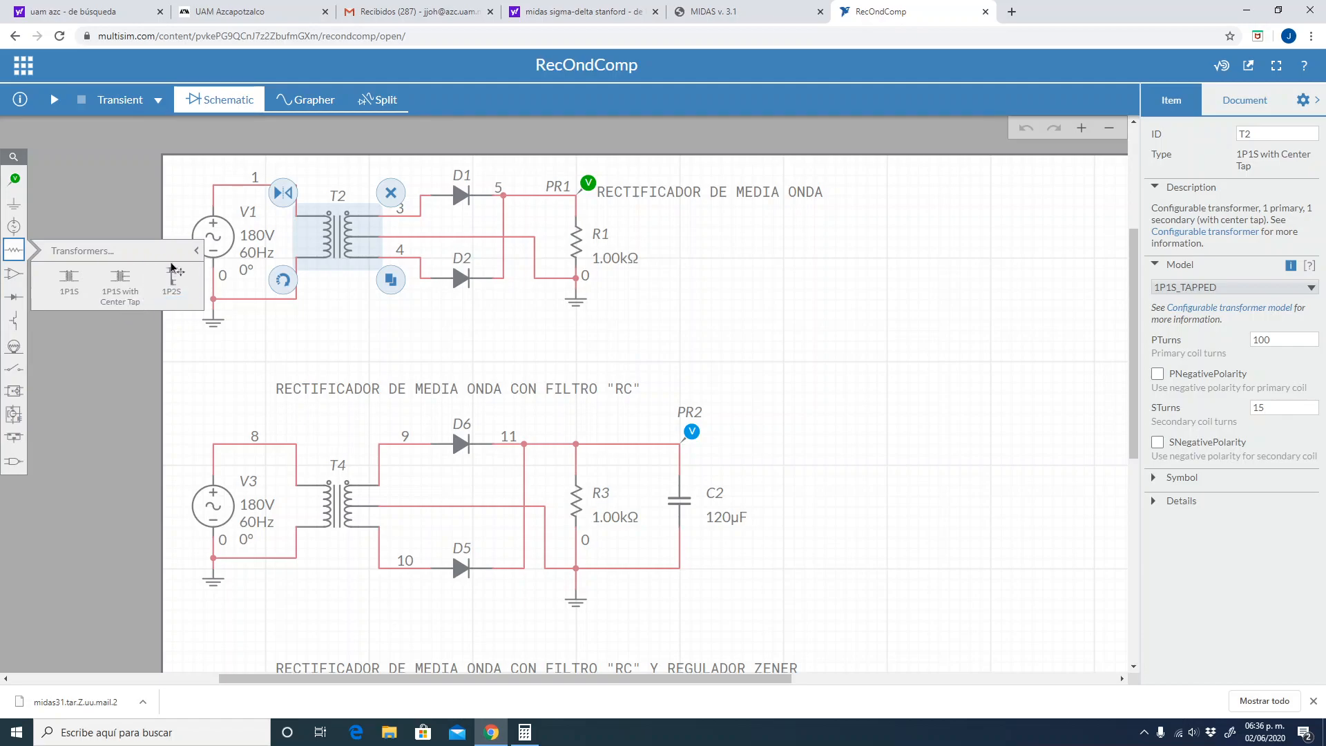
# Reopen the transformer types and preview a 1P1S transformer over the schematic without placing it
pyautogui.click(189, 250)
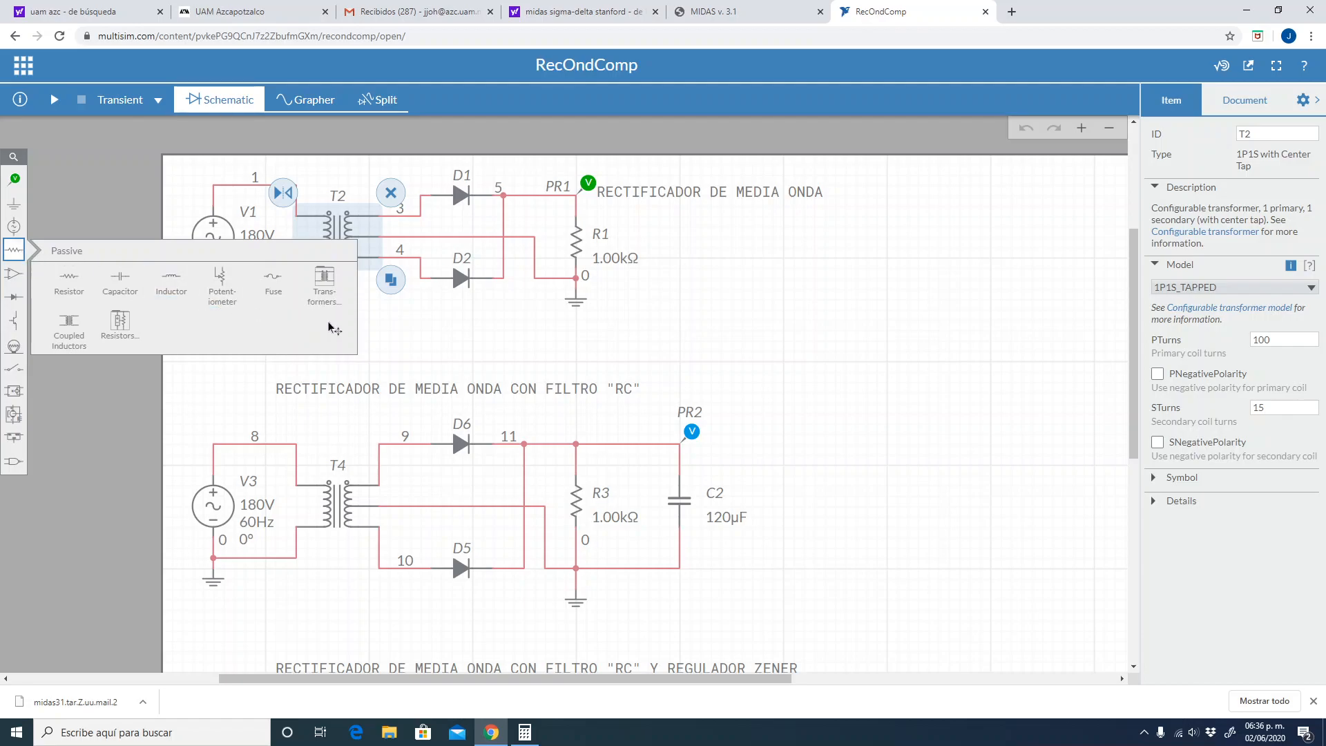
pyautogui.click(320, 289)
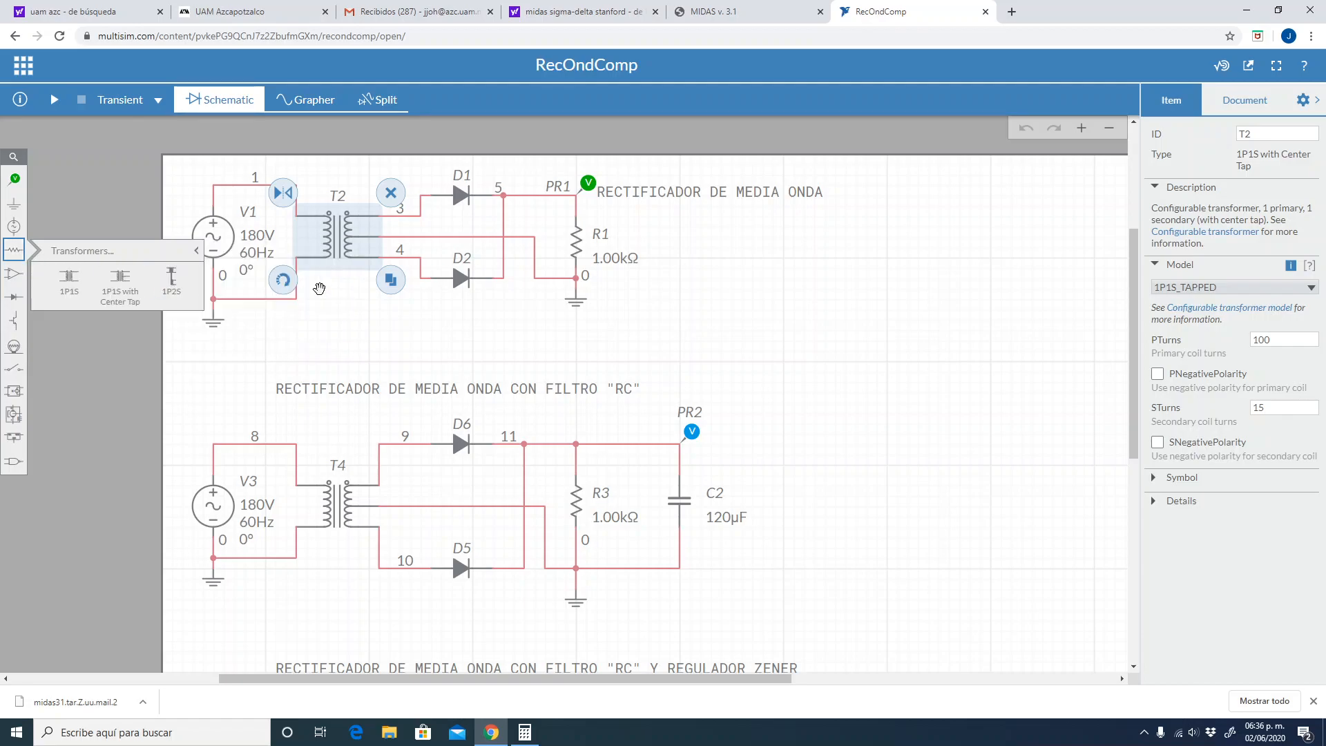
pyautogui.click(75, 278)
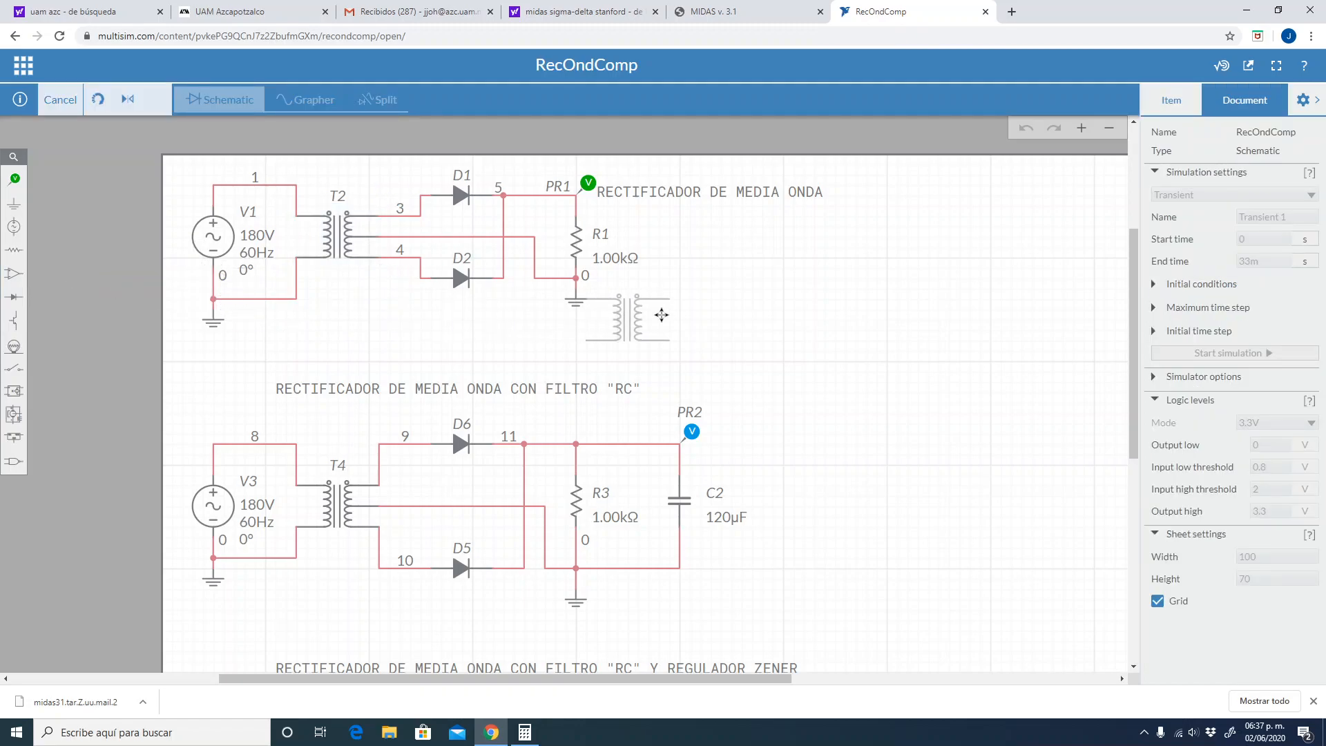
pyautogui.press('Escape')
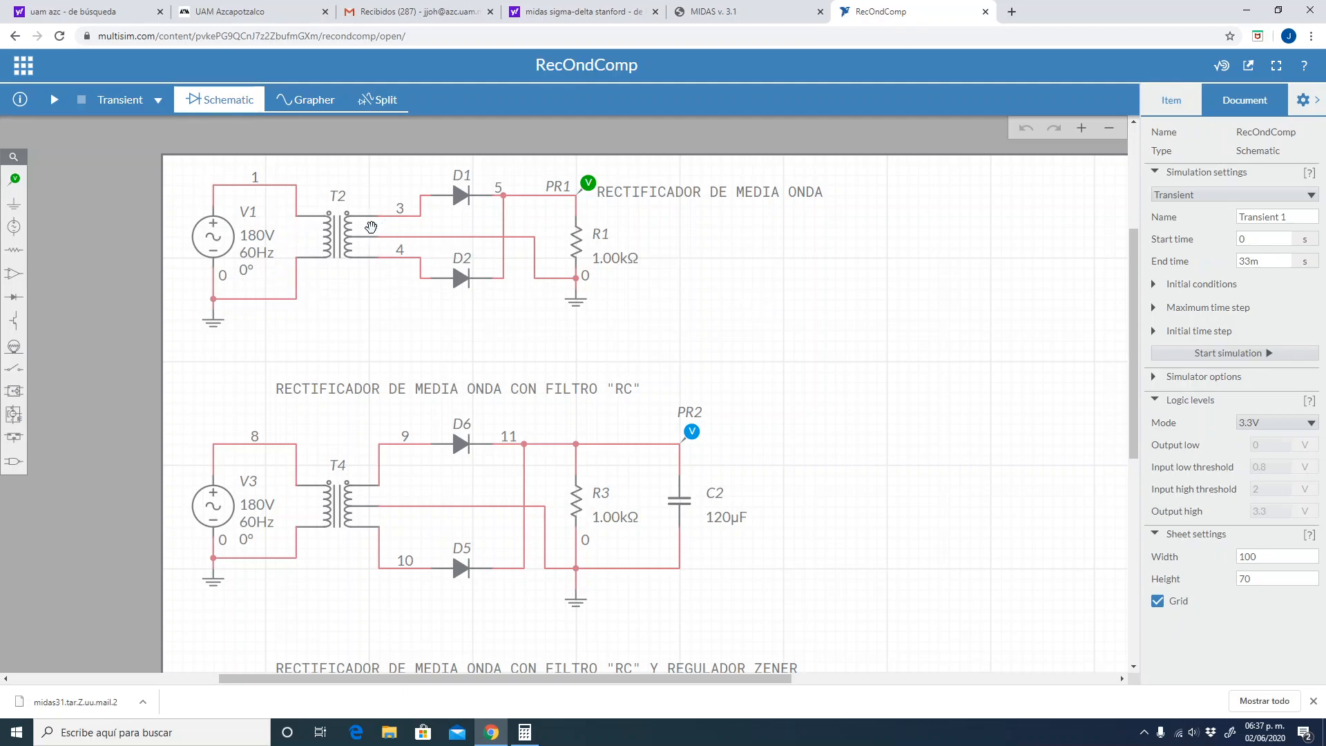
# Examine T2's center-tap wire to ground and the properties of diodes D1 and D2
pyautogui.click(519, 237)
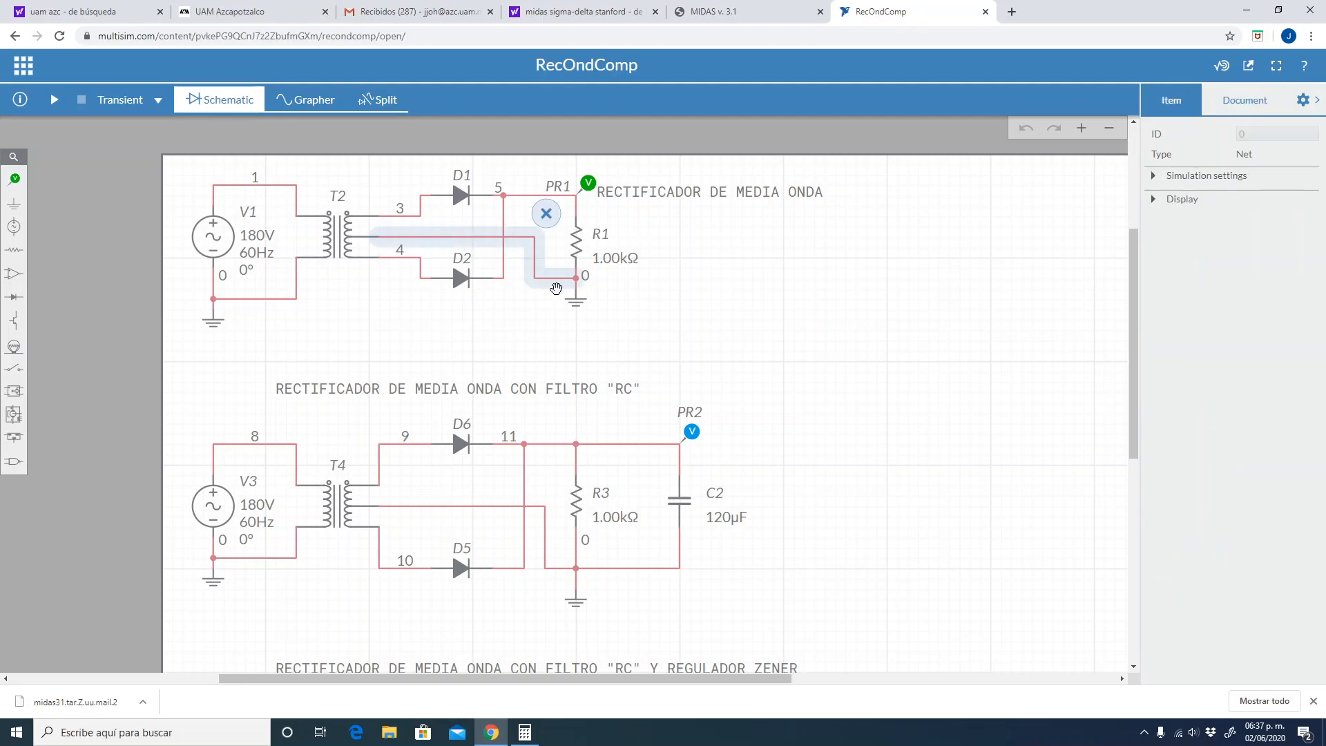
pyautogui.click(503, 345)
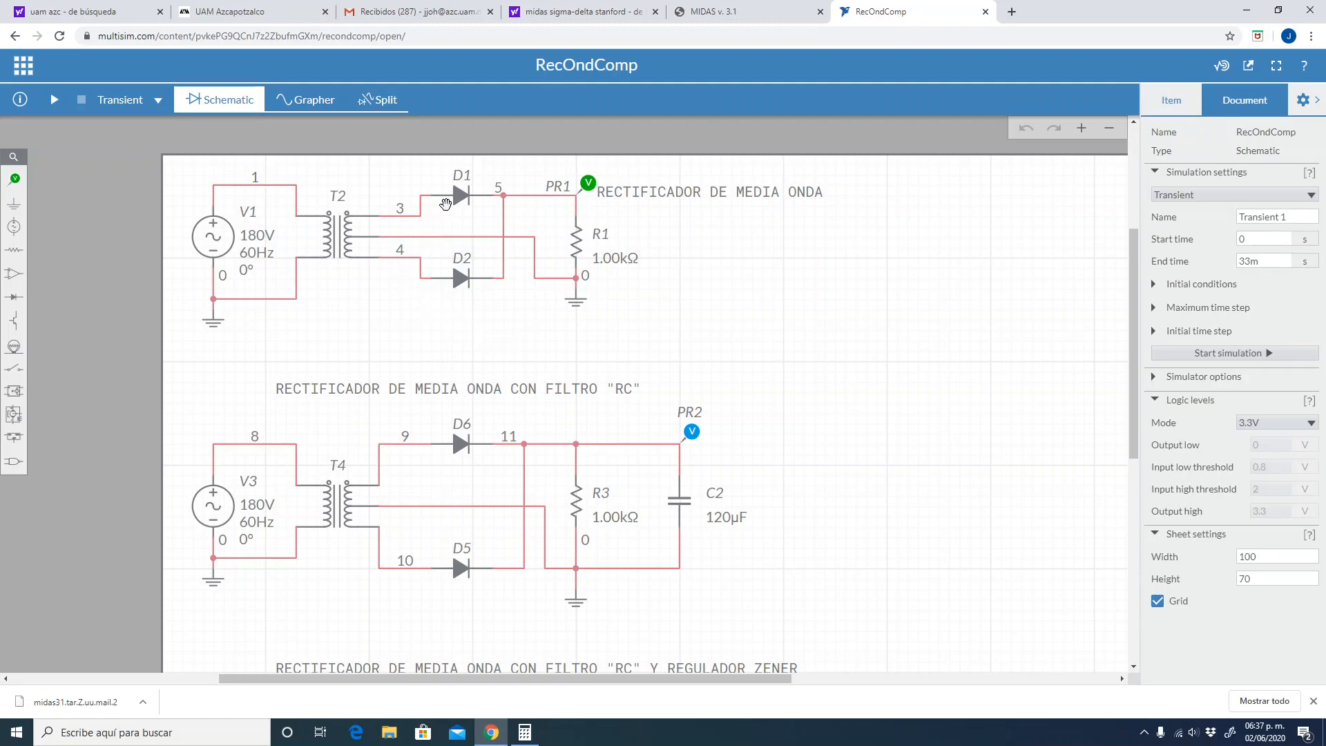
pyautogui.click(458, 198)
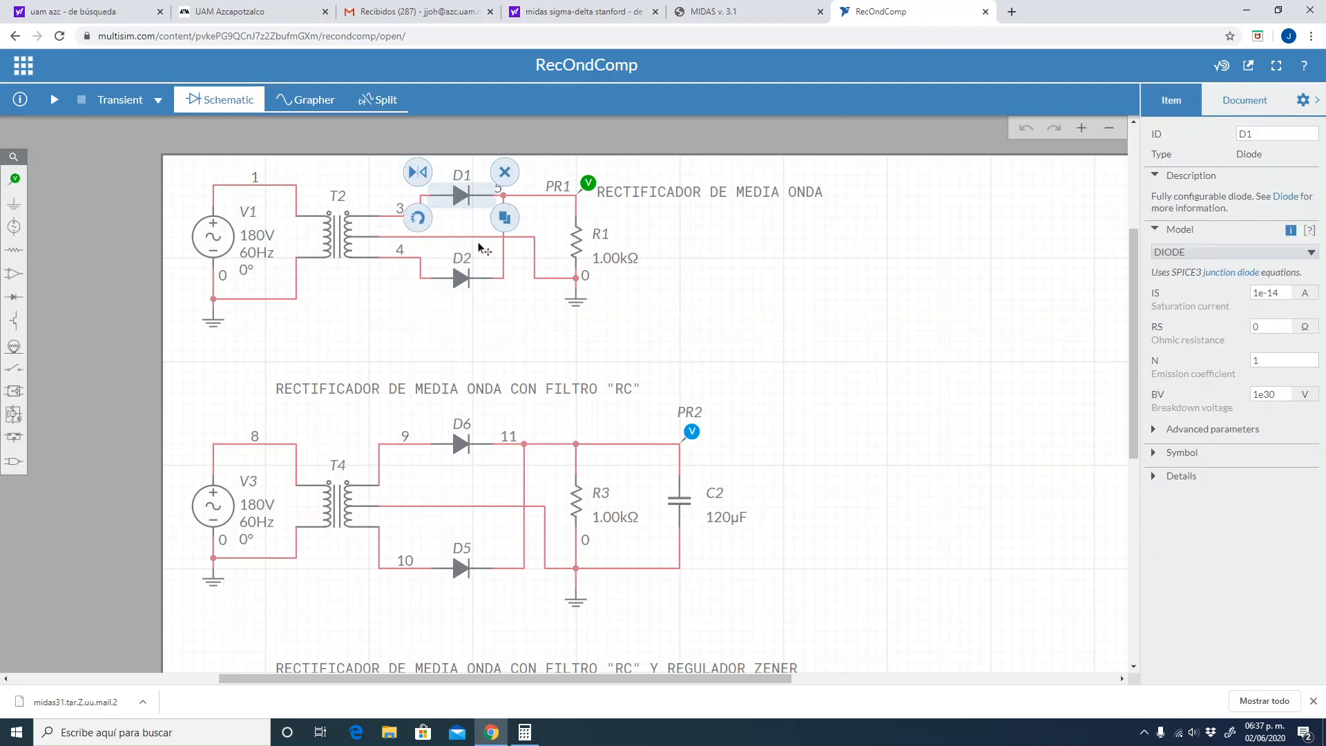
pyautogui.click(460, 288)
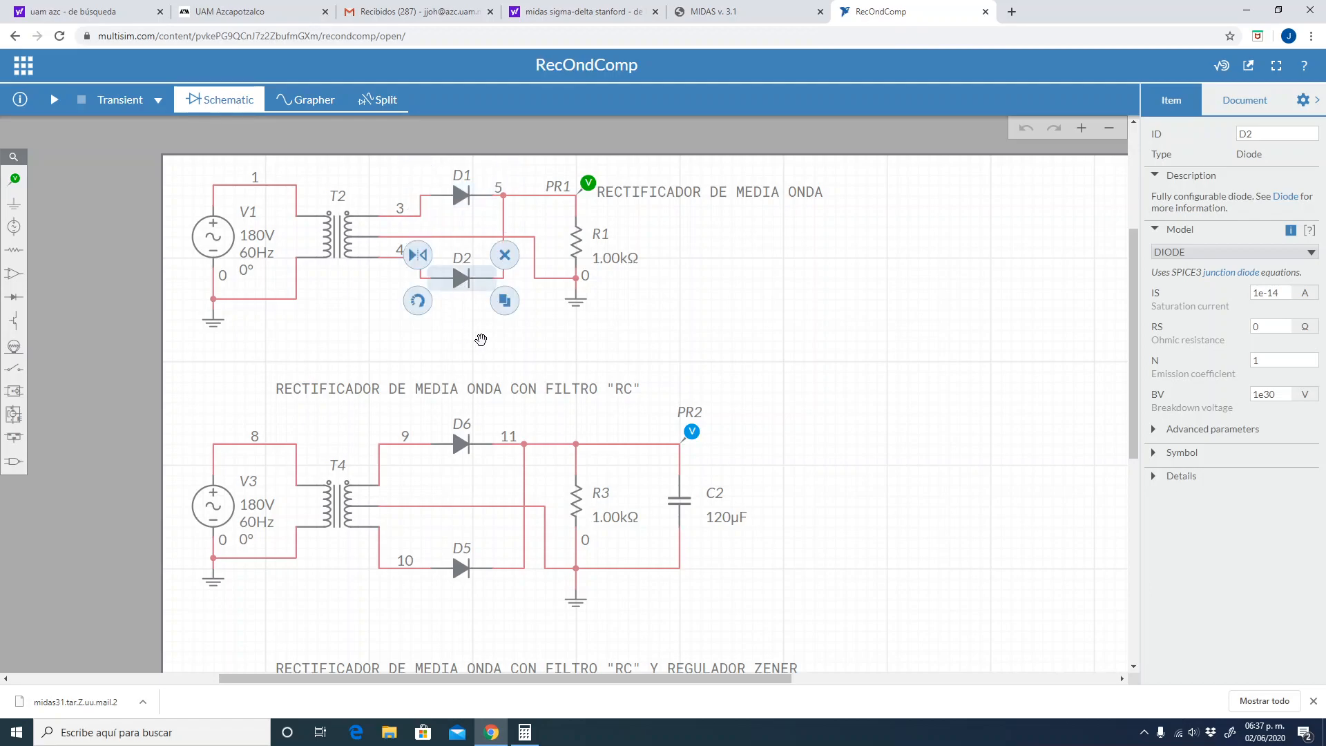
pyautogui.click(612, 324)
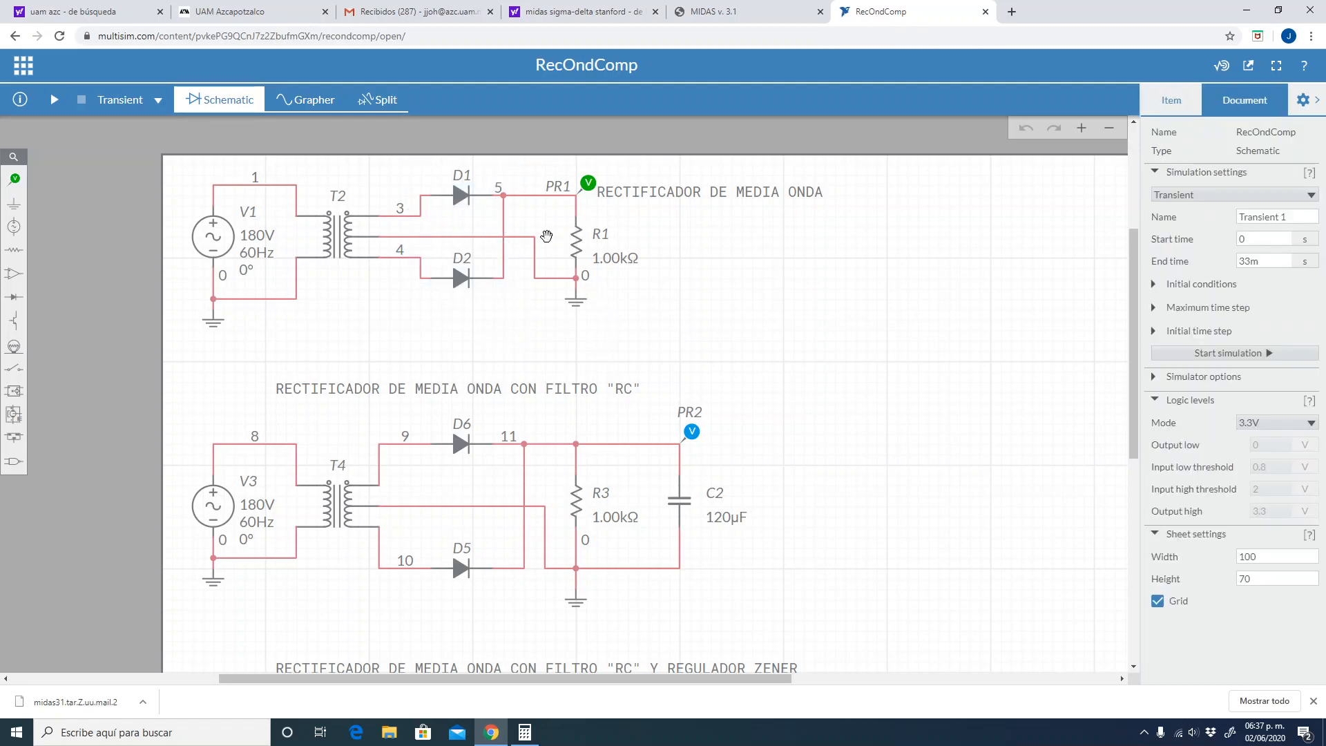
# Examine the junction at net 5 and the properties of load resistor R1, leaving the wiring as it is
pyautogui.click(506, 196)
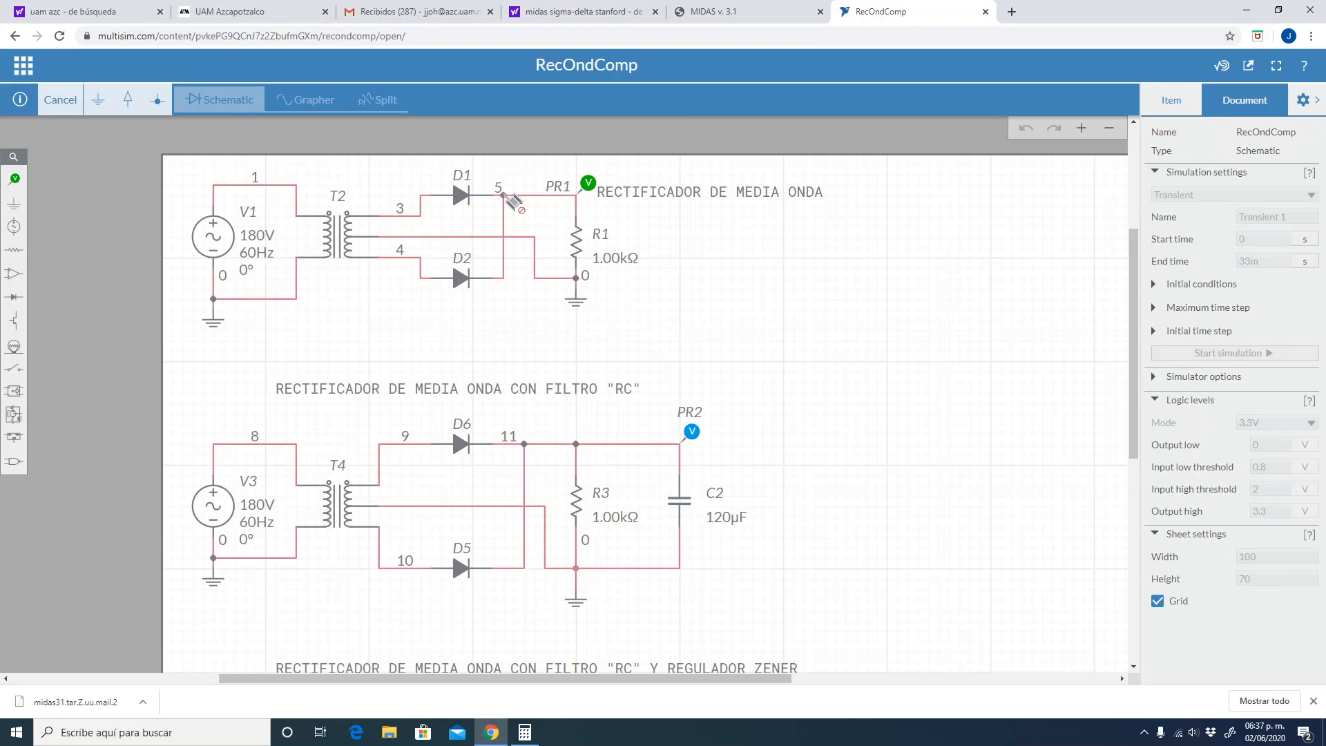
pyautogui.press('Escape')
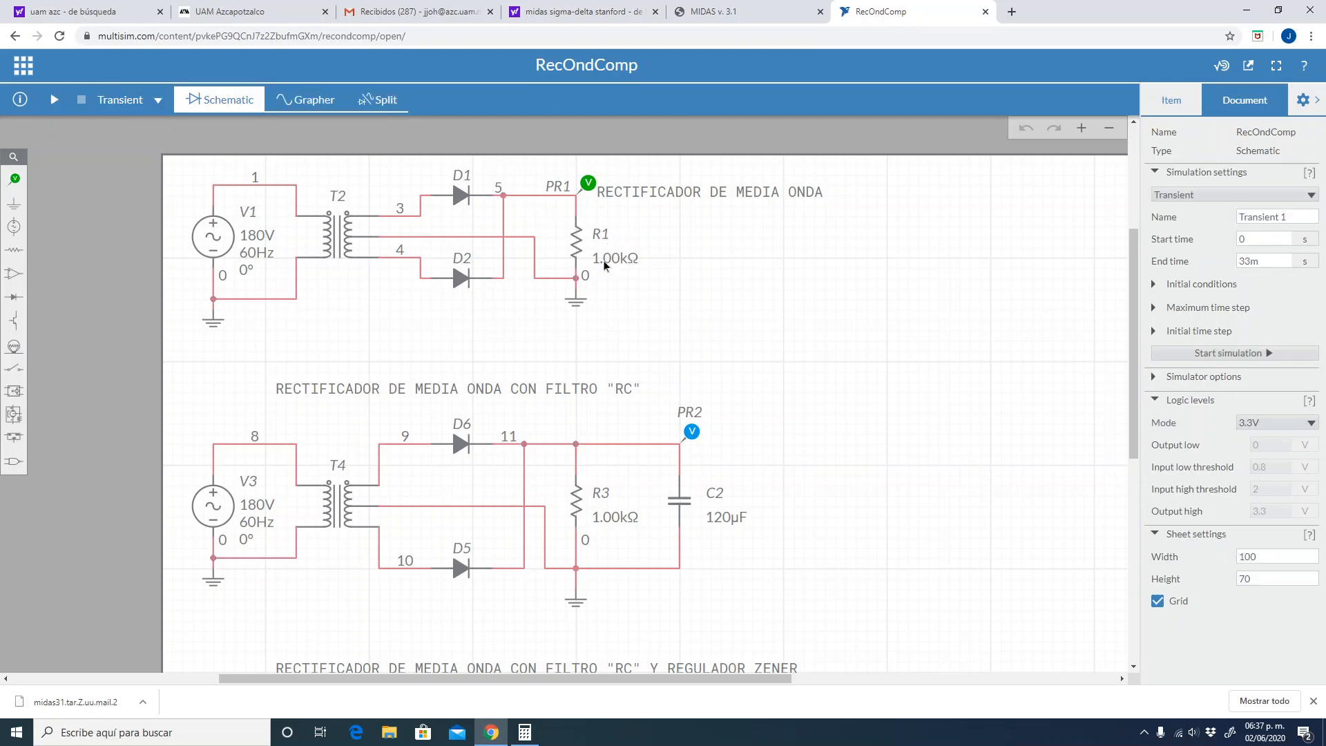
pyautogui.click(574, 239)
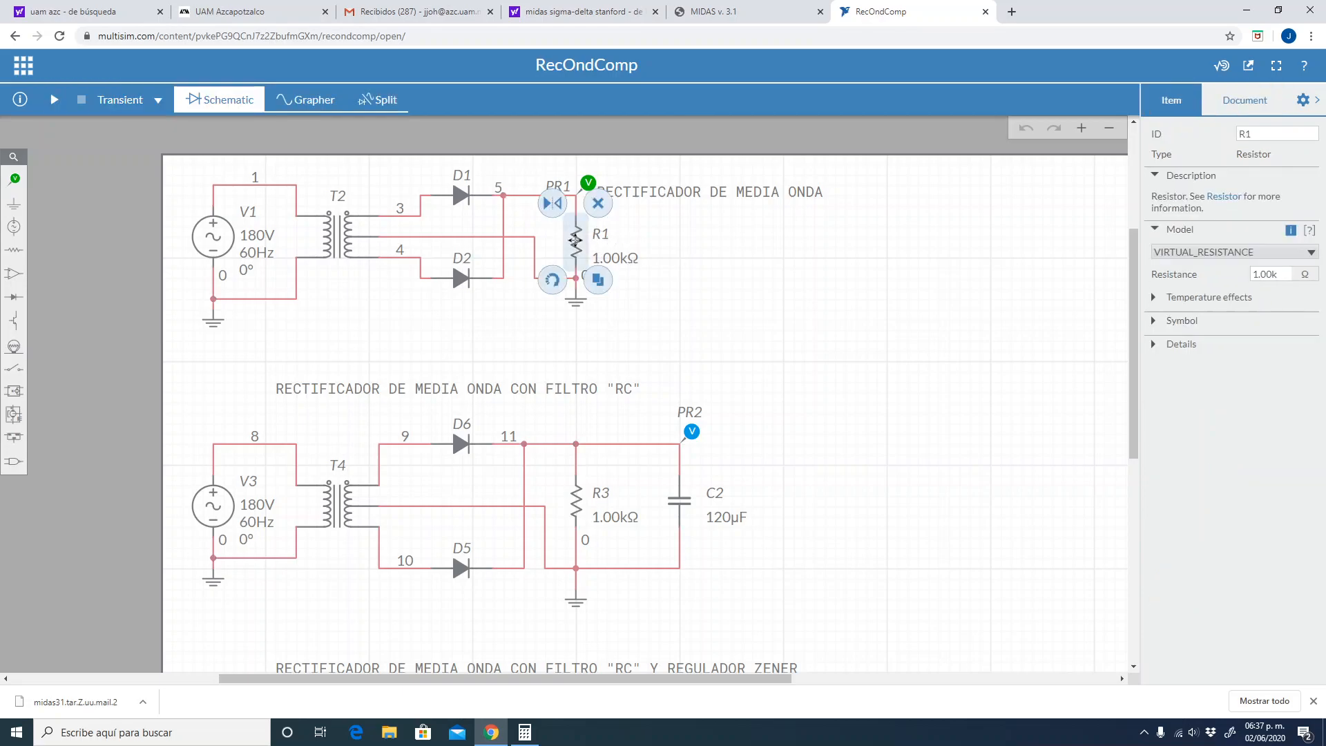
pyautogui.click(767, 256)
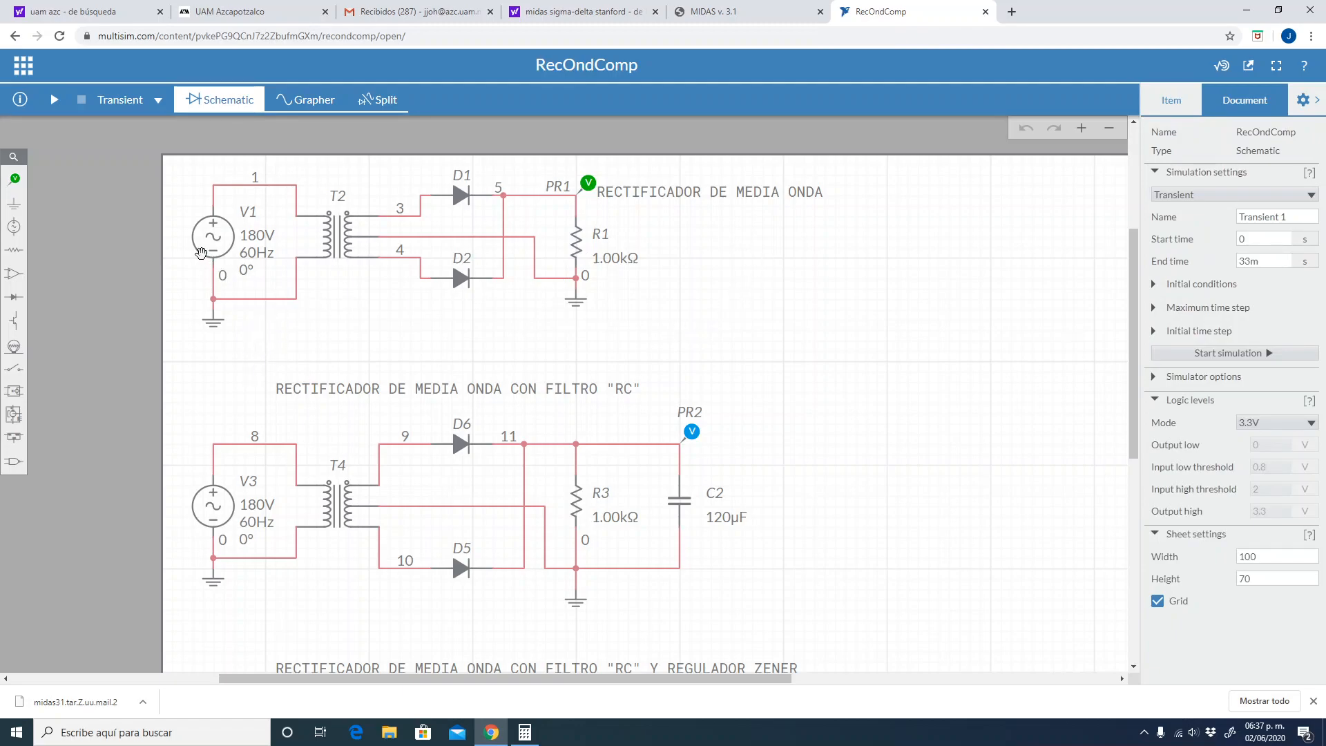
# Check the transient end time, switch to the Calculator, and compute the reciprocal of 60 in scientific notation
pyautogui.click(1267, 264)
pyautogui.doubleClick(1268, 266)
pyautogui.click(525, 732)
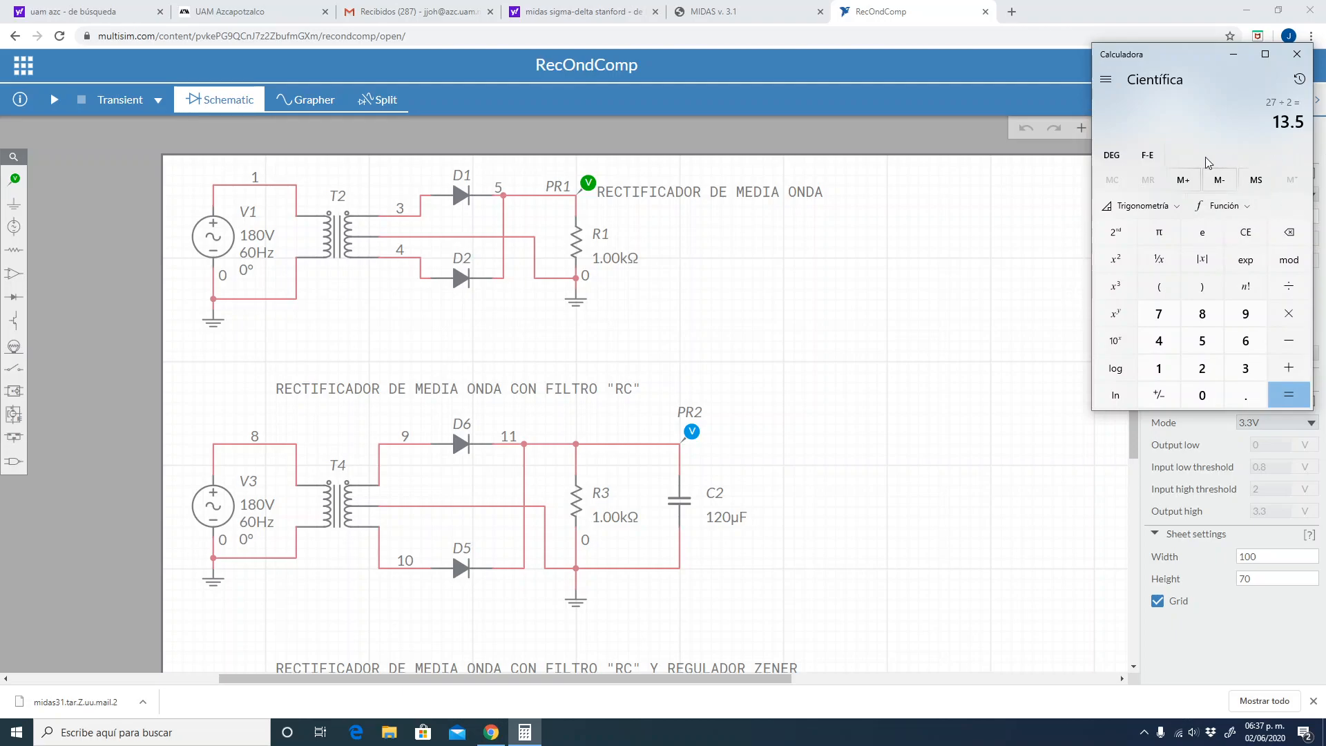
pyautogui.click(1245, 233)
pyautogui.write('60')
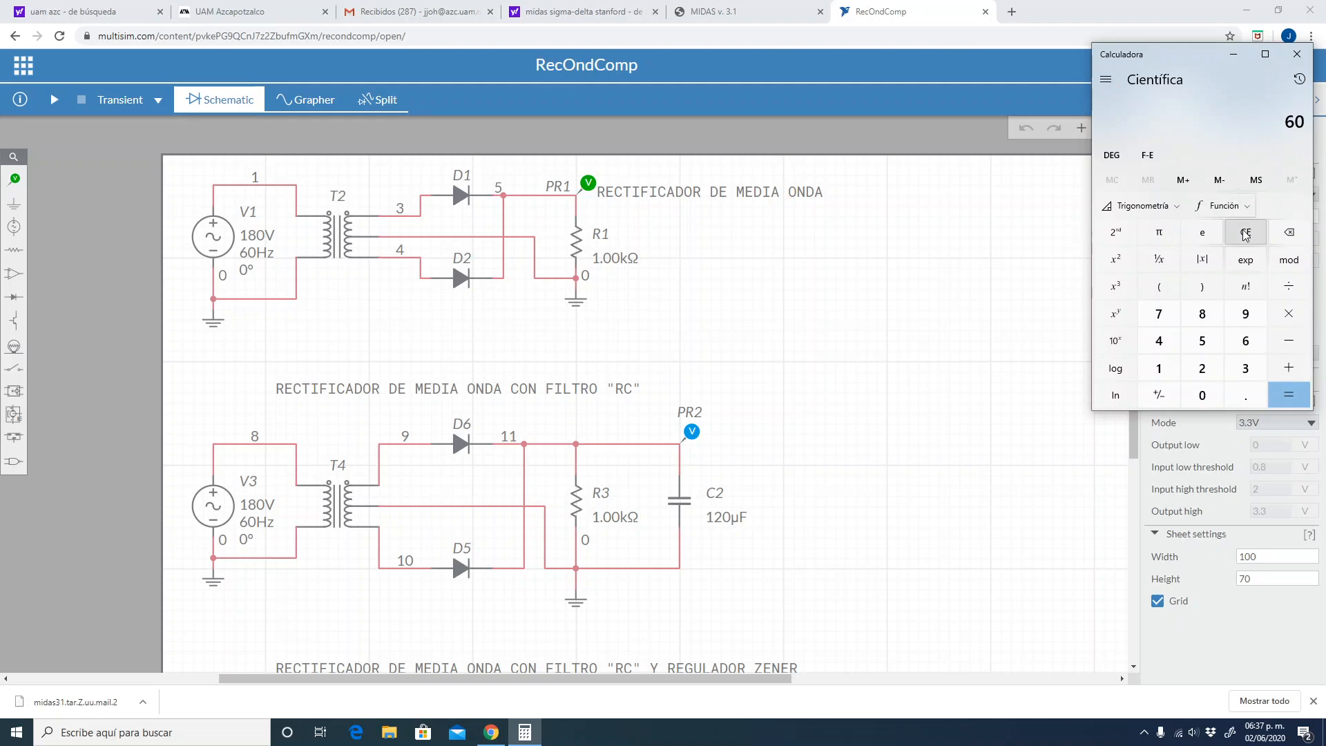
pyautogui.click(1160, 263)
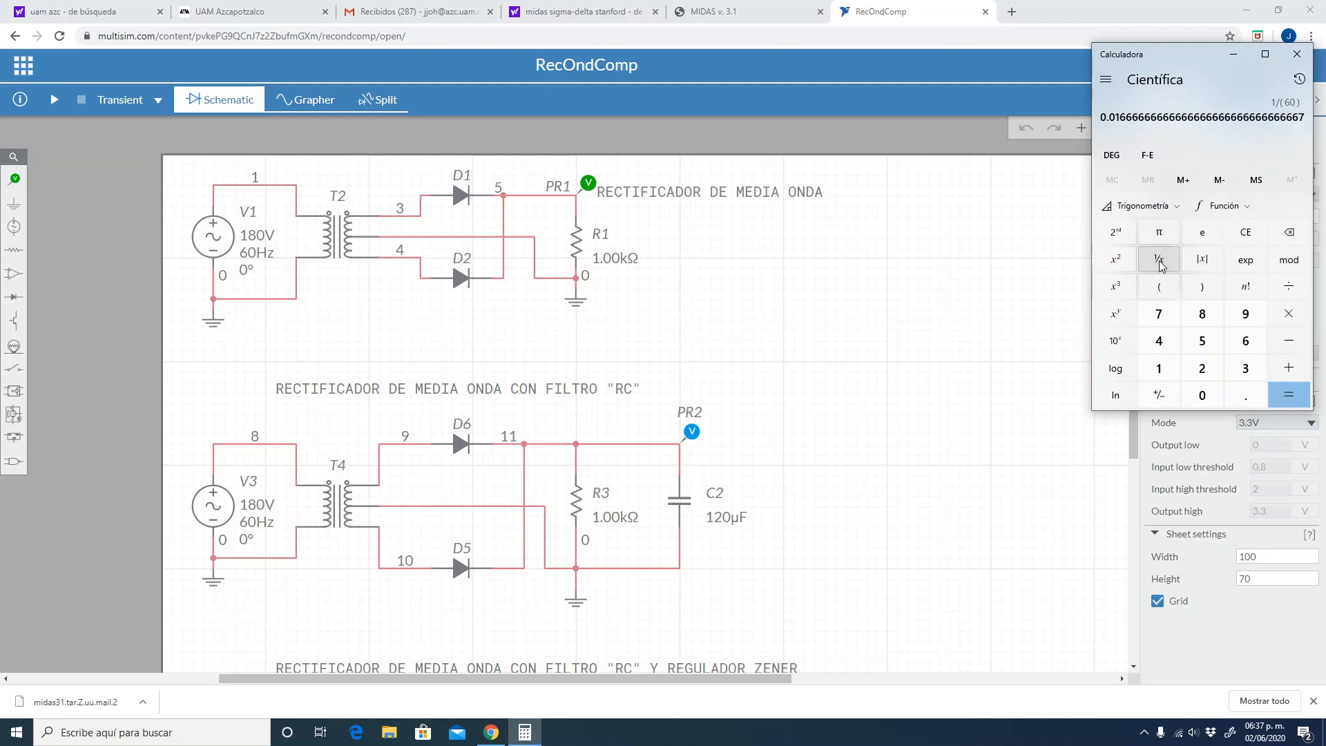
pyautogui.click(1149, 156)
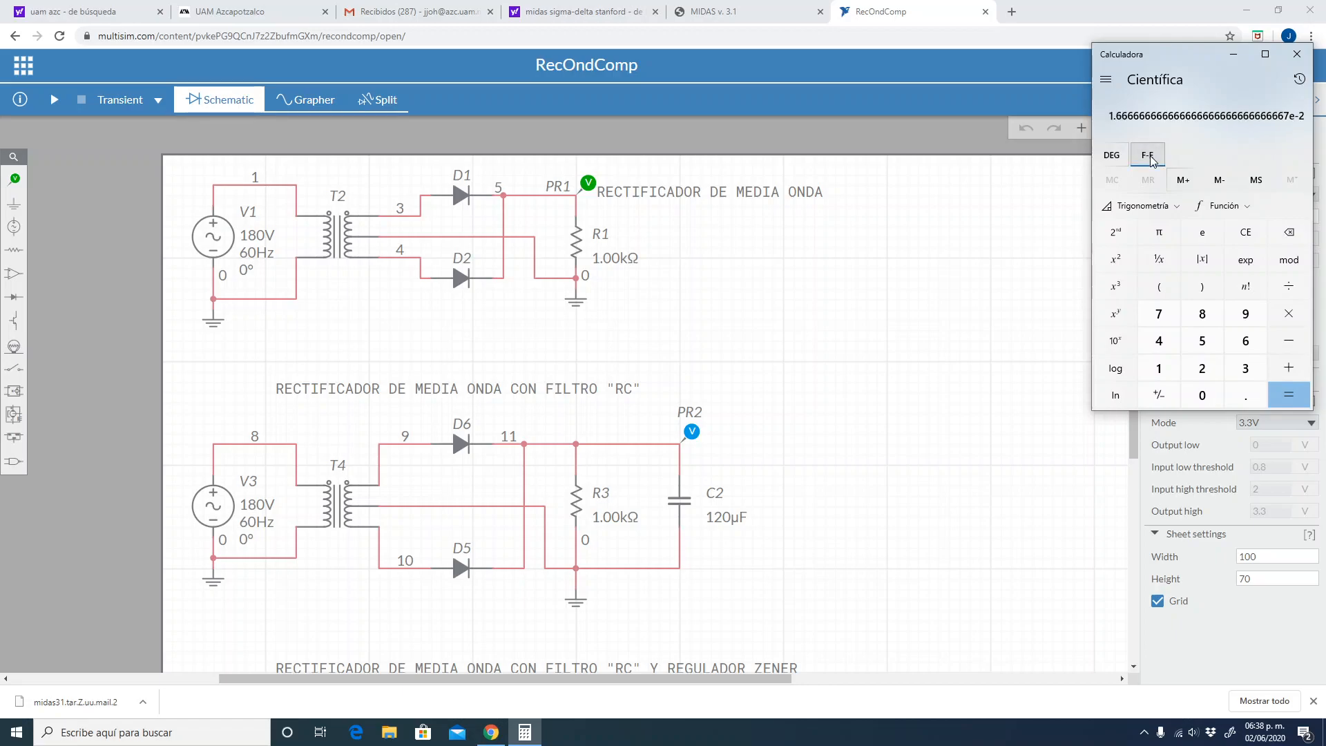
# Multiply the period by 2 in the Calculator, show the result in scientific notation, and return to the schematic
pyautogui.click(1284, 316)
pyautogui.press('2')
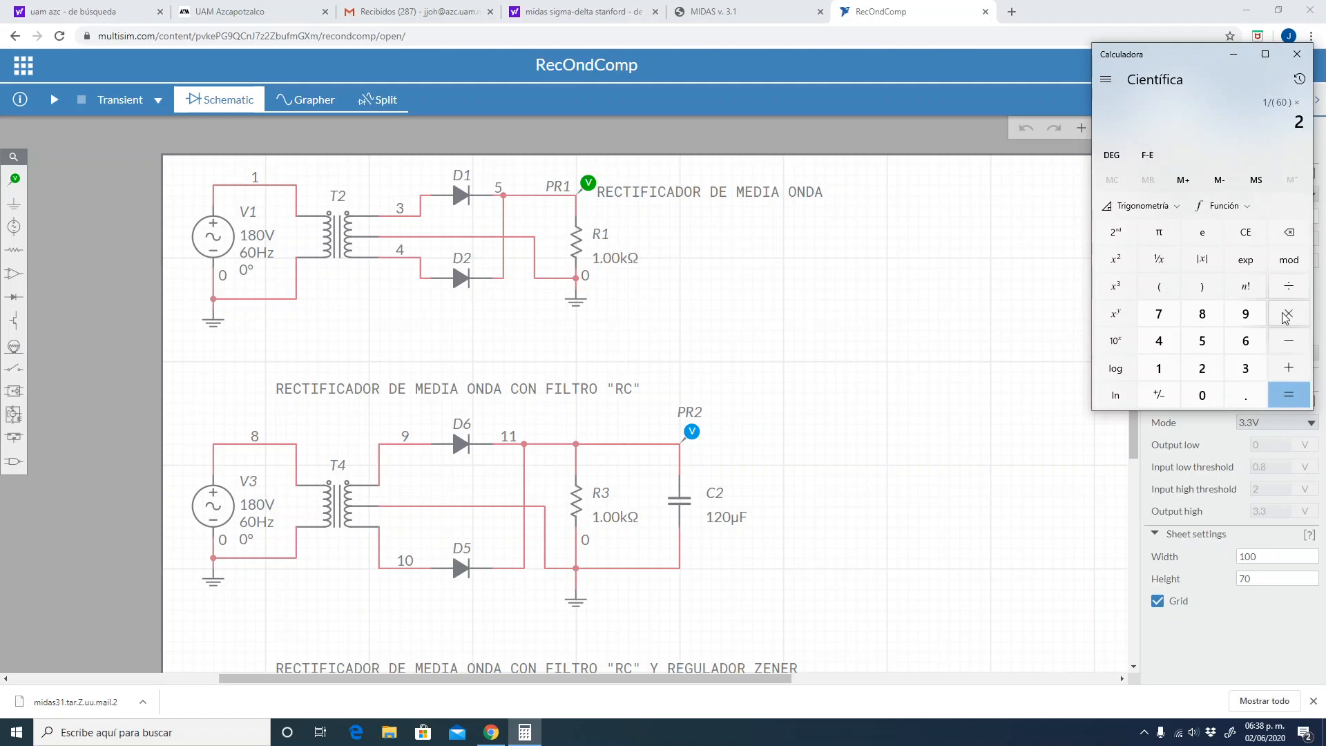
pyautogui.click(1283, 403)
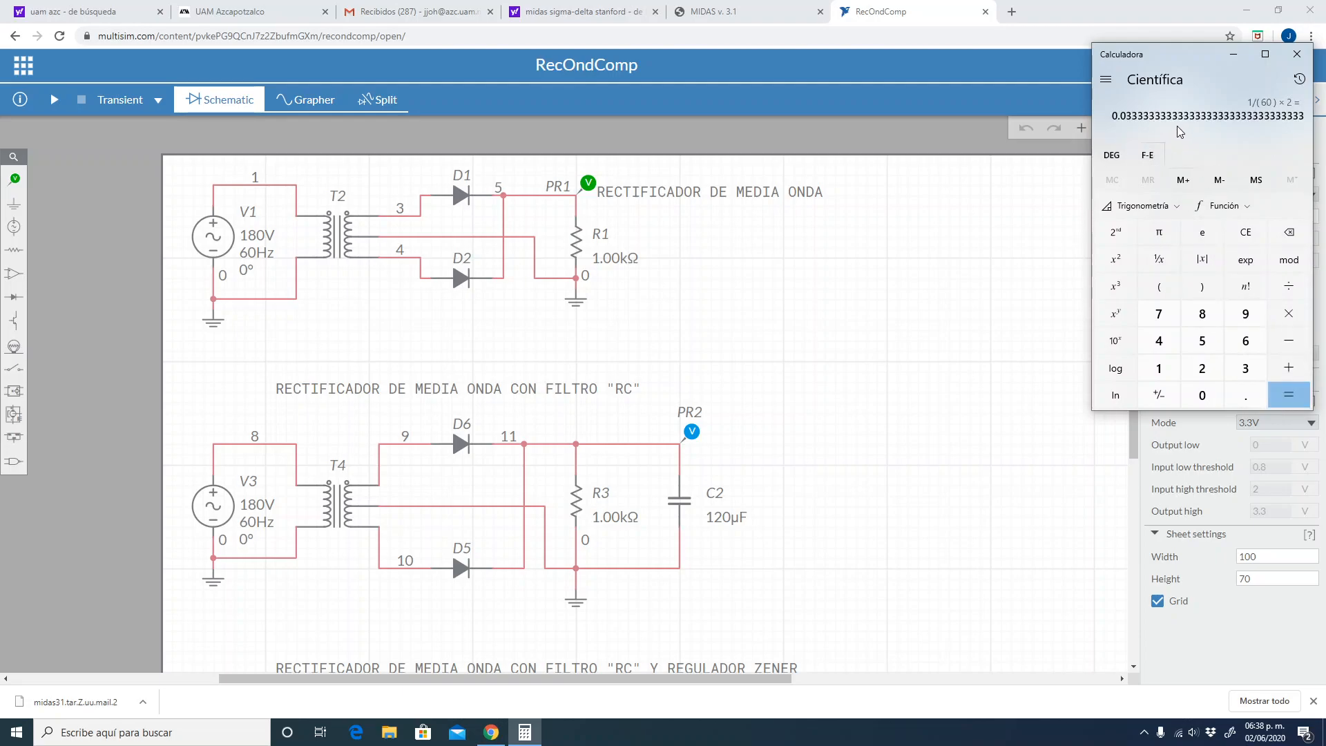
pyautogui.click(1146, 155)
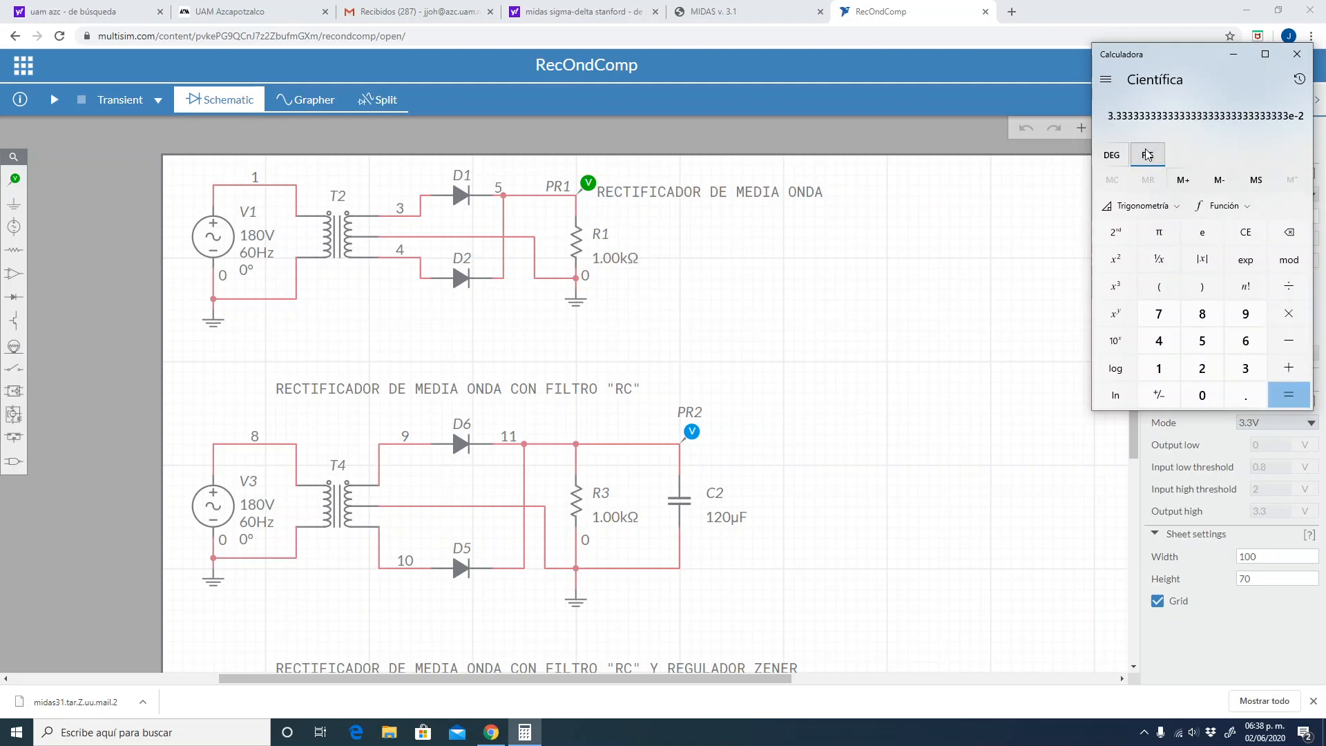
pyautogui.click(884, 310)
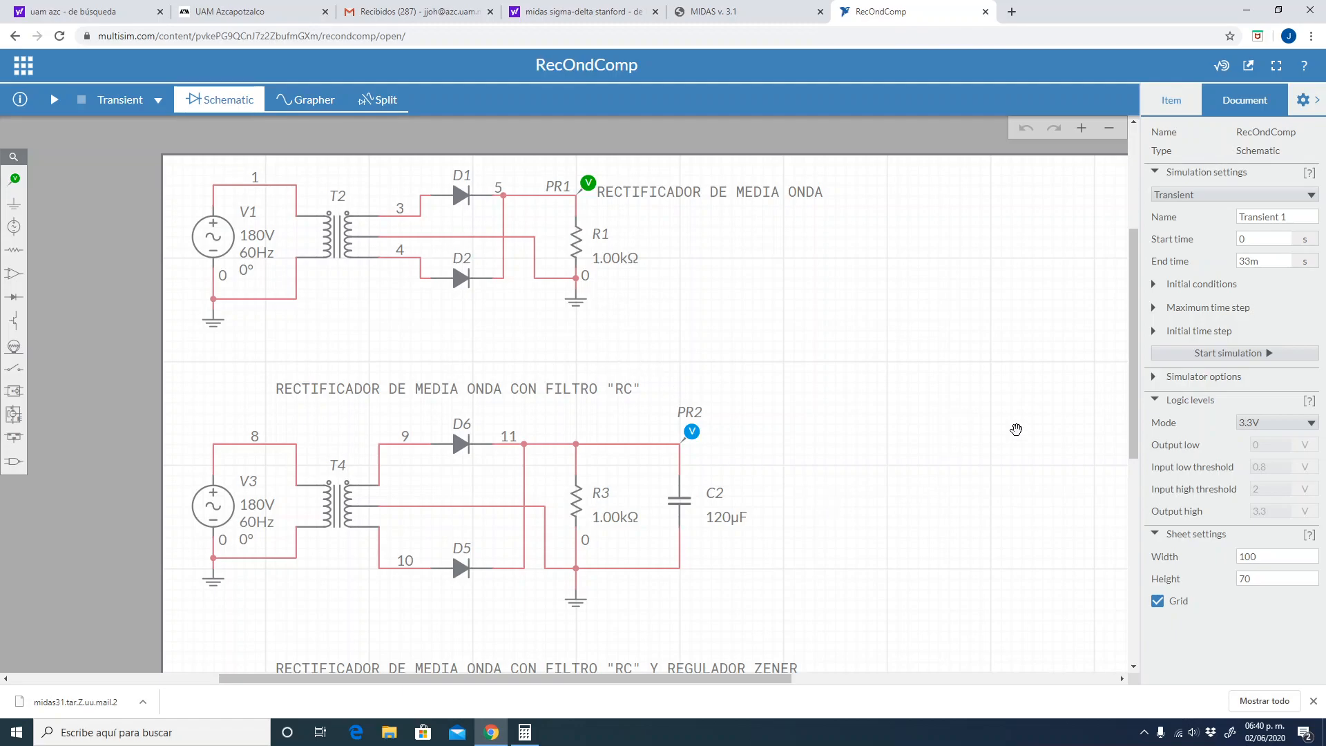
# Delete voltage probe PR2 from the RC filter circuit and PR3 from the Zener regulator circuit
pyautogui.moveTo(1134, 444); pyautogui.dragTo(1217, 446)
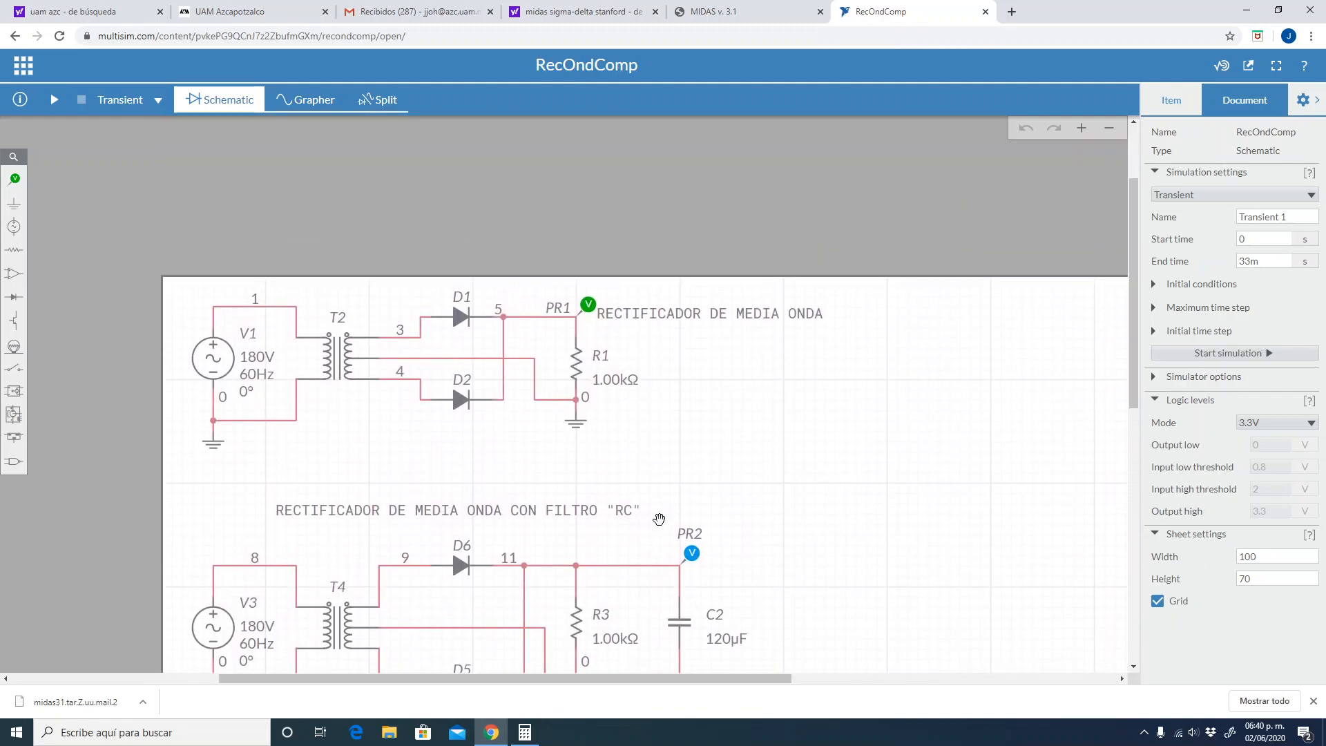
pyautogui.click(692, 553)
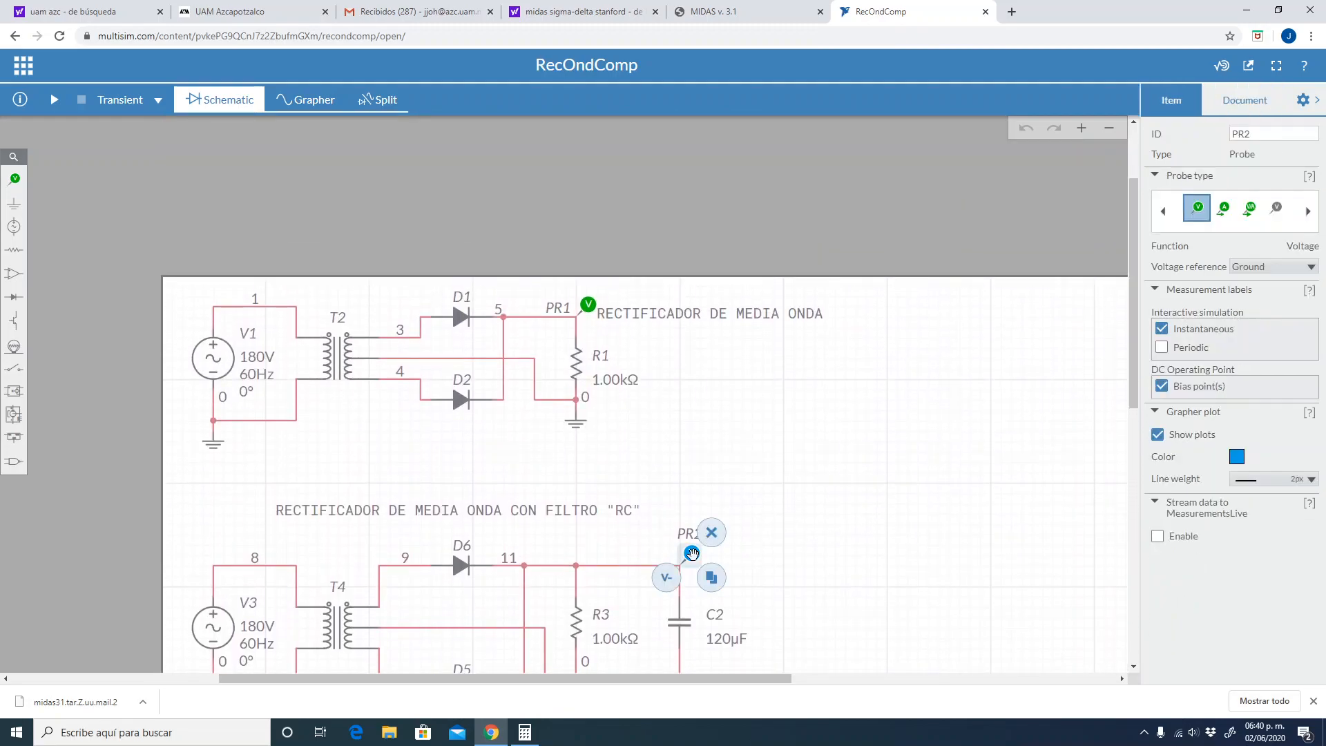
pyautogui.click(711, 535)
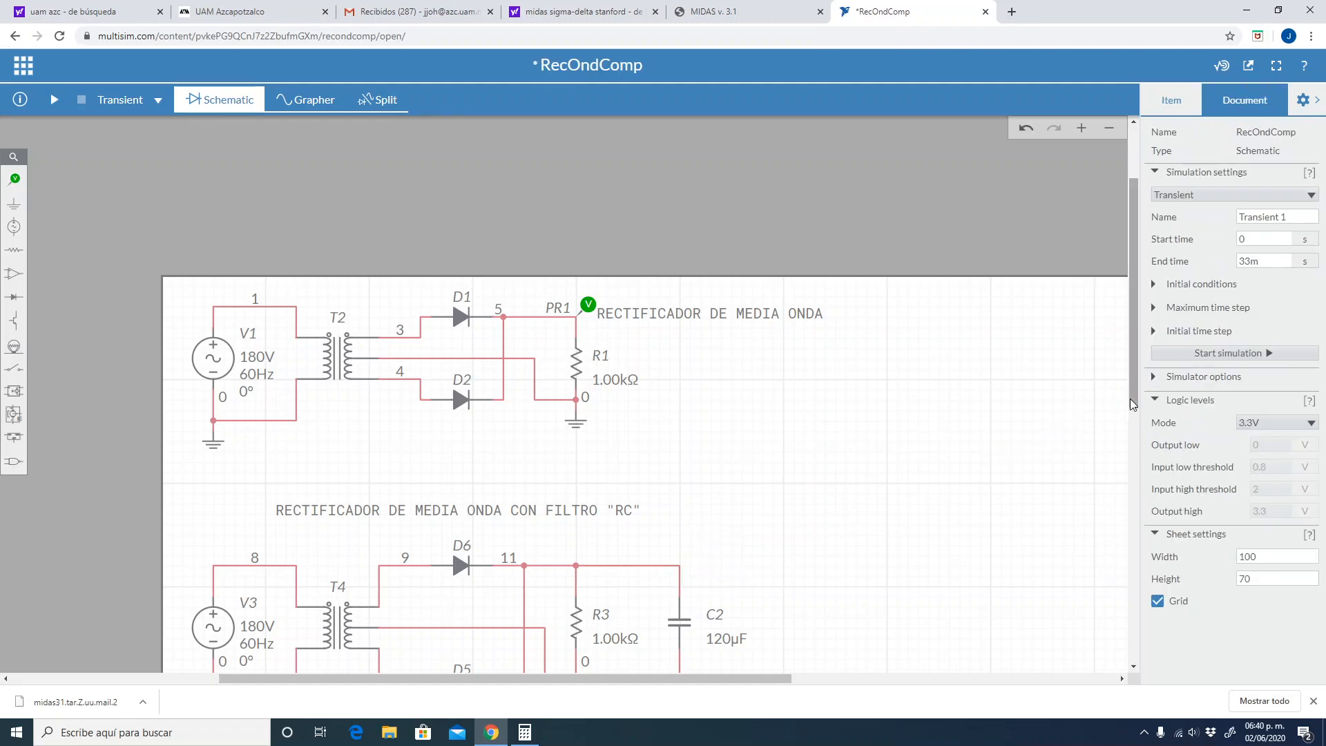
pyautogui.scroll(-6, 1124, 394)
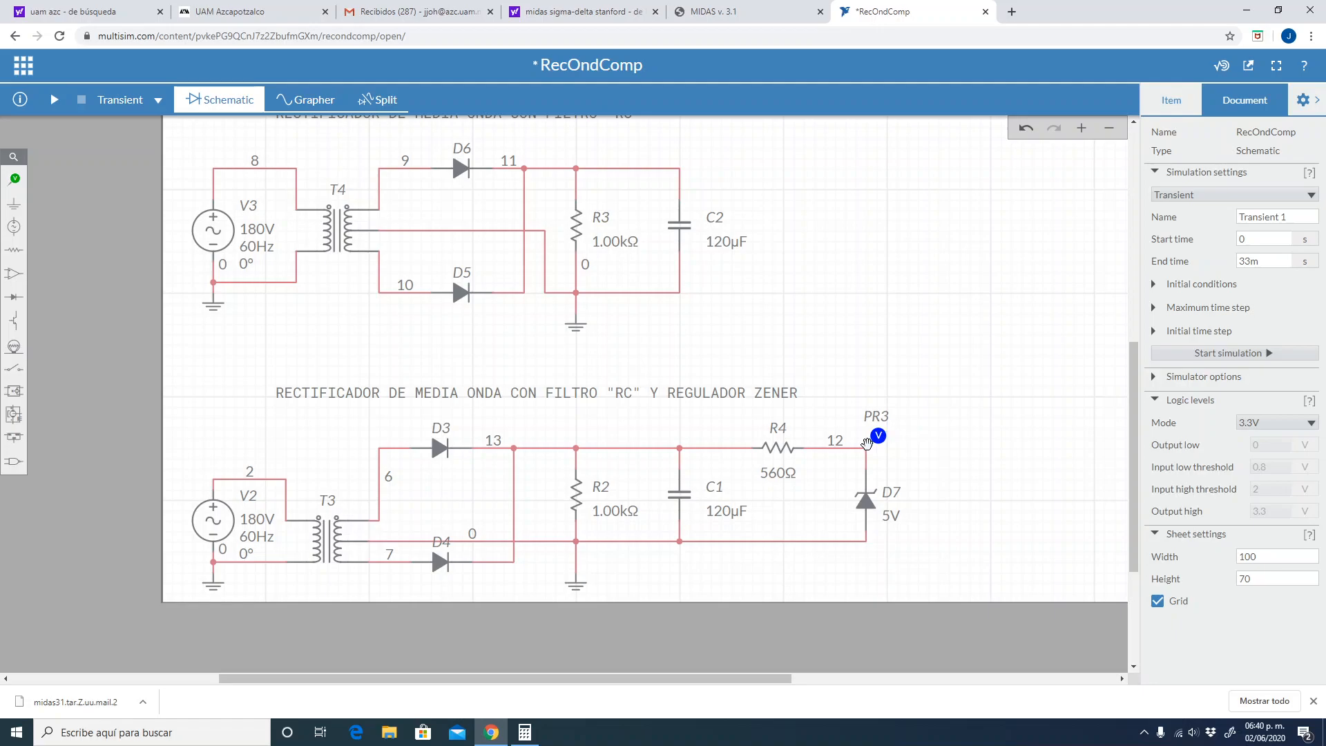
pyautogui.click(877, 436)
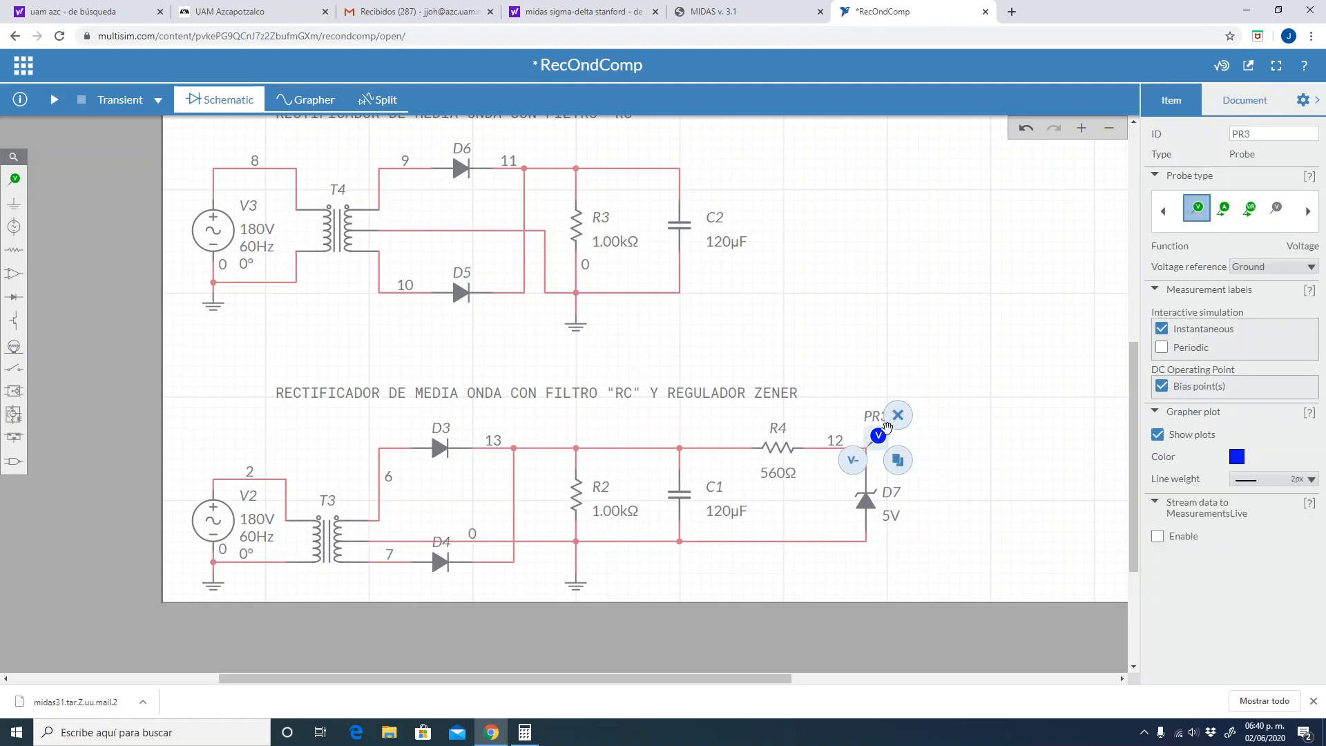
pyautogui.click(898, 415)
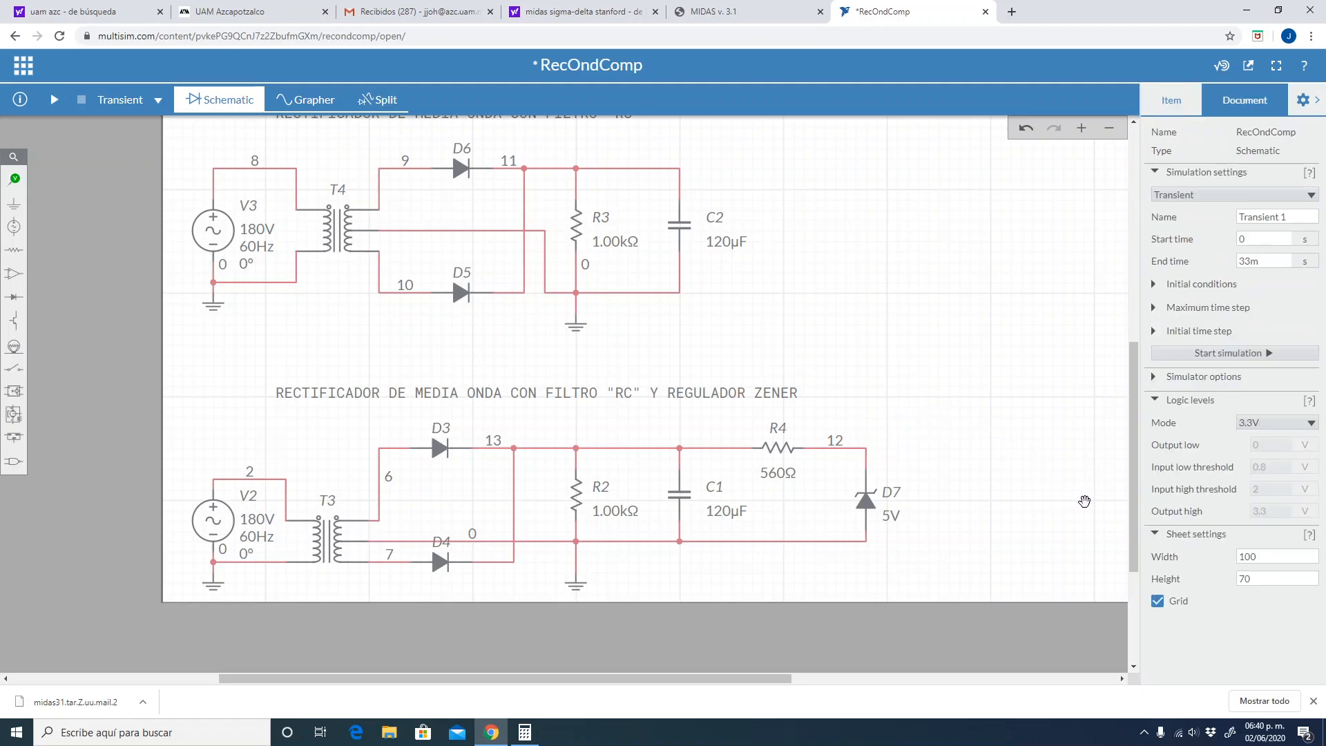
# Delete voltage probe PR1 from the output of the first rectifier circuit
pyautogui.moveTo(1133, 529); pyautogui.dragTo(1142, 415)
pyautogui.scroll(3, 962, 408)
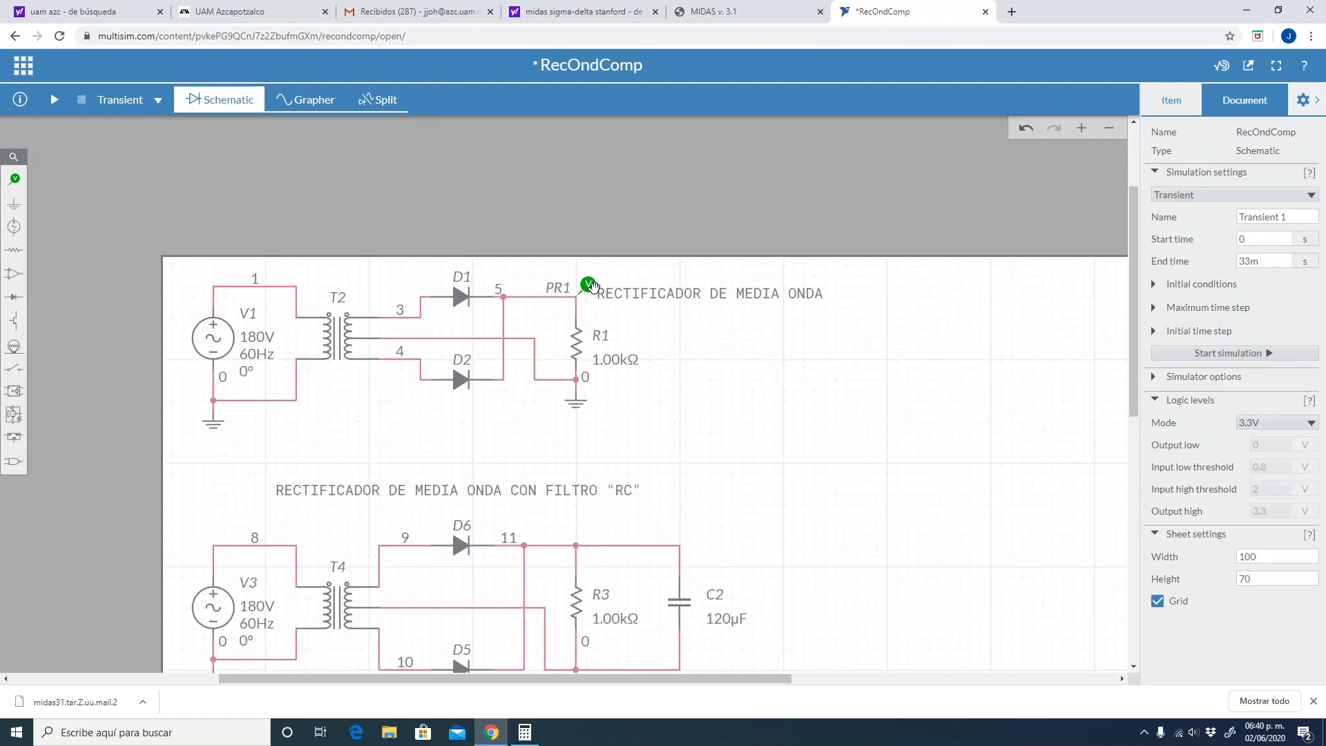
pyautogui.click(593, 285)
pyautogui.click(611, 264)
# Place a voltage probe on the wire between source V1 and the primary of transformer T2
pyautogui.click(14, 178)
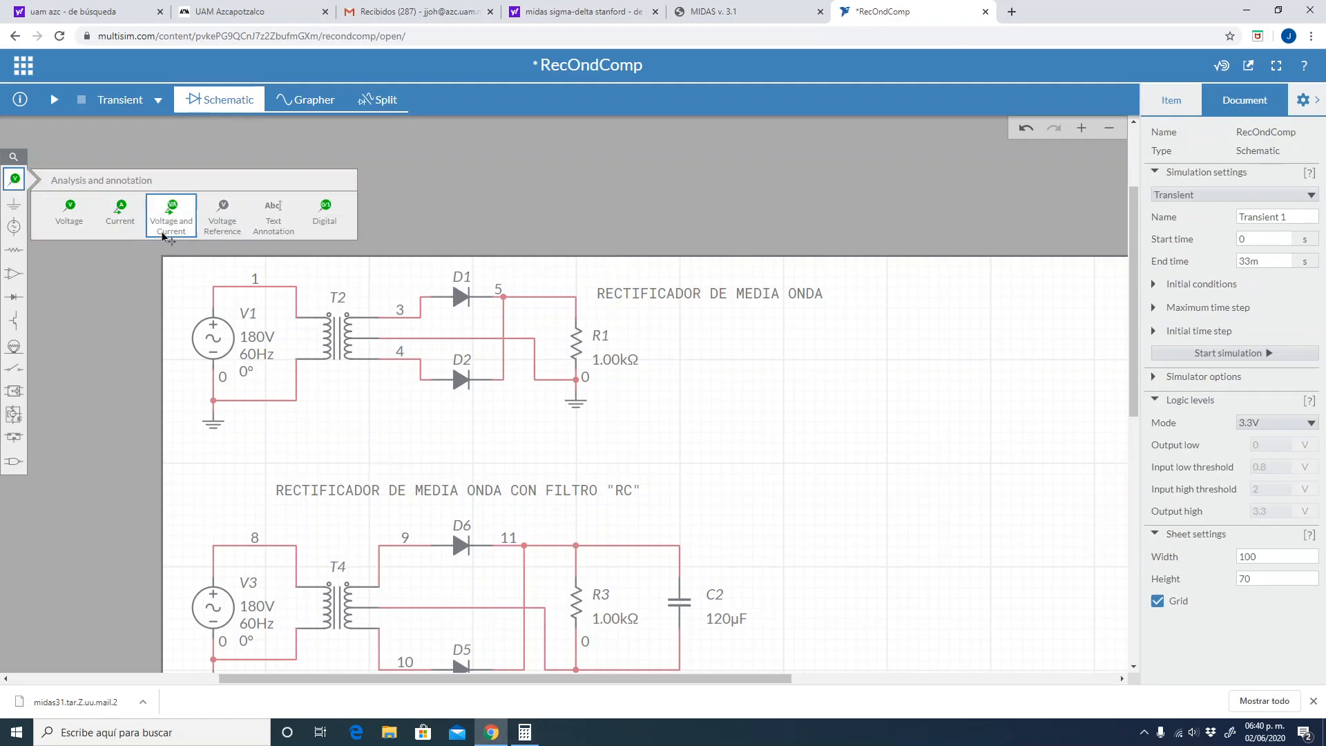
pyautogui.click(69, 223)
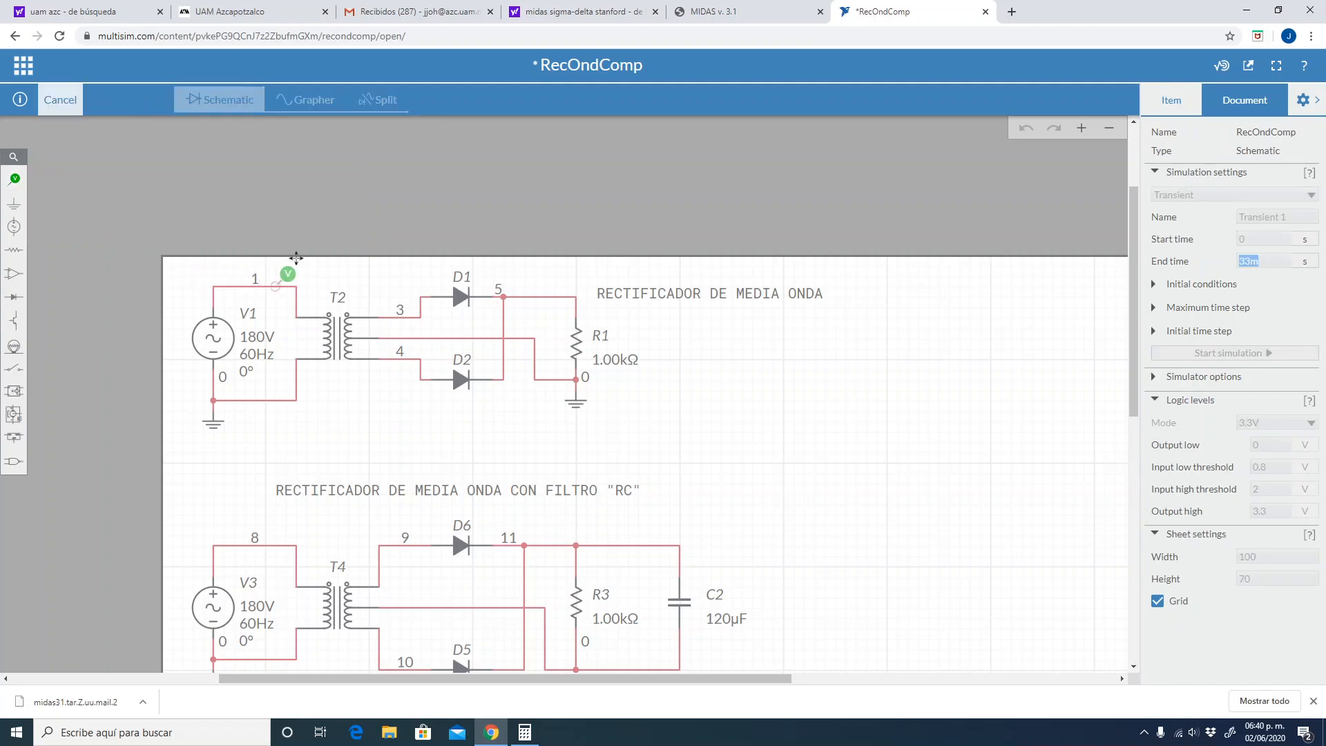
pyautogui.click(315, 250)
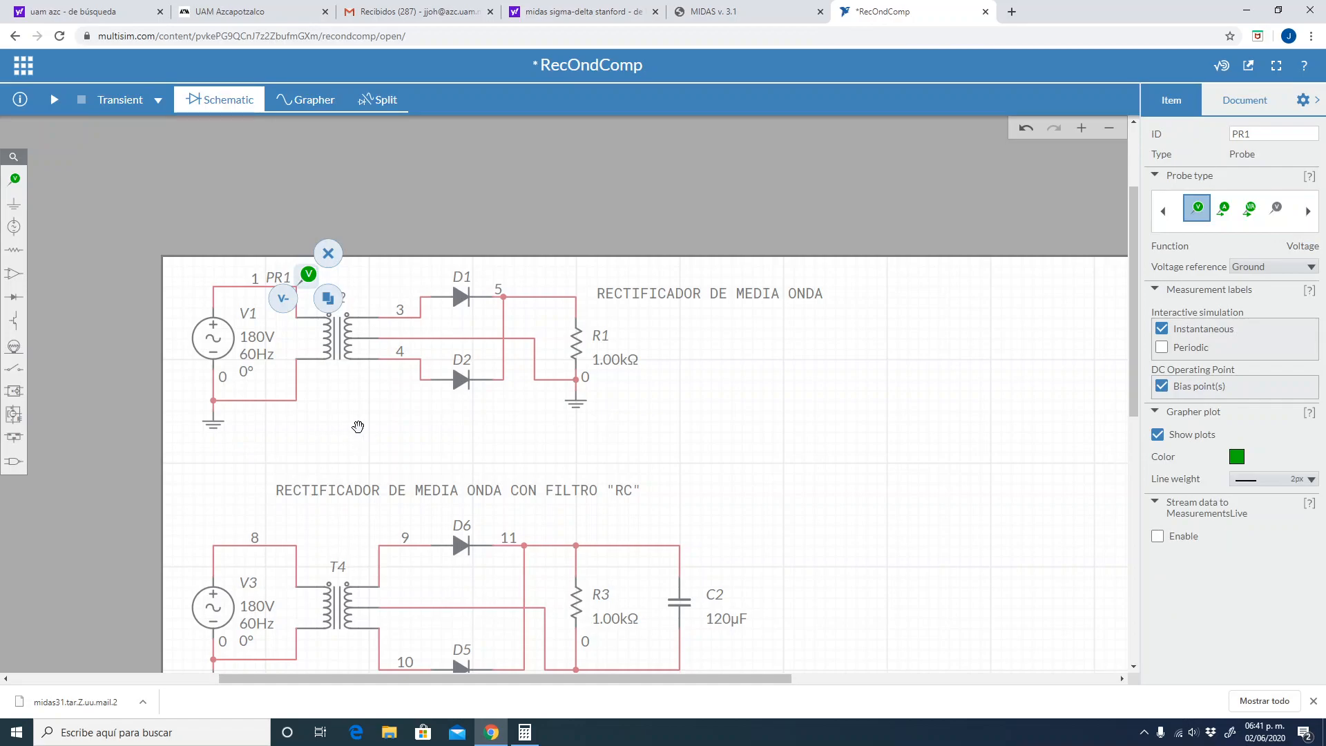
pyautogui.click(358, 426)
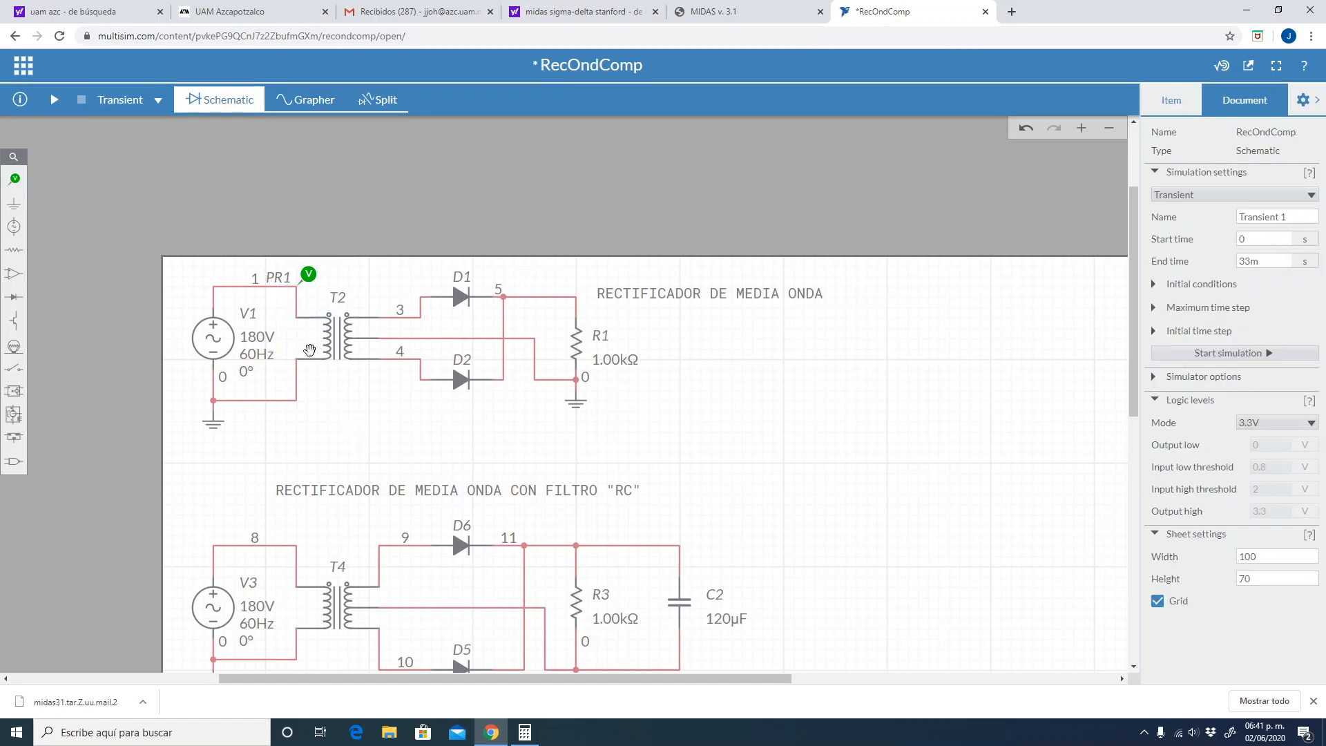
# Duplicate the voltage probe onto both outer secondary wires of T2, at the inputs of diodes D1 and D2
pyautogui.click(309, 275)
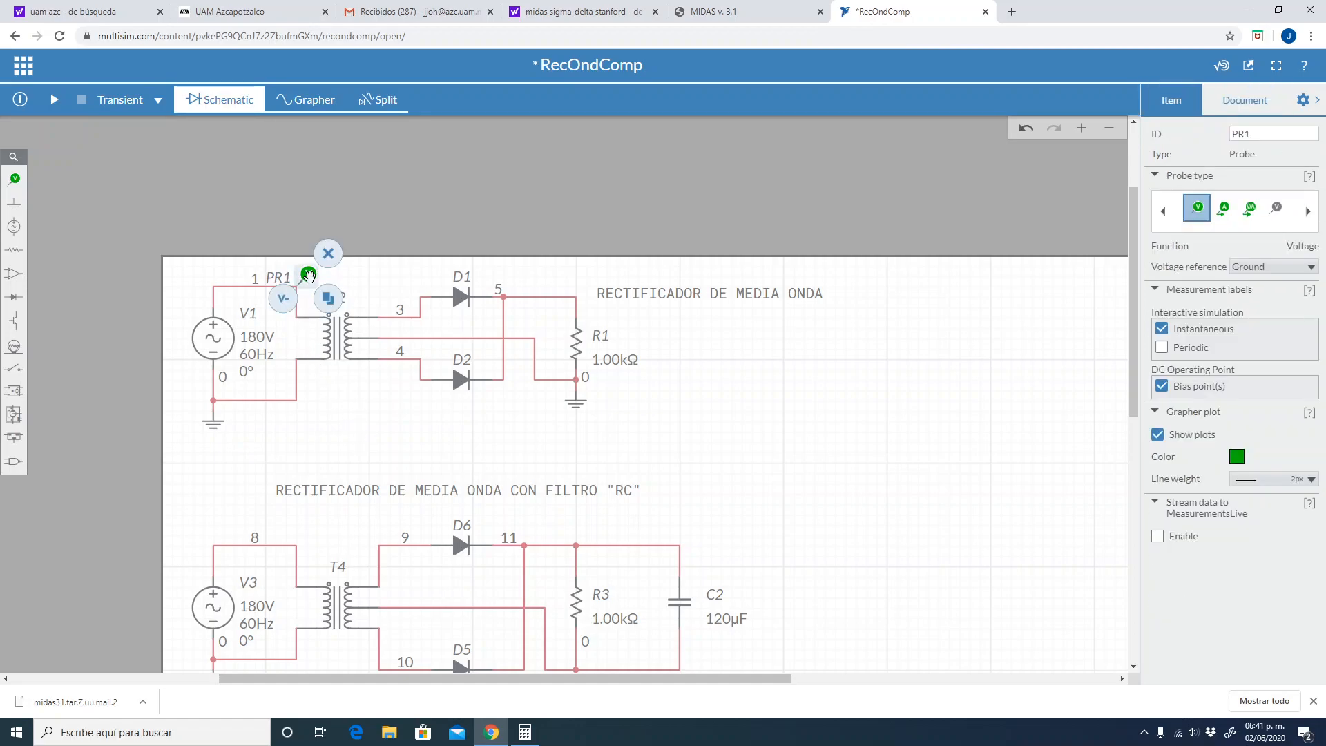
pyautogui.click(332, 301)
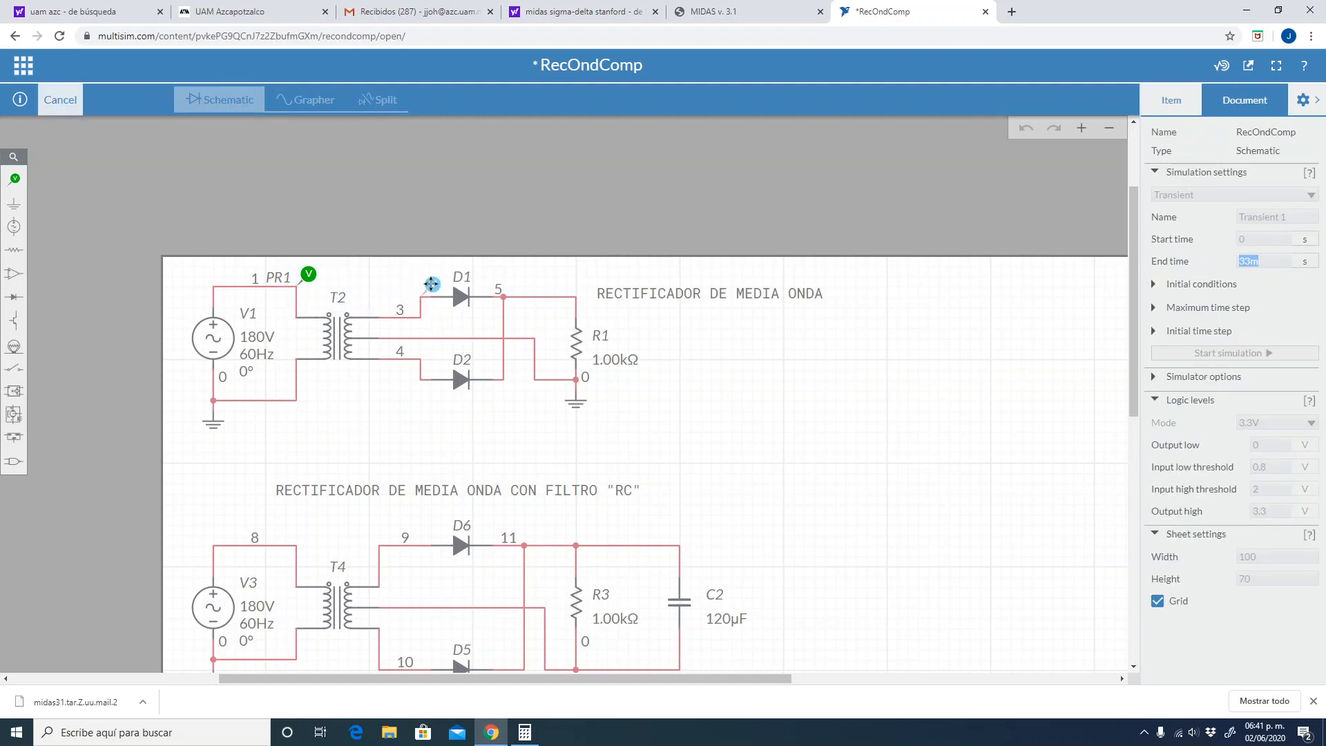
pyautogui.click(432, 283)
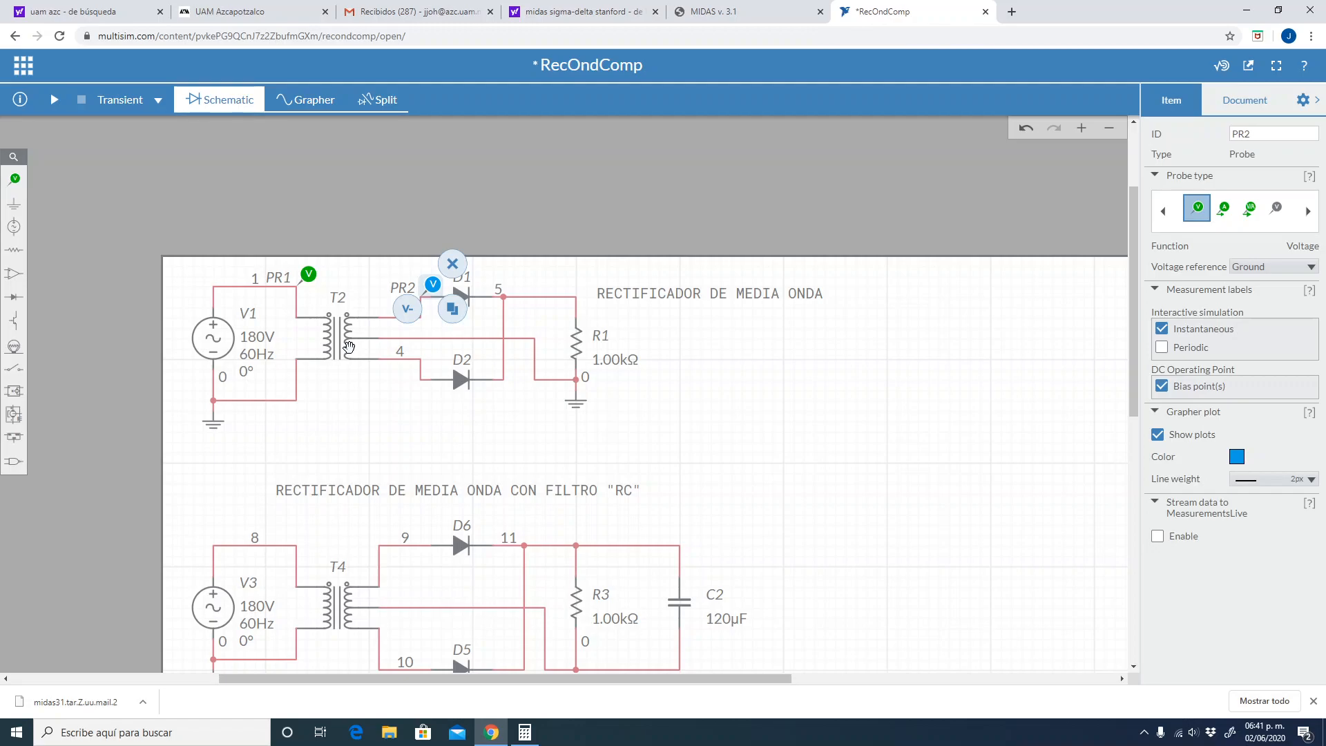
pyautogui.click(412, 318)
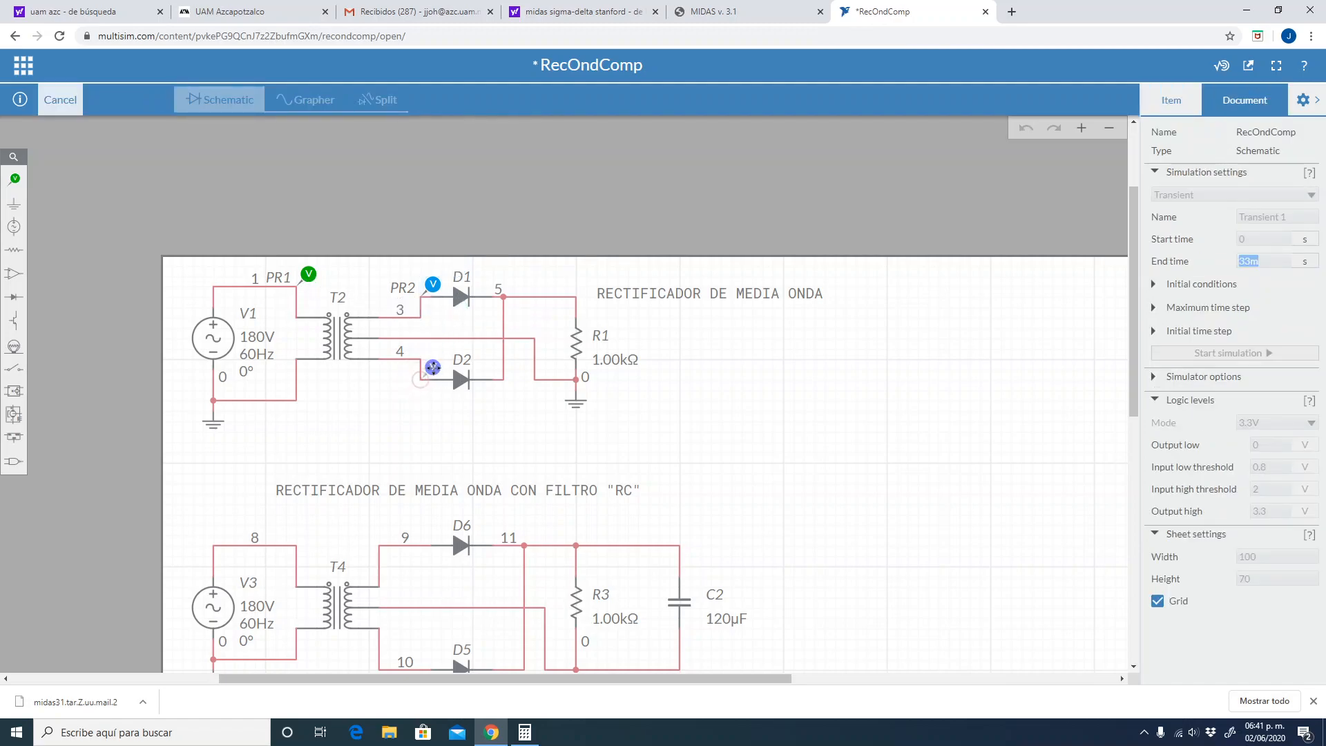
pyautogui.click(432, 366)
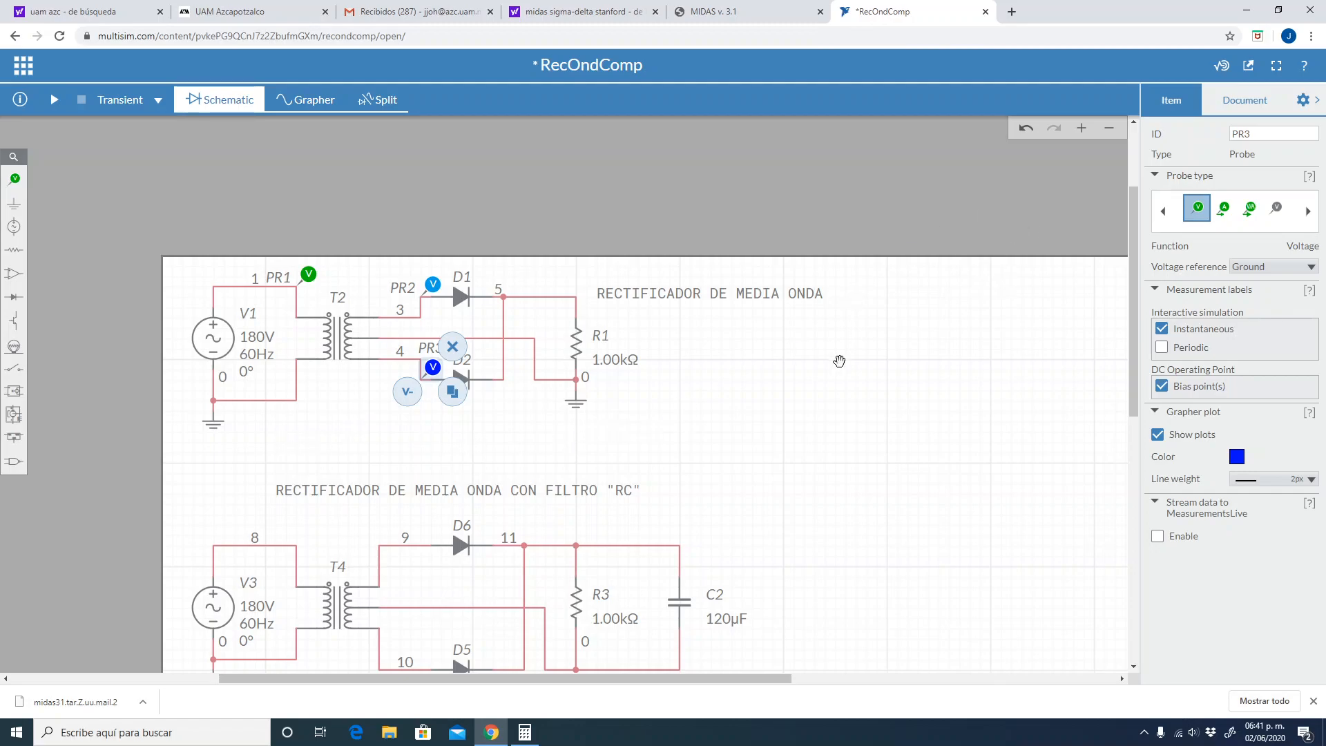
pyautogui.click(839, 361)
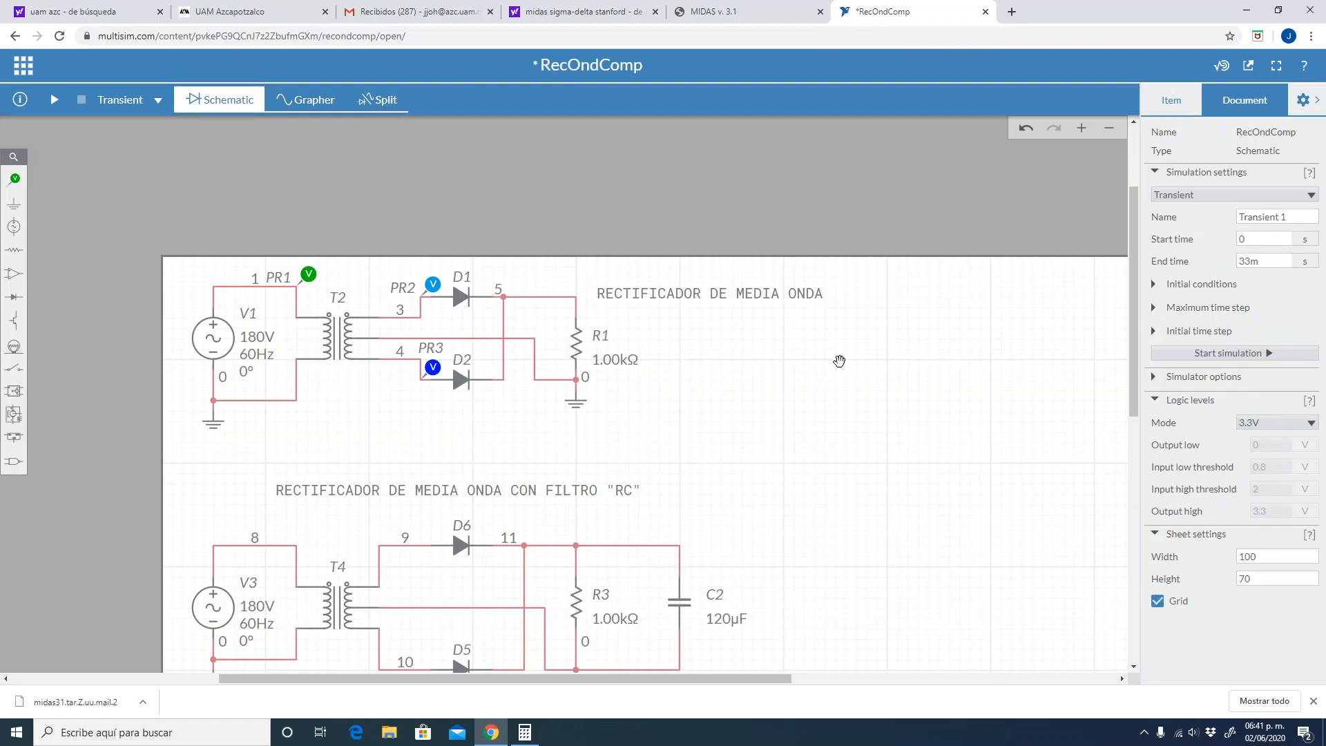
# Run the transient simulation to plot the three probe voltages, and return to the schematic
pyautogui.click(52, 100)
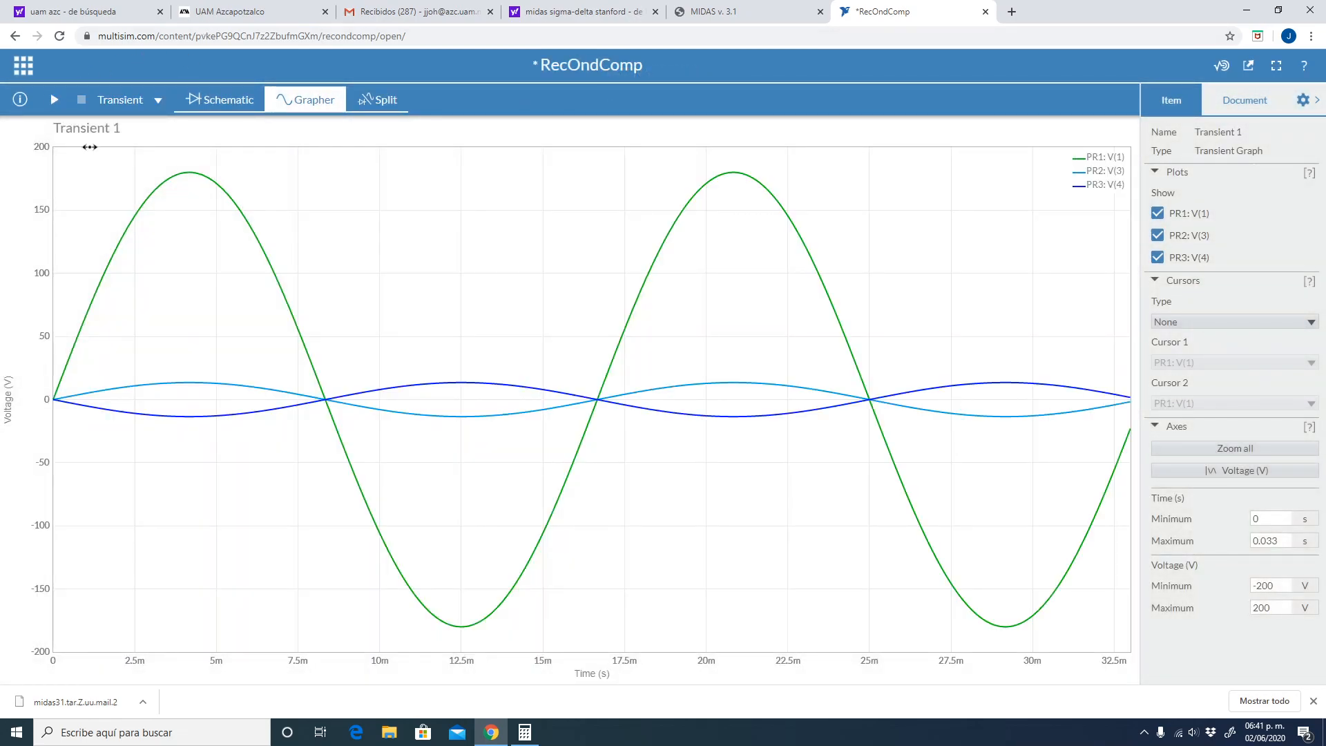
pyautogui.click(252, 101)
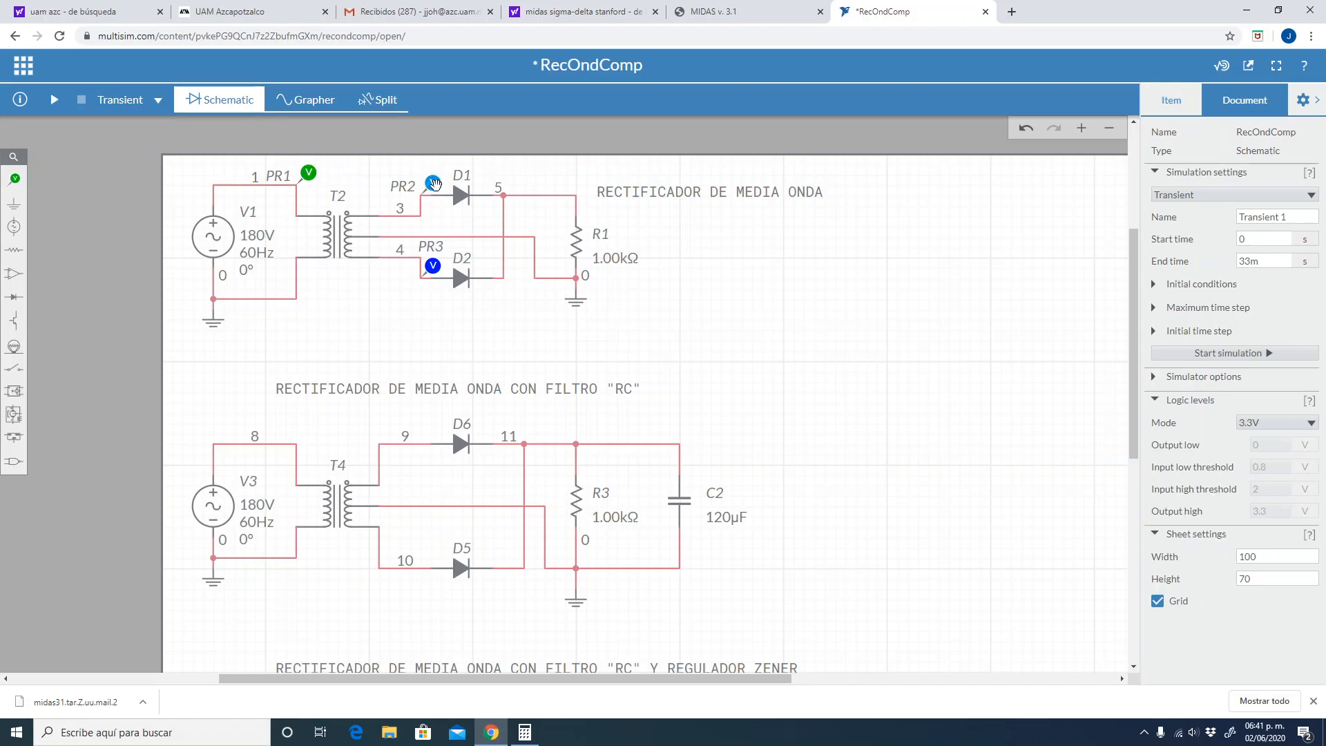
# Set the plot color of probe PR2 to magenta and that of probe PR3 to light blue
pyautogui.click(433, 183)
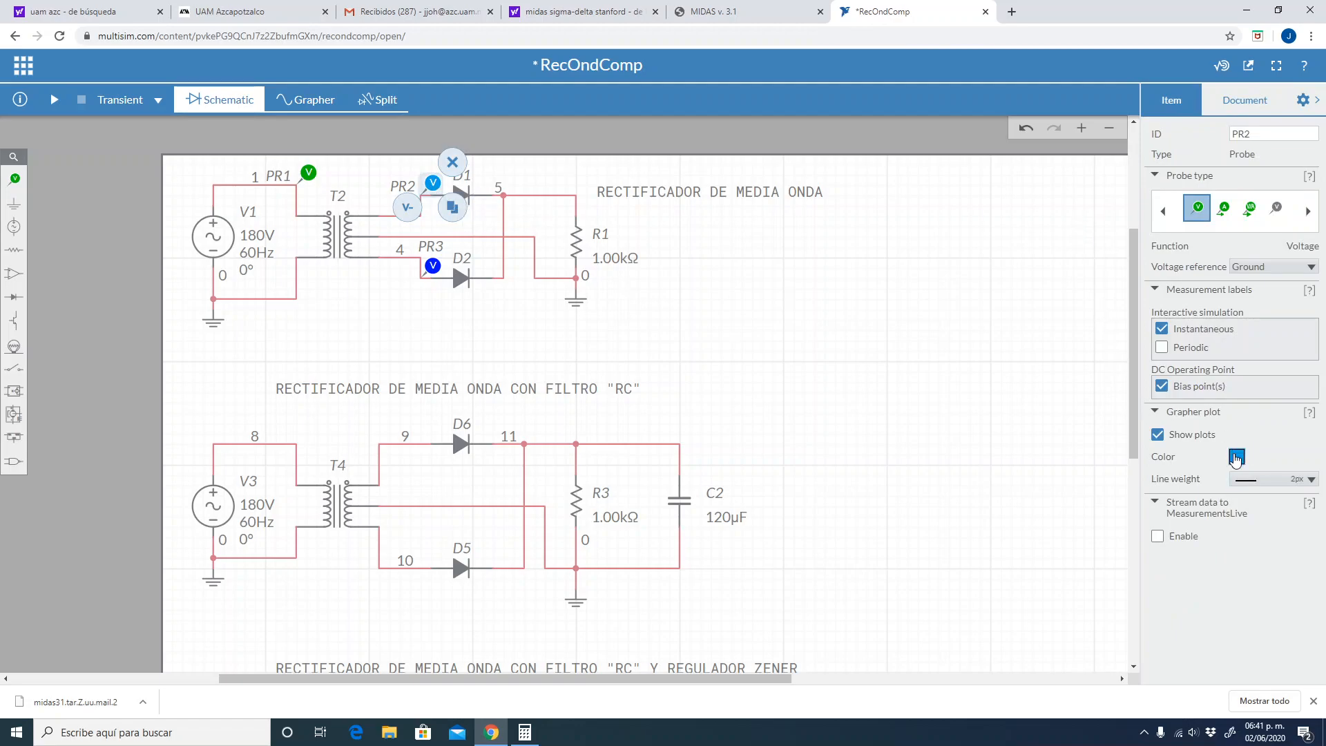
pyautogui.click(1235, 458)
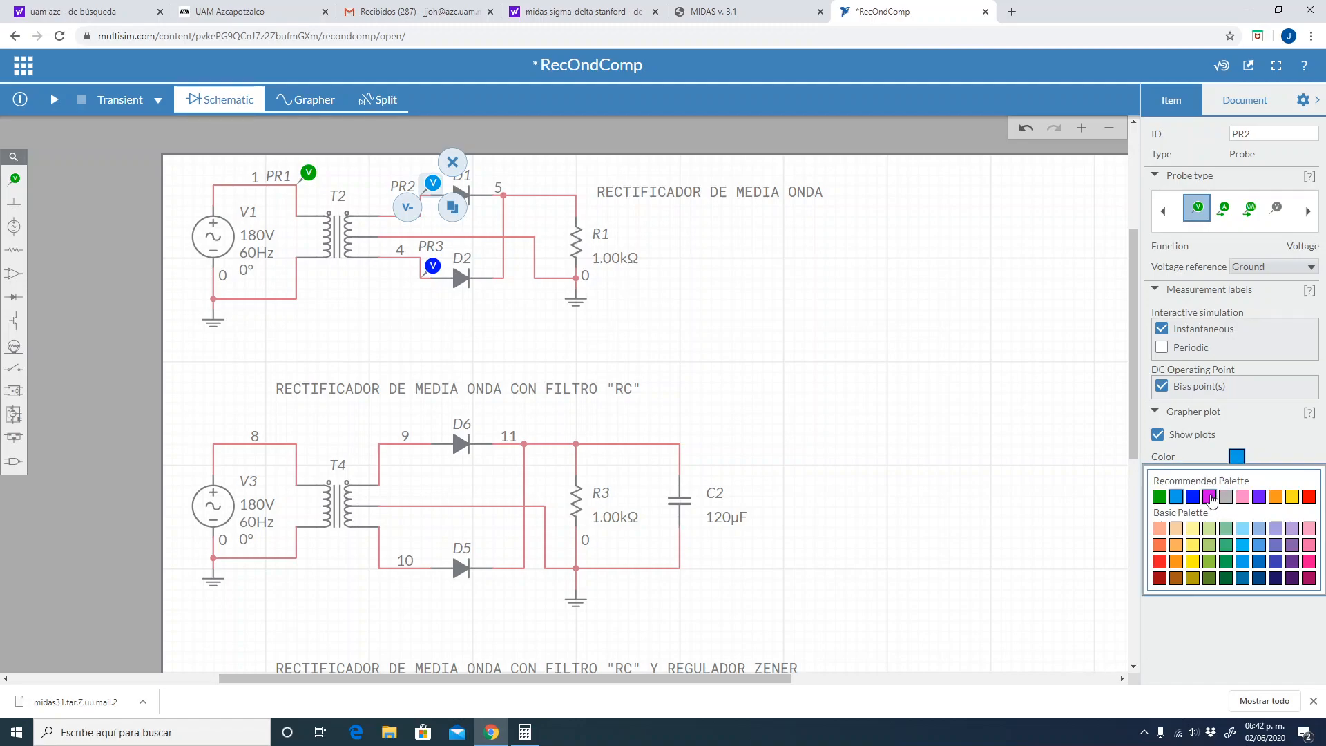
pyautogui.click(1209, 497)
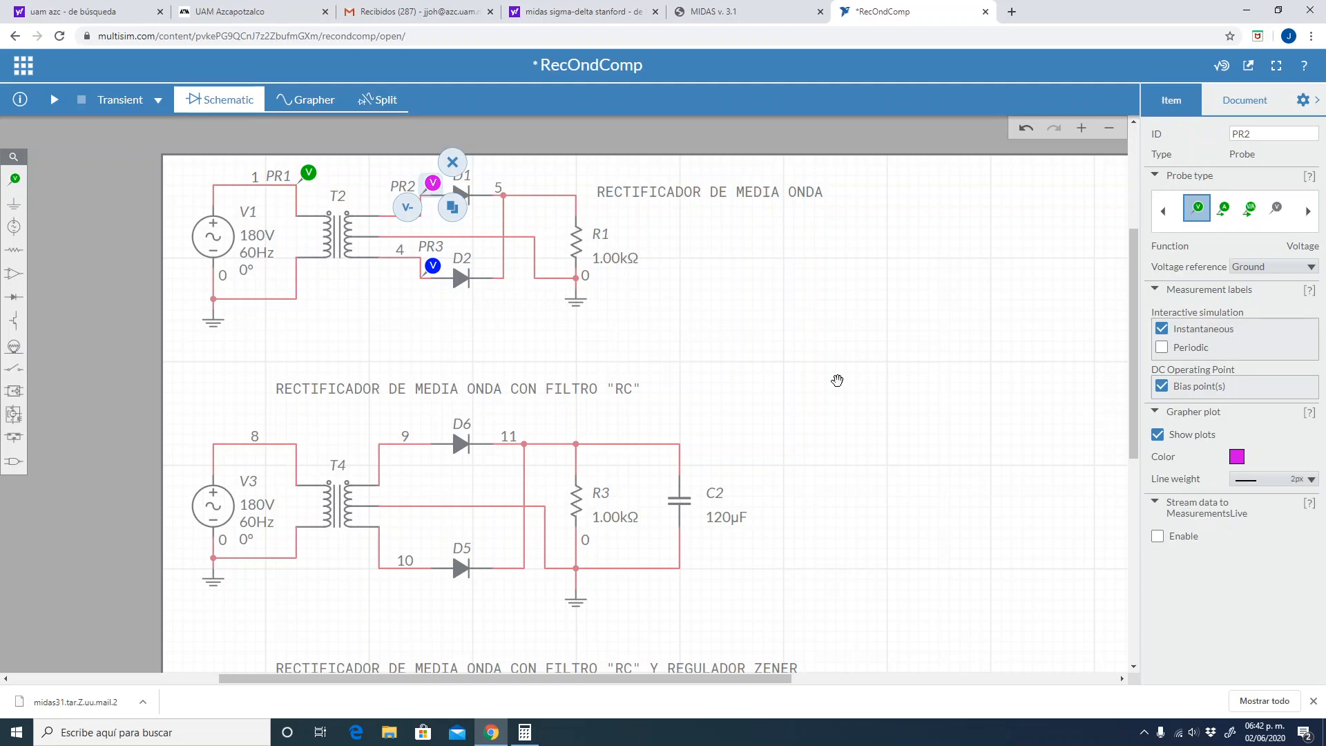
pyautogui.click(435, 264)
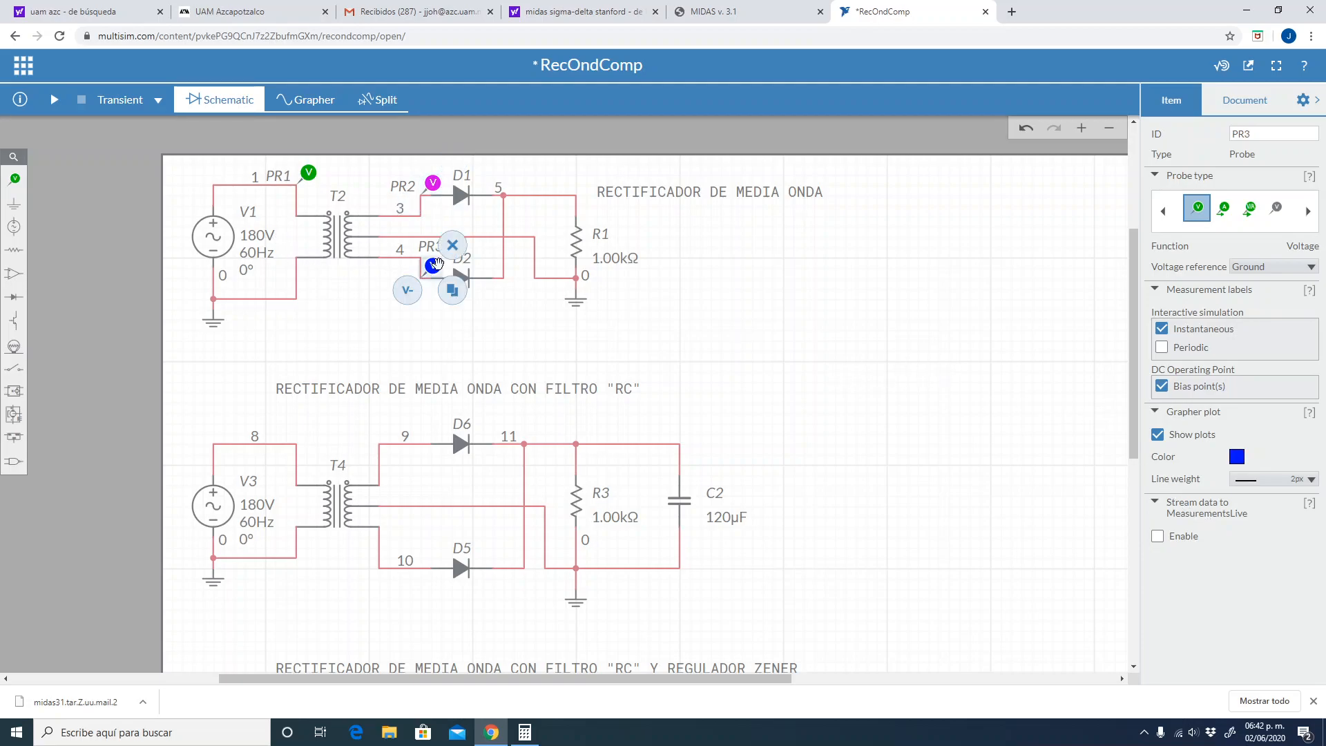
pyautogui.click(1236, 456)
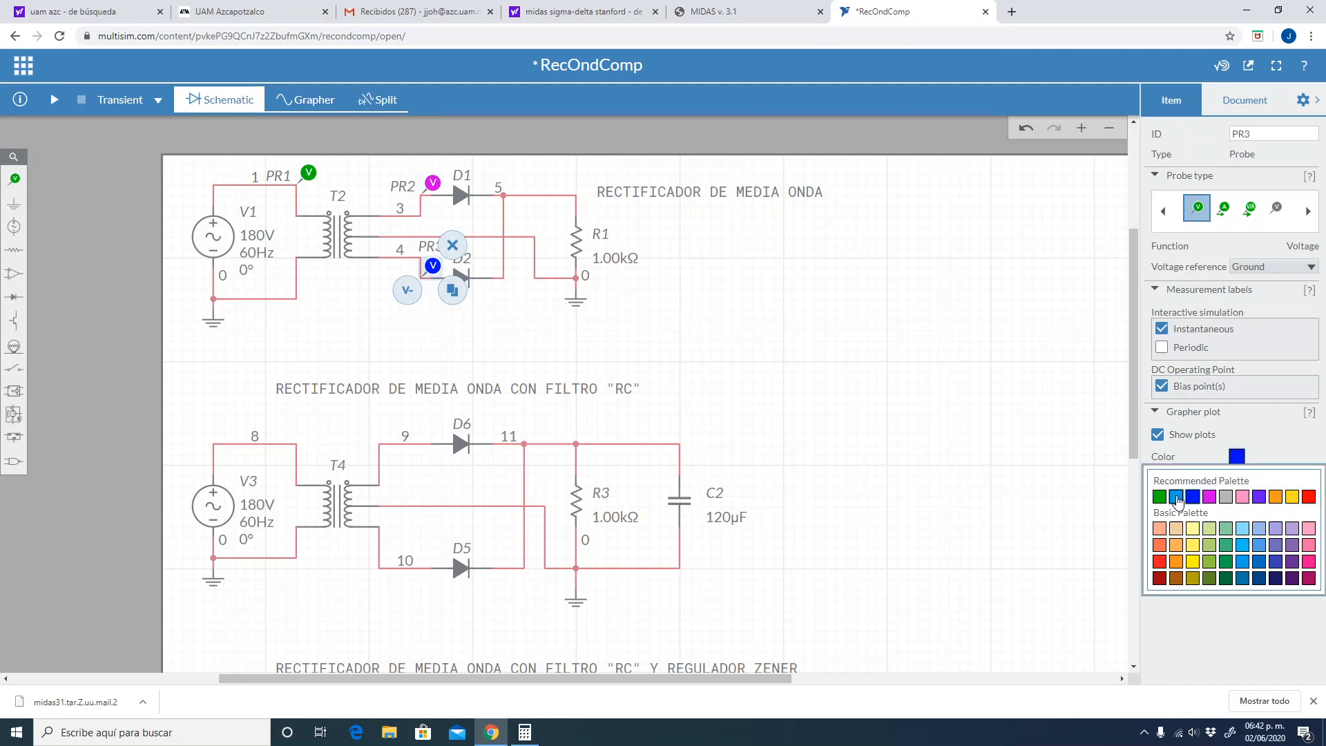
pyautogui.click(1176, 496)
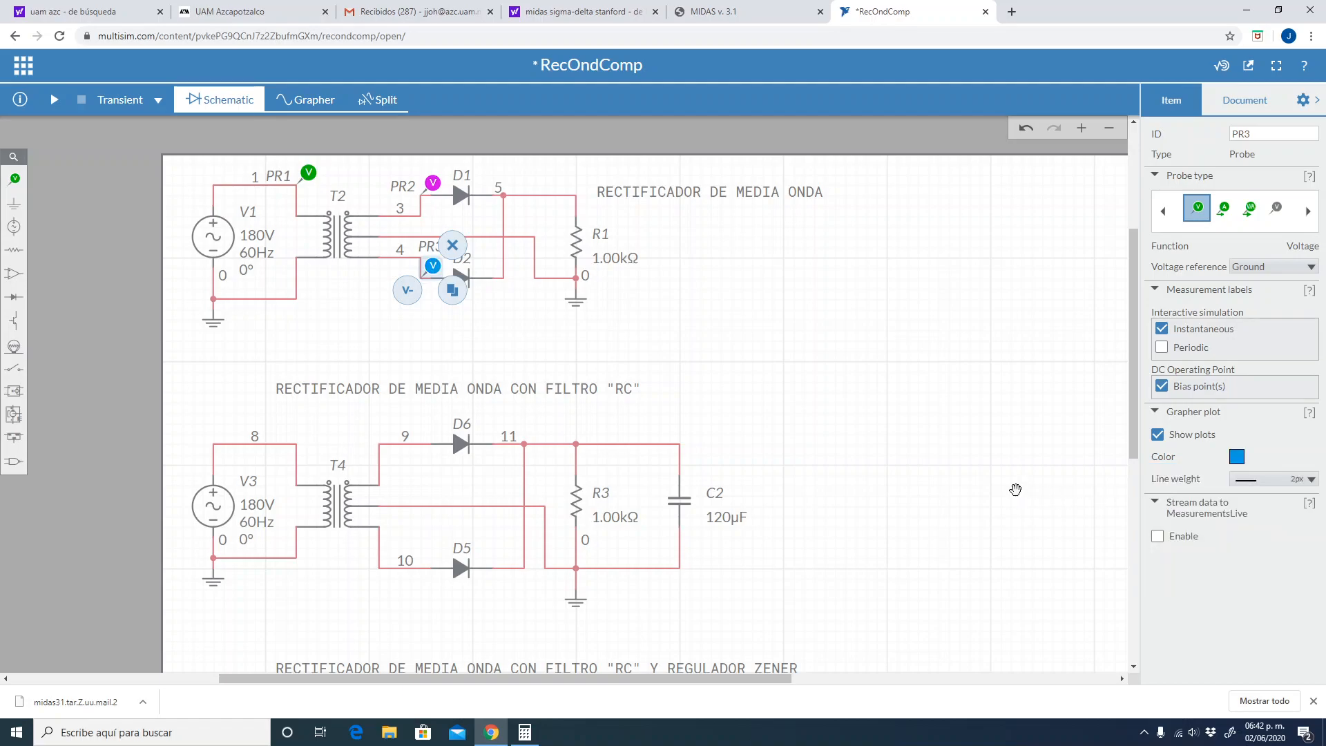
pyautogui.click(1015, 489)
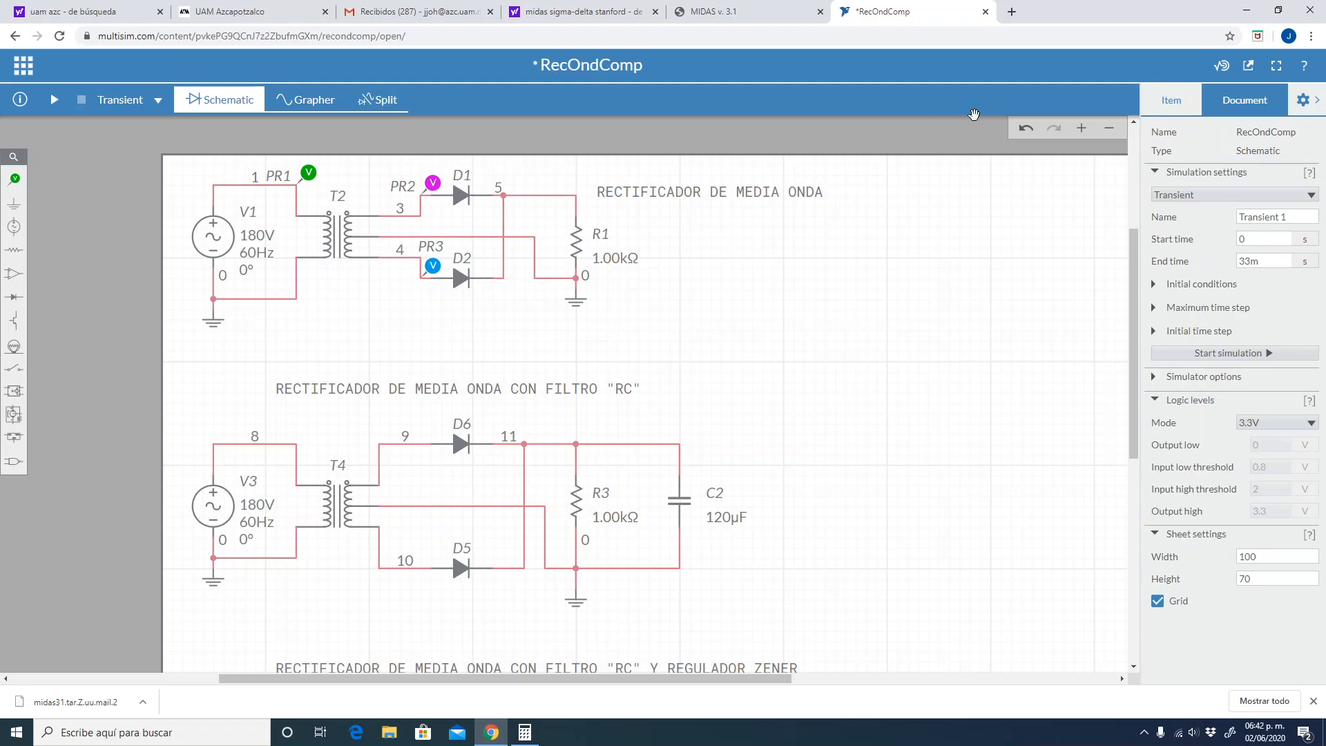
# Compare the recolored waveforms in the Grapher with the probe locations in the schematic, and read the positive peak of the PR2 curve
pyautogui.click(309, 101)
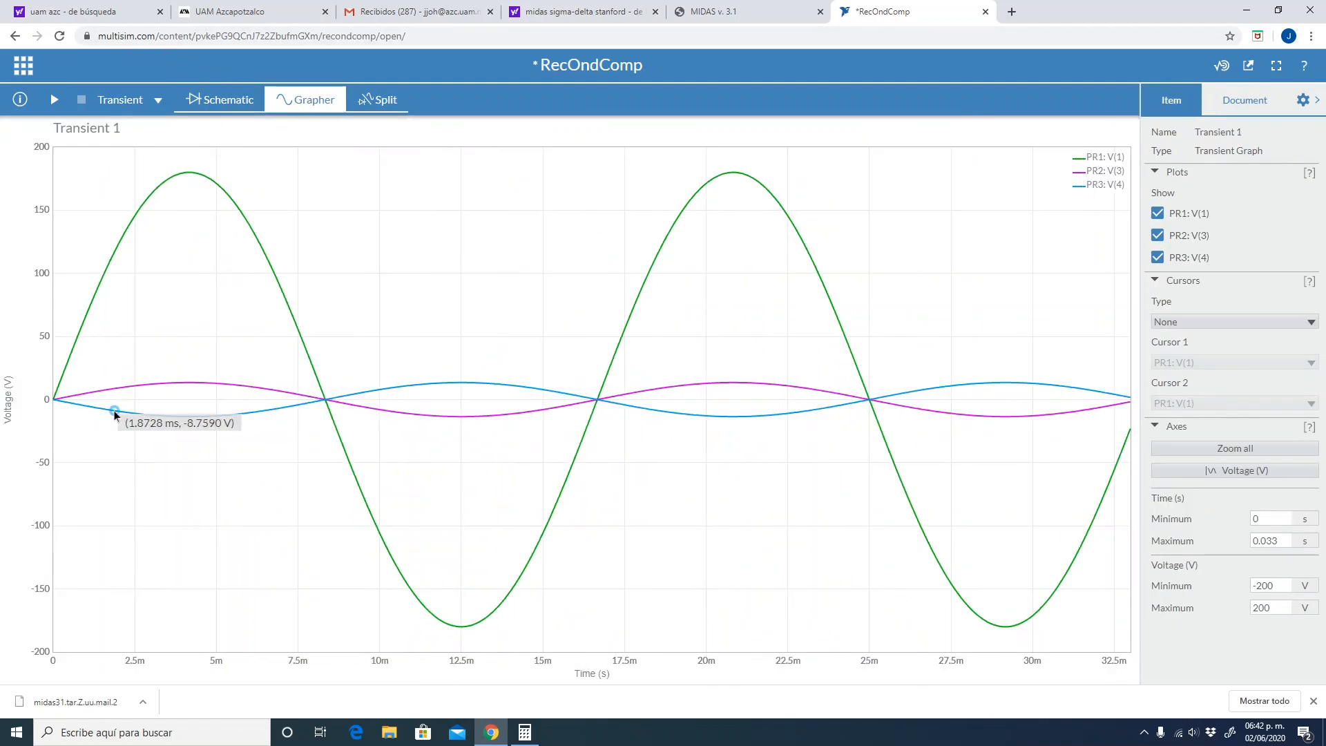
pyautogui.moveTo(157, 379)
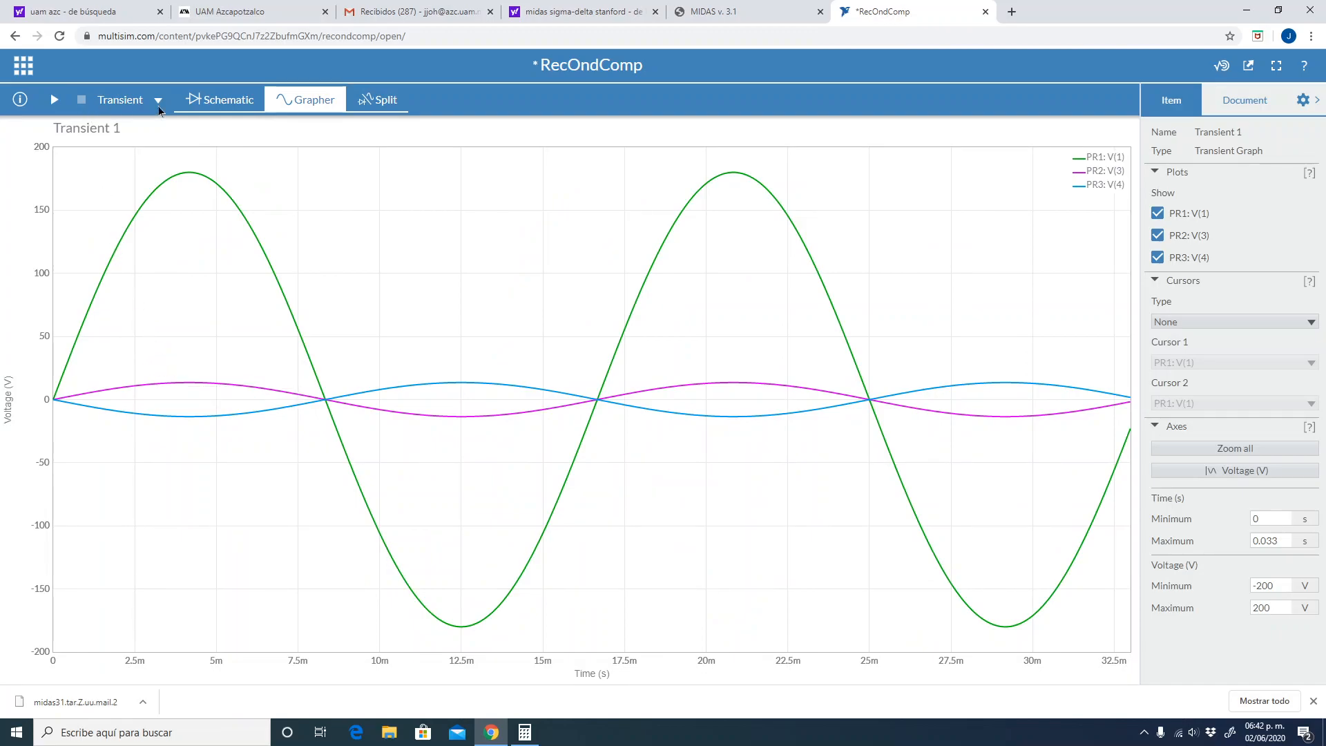
pyautogui.click(221, 100)
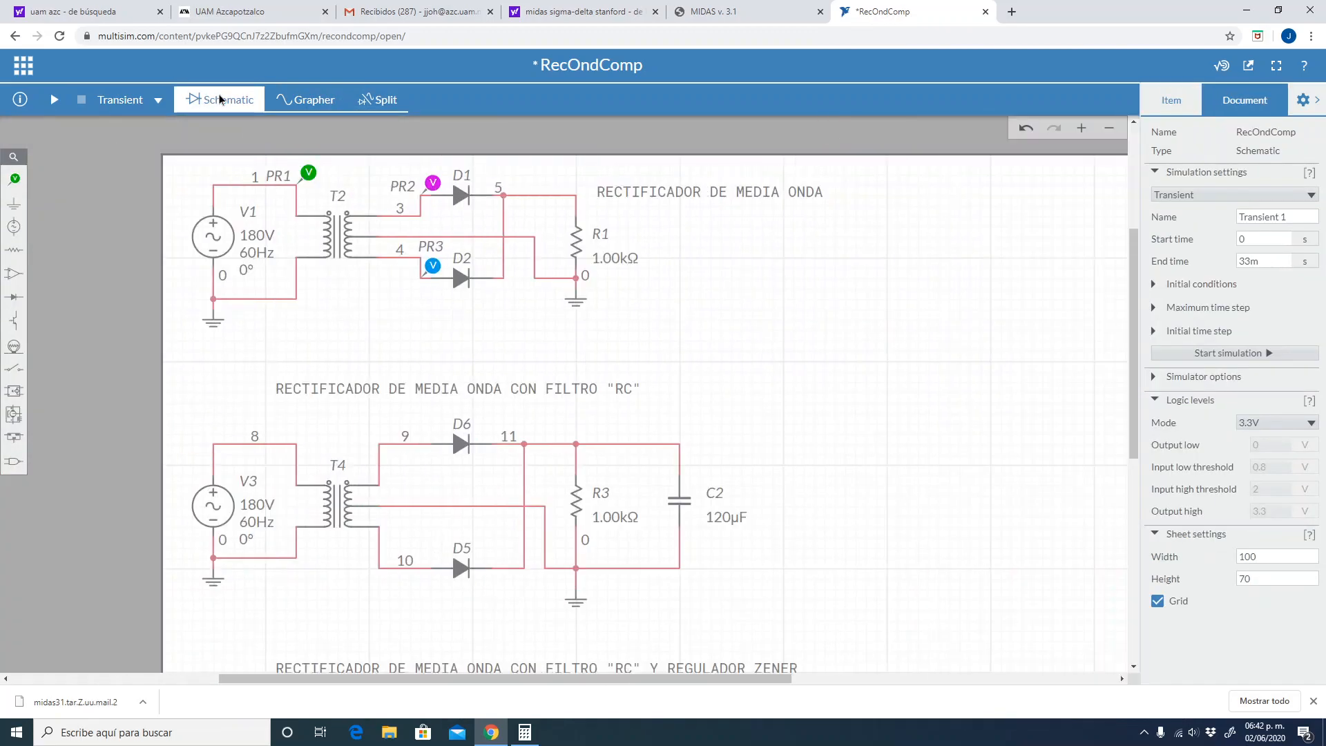
pyautogui.click(308, 107)
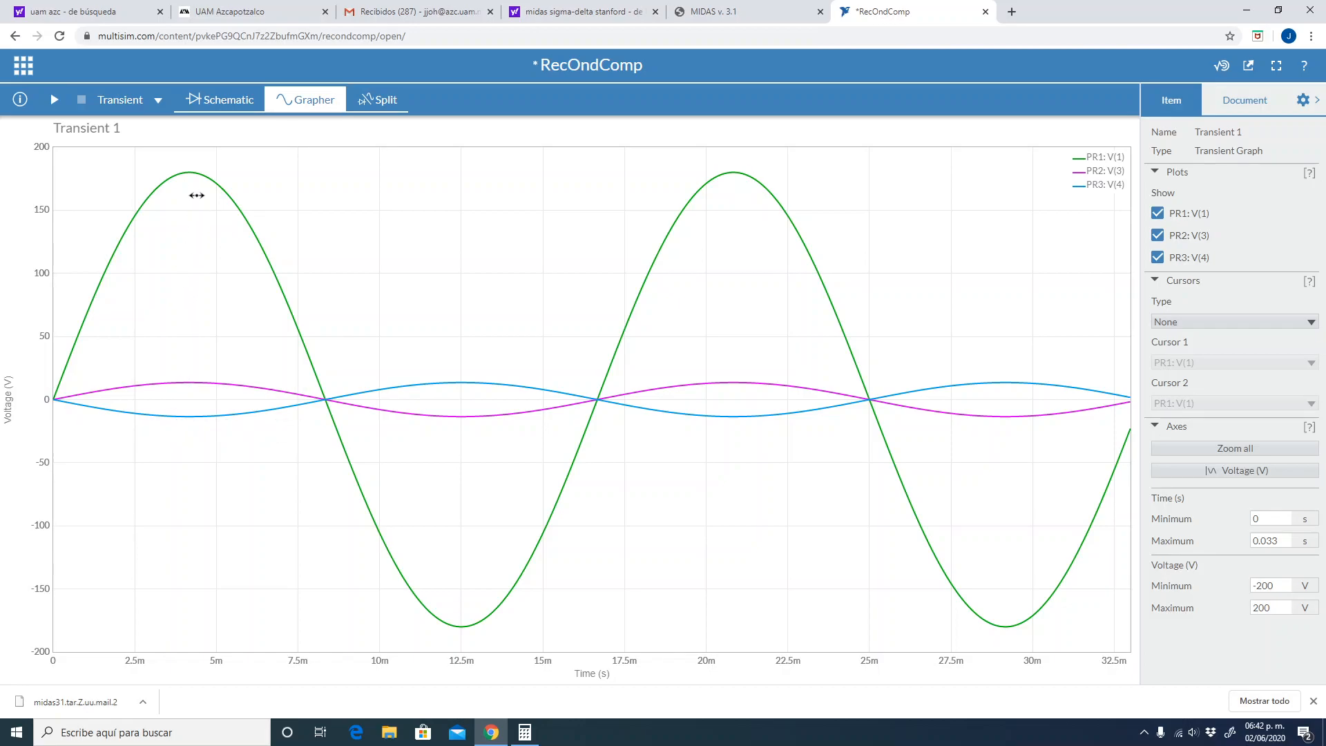
pyautogui.moveTo(185, 384)
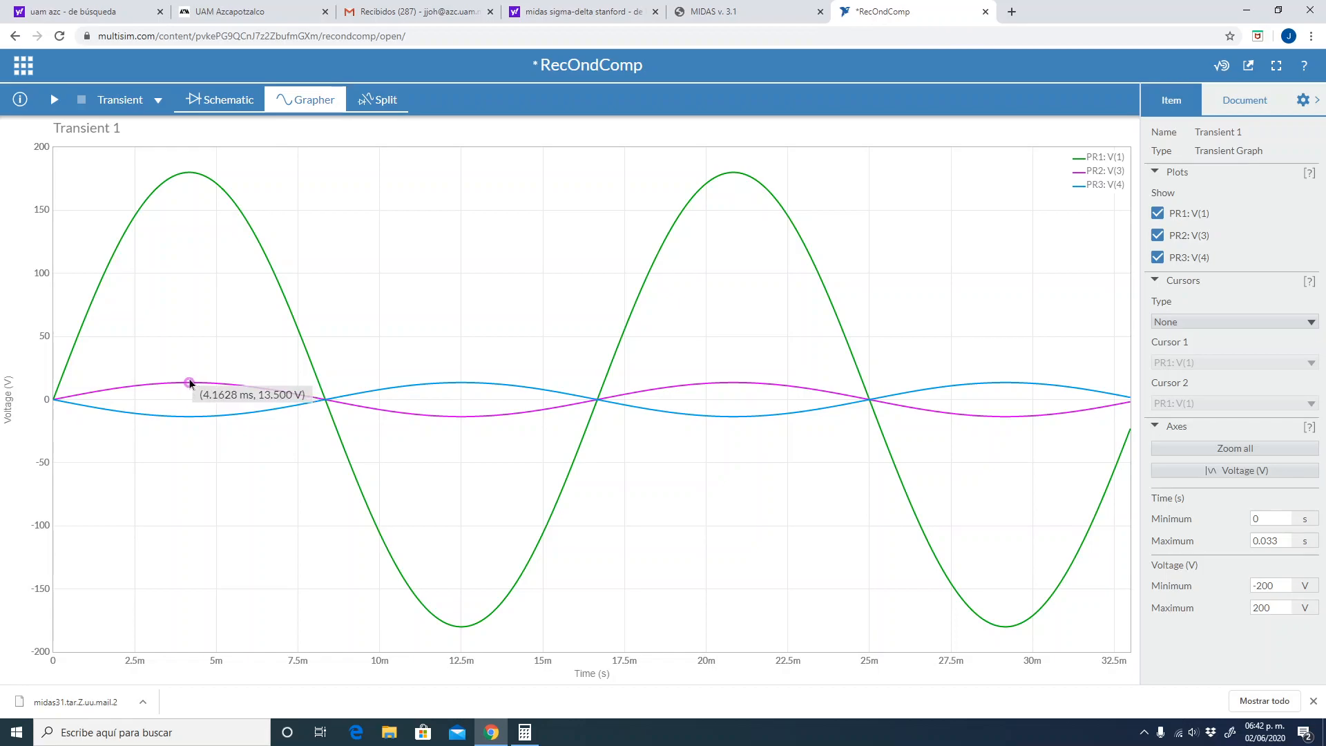
# Switch to the Calculator, multiply 180 by 0.15, divide the result by 2, and return to the graph
pyautogui.hotkey('alt', 'Tab')
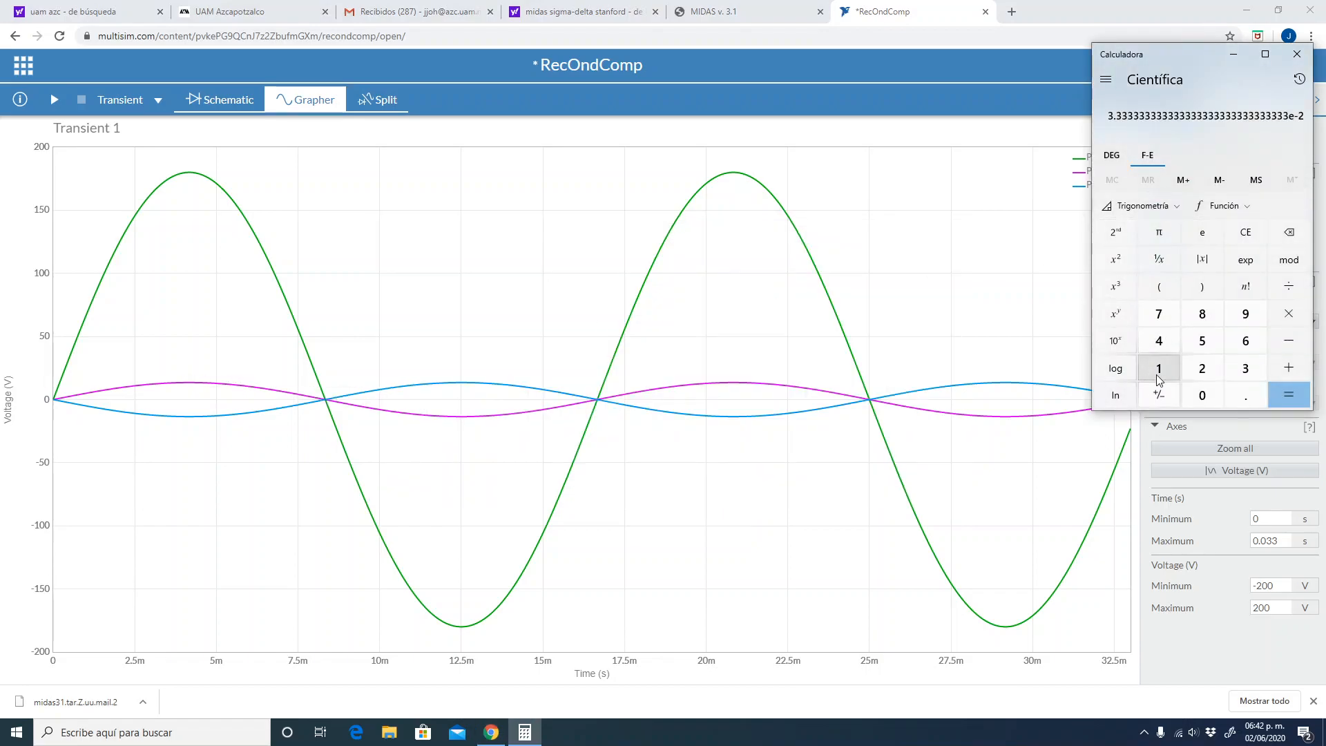
pyautogui.click(1238, 237)
pyautogui.write('180')
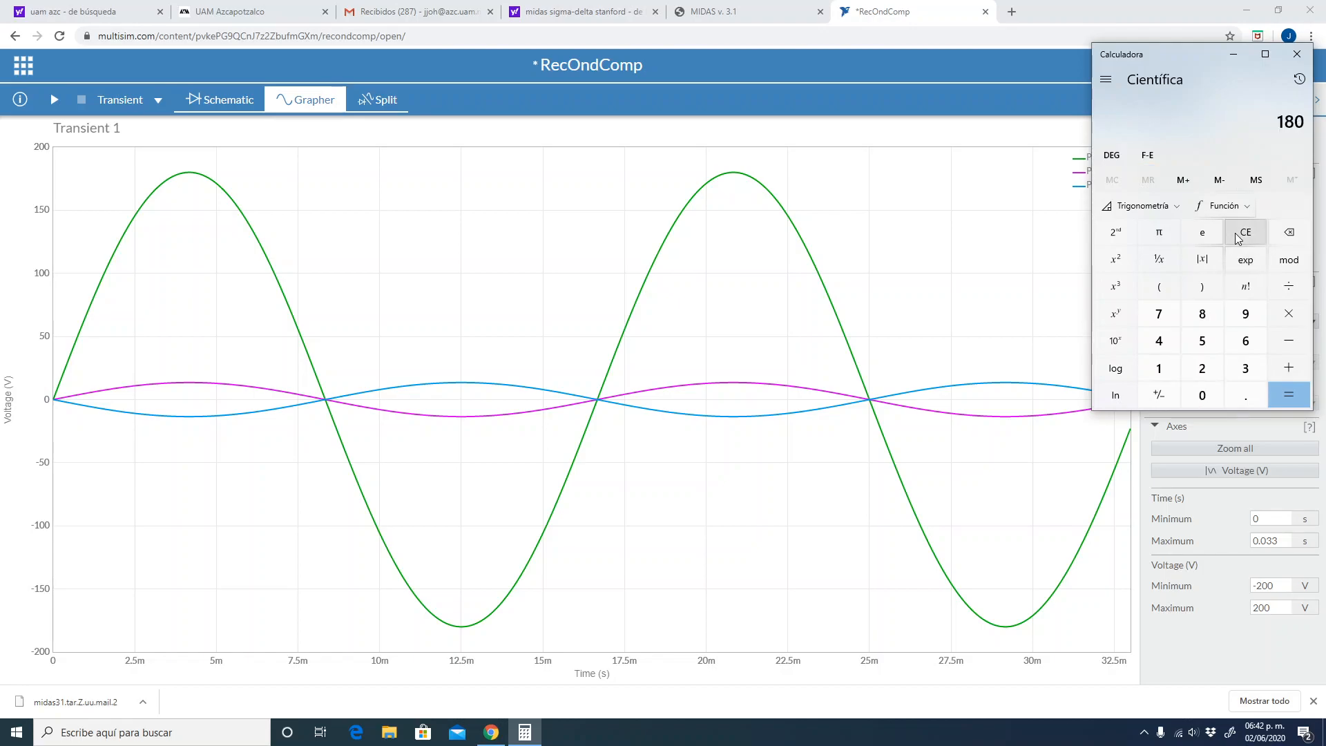
pyautogui.write(' × 0.15')
pyautogui.press('Return')
pyautogui.press('/')
pyautogui.press('2')
pyautogui.press('Return')
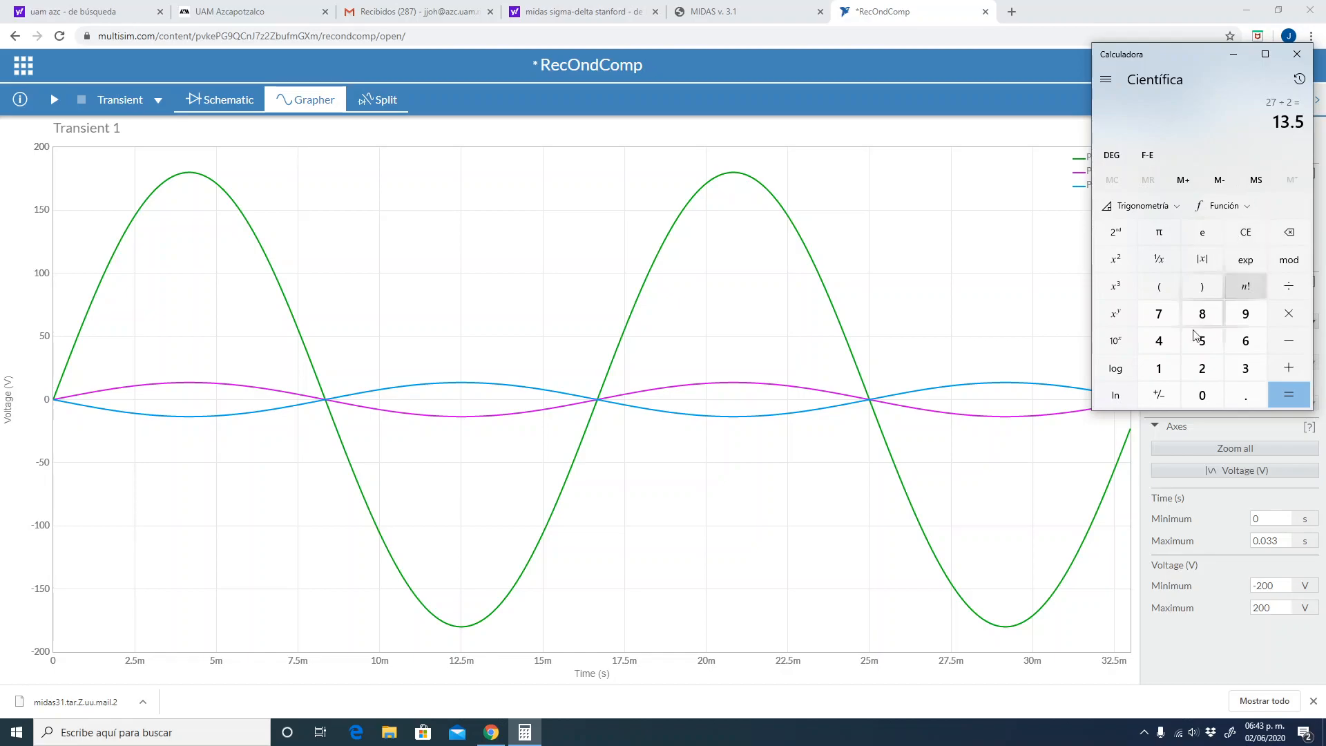
pyautogui.click(557, 140)
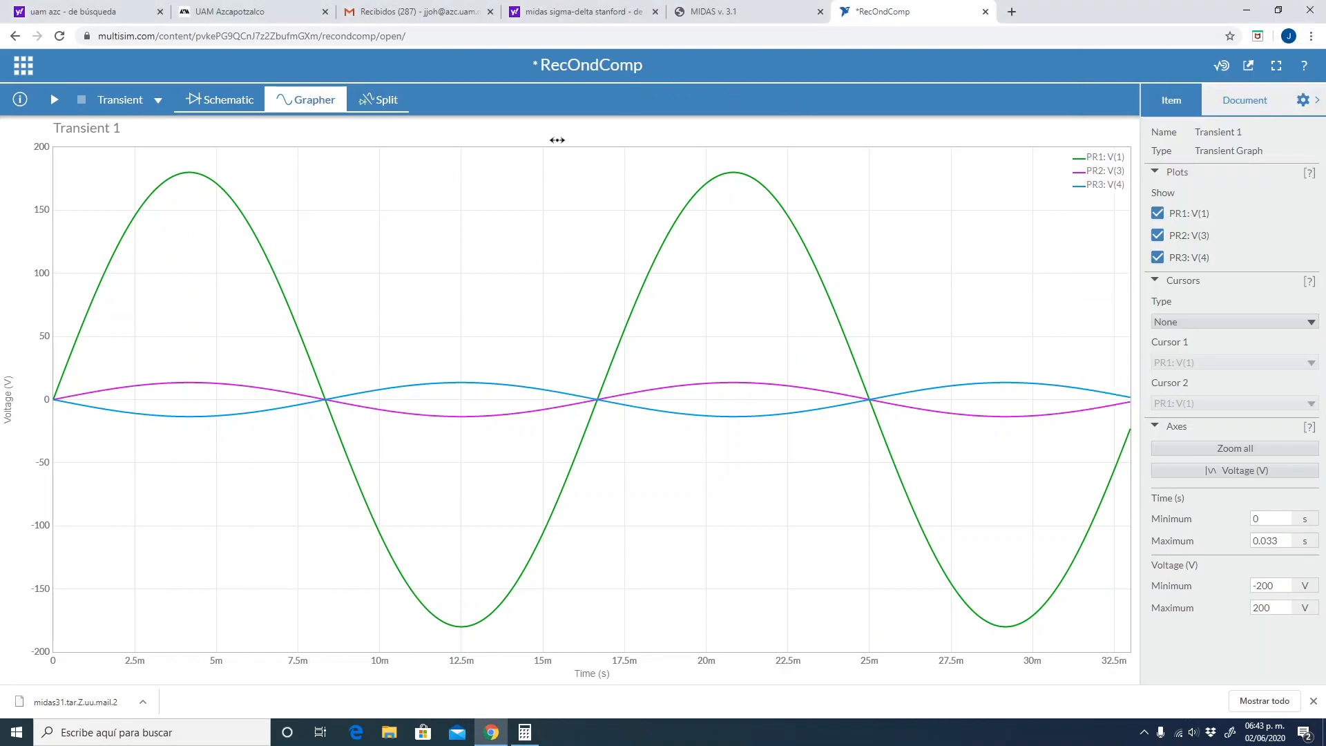
# Enable Y Axis cursors on the transient graph and hide the PR1 and PR2 plots
pyautogui.click(1192, 316)
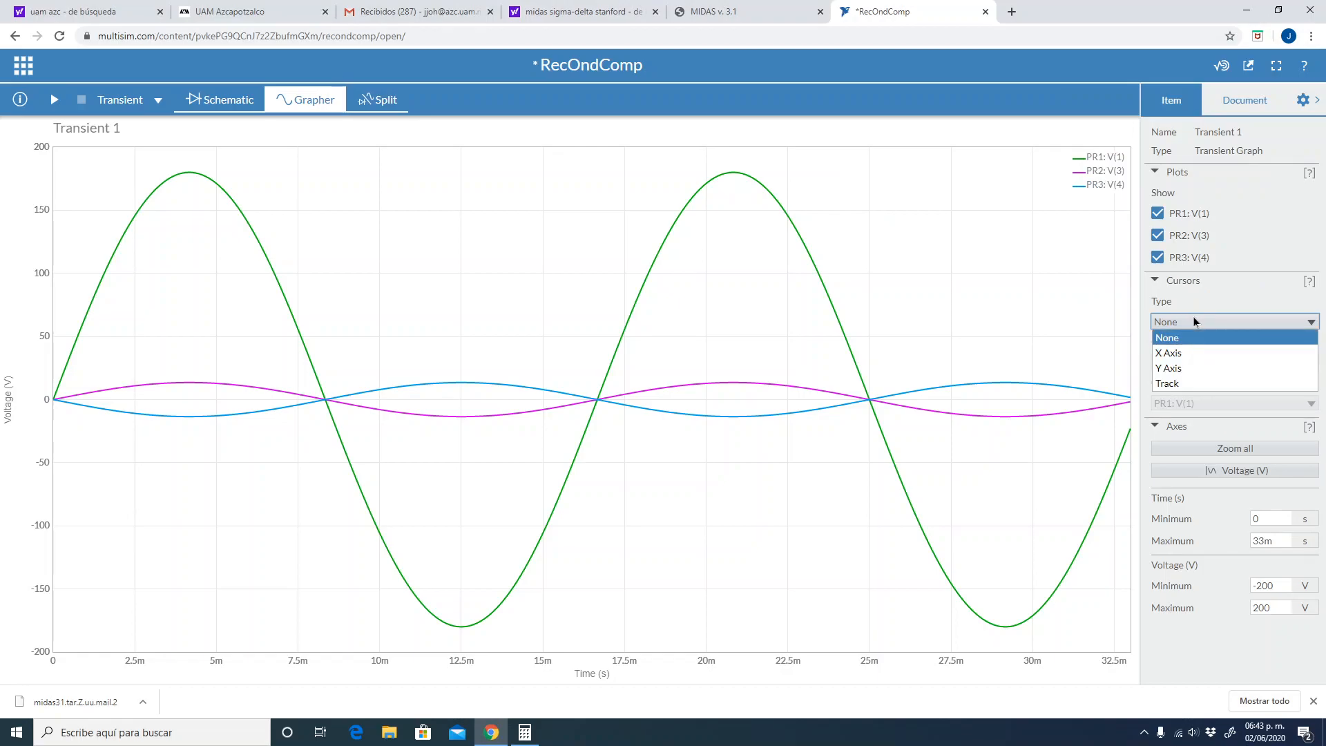
pyautogui.click(1188, 365)
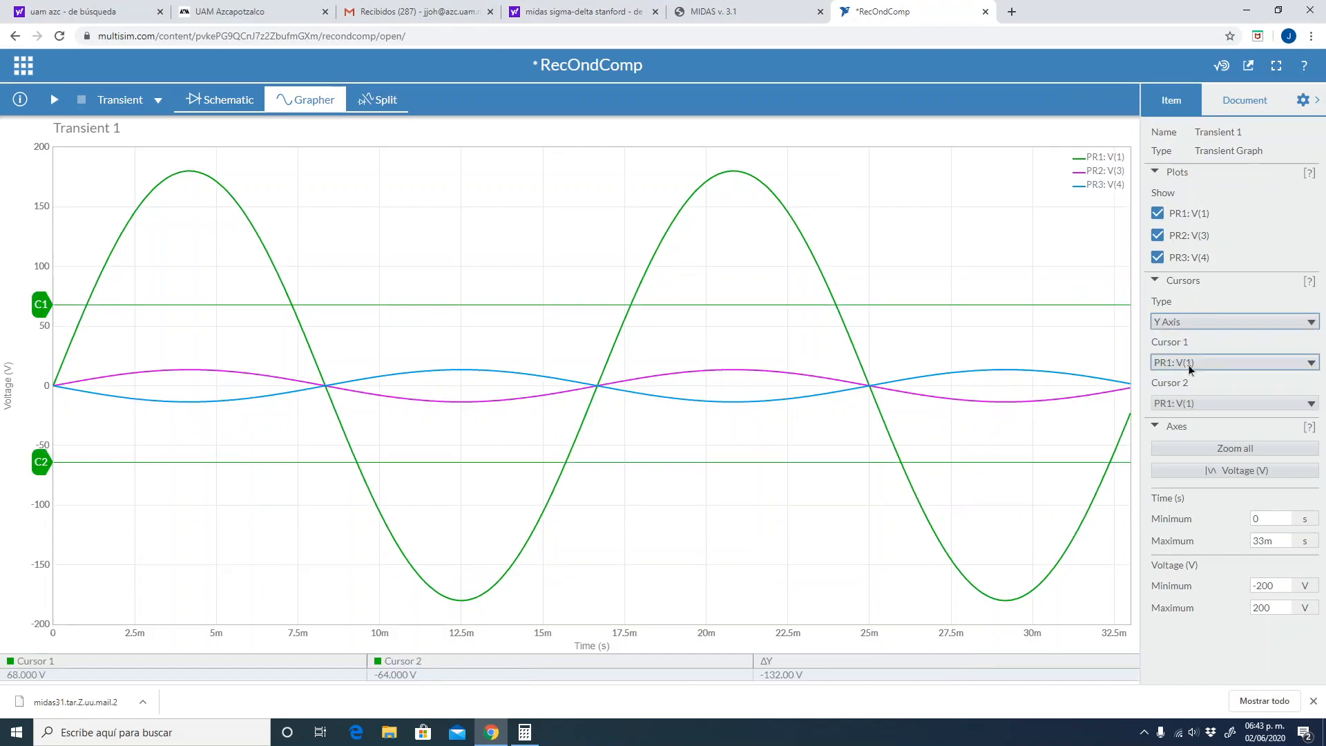
pyautogui.click(1157, 214)
pyautogui.click(1157, 235)
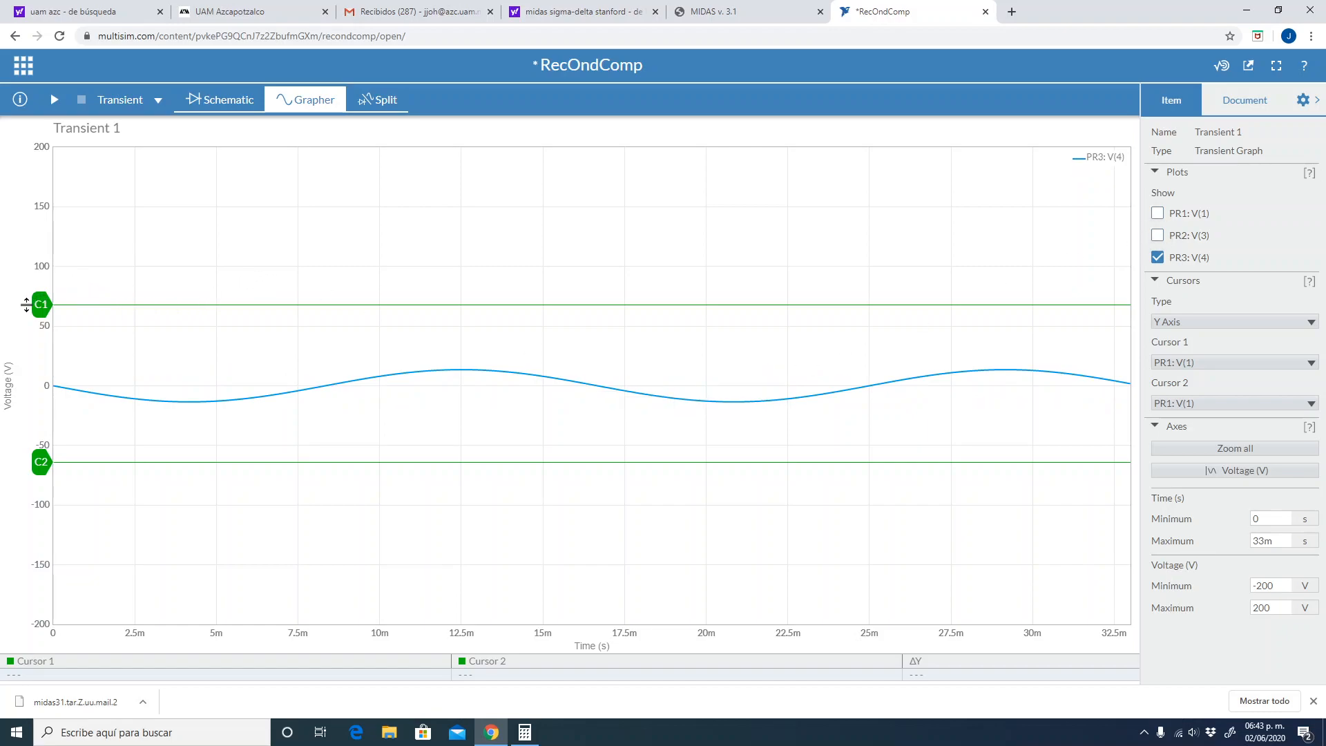
# Align cursor C1 with the positive peak and C2 with the negative peak of PR3, hiding the settings pane and downloads bar
pyautogui.moveTo(43, 302); pyautogui.dragTo(13, 369)
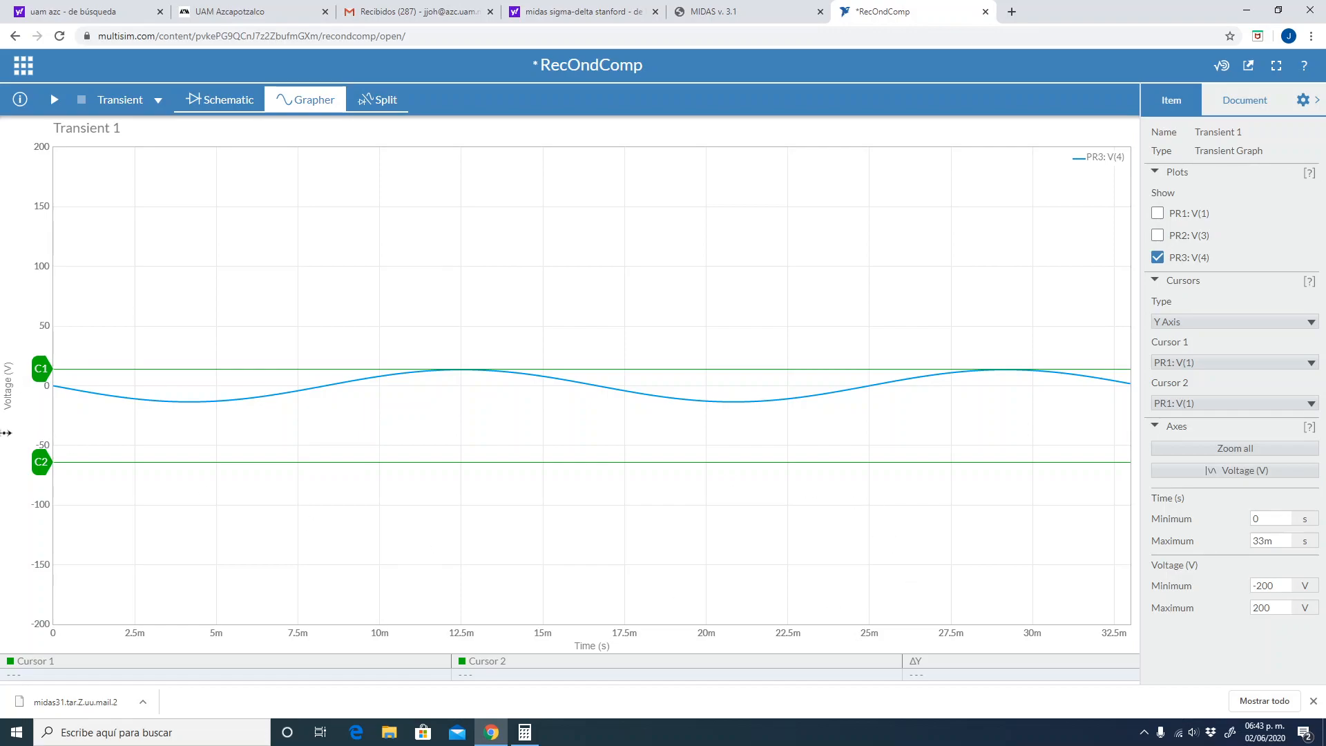
pyautogui.click(1303, 100)
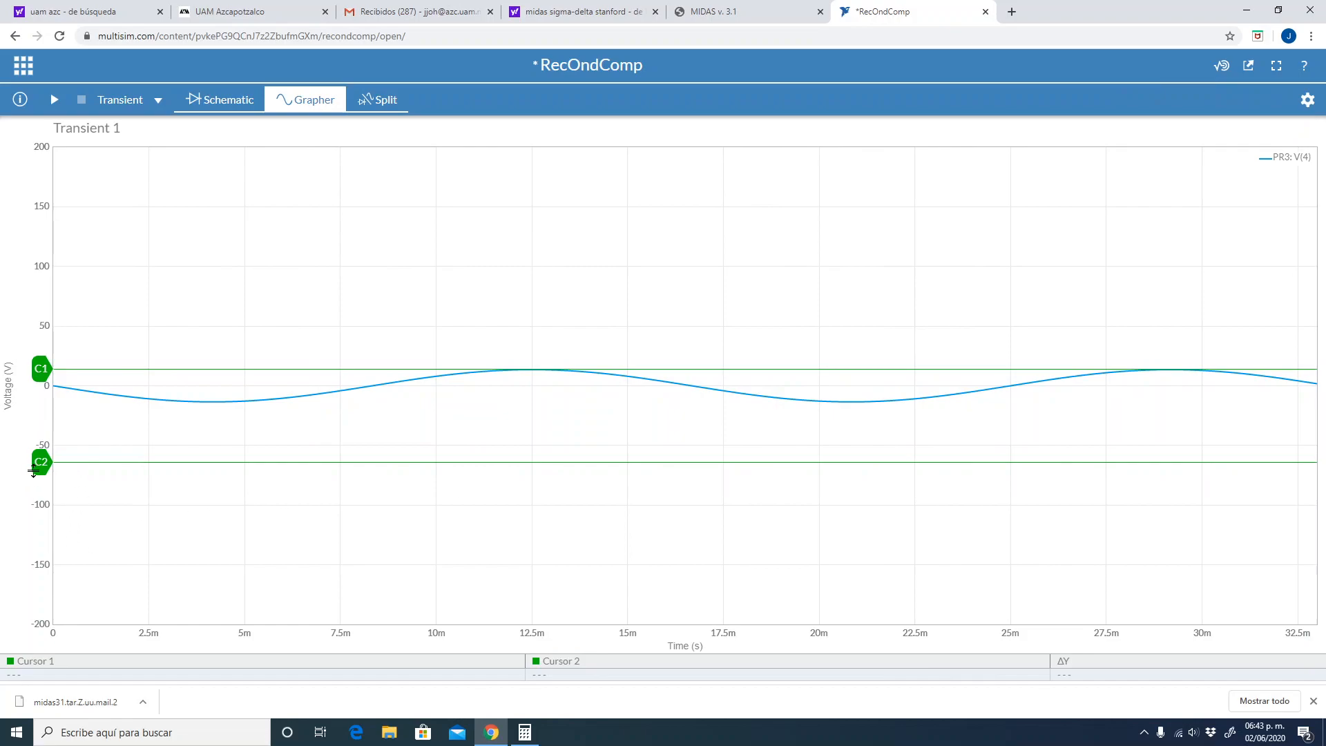
pyautogui.moveTo(40, 463); pyautogui.dragTo(53, 402)
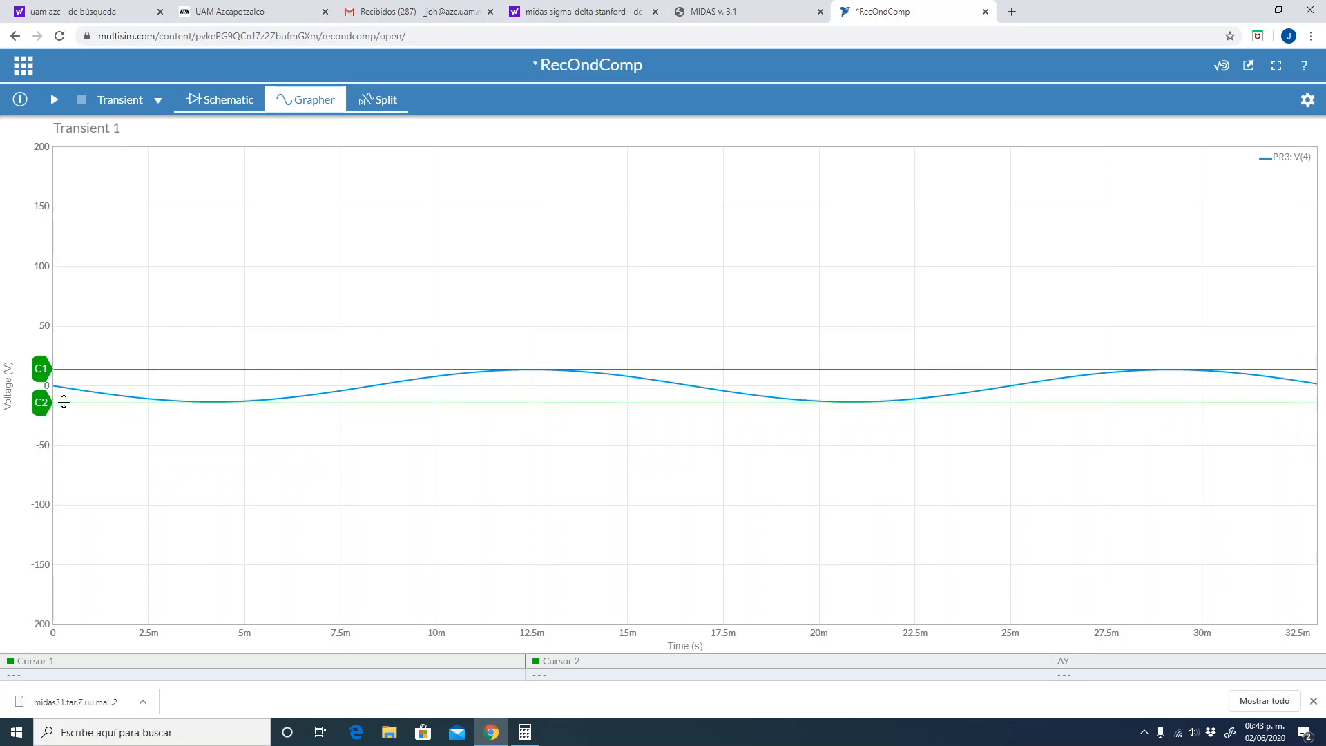
pyautogui.click(1312, 701)
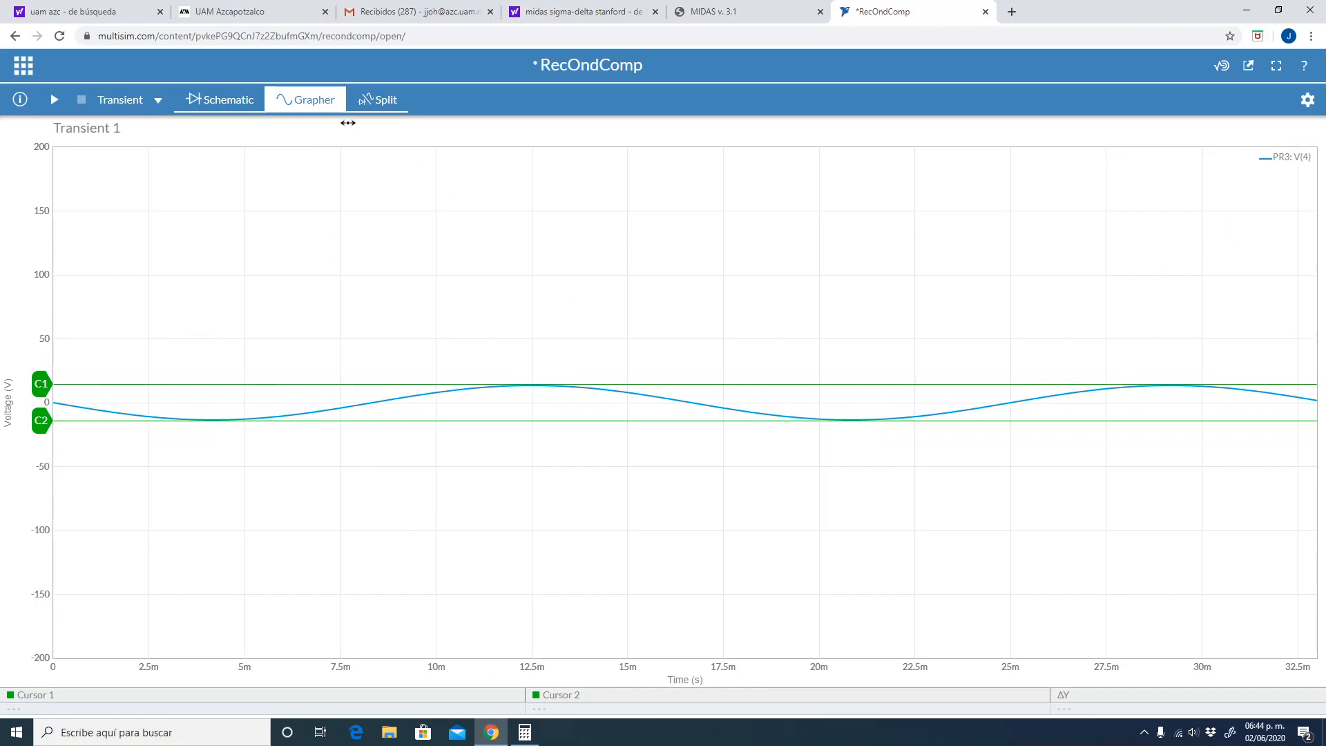
# Assign both Cursor 1 and Cursor 2 of the transient graph to the PR3: V(4) plot
pyautogui.moveTo(42, 391); pyautogui.dragTo(43, 390)
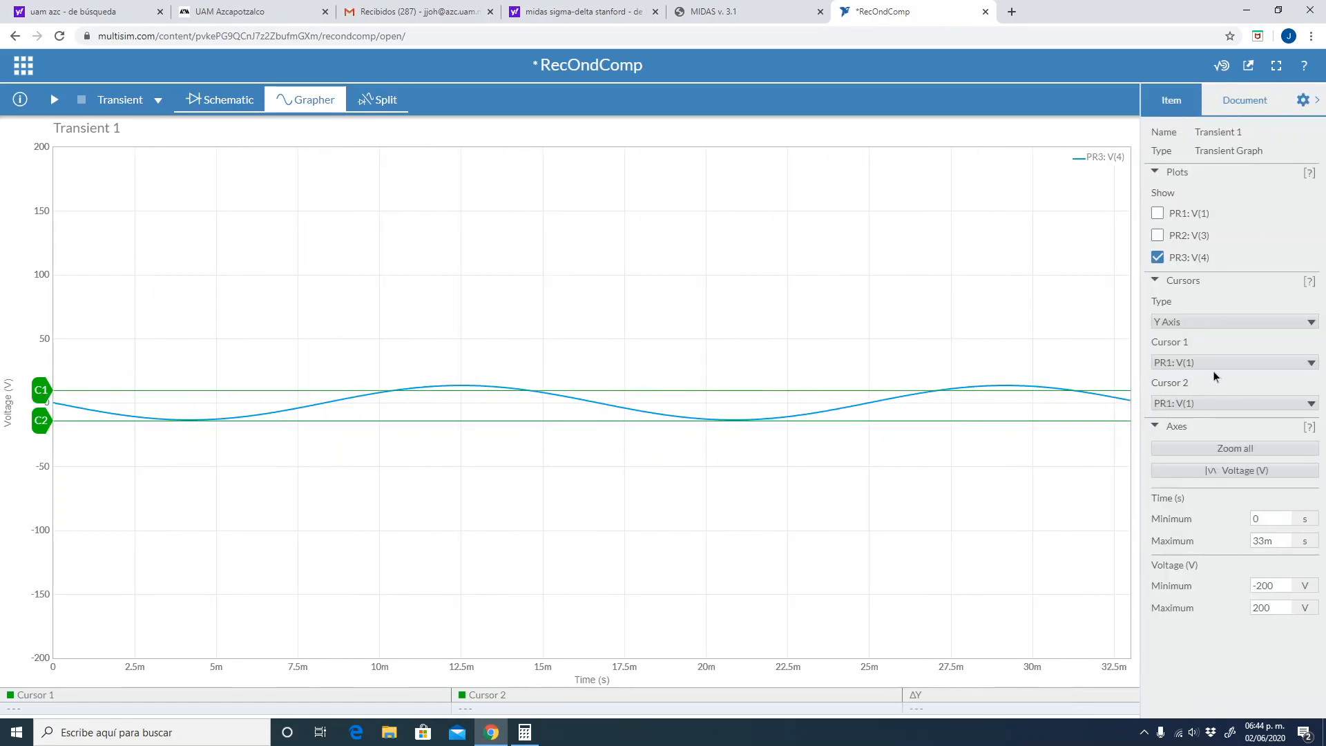
pyautogui.click(1262, 362)
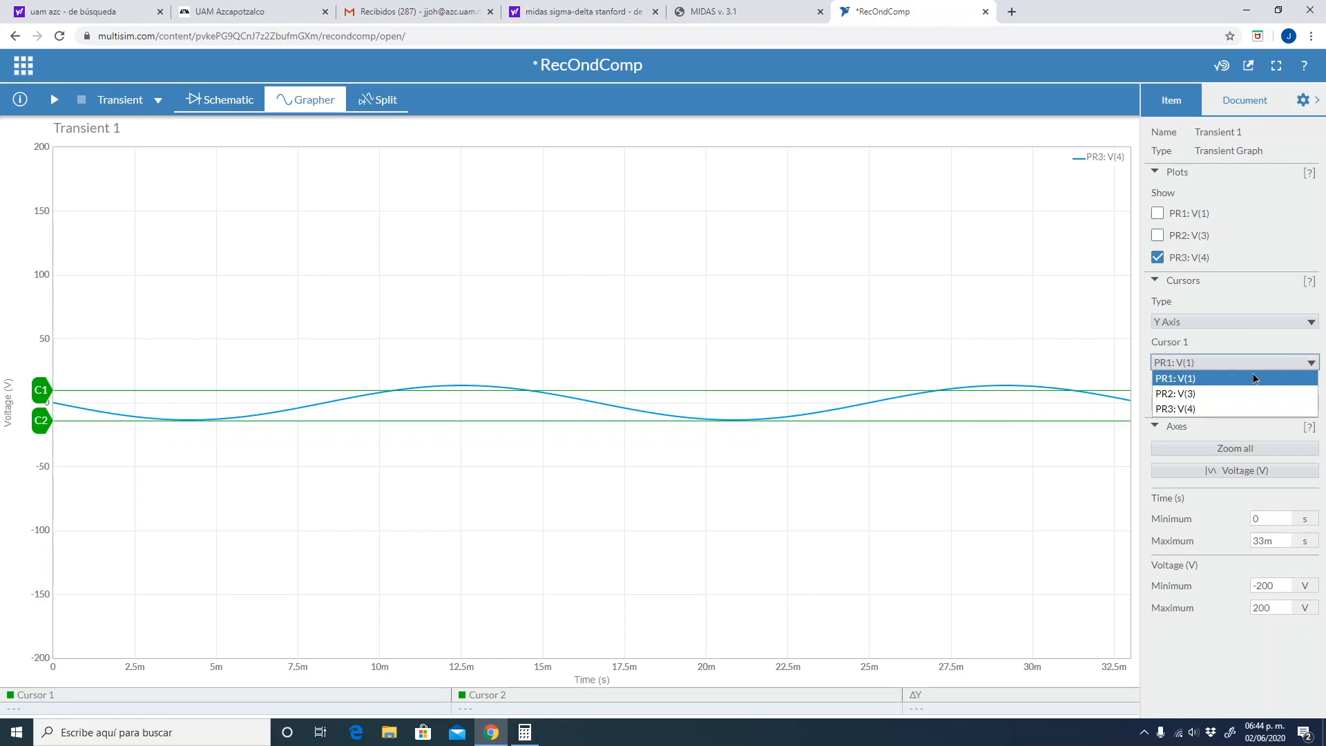
pyautogui.click(1229, 409)
pyautogui.click(1225, 402)
pyautogui.click(1225, 403)
pyautogui.click(1225, 402)
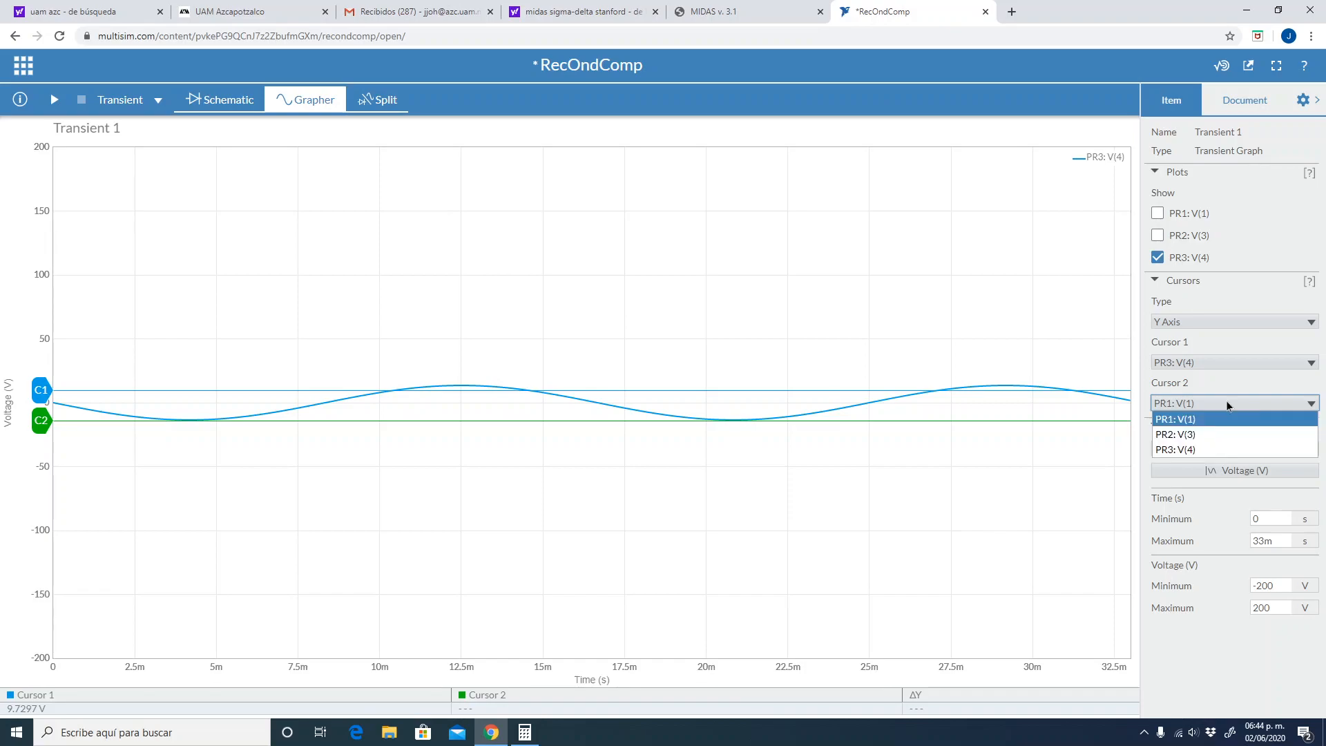
pyautogui.click(1211, 448)
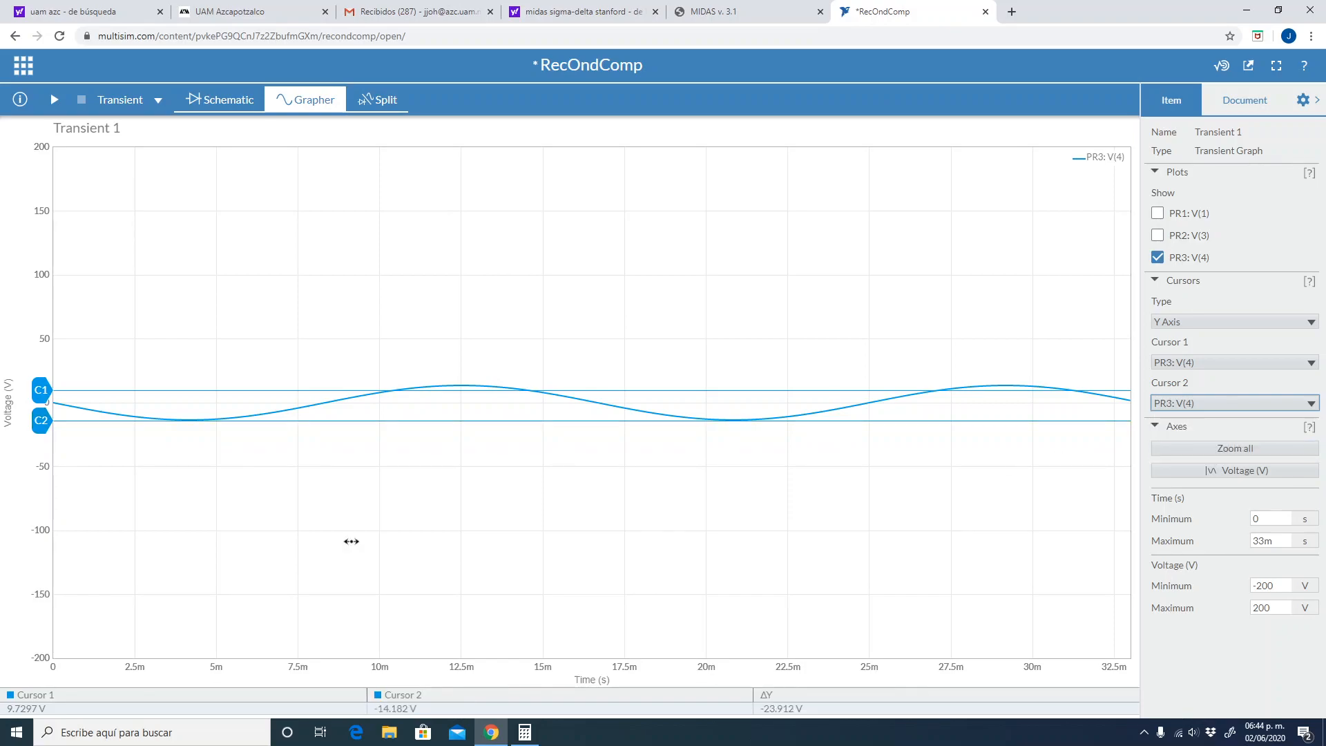
# Realign cursor C1 with the positive peak of PR3 and compare the cursor reading with the result in the Calculator
pyautogui.click(41, 390)
pyautogui.moveTo(42, 390); pyautogui.dragTo(44, 384)
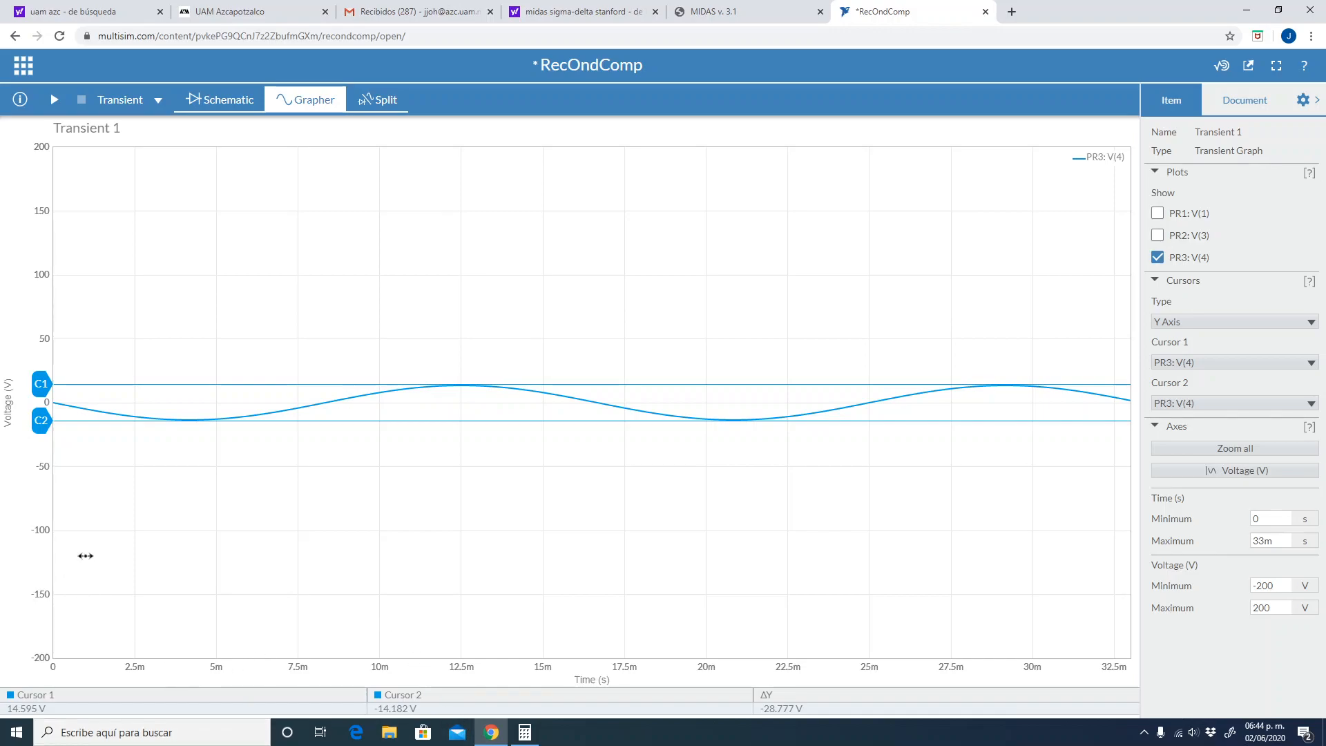
pyautogui.click(524, 732)
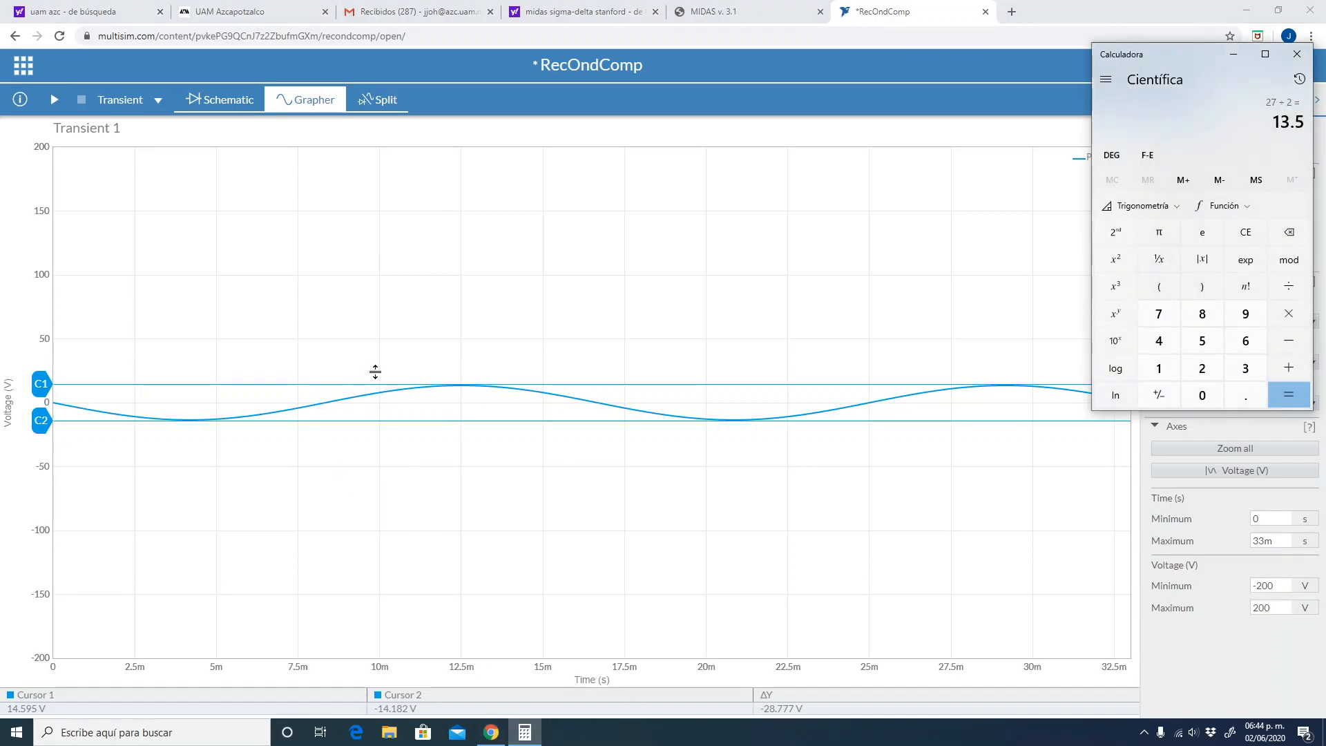
pyautogui.click(287, 501)
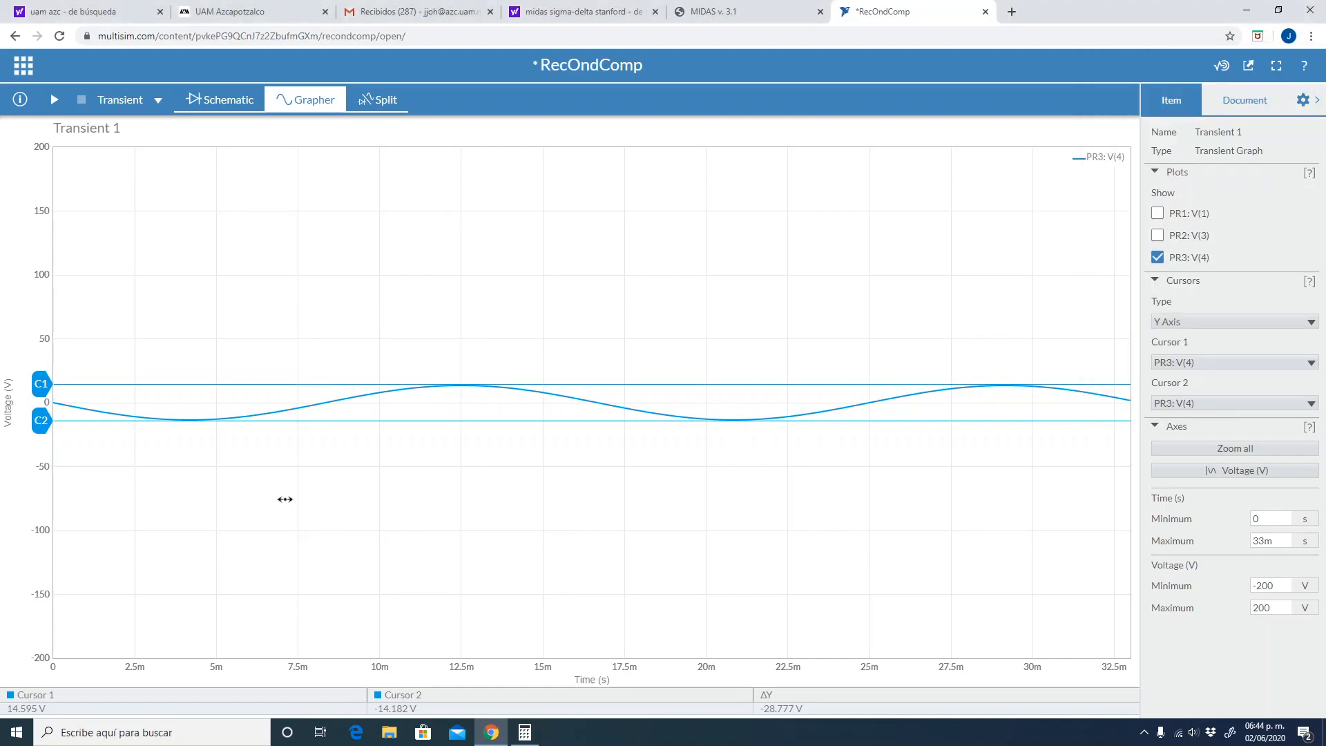
# Set the graph's voltage axis range to a minimum of -20 V and a maximum of 20 V
pyautogui.rightClick(47, 282)
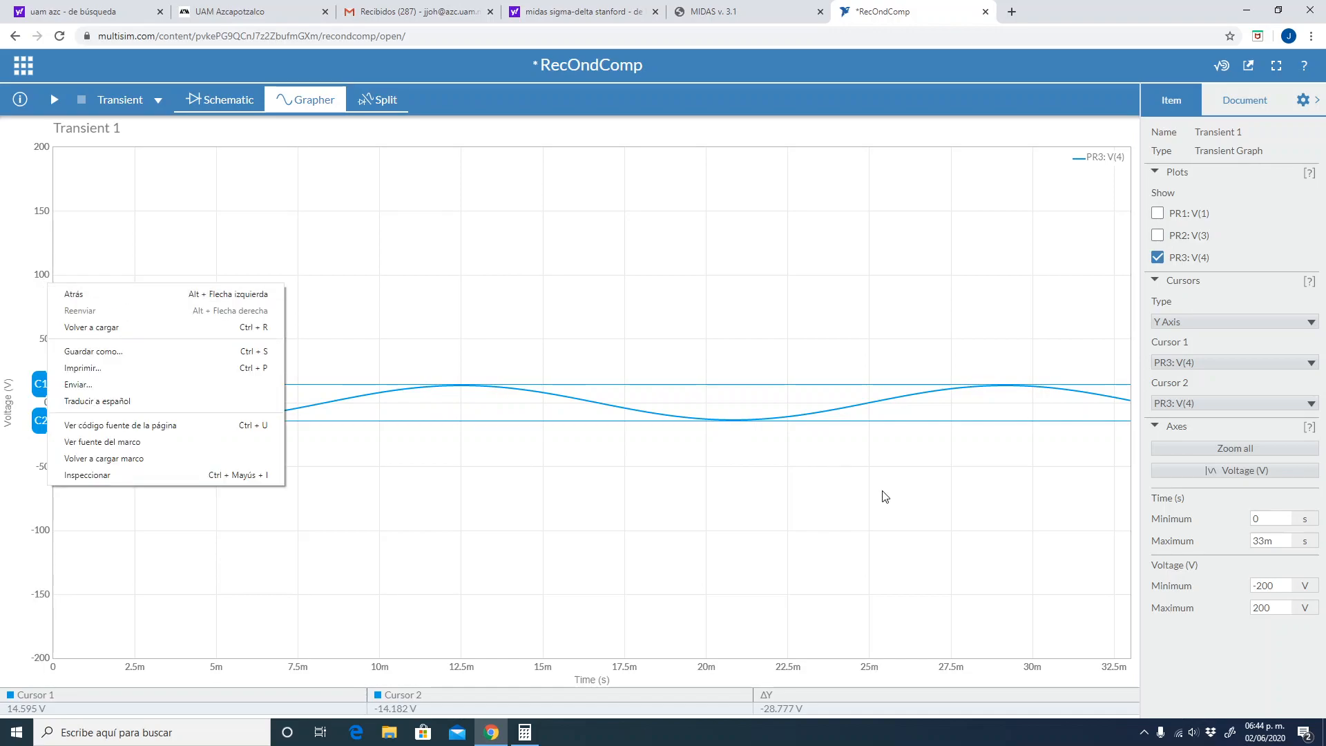
pyautogui.click(1259, 638)
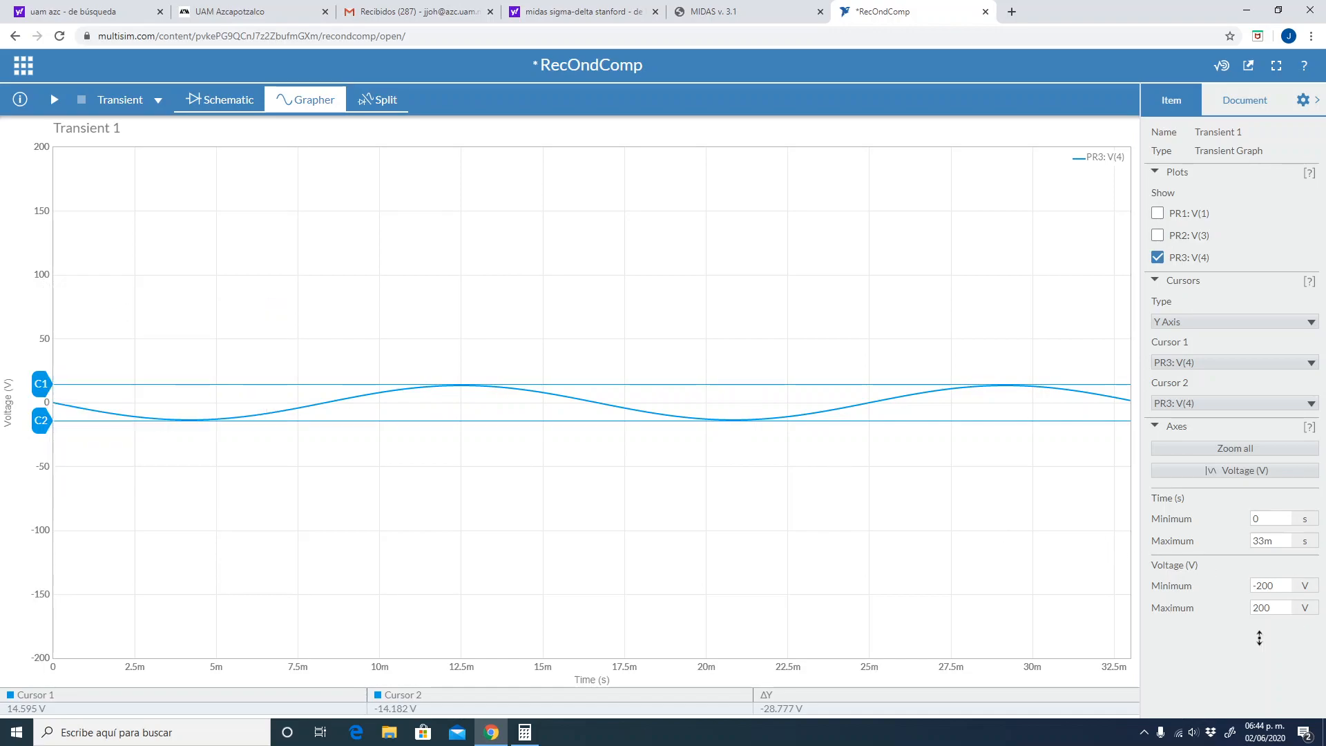
pyautogui.click(1274, 586)
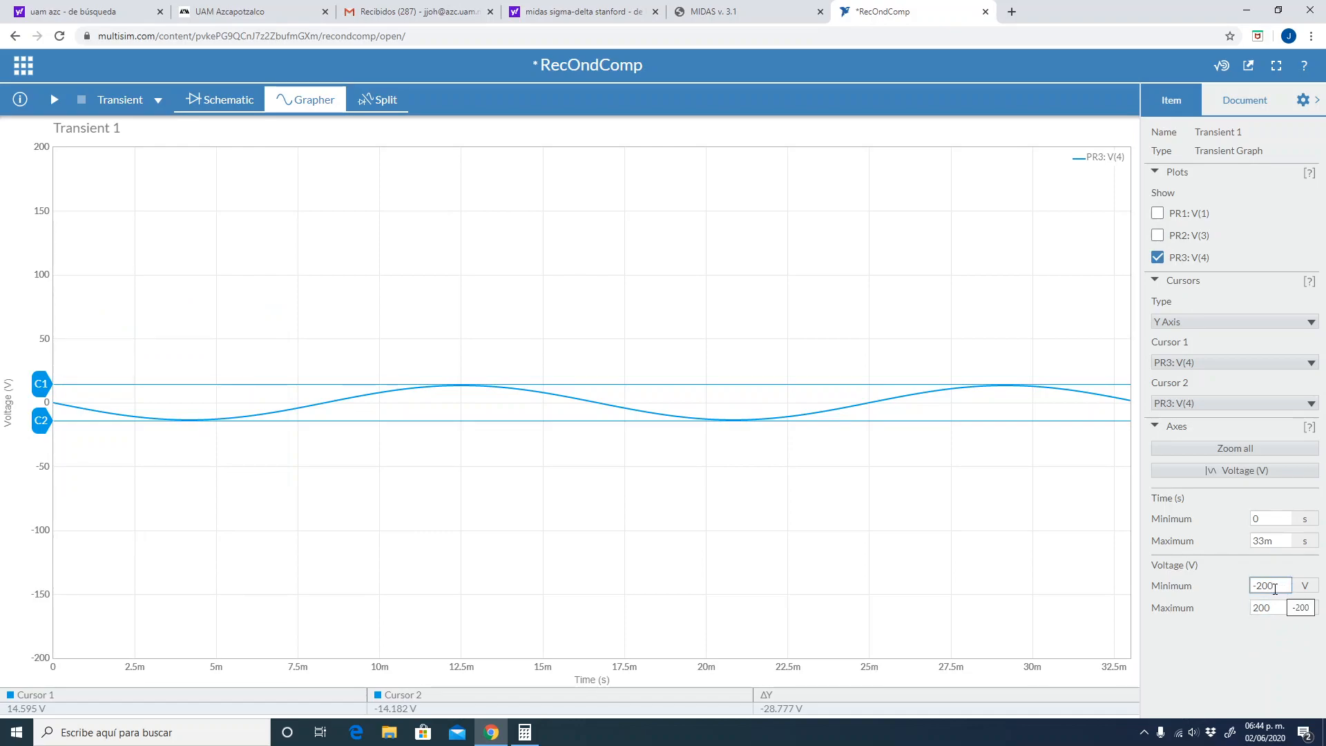
pyautogui.click(1275, 587)
pyautogui.press('Right')
pyautogui.click(1279, 611)
pyautogui.press('Right')
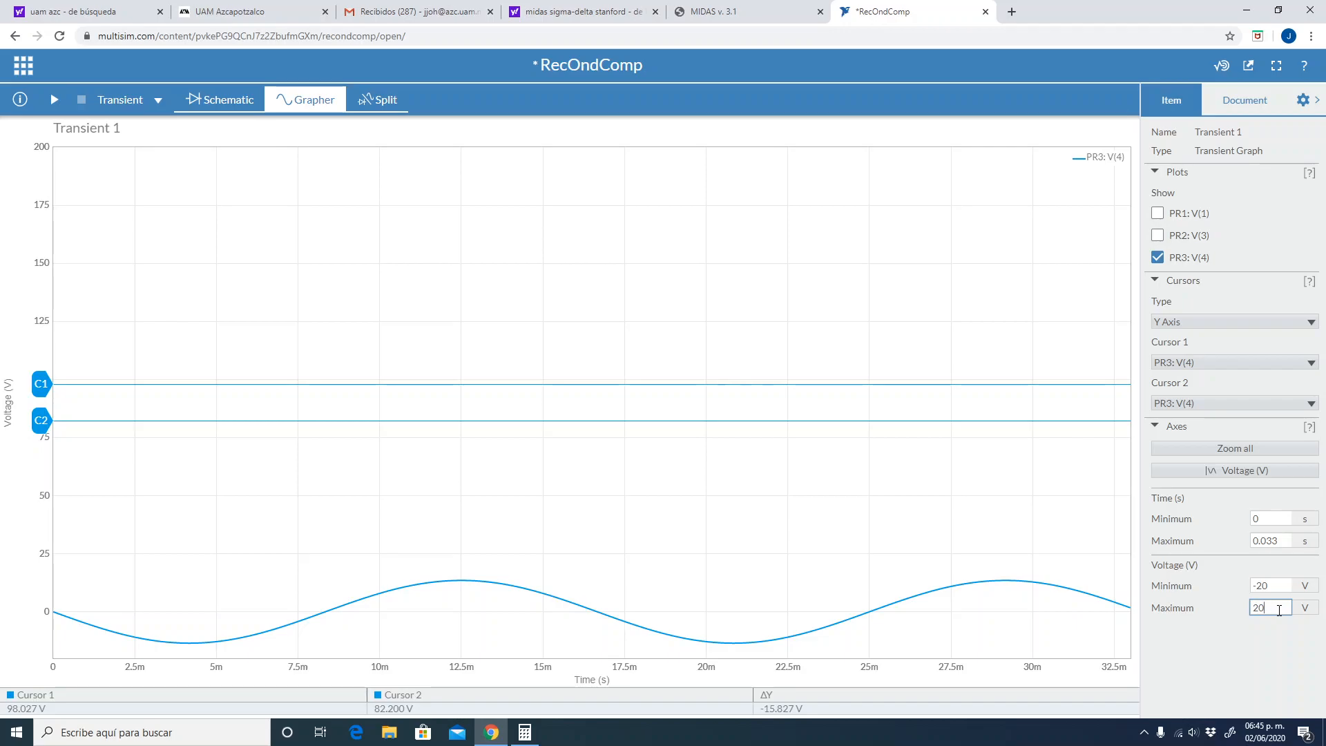
pyautogui.press('Return')
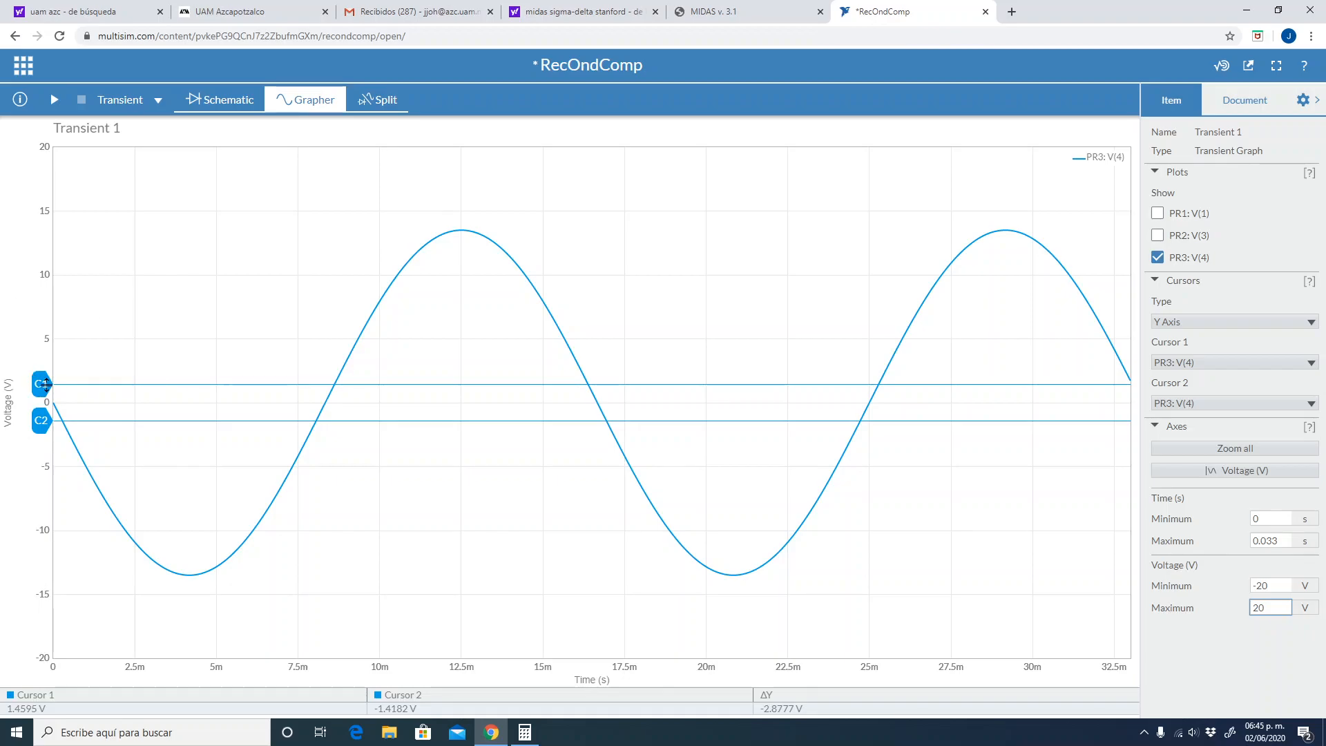
# Align cursor C1 with PR3's positive peak at about 13.51 V and C2 with its negative peak at about -13.51 V
pyautogui.moveTo(38, 384); pyautogui.dragTo(83, 231)
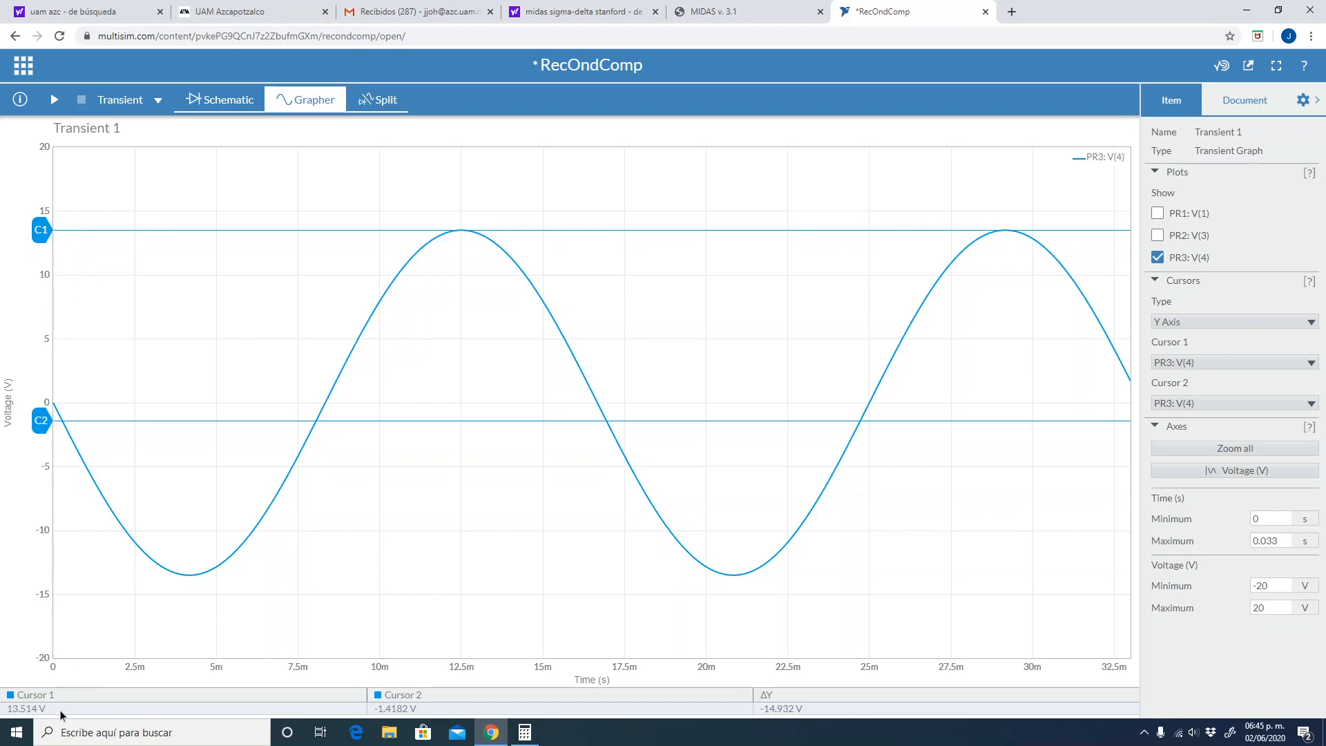
pyautogui.moveTo(31, 423); pyautogui.dragTo(25, 575)
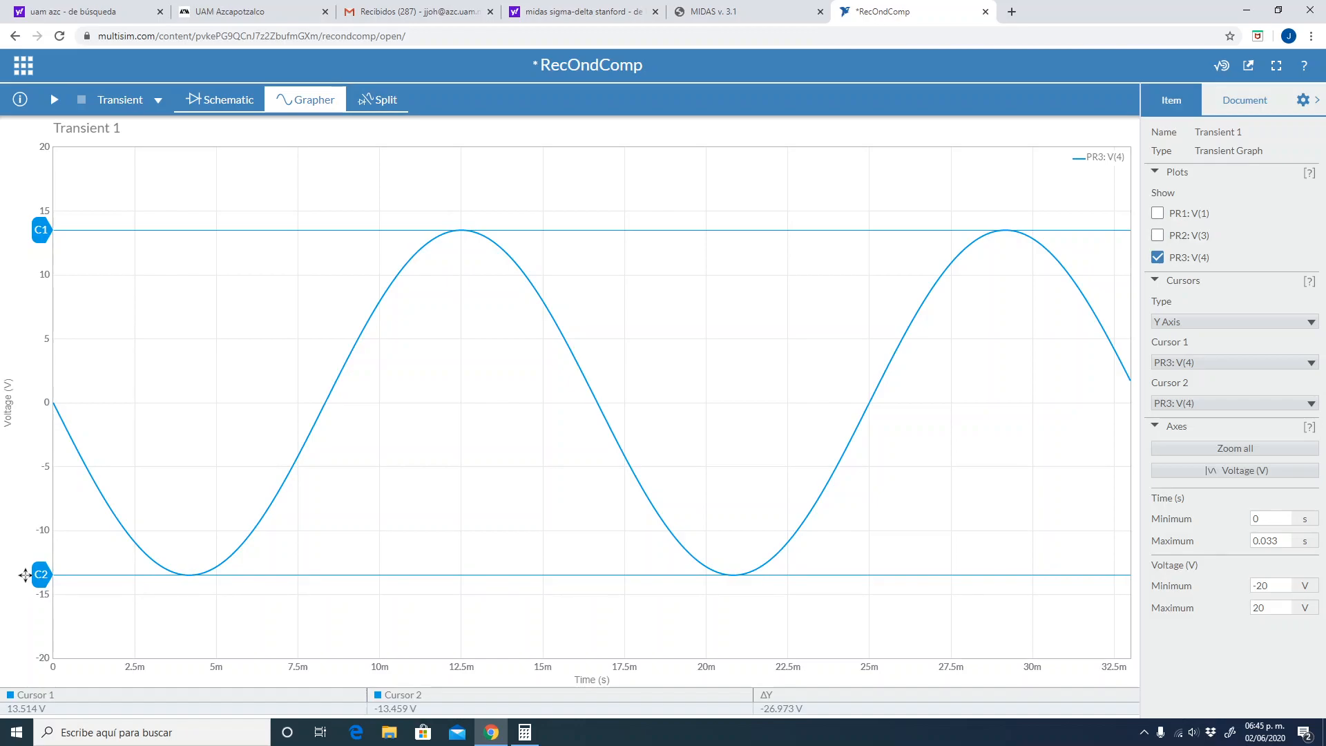
pyautogui.moveTo(25, 574); pyautogui.dragTo(25, 575)
# Show the PR2 and PR1 plots again and compare the waveforms with the probe locations in the schematic
pyautogui.click(1158, 238)
pyautogui.moveTo(889, 443)
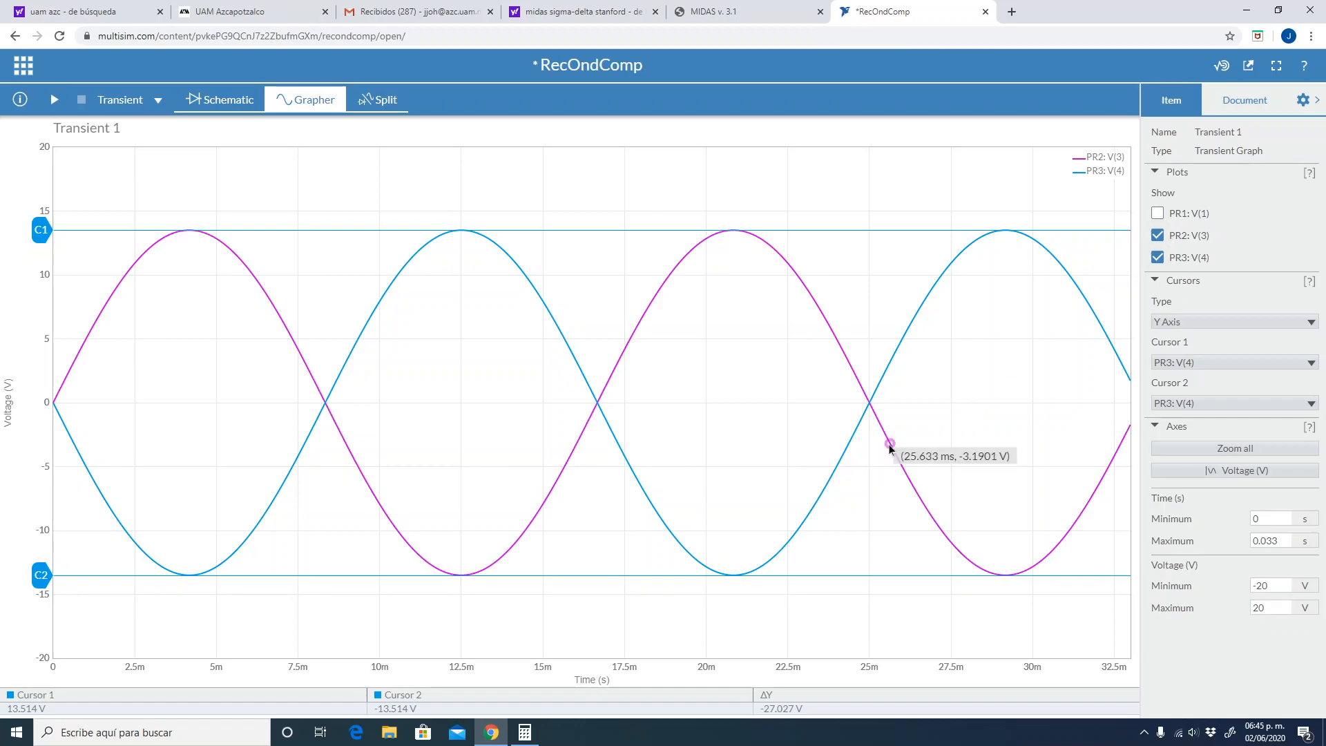
pyautogui.moveTo(237, 253)
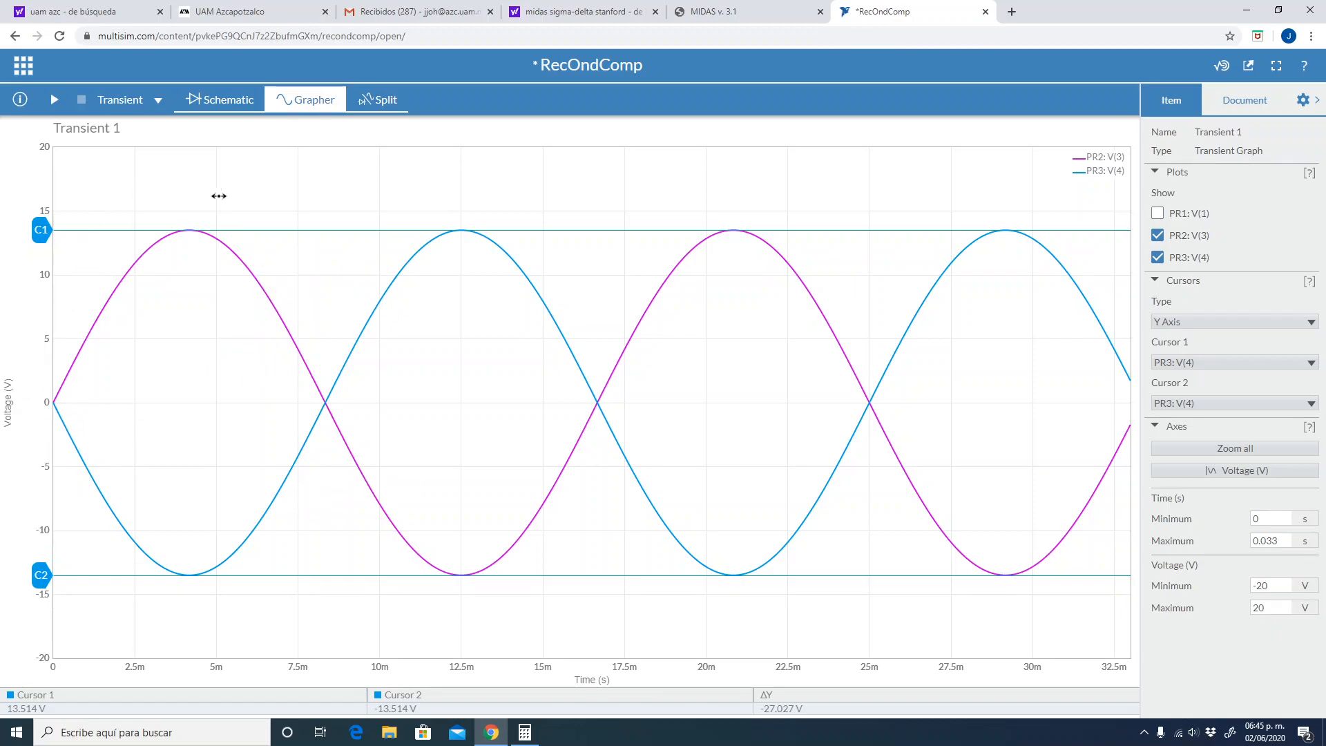
pyautogui.click(1157, 214)
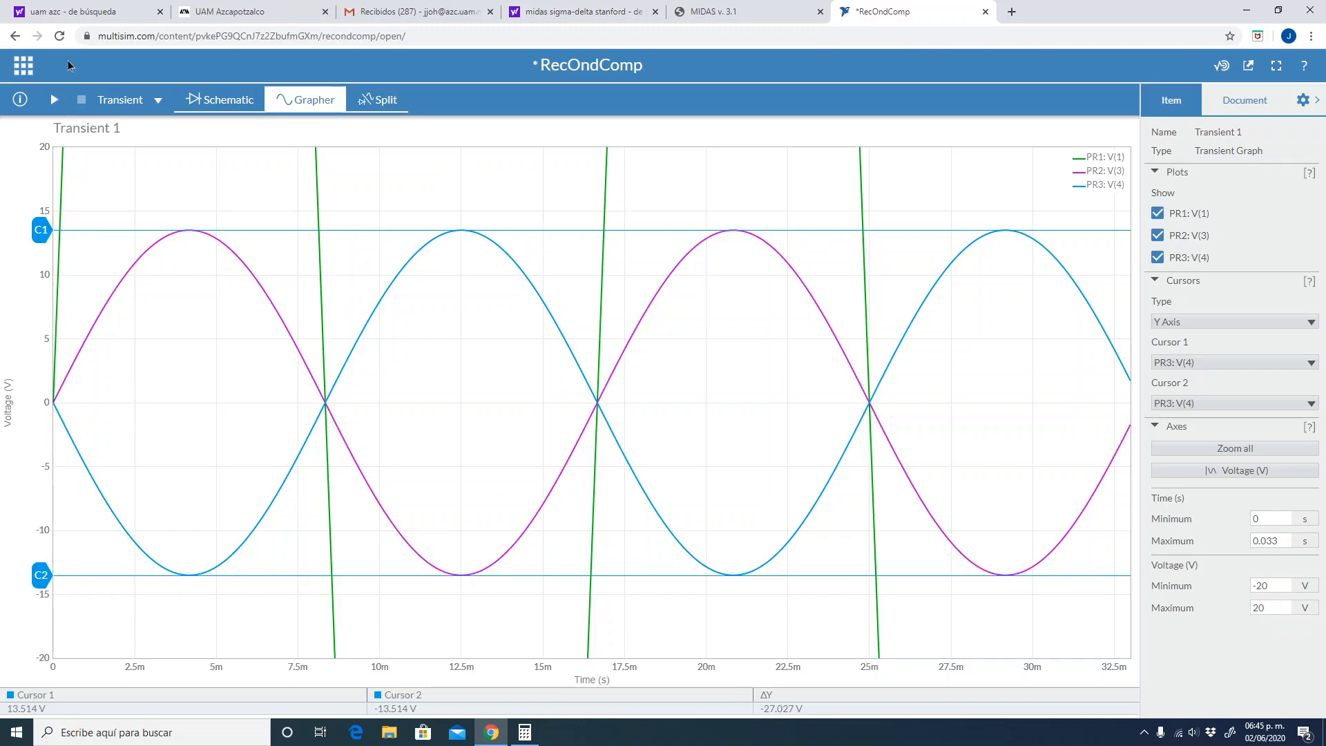
pyautogui.moveTo(342, 380)
pyautogui.click(211, 101)
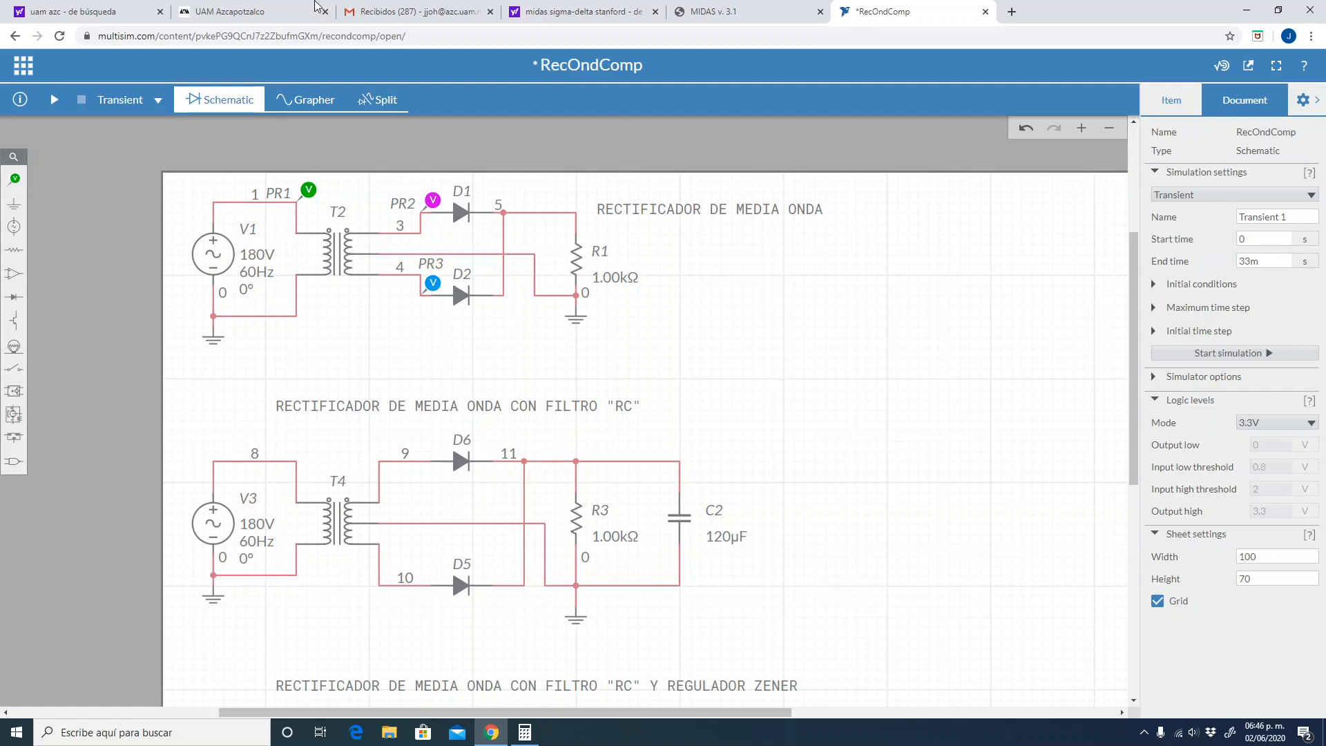
pyautogui.click(318, 101)
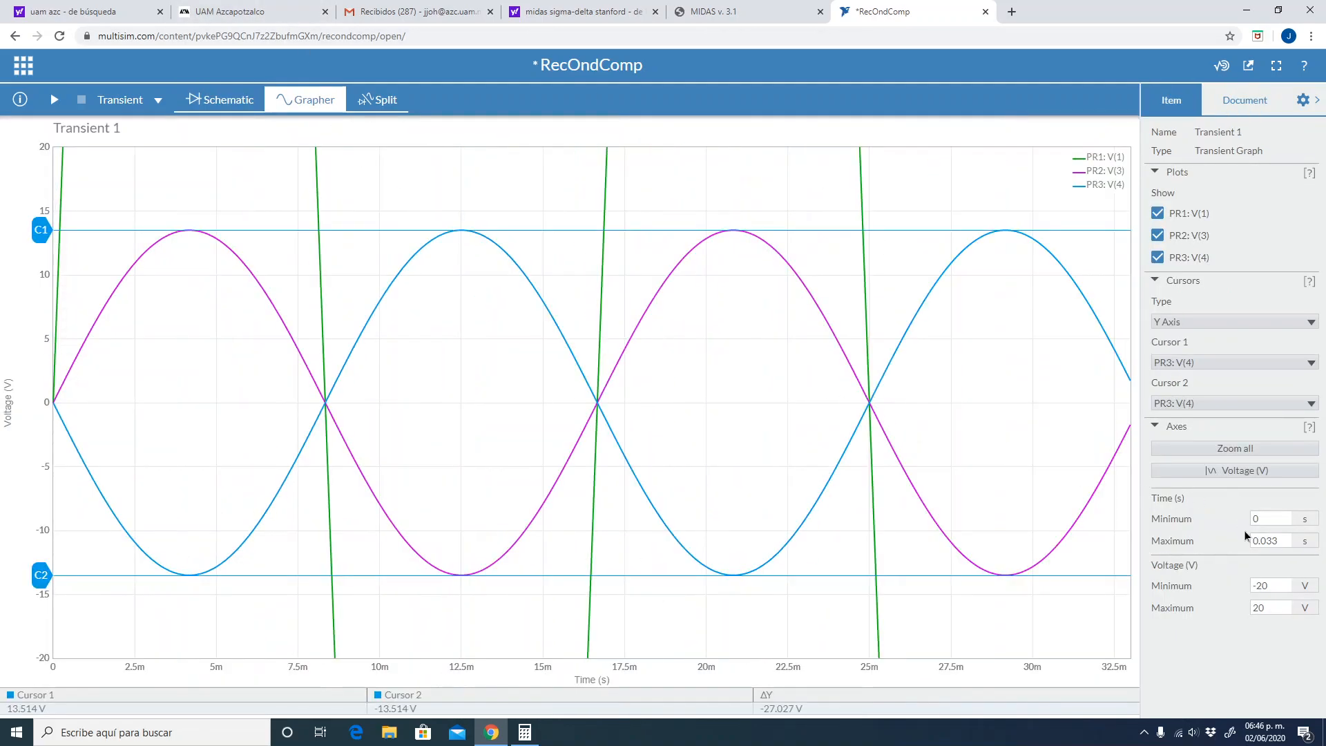
# Set the voltage axis range from -190 V to 190 V to view the full PR1 waveform beside PR2 and PR3
pyautogui.click(1270, 585)
pyautogui.tripleClick(1271, 587)
pyautogui.write('-19')
pyautogui.doubleClick(1272, 607)
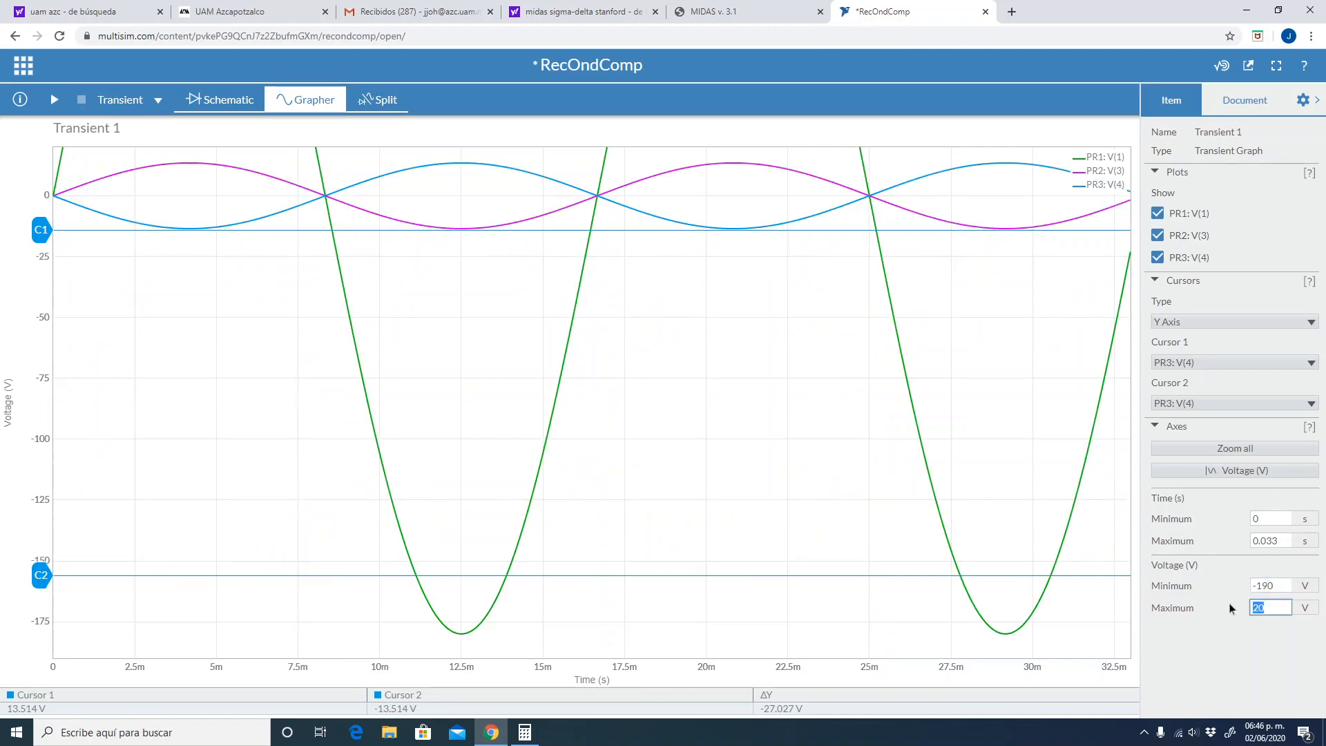
pyautogui.write('190')
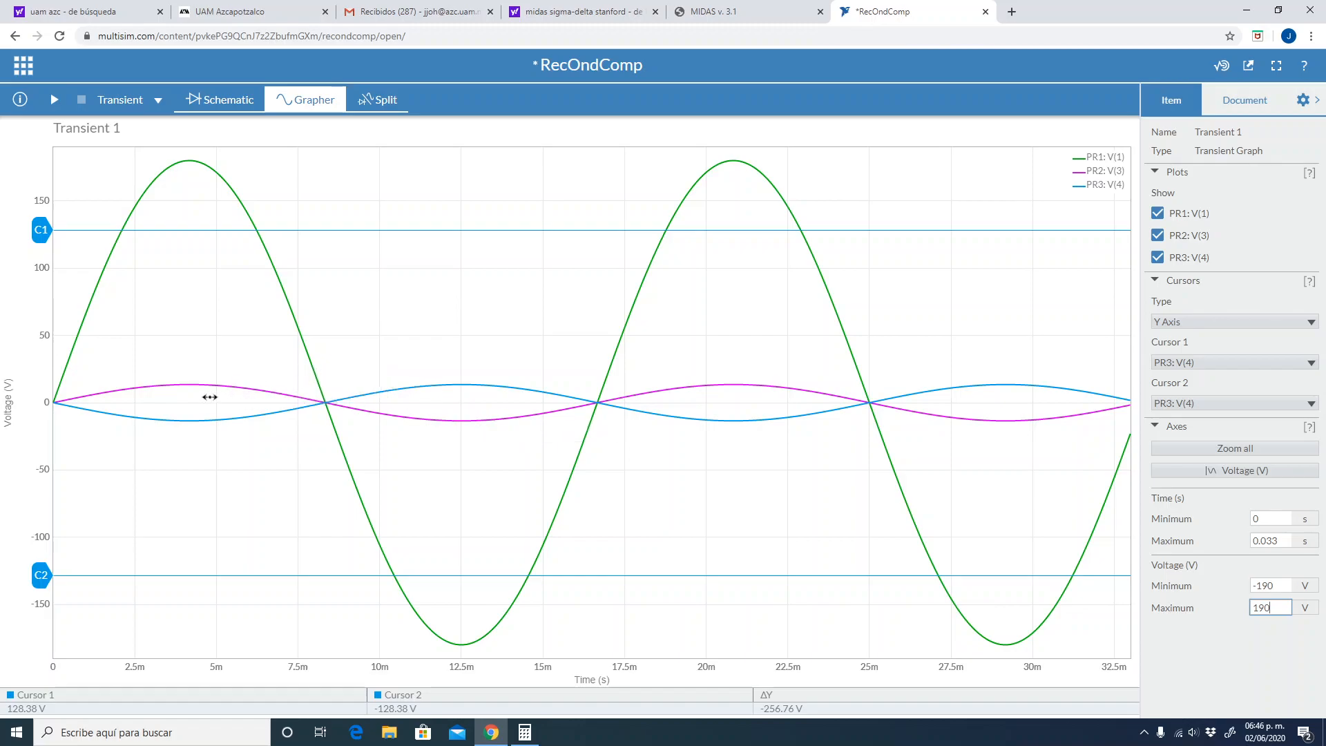
pyautogui.moveTo(218, 418)
# Delete the PR1 voltage probe from the primary side of transformer T2 in the schematic
pyautogui.click(232, 103)
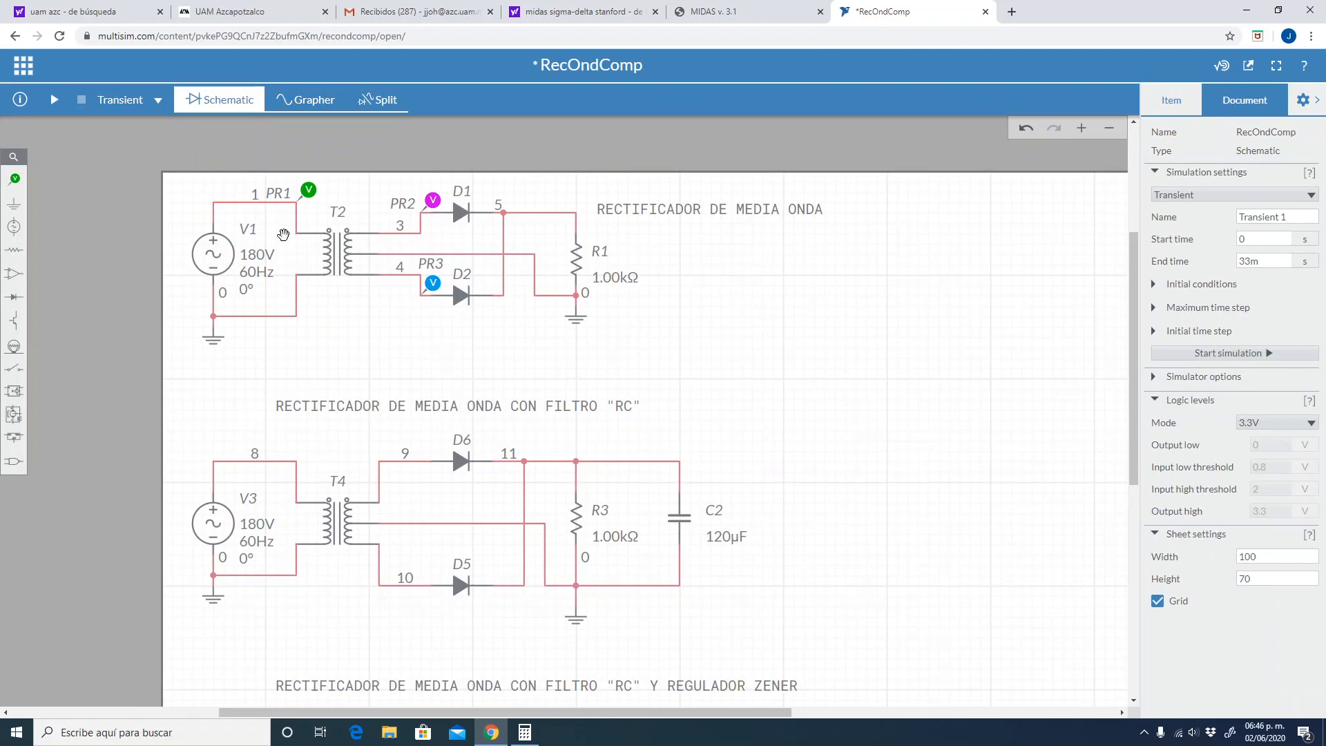
pyautogui.click(312, 191)
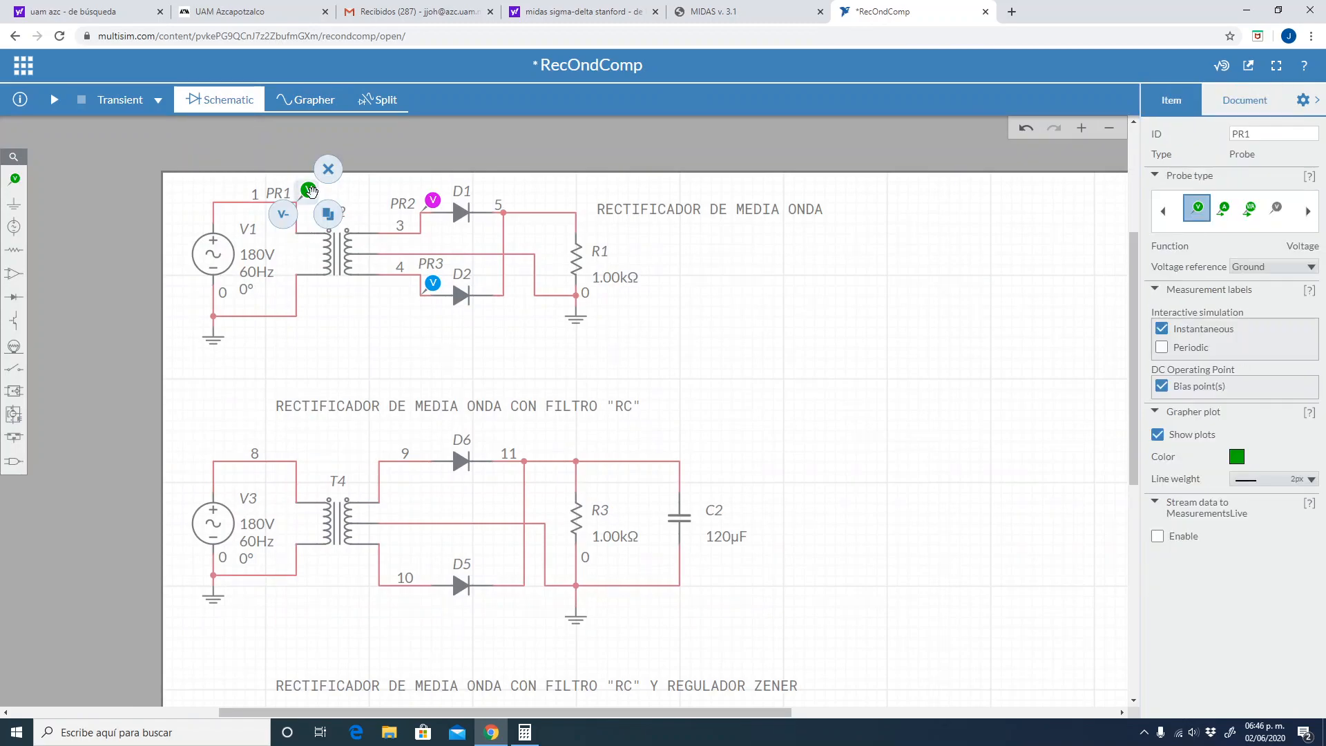
pyautogui.click(328, 168)
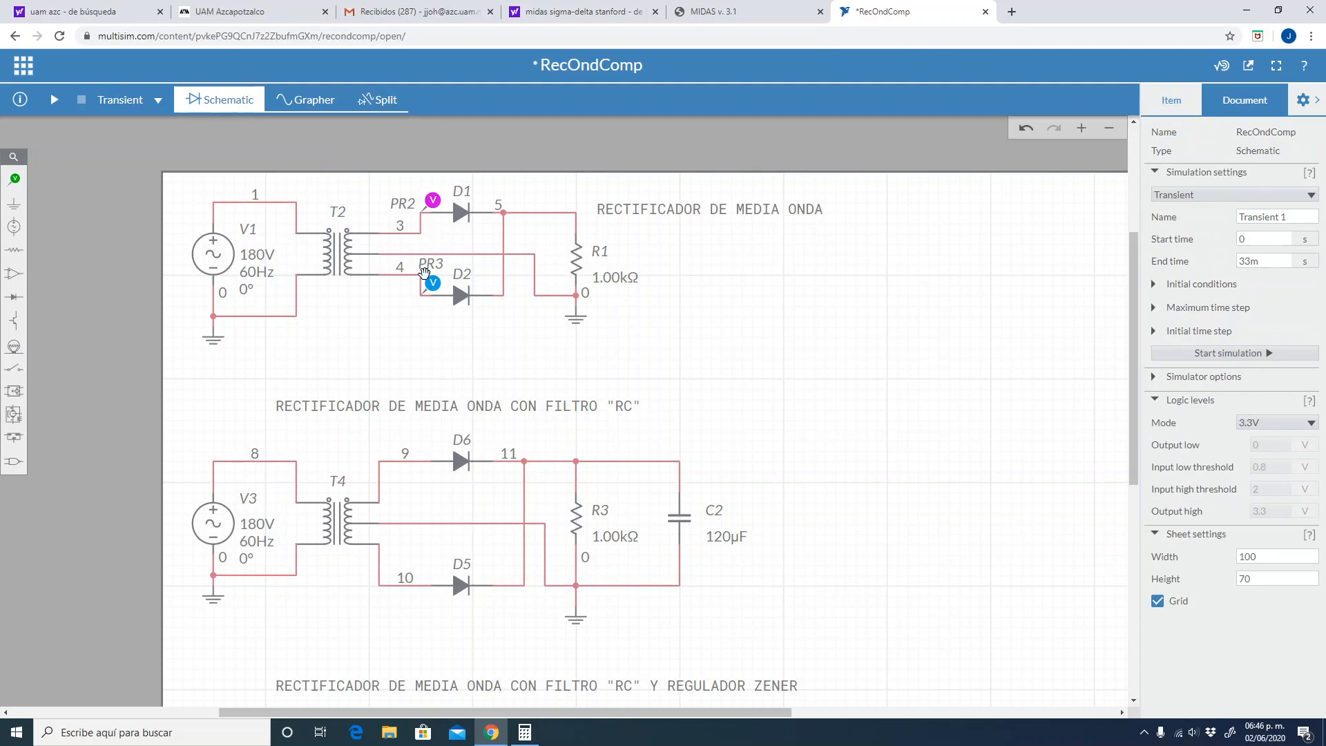
# Set the transient graph's voltage axis range to a minimum of -15 V and a maximum of 15 V
pyautogui.click(323, 104)
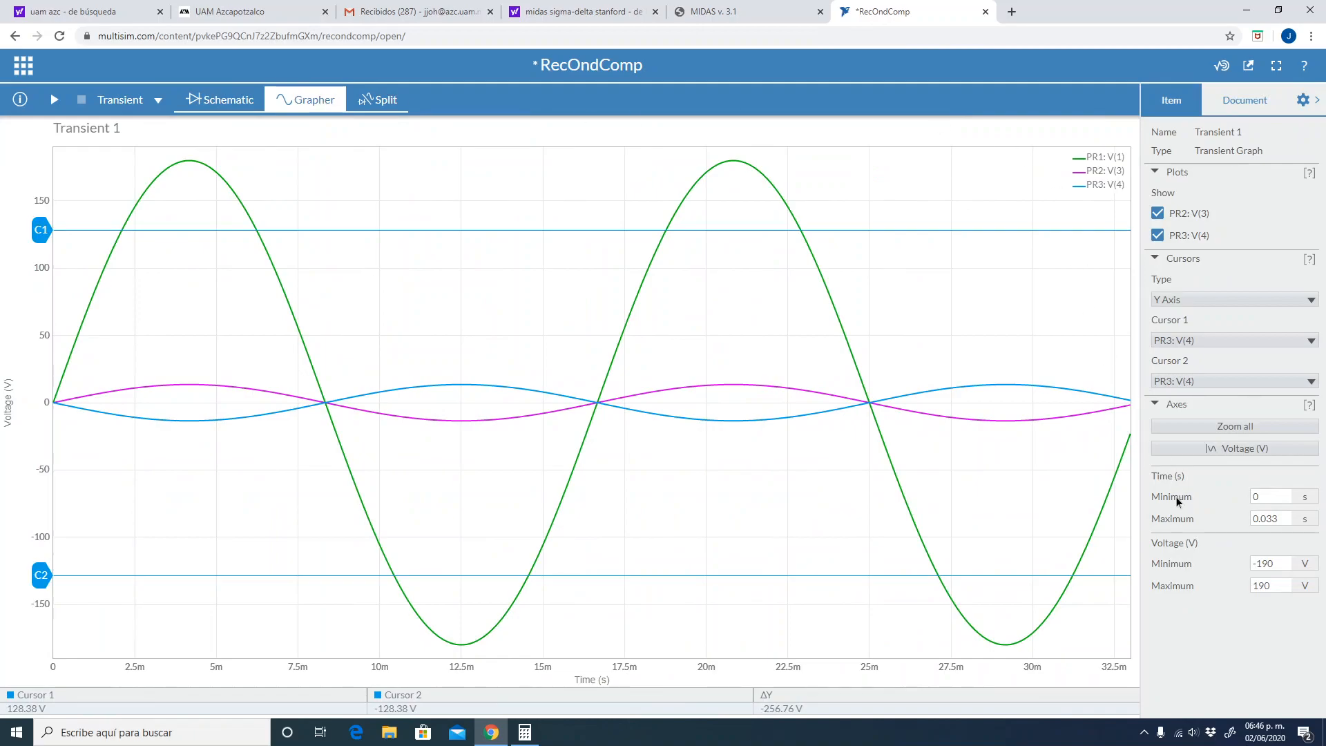
pyautogui.click(1285, 565)
pyautogui.click(1285, 566)
pyautogui.write('15')
pyautogui.press('Tab')
pyautogui.write('15')
pyautogui.press('Return')
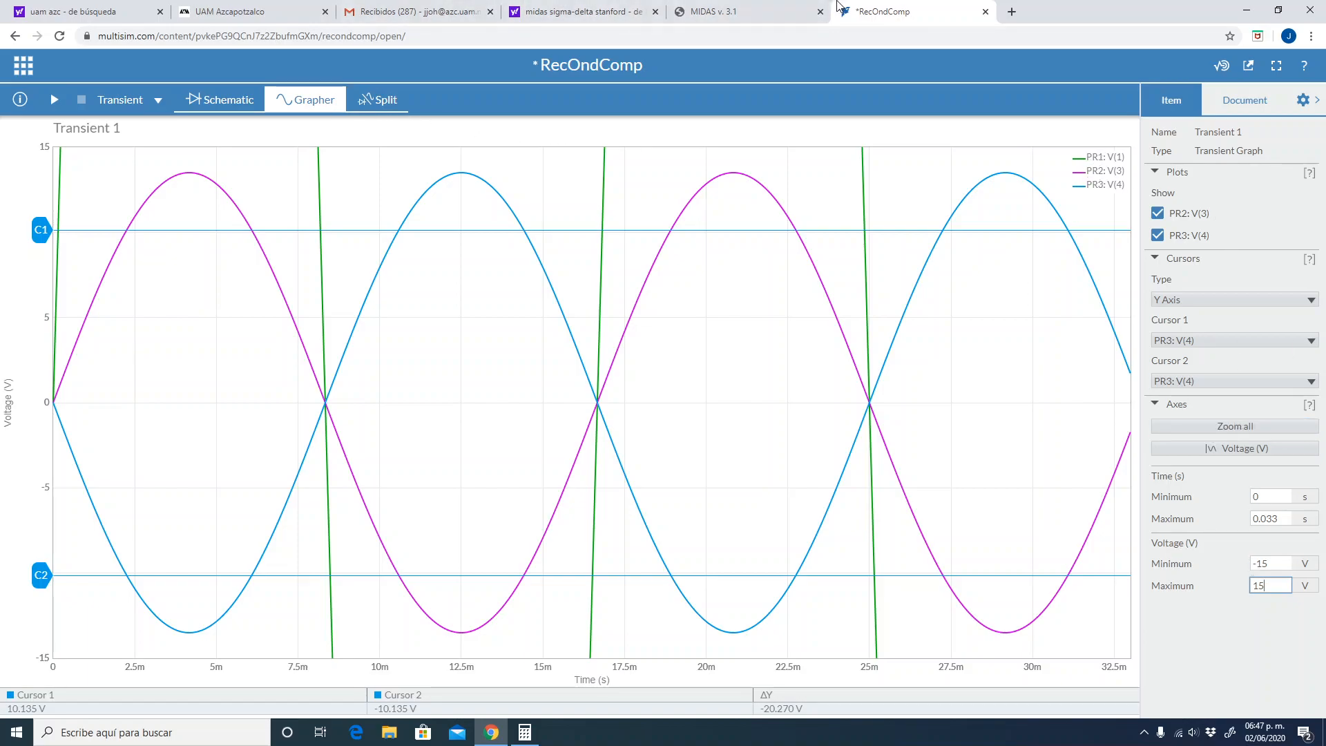
# Place a voltage probe on node 5 at the upper end of load resistor R1 in the first rectifier
pyautogui.click(242, 103)
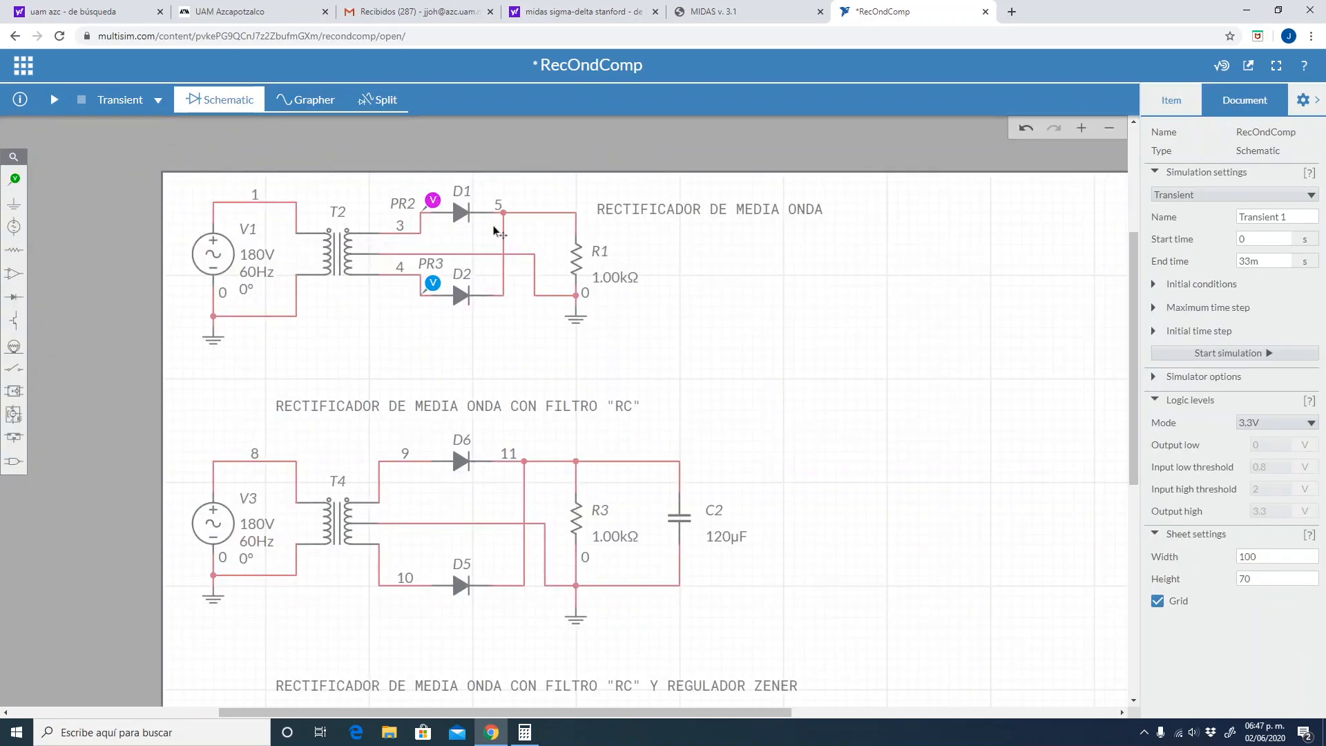
pyautogui.click(14, 183)
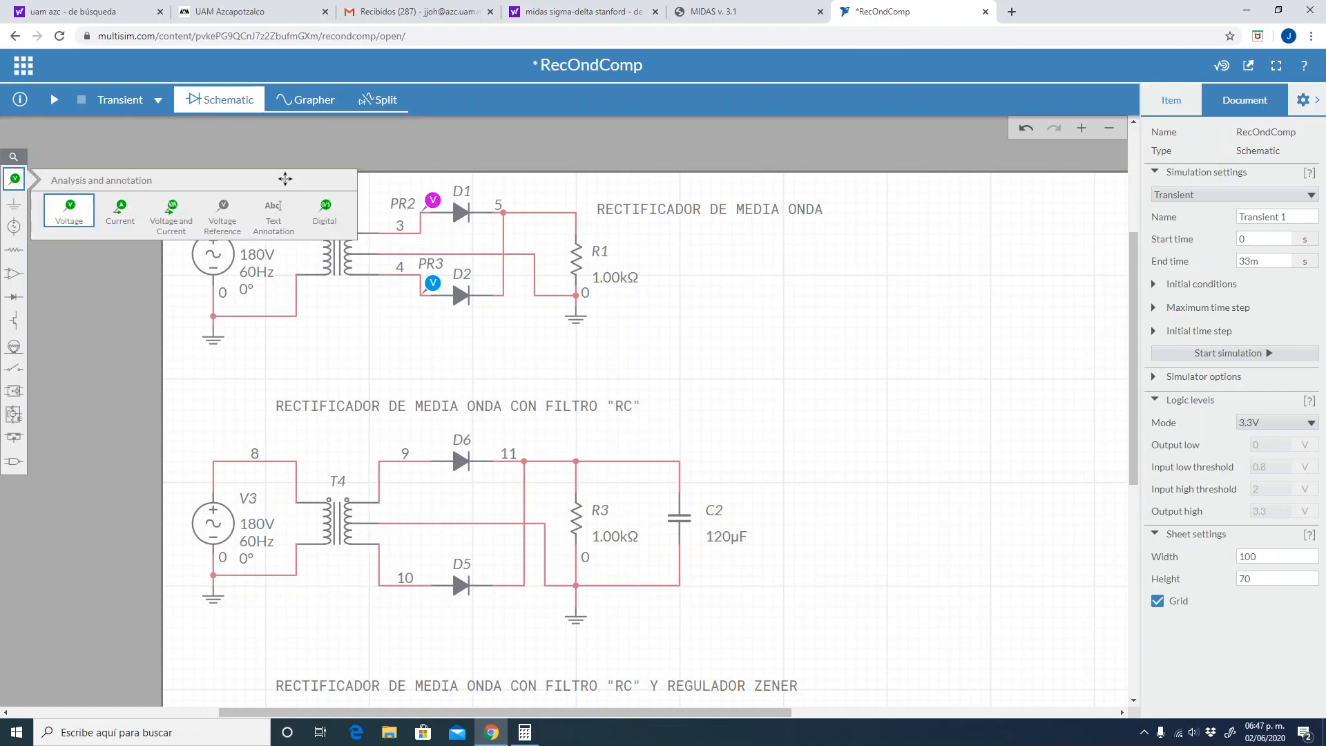
pyautogui.click(72, 214)
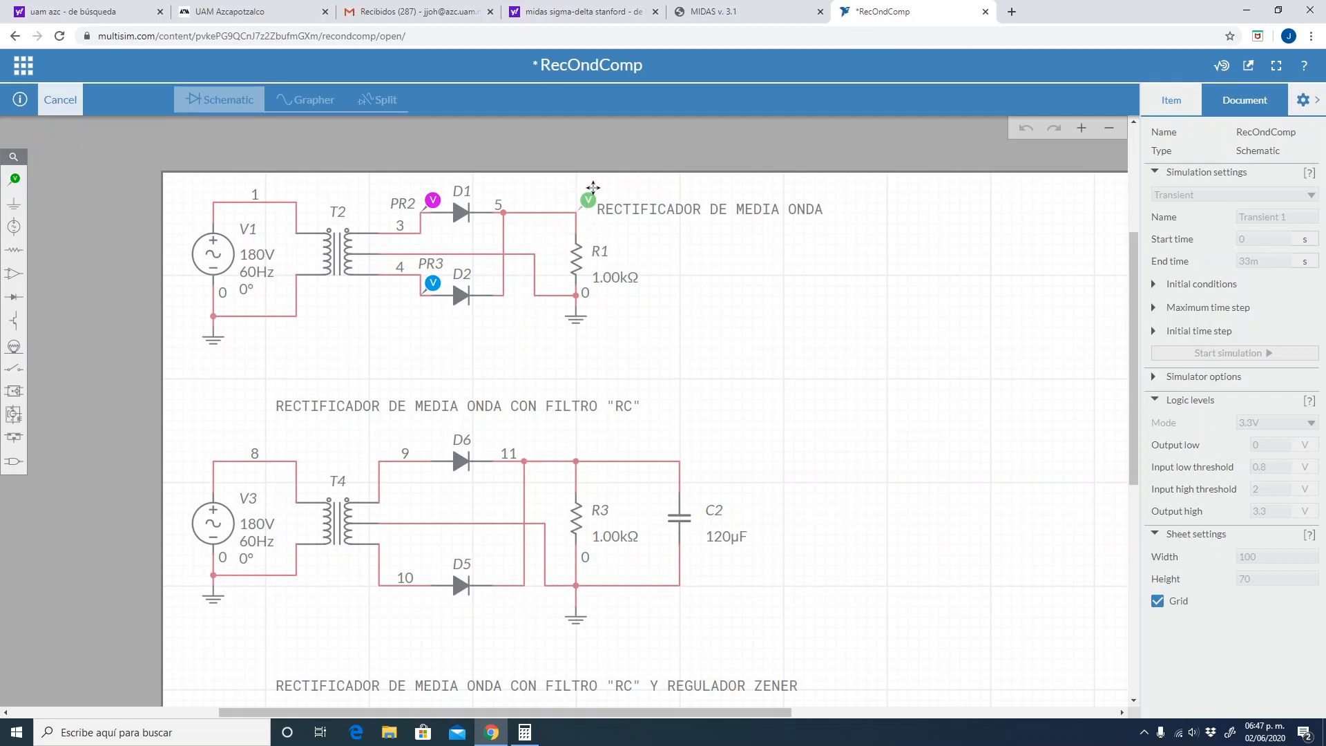
pyautogui.click(586, 190)
pyautogui.click(699, 332)
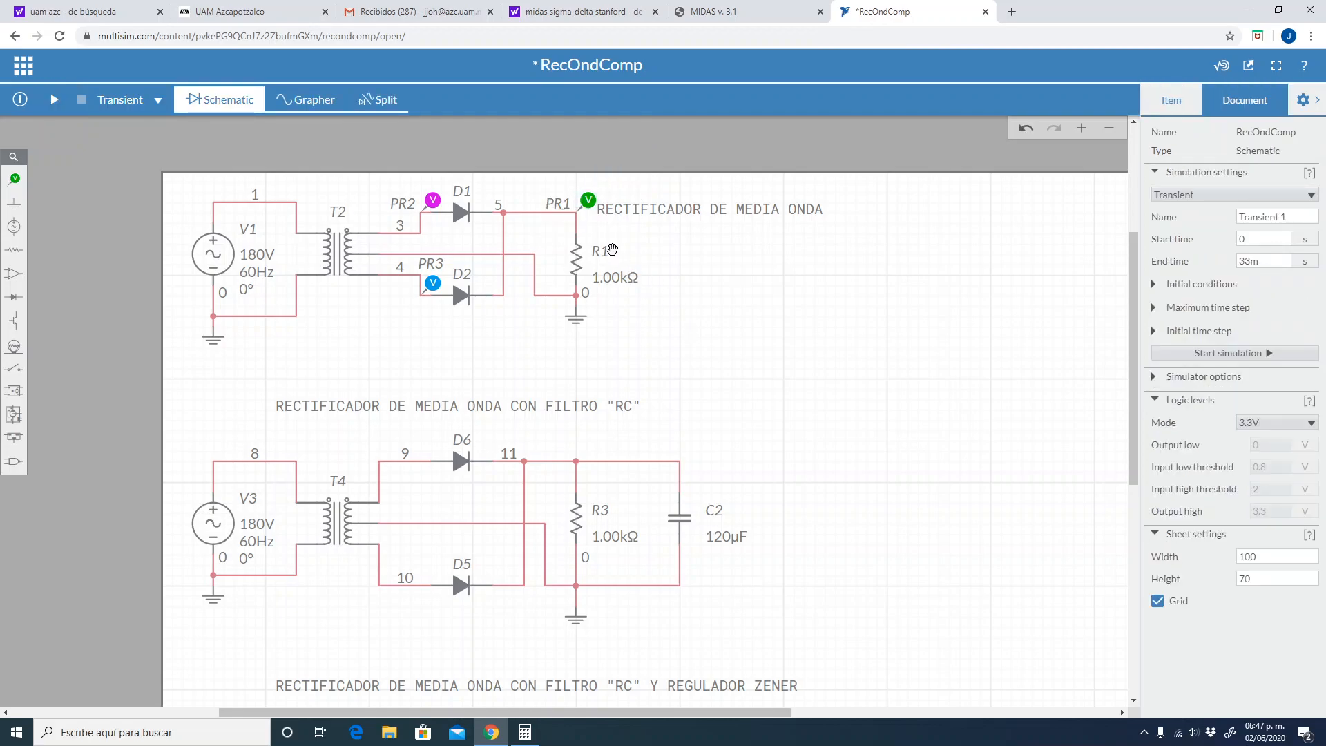
# Save the RecOndComp circuit and run the transient simulation with the new probe at the load
pyautogui.click(323, 103)
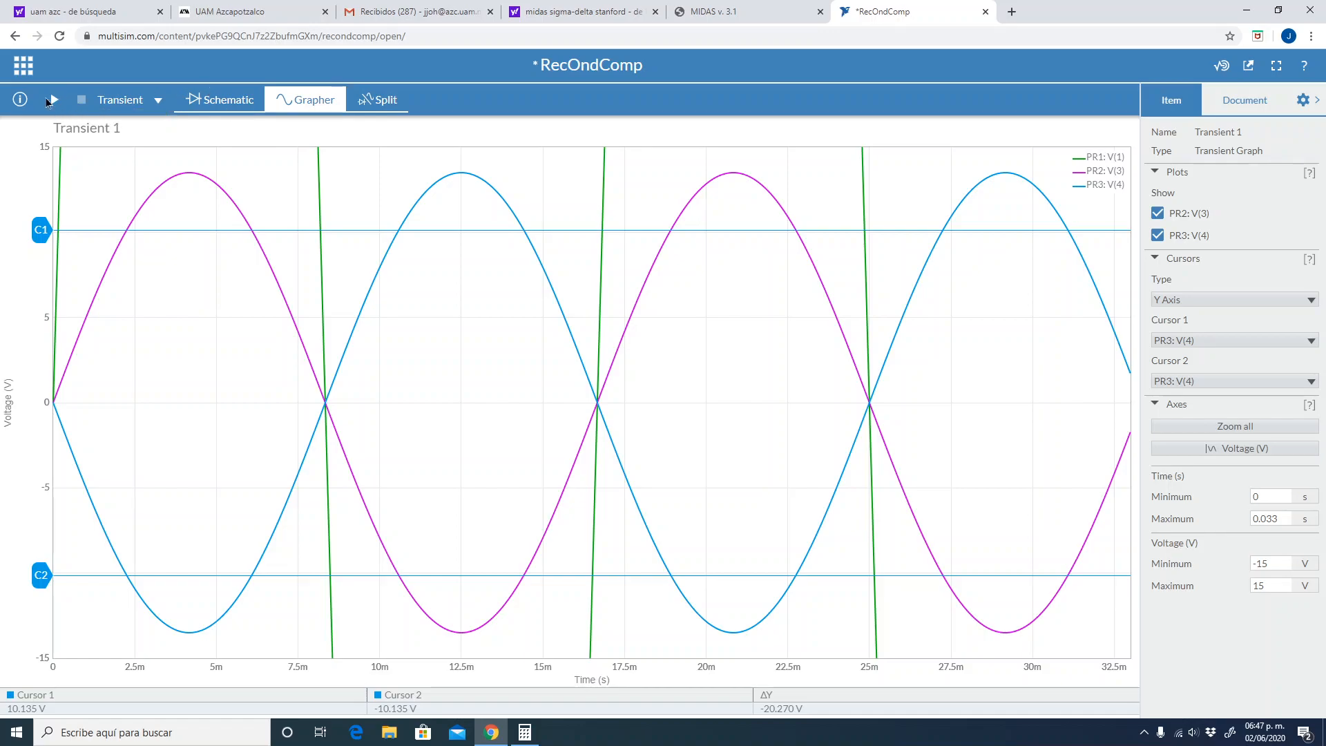
pyautogui.click(199, 100)
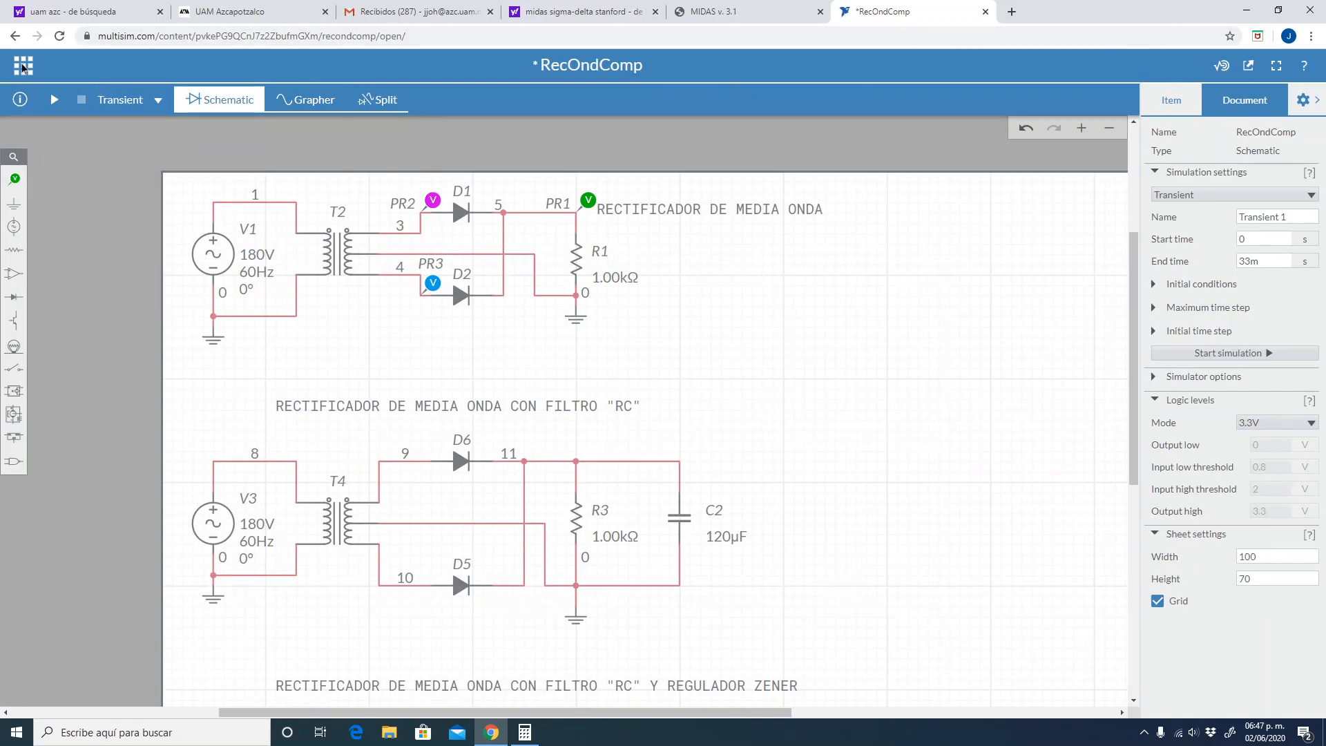
pyautogui.click(23, 67)
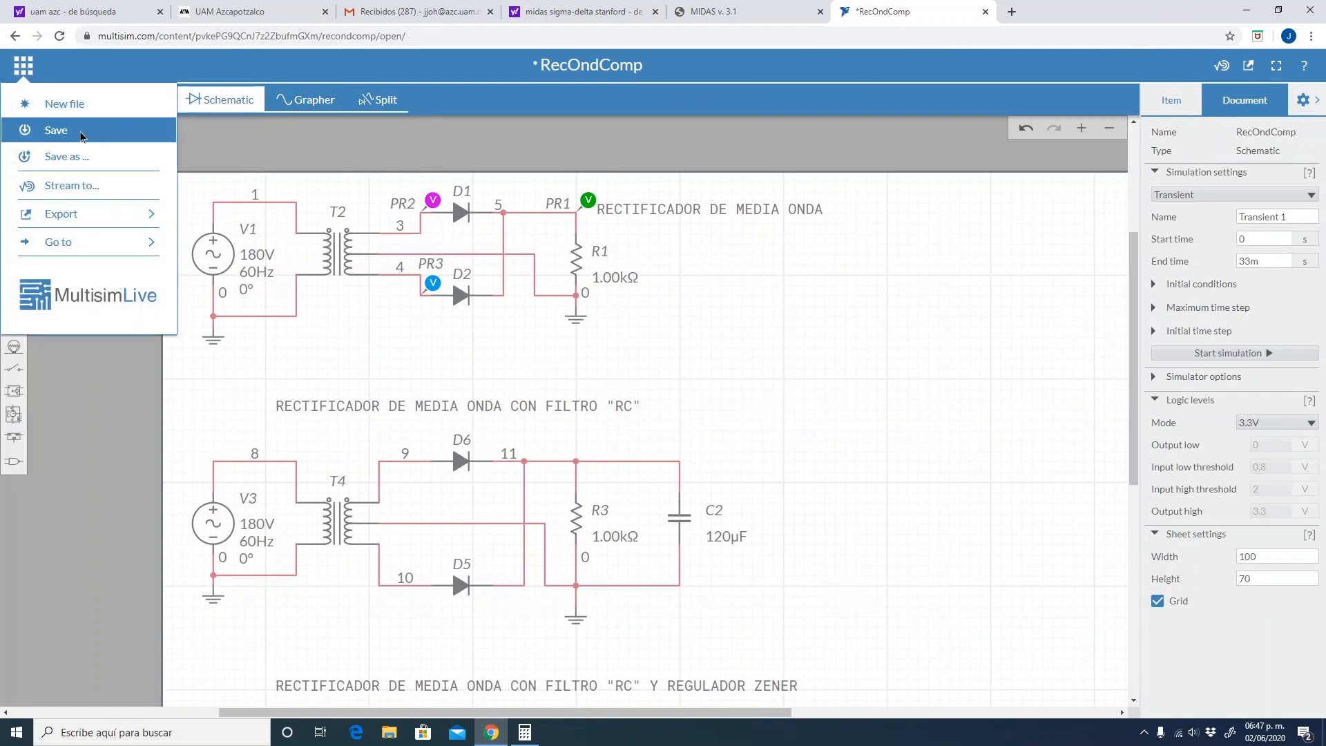
pyautogui.click(79, 131)
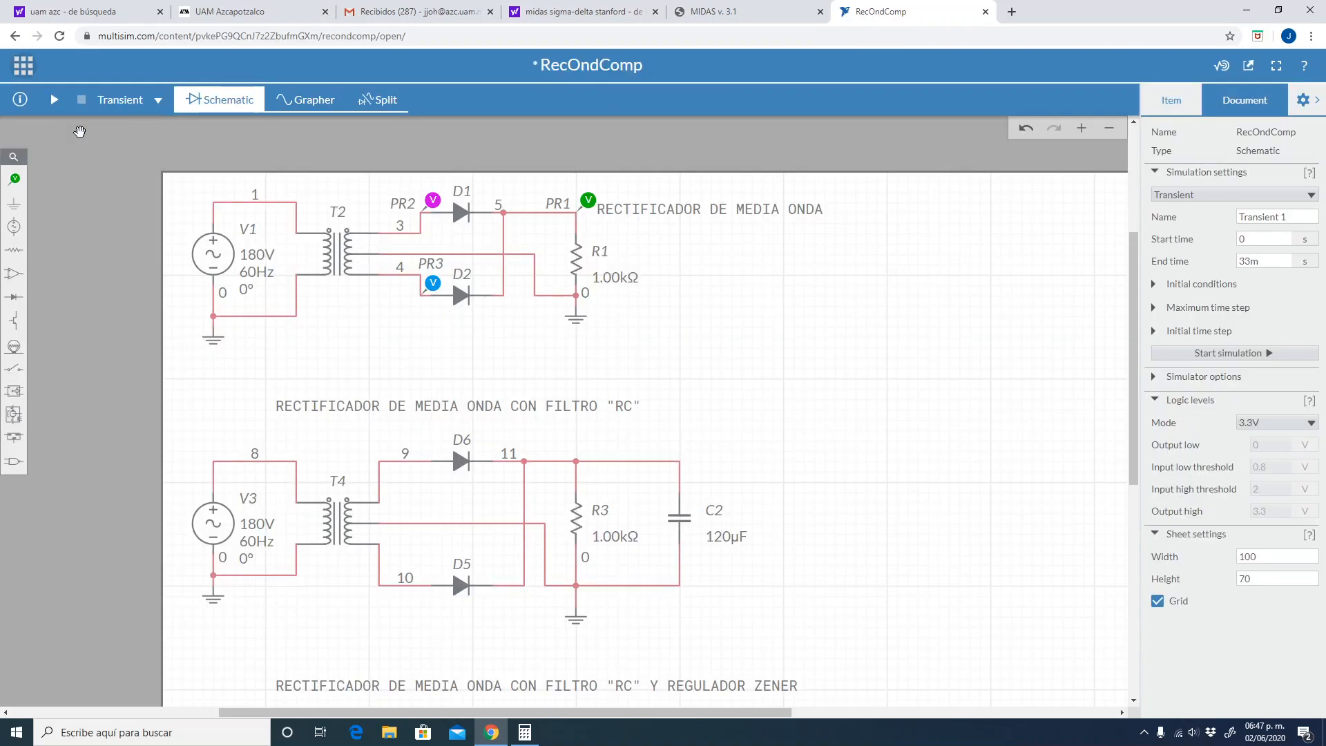
pyautogui.click(52, 101)
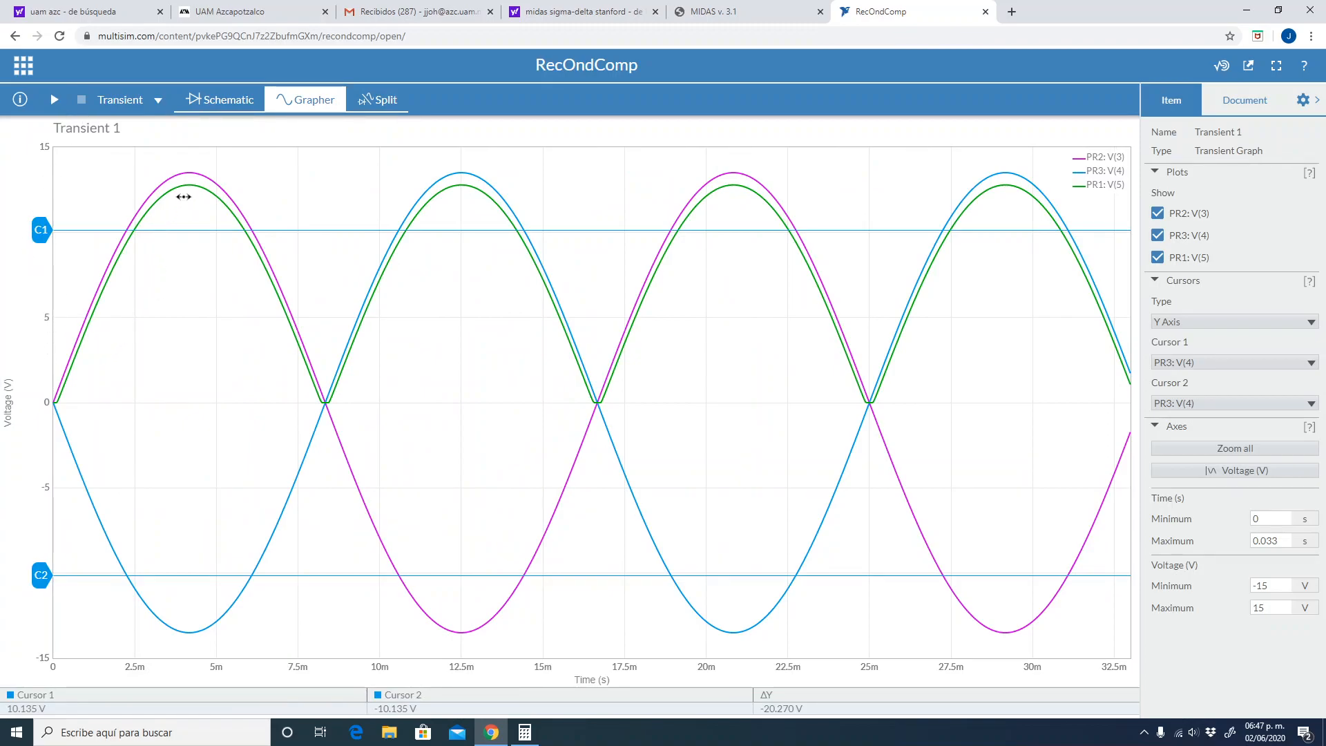
# Assign cursor 2 of the transient graph to the PR1: V(5) trace
pyautogui.moveTo(193, 191)
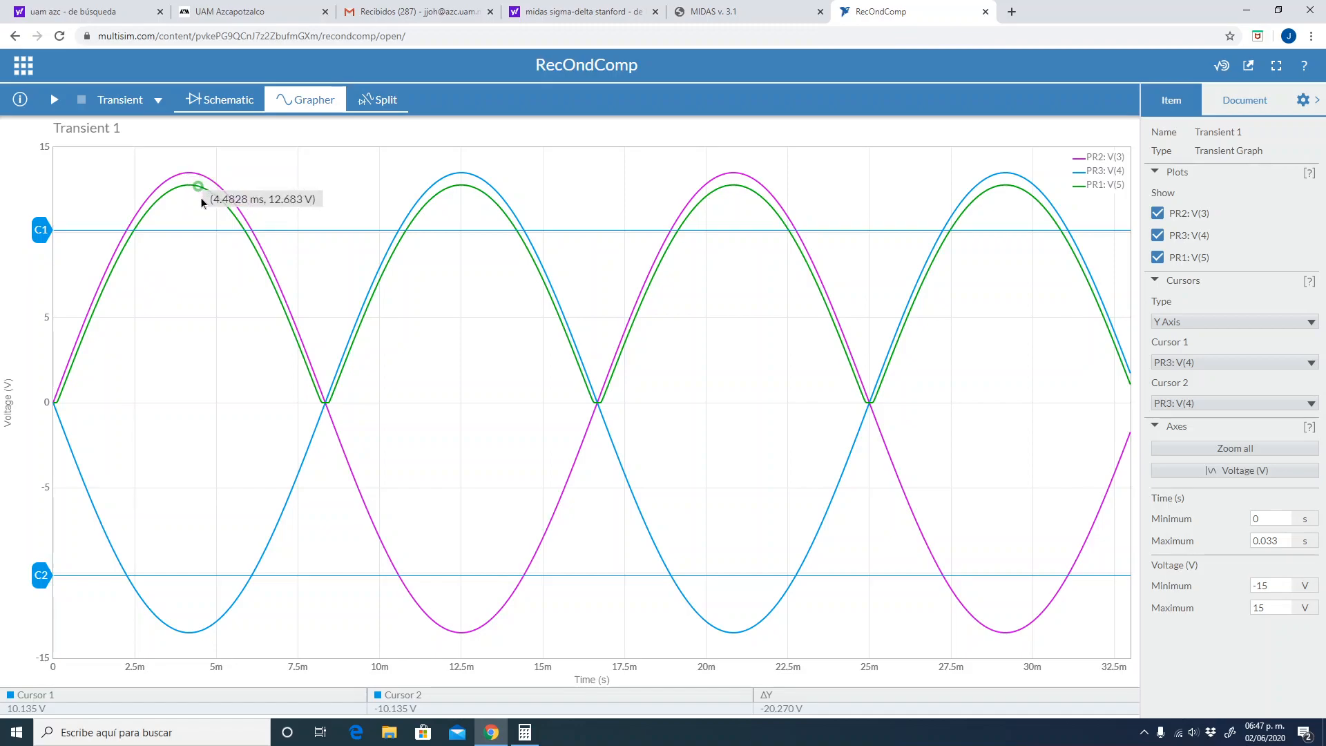
pyautogui.moveTo(465, 194)
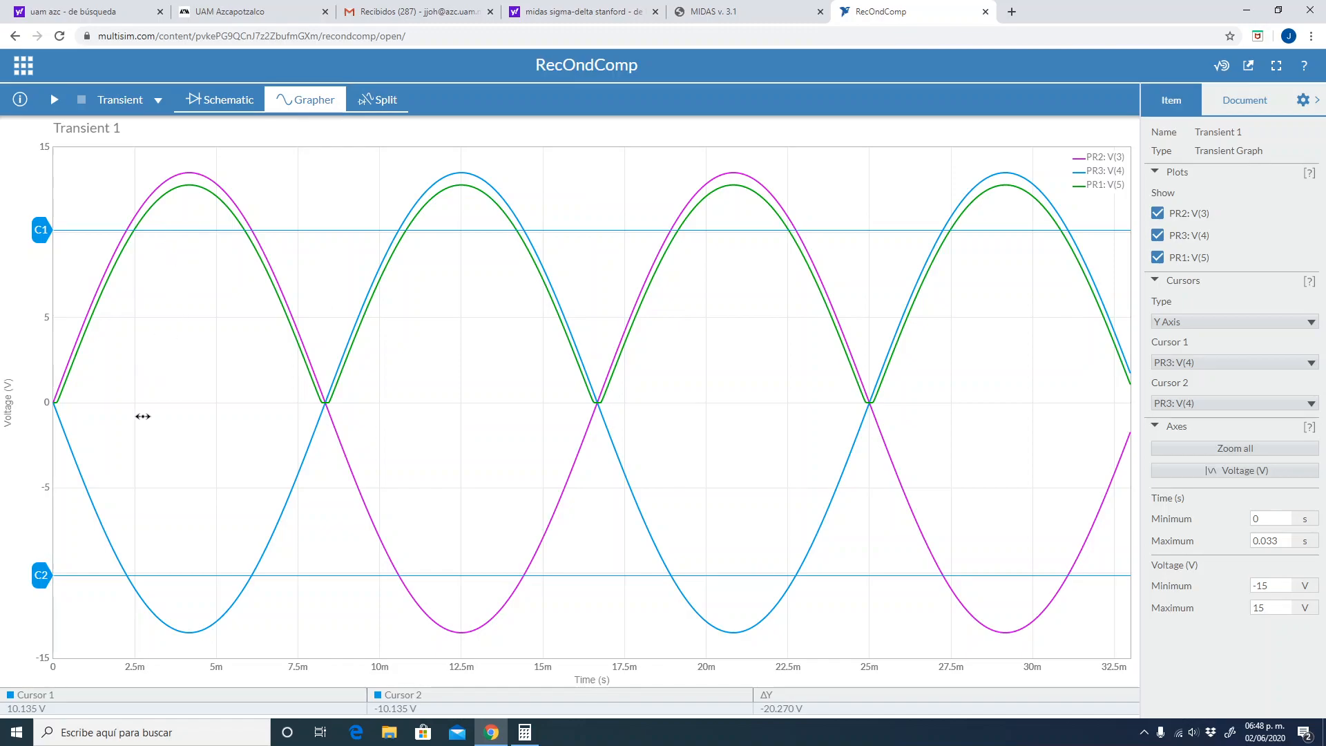
pyautogui.moveTo(323, 412)
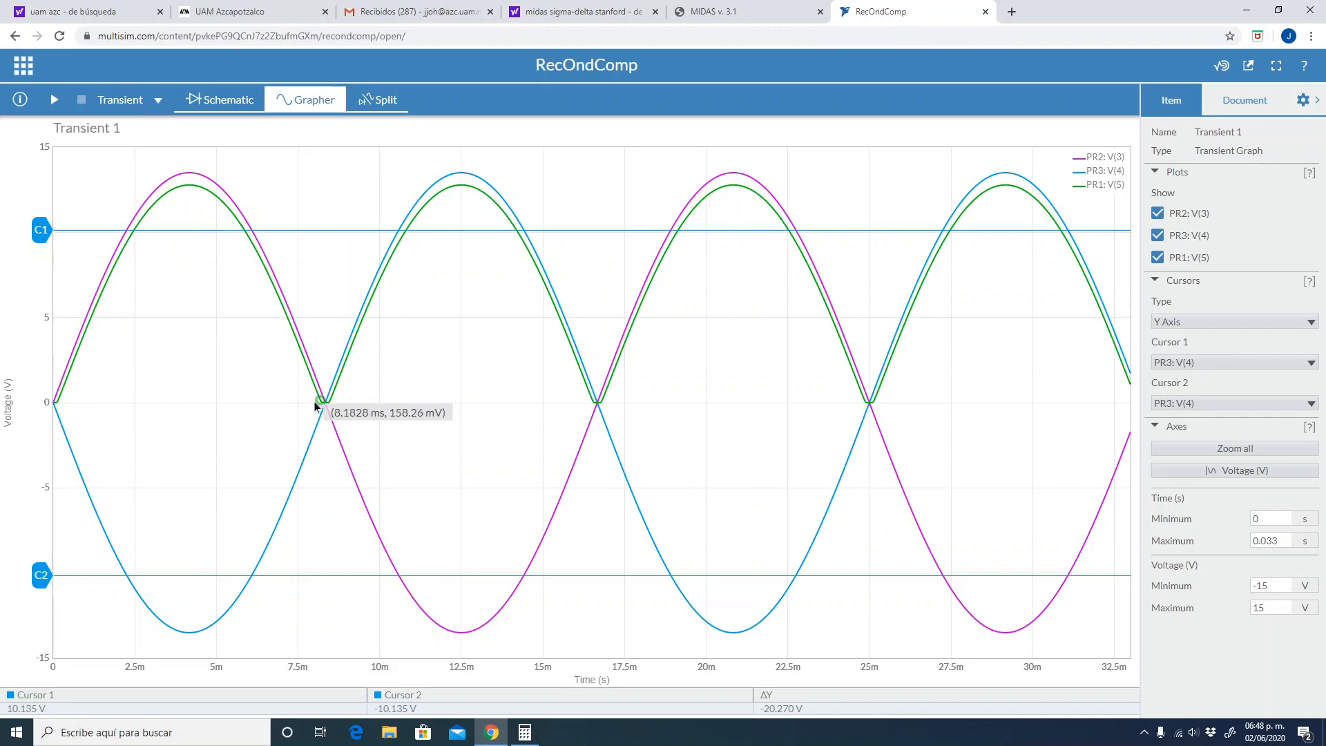
pyautogui.moveTo(63, 413)
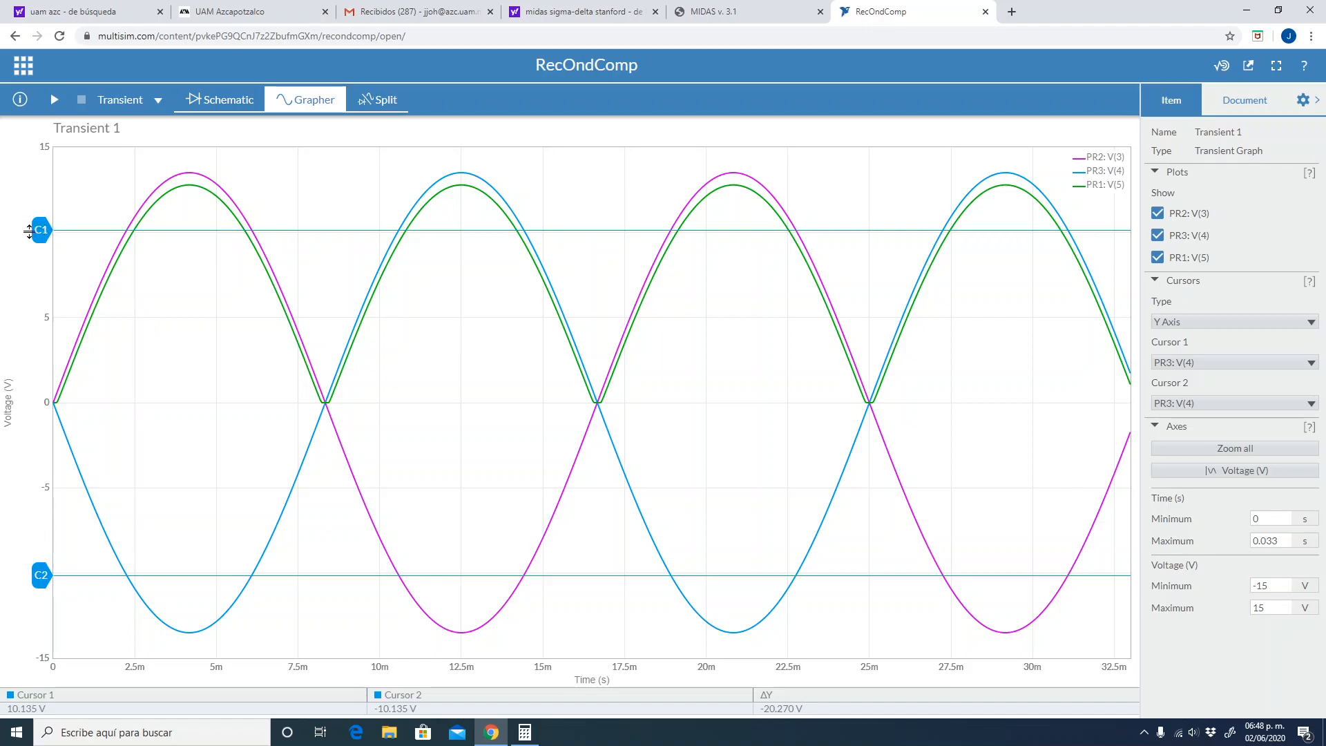
pyautogui.moveTo(37, 230); pyautogui.dragTo(44, 203)
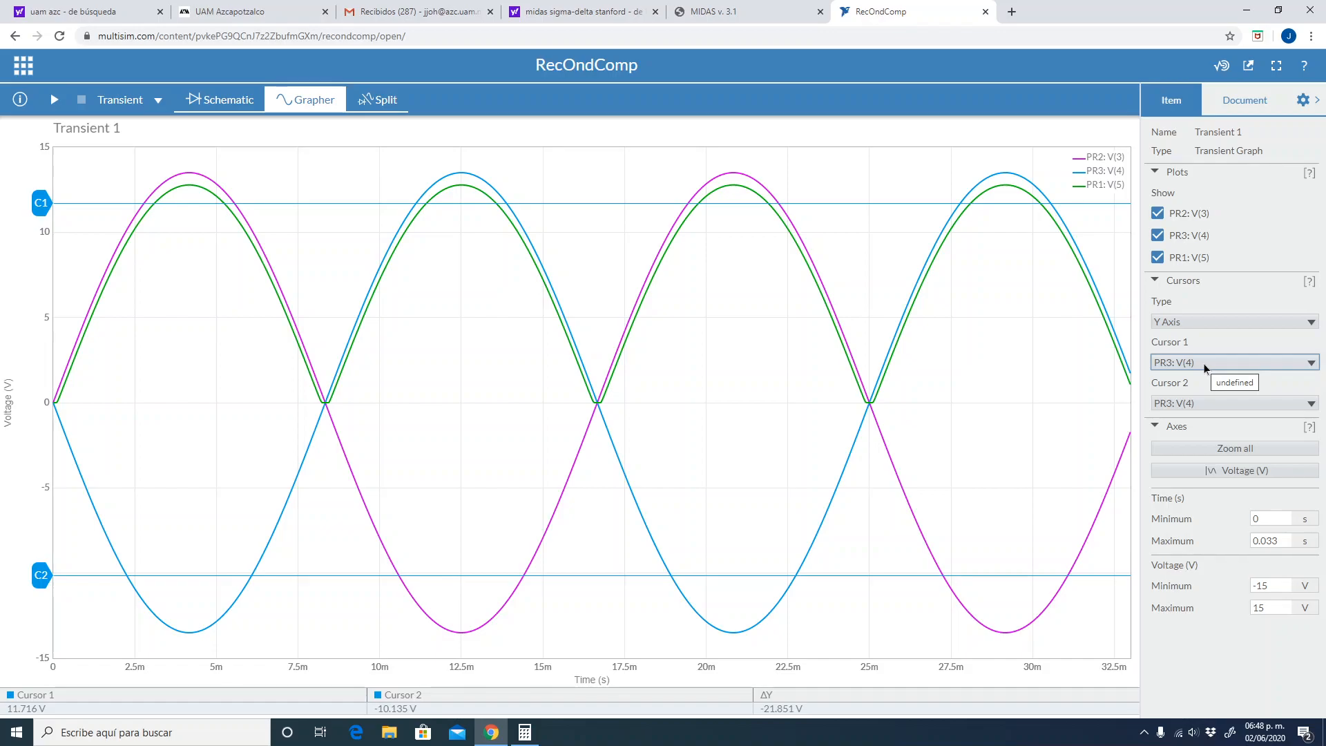
pyautogui.click(1199, 403)
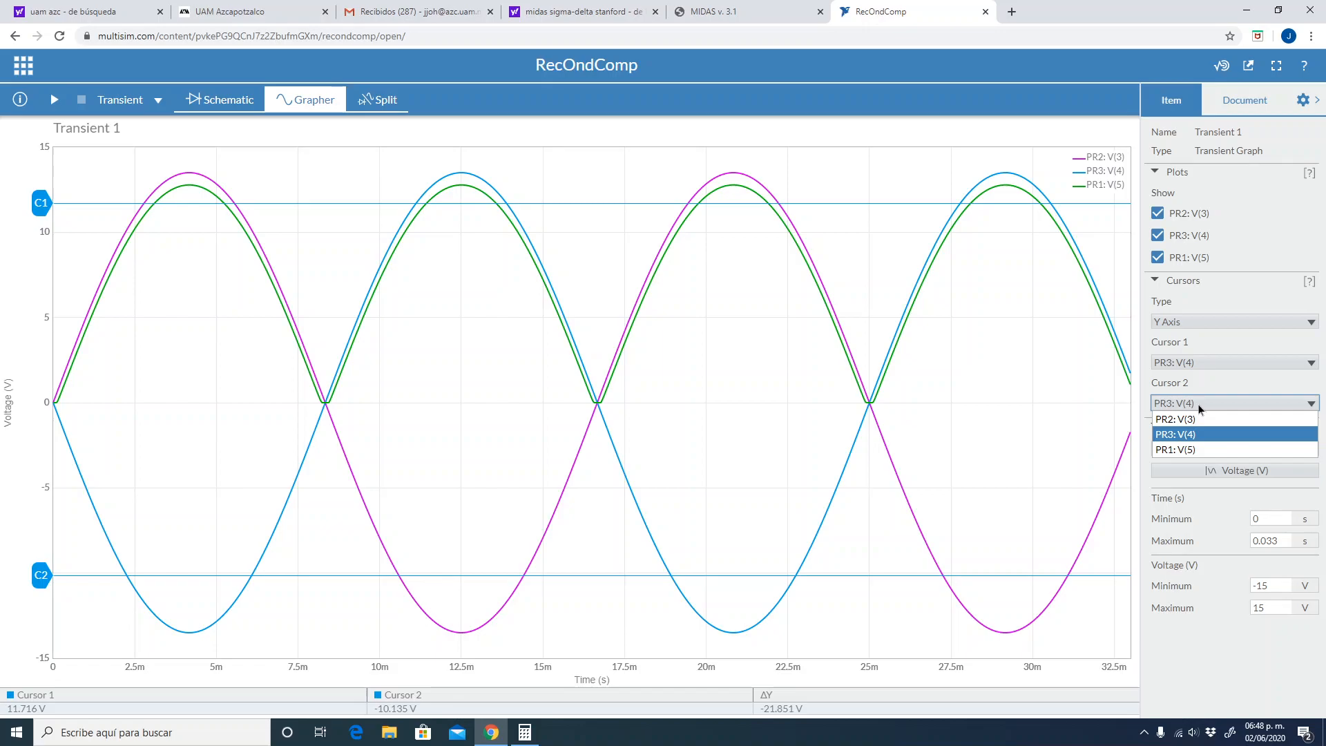
pyautogui.click(1194, 449)
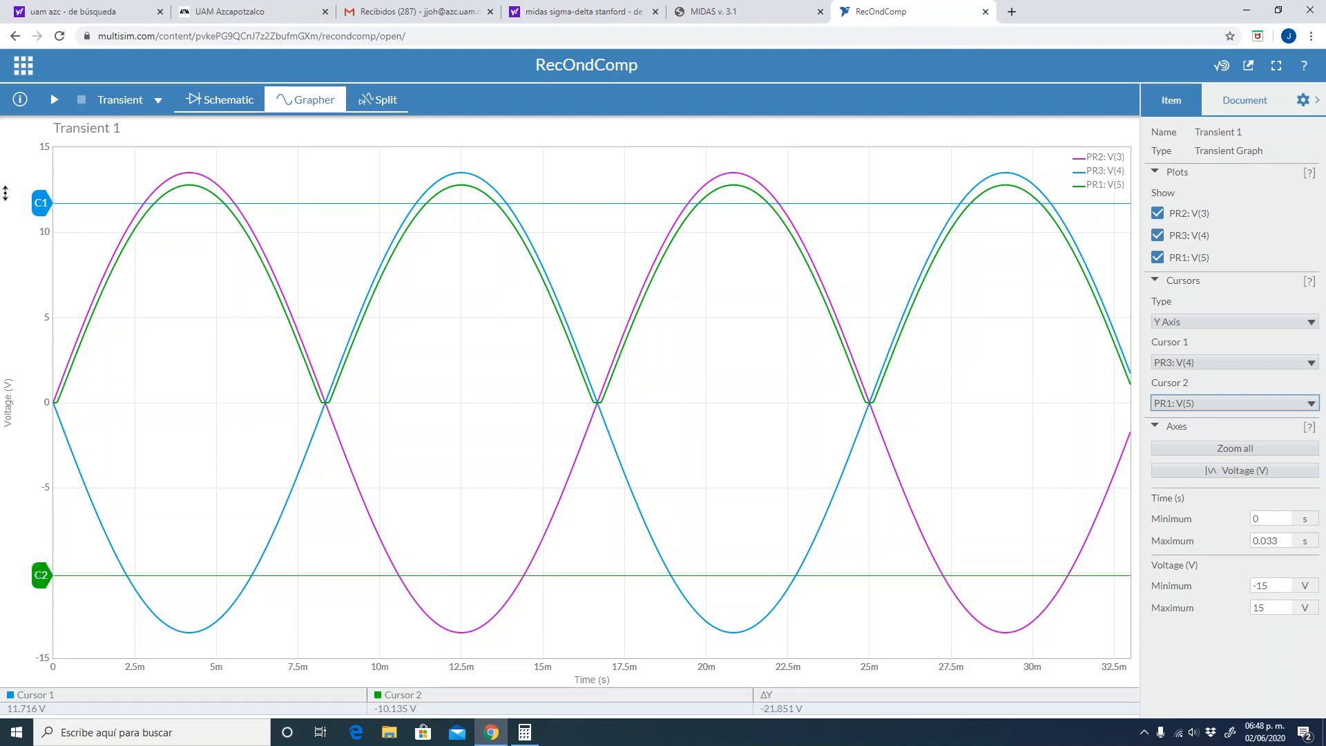
# Measure the voltage difference between the PR3: V(4) and PR1: V(5) peaks by placing cursor 1 and cursor 2 on them
pyautogui.moveTo(29, 202); pyautogui.dragTo(45, 172)
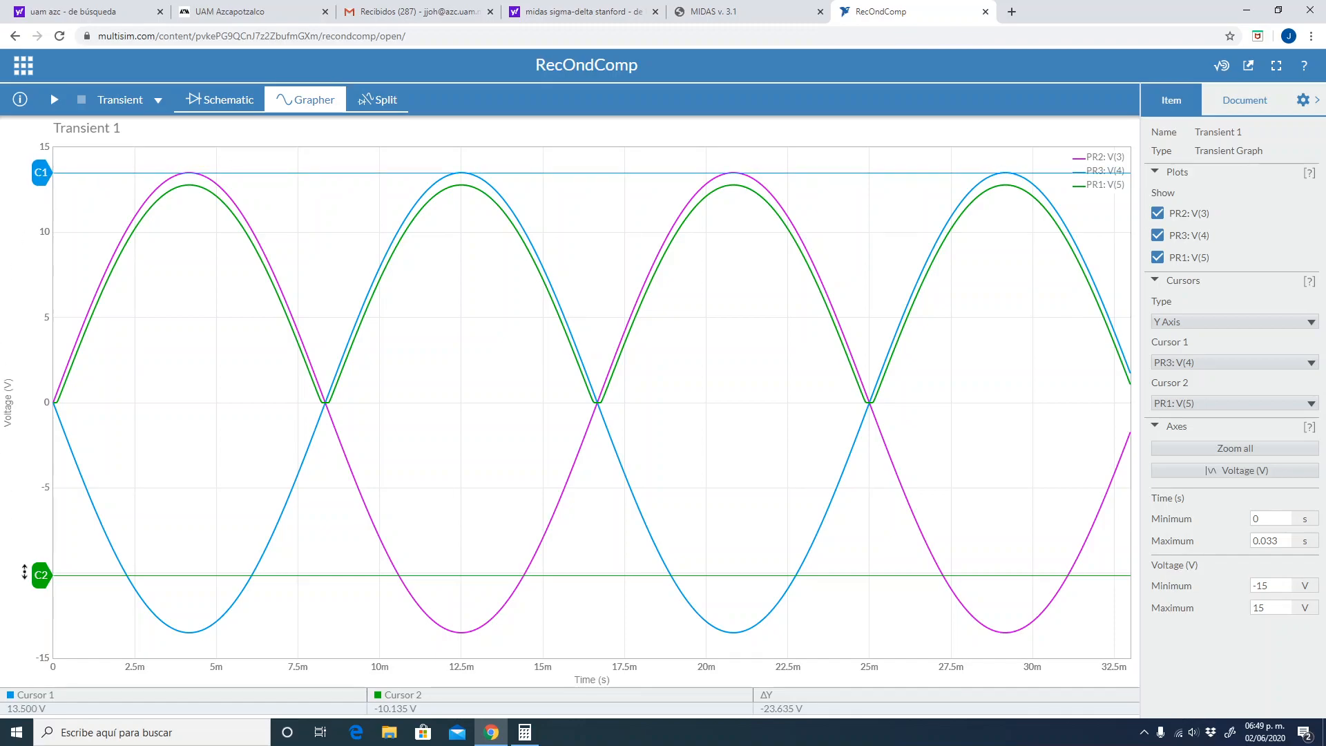
pyautogui.moveTo(41, 573); pyautogui.dragTo(81, 185)
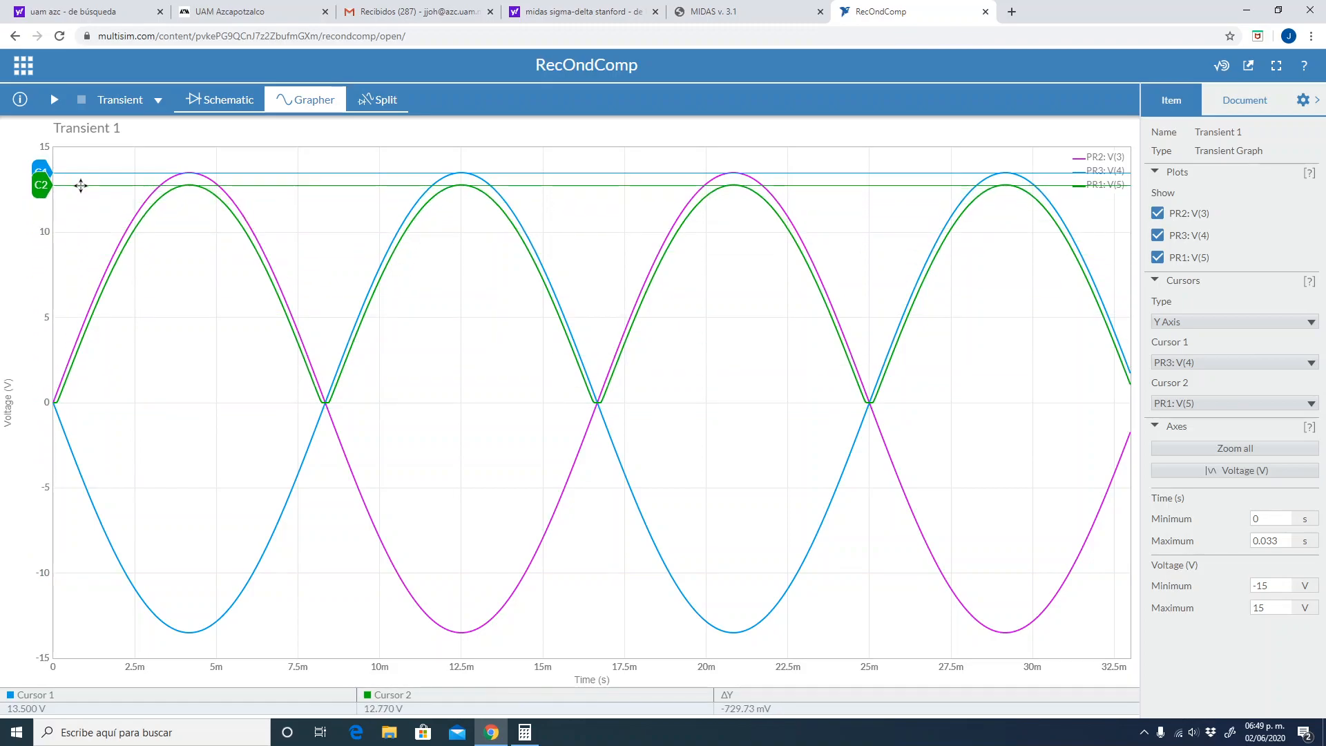
pyautogui.moveTo(81, 185); pyautogui.dragTo(81, 185)
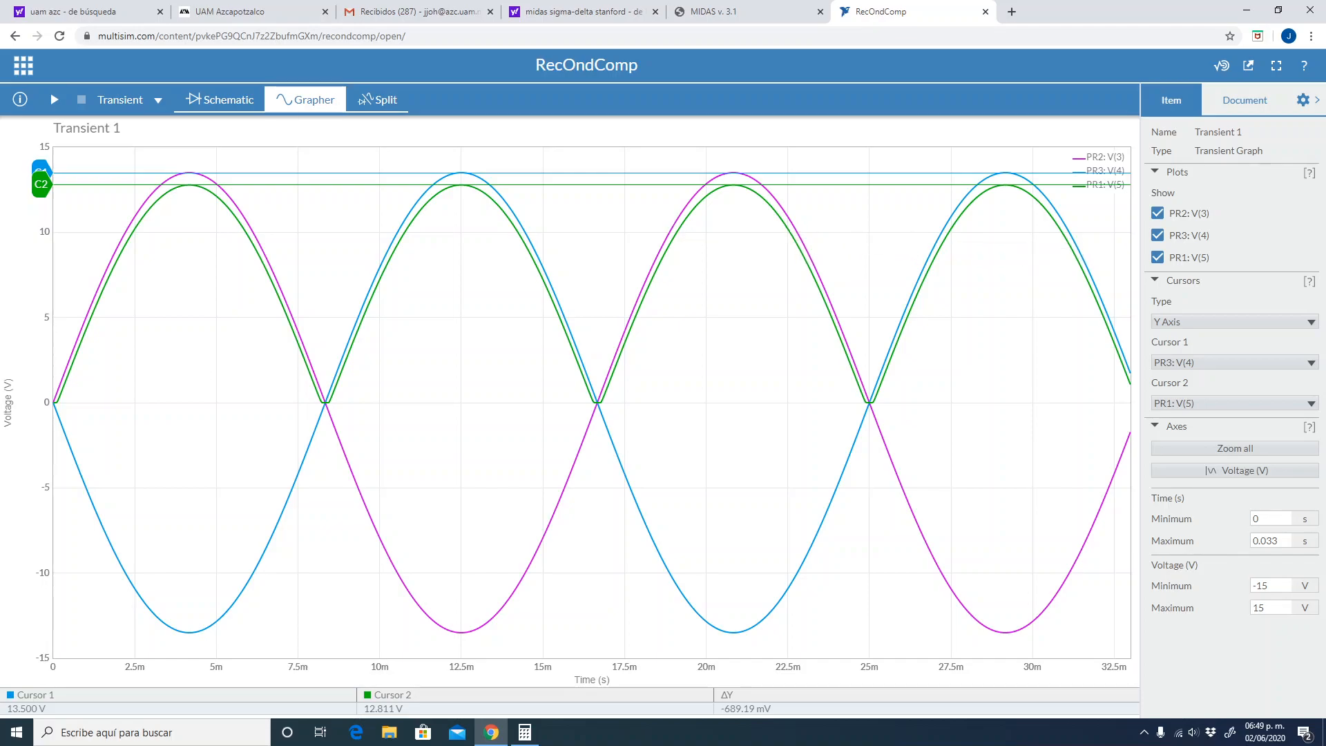
pyautogui.moveTo(199, 184); pyautogui.dragTo(199, 191)
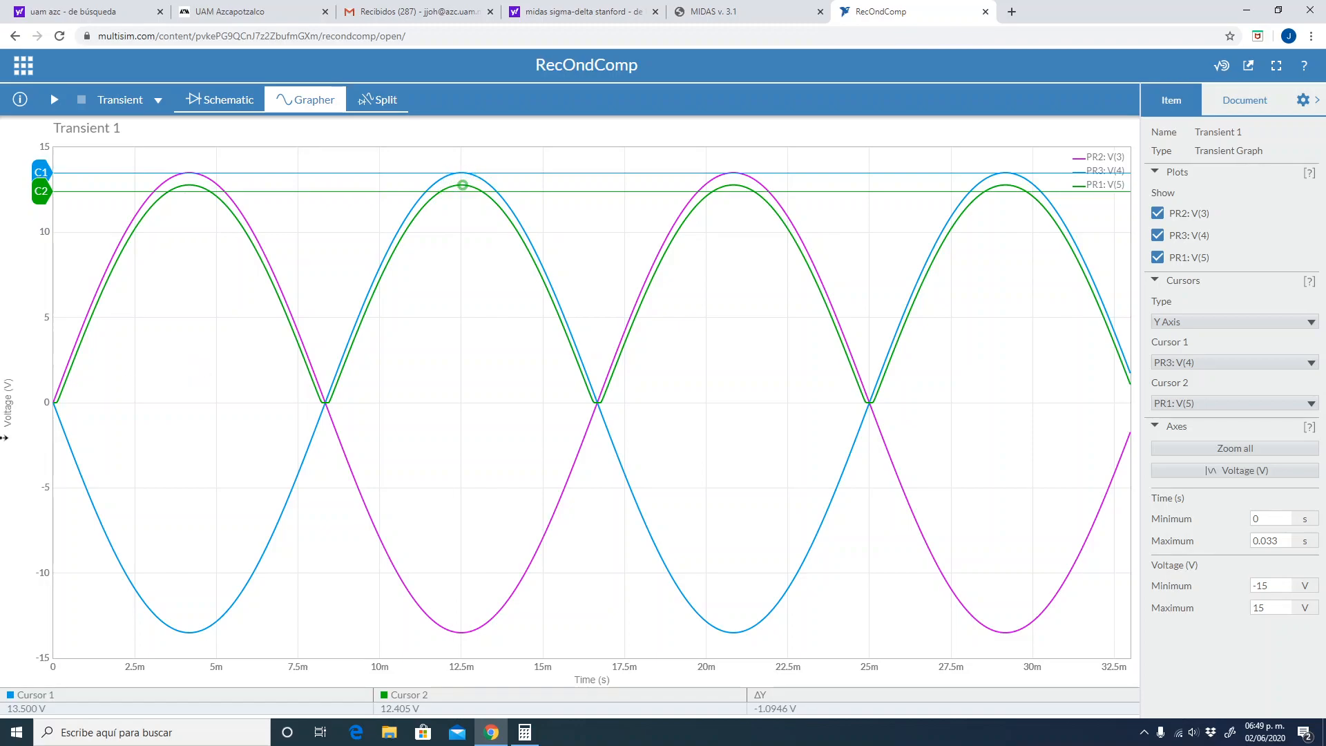
pyautogui.moveTo(41, 191); pyautogui.dragTo(41, 184)
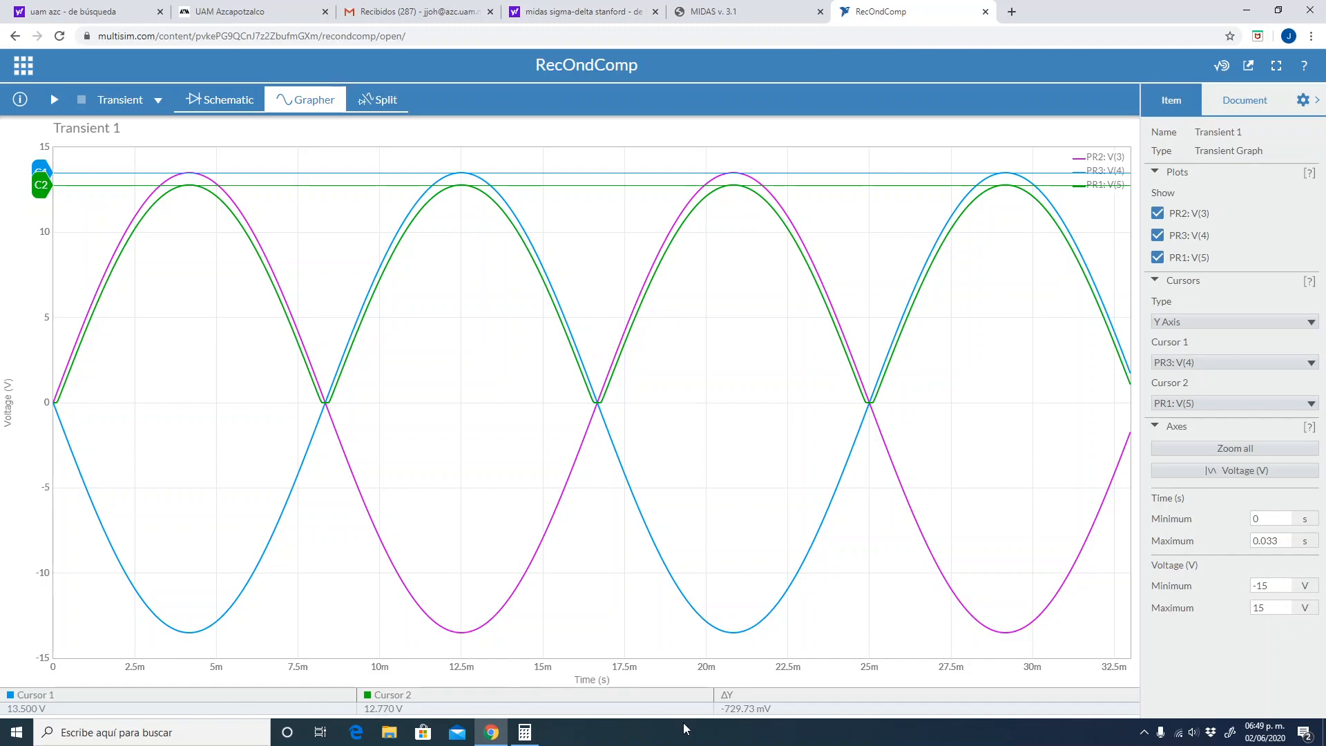
pyautogui.tripleClick(761, 707)
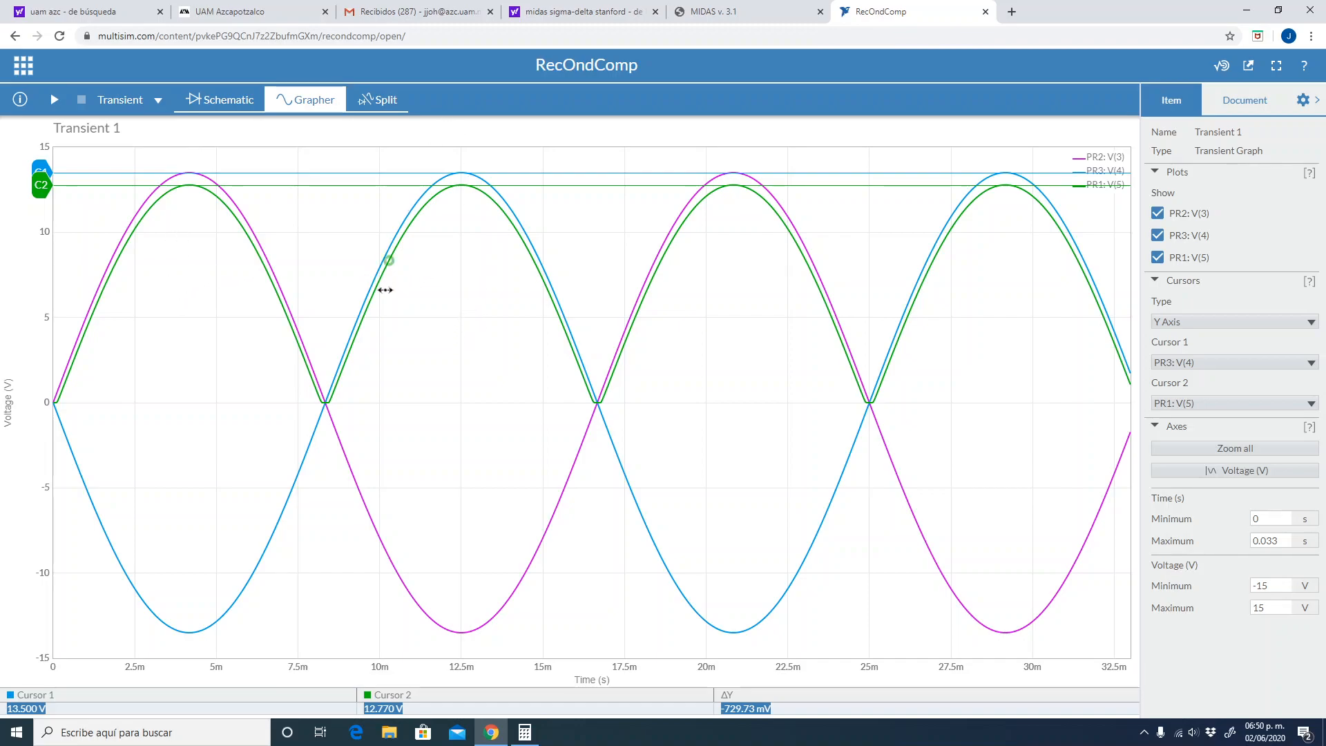
# Delete the PR2 and PR3 voltage probes at the inputs of diodes D1 and D2 in the schematic
pyautogui.click(237, 104)
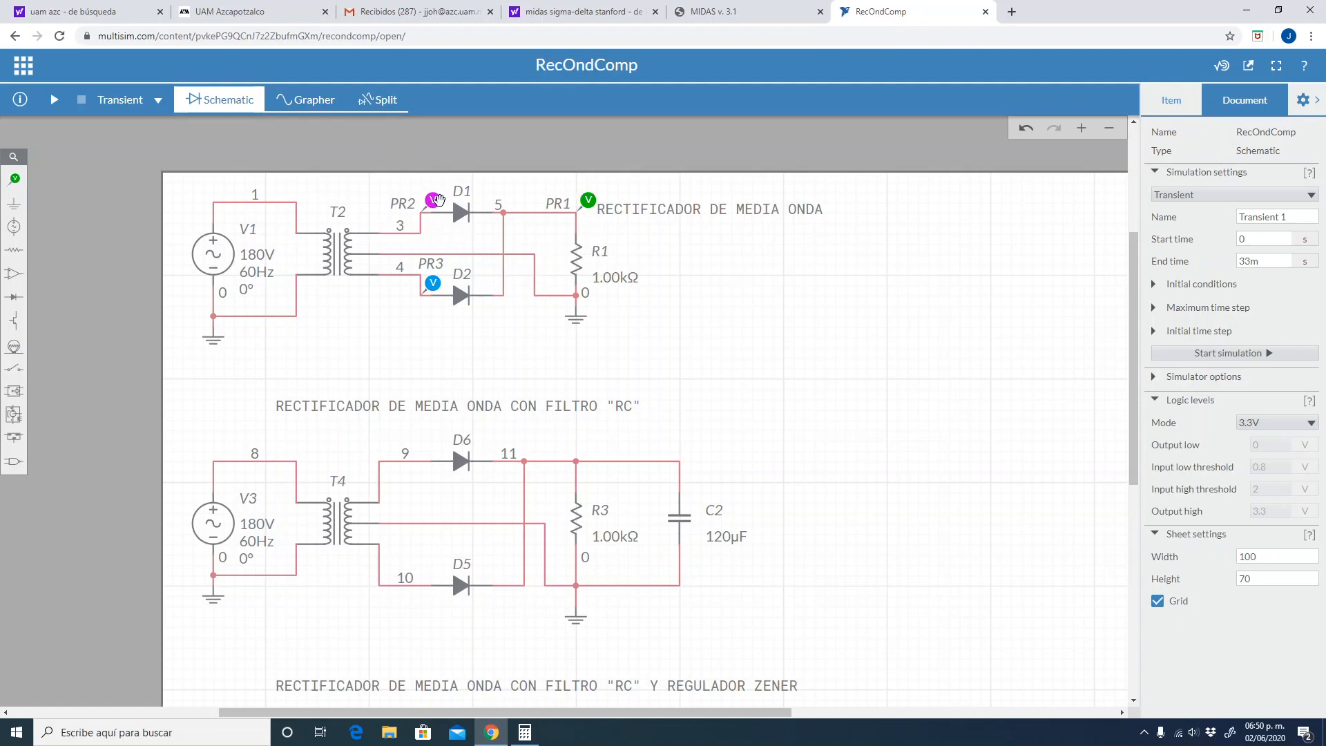
pyautogui.click(433, 201)
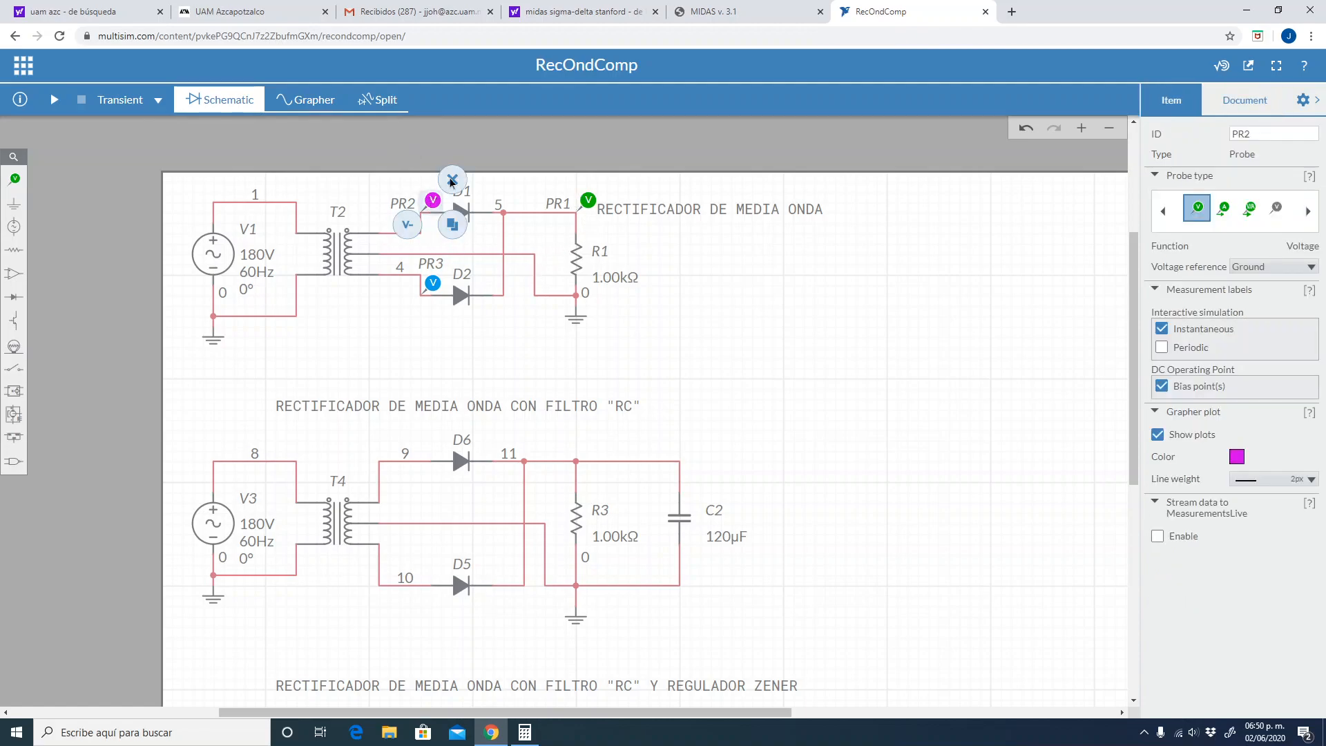
pyautogui.press('Delete')
pyautogui.click(425, 274)
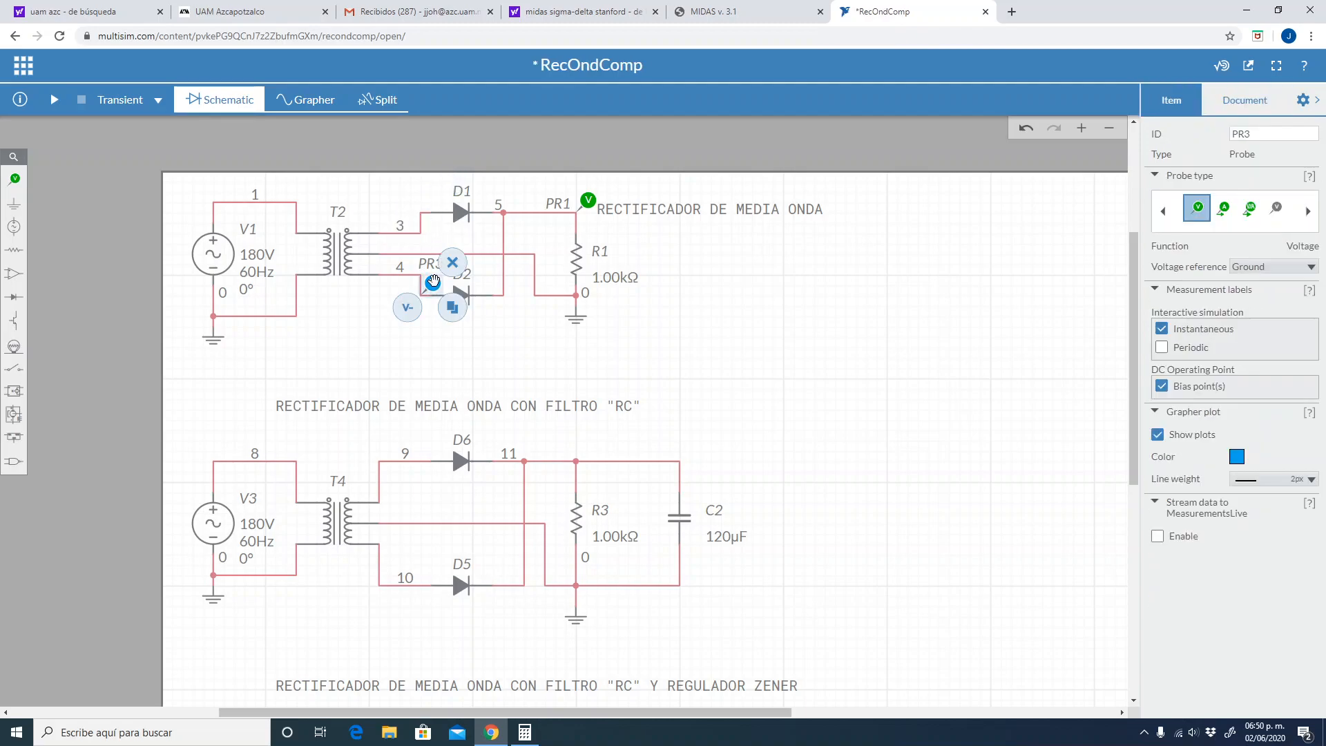
pyautogui.press('Delete')
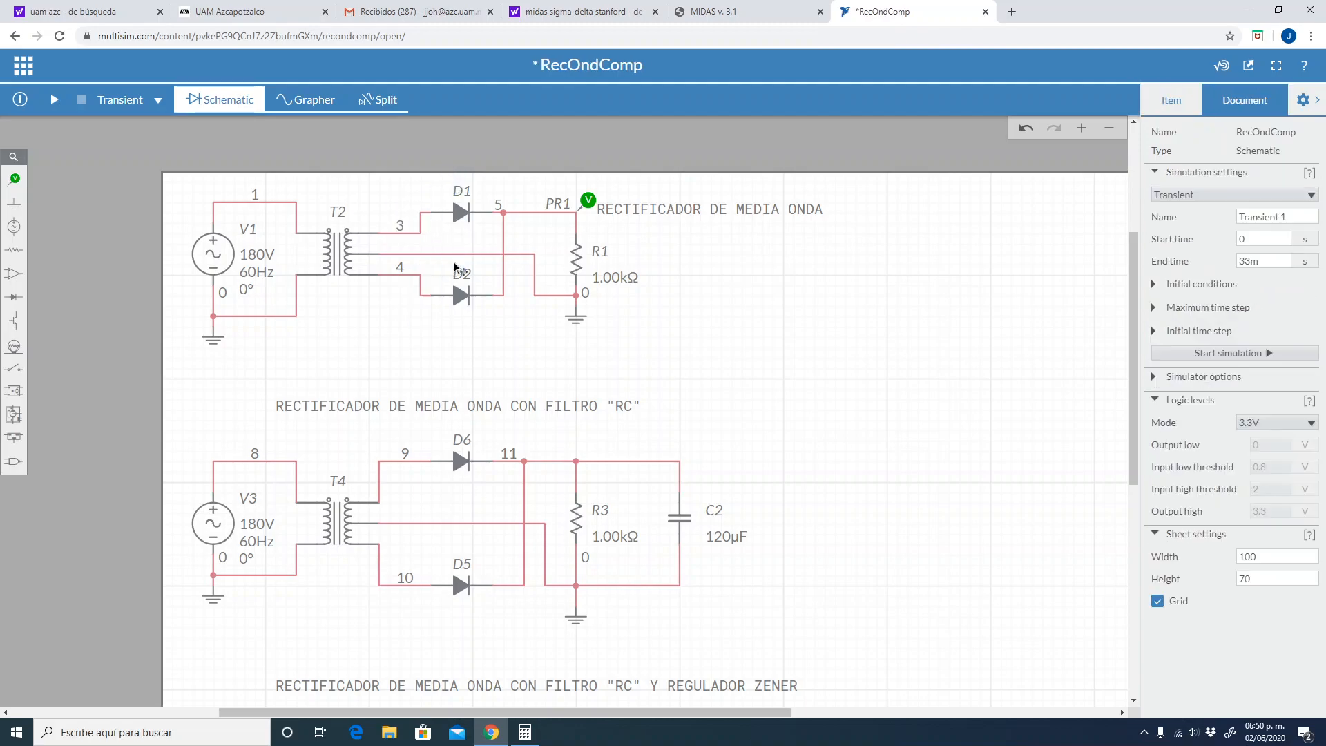
# Place a current probe on the node 3 wire feeding diode D1 and a copy of it on the node 4 wire feeding D2
pyautogui.click(15, 178)
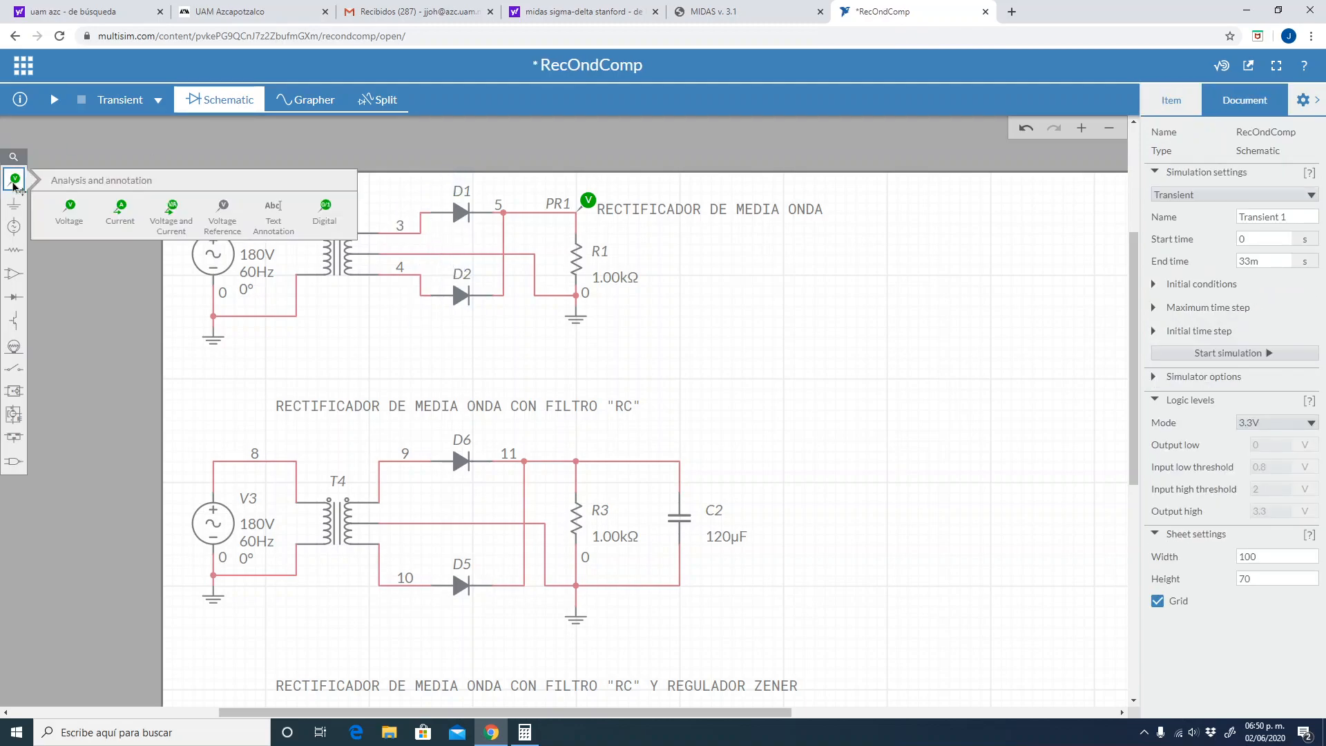
pyautogui.click(120, 207)
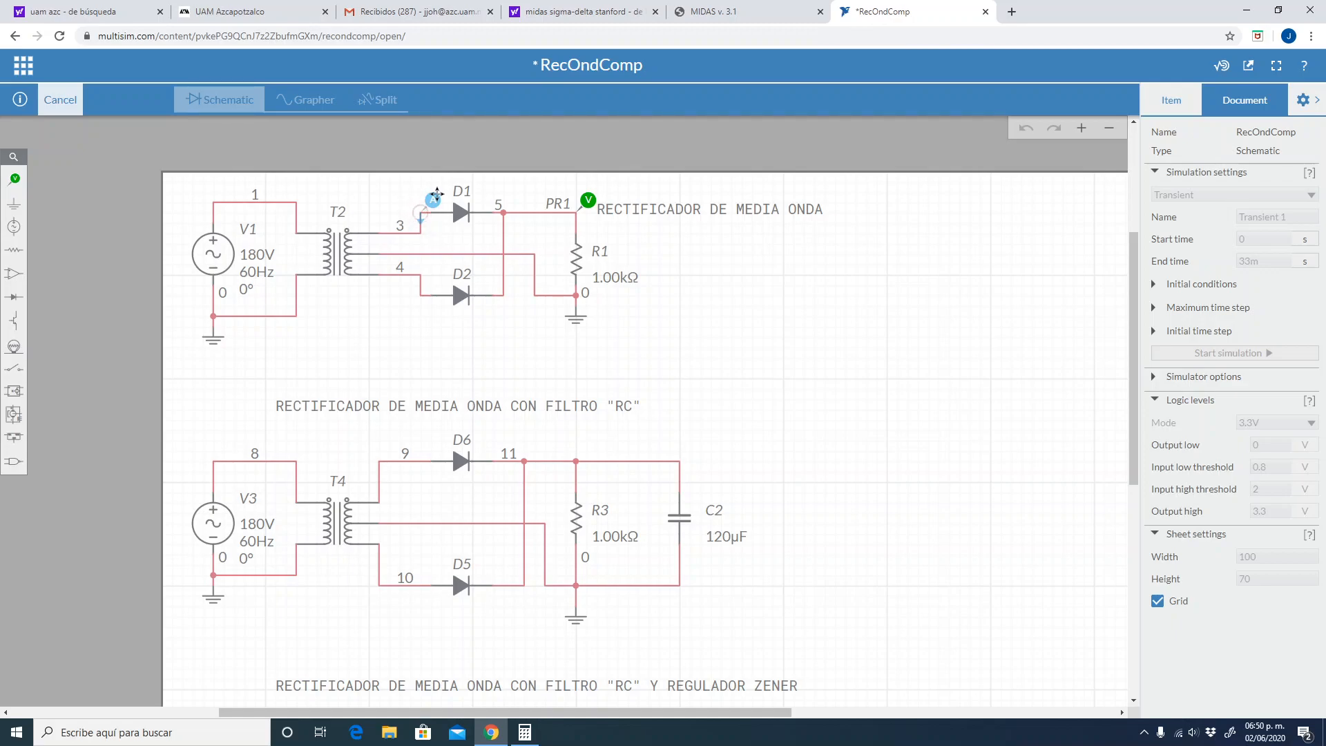
pyautogui.click(436, 194)
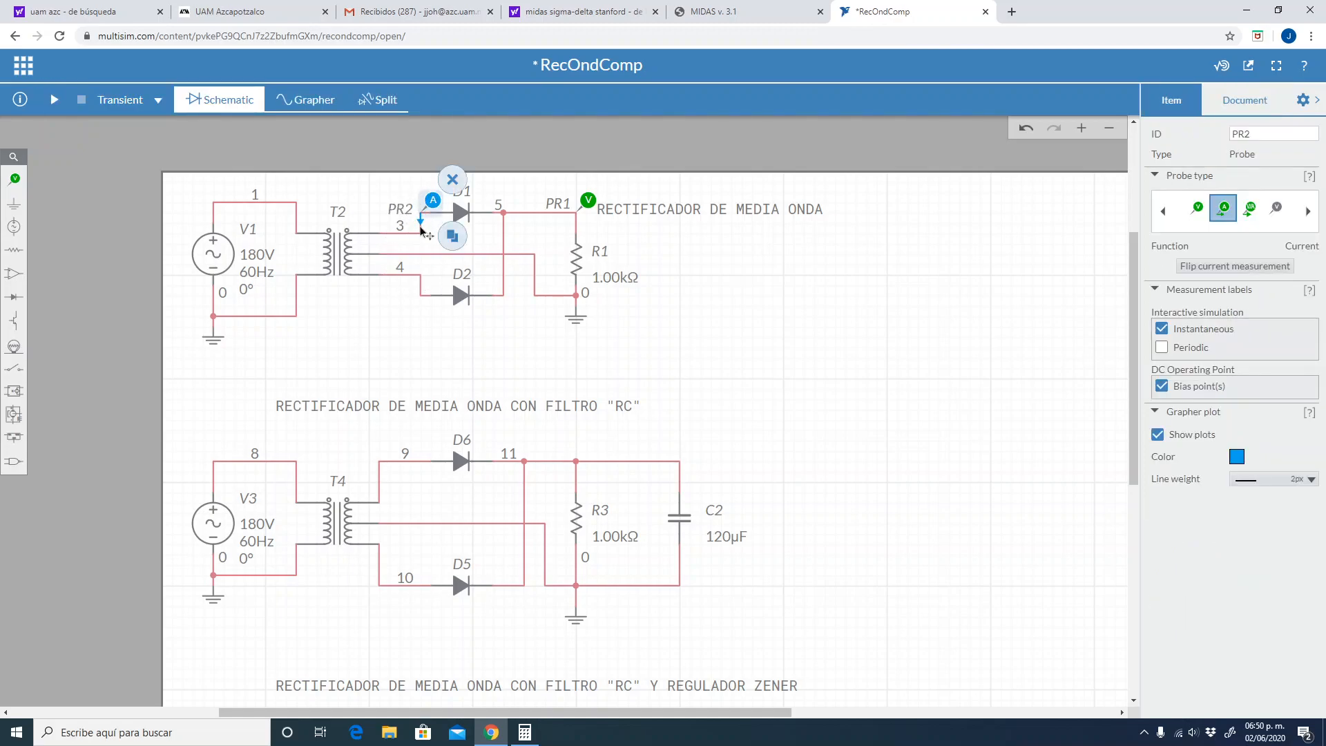
pyautogui.click(452, 236)
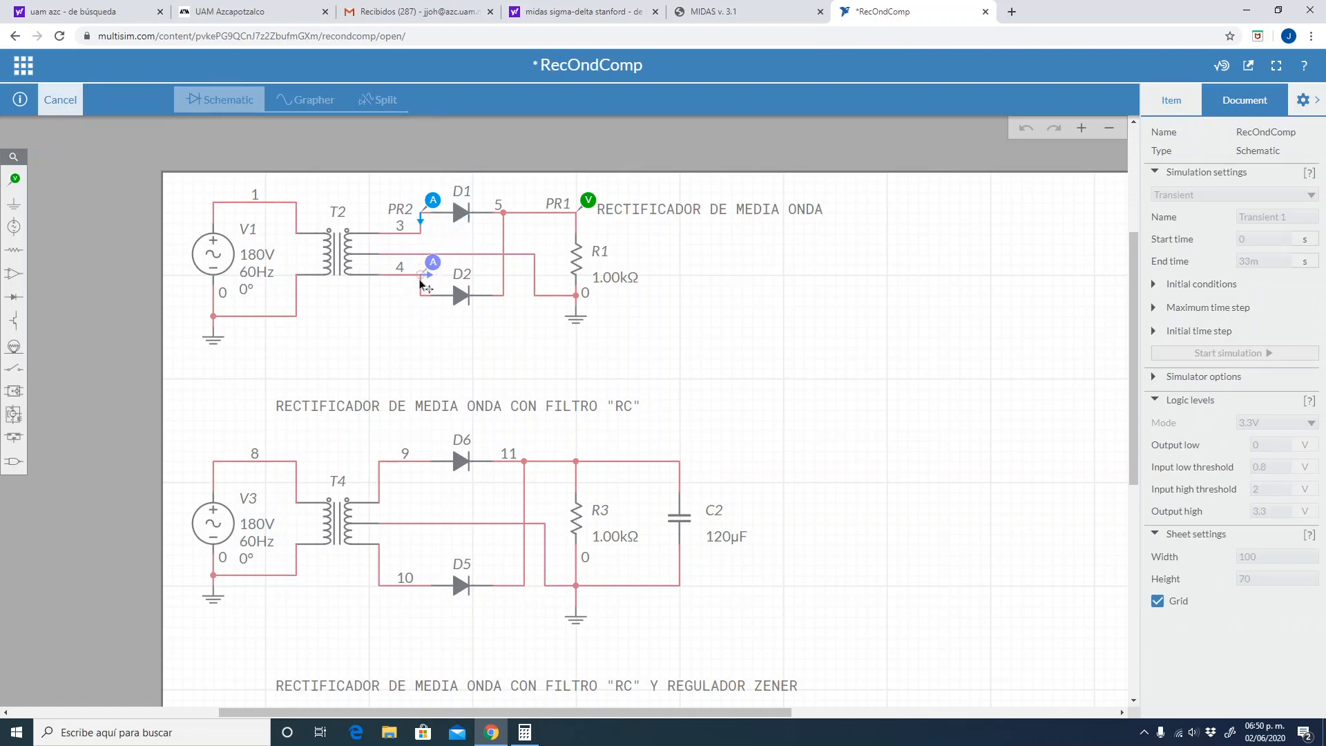
pyautogui.moveTo(402, 274); pyautogui.dragTo(419, 276)
pyautogui.click(419, 280)
pyautogui.click(376, 333)
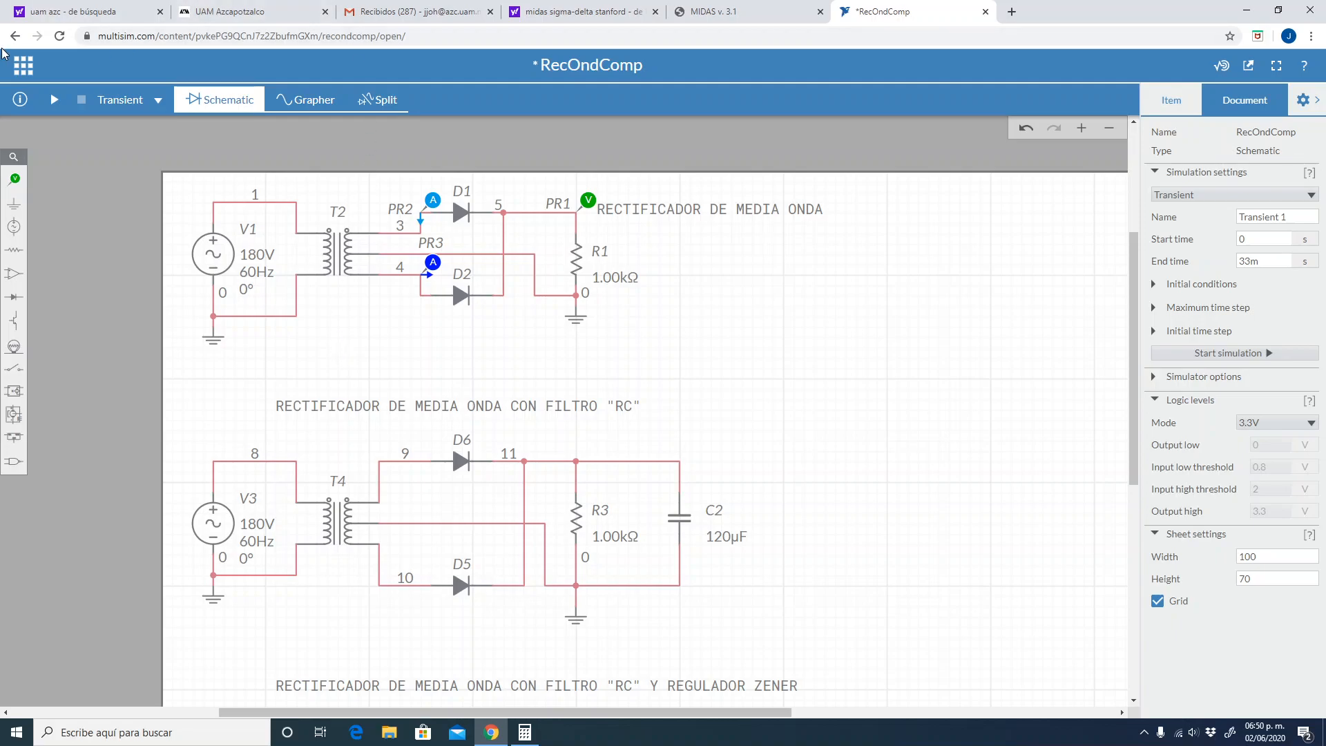
# Save the RecOndComp circuit and run the transient simulation with the two diode current probes
pyautogui.click(20, 70)
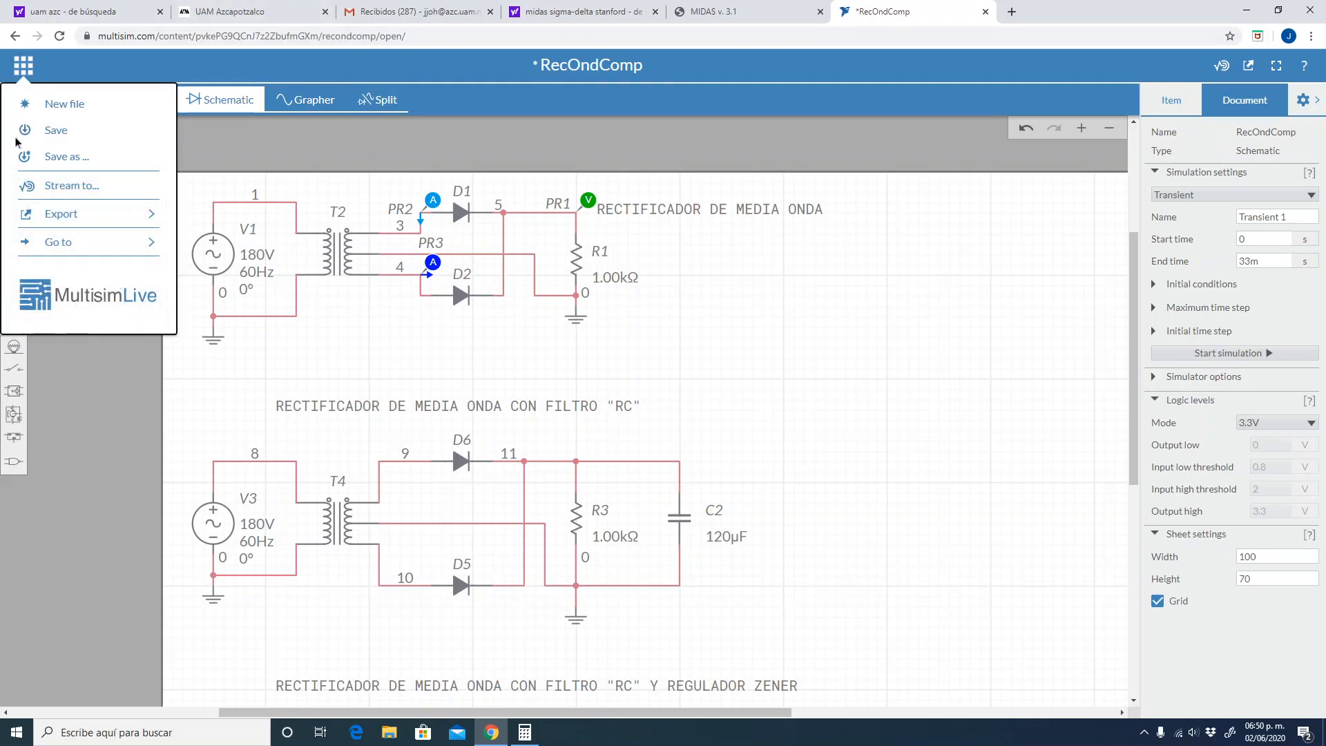
pyautogui.click(55, 129)
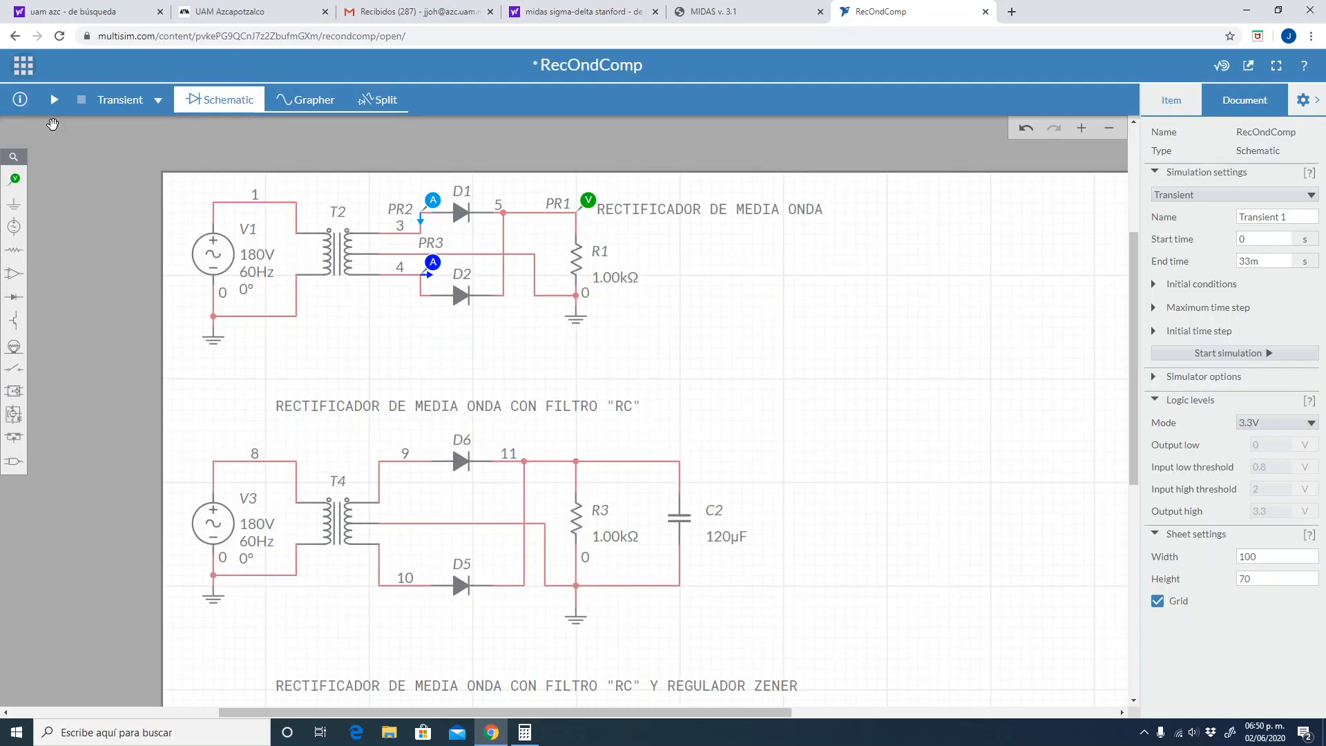
pyautogui.click(55, 100)
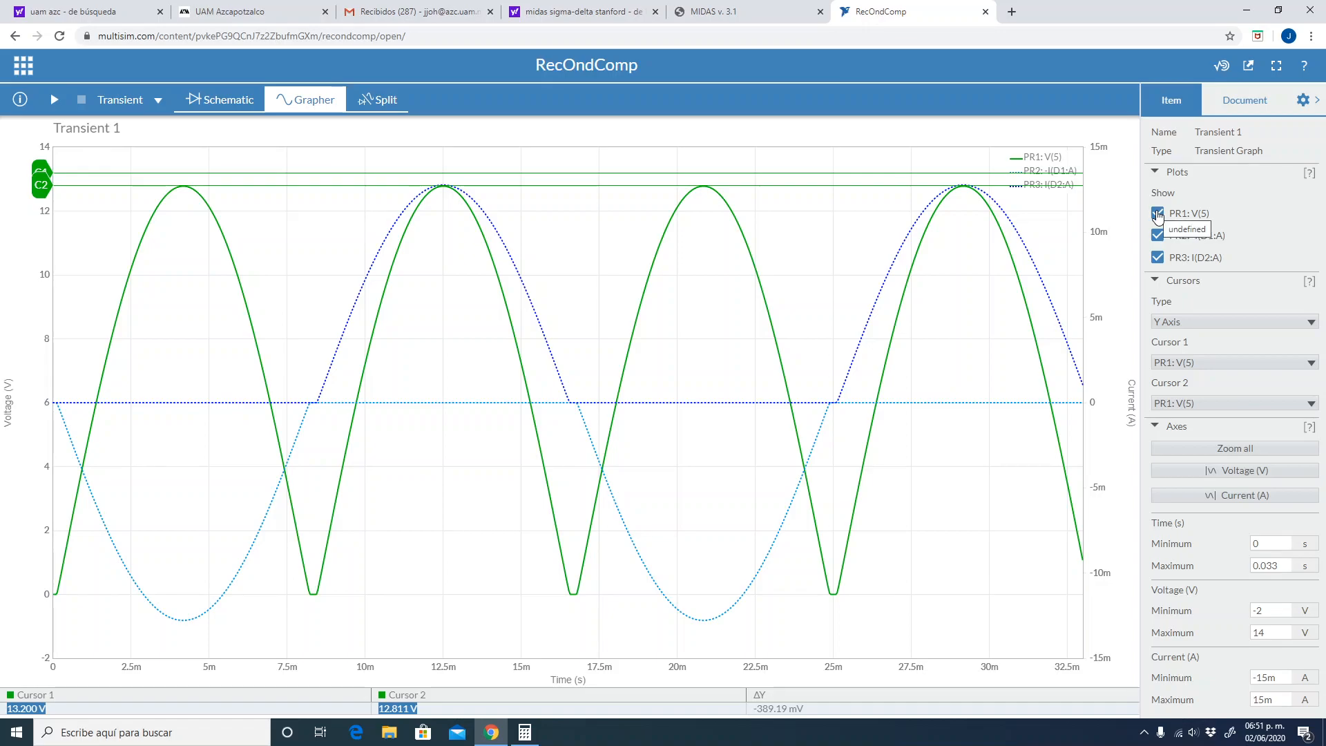
pyautogui.click(1171, 362)
pyautogui.click(1171, 363)
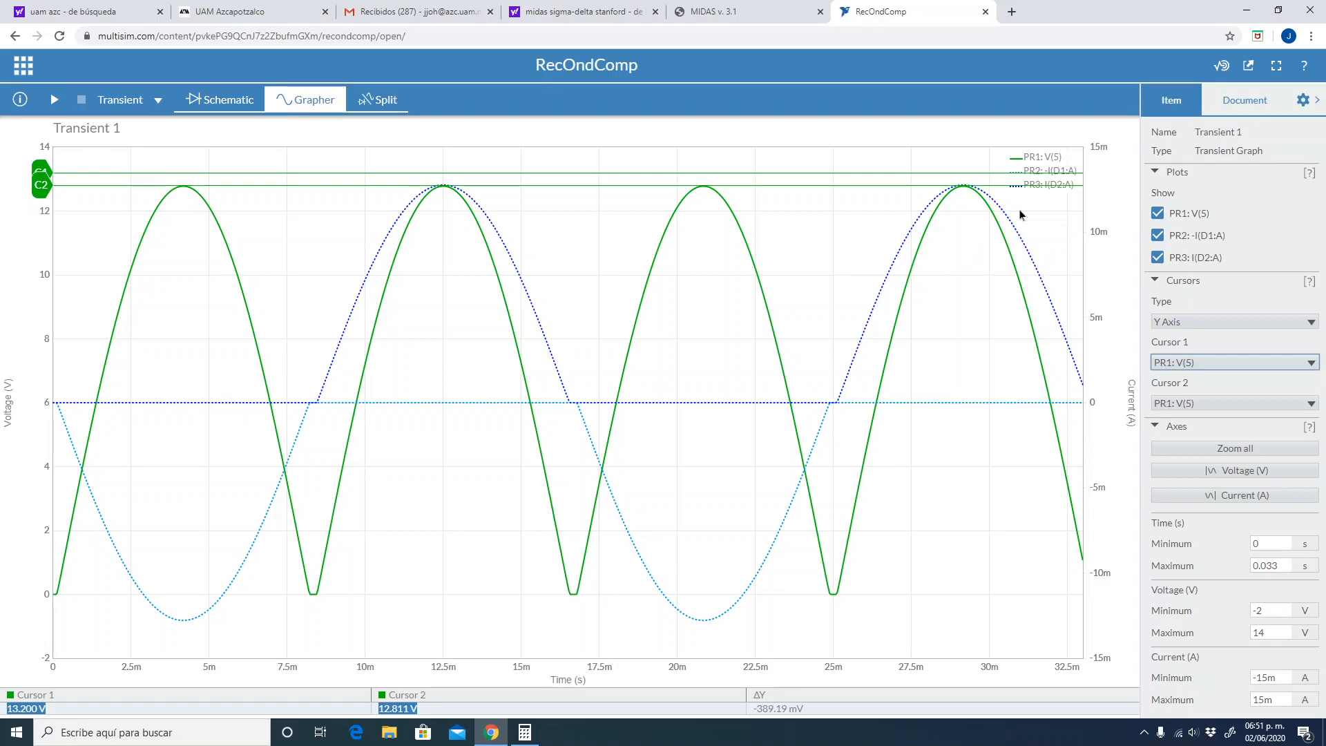
# Set the plot color of the PR2 current probe at diode D1 to red
pyautogui.click(238, 101)
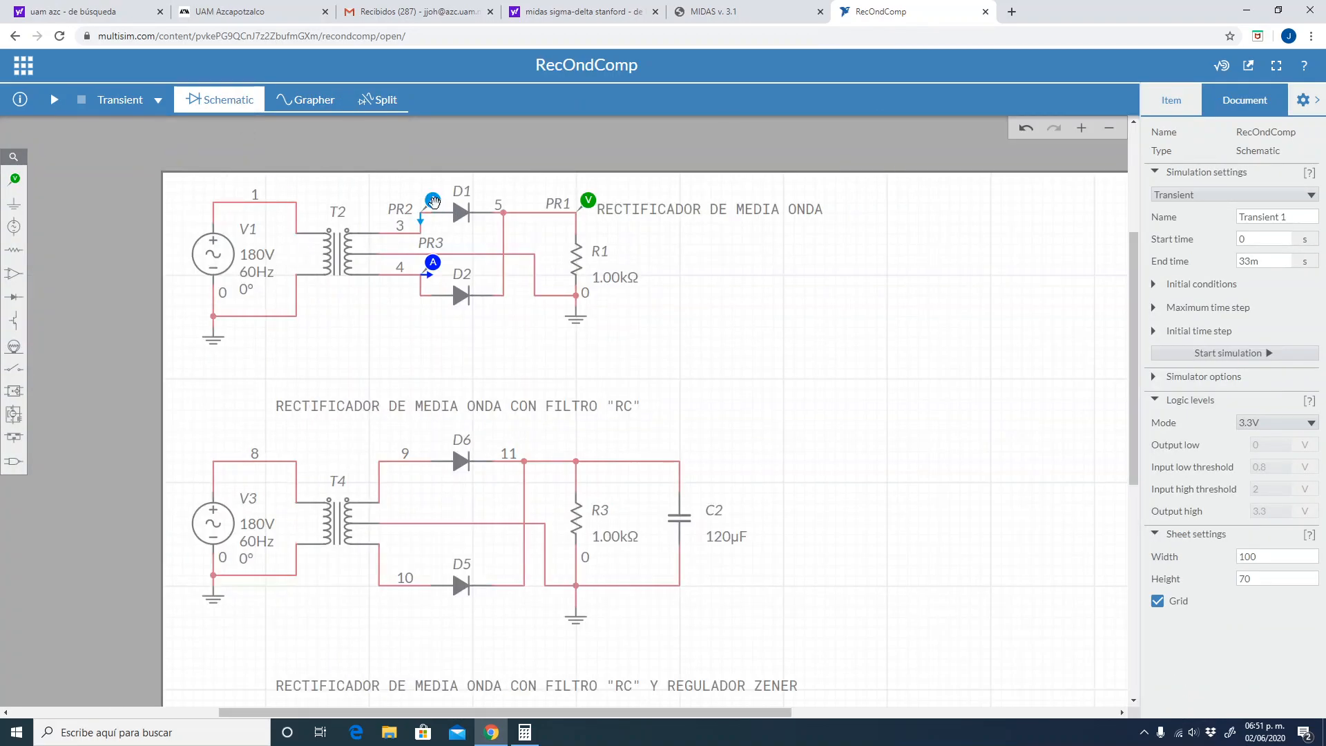
pyautogui.click(433, 201)
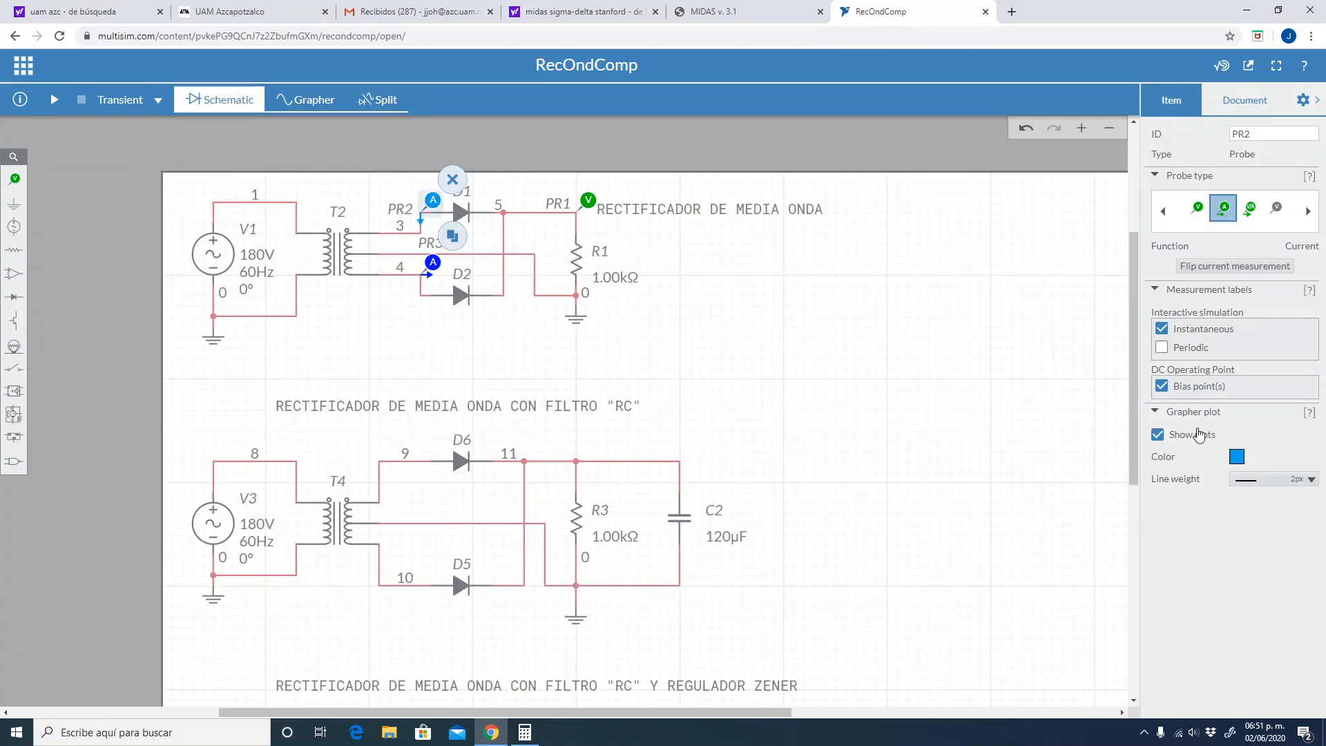
pyautogui.click(1235, 457)
pyautogui.click(1308, 497)
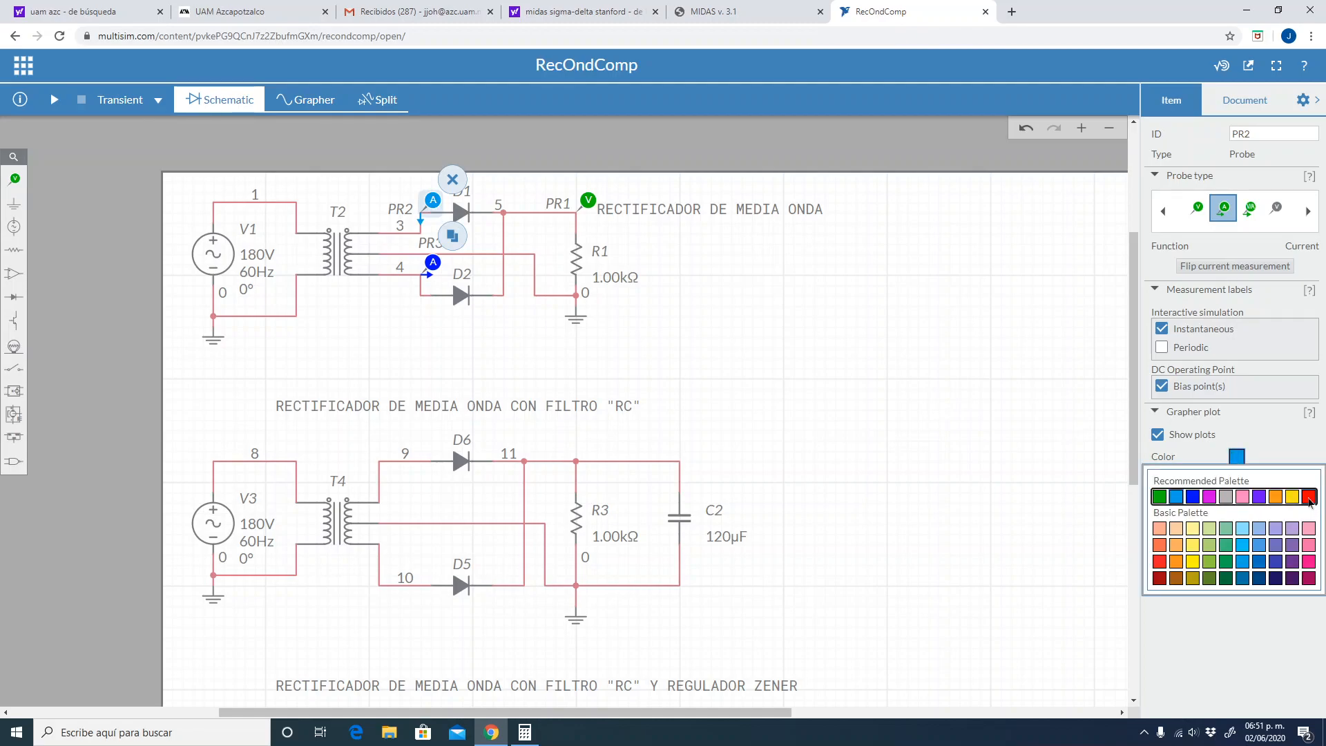
pyautogui.click(957, 360)
# Set the transient graph's cursor type to None and compare the diode current traces with the probes in the schematic
pyautogui.click(305, 100)
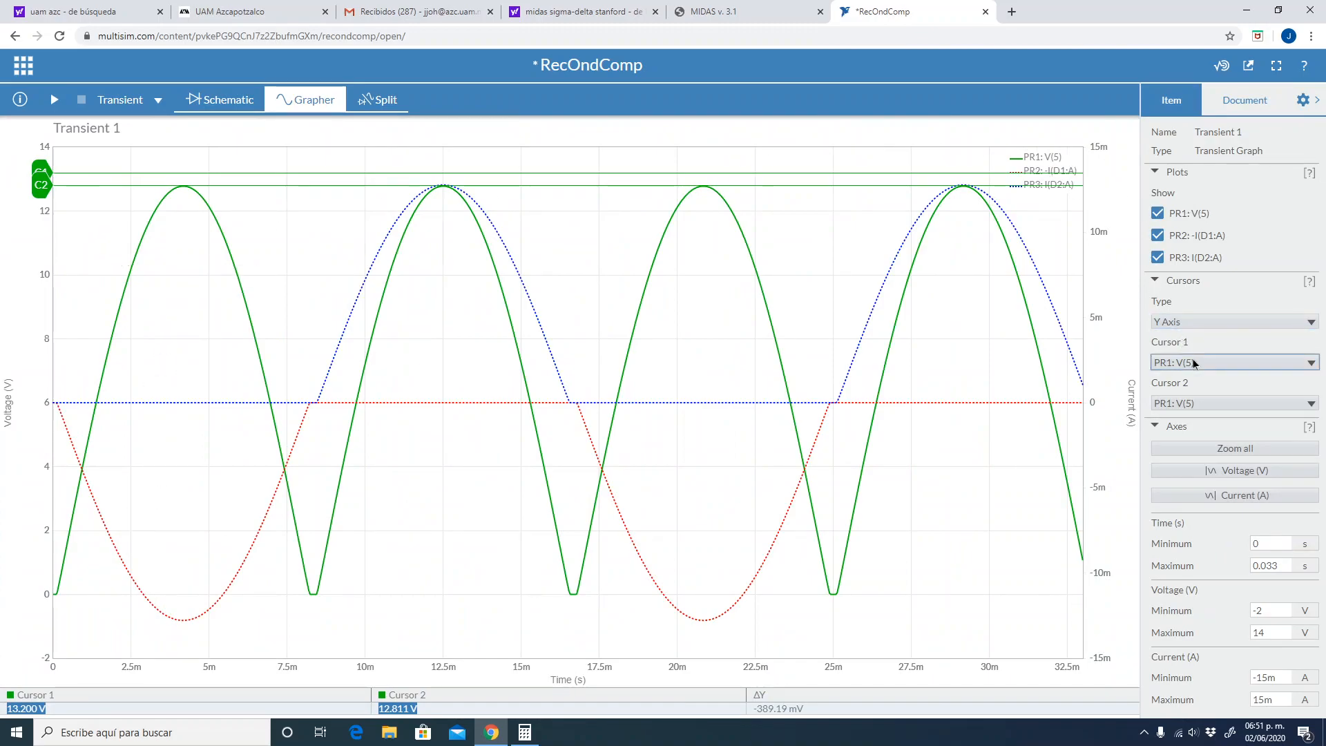
pyautogui.click(1195, 320)
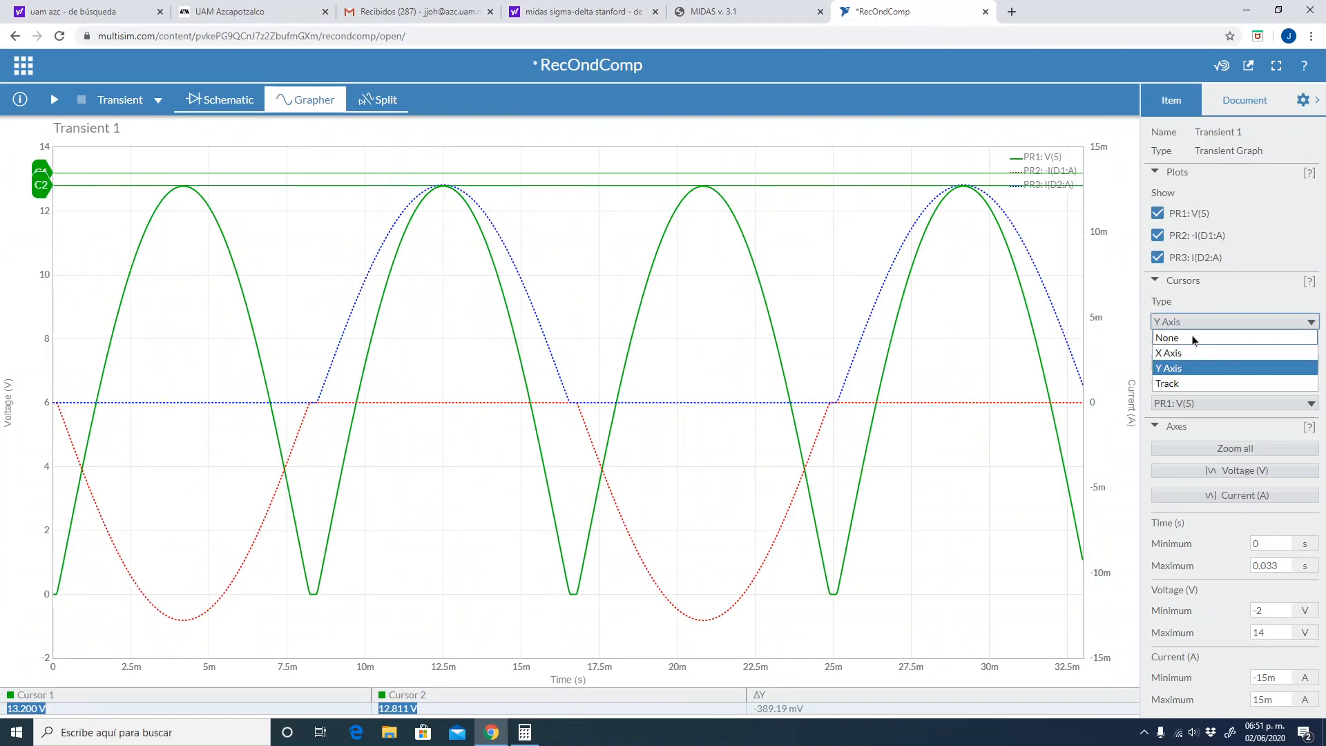
pyautogui.click(1191, 337)
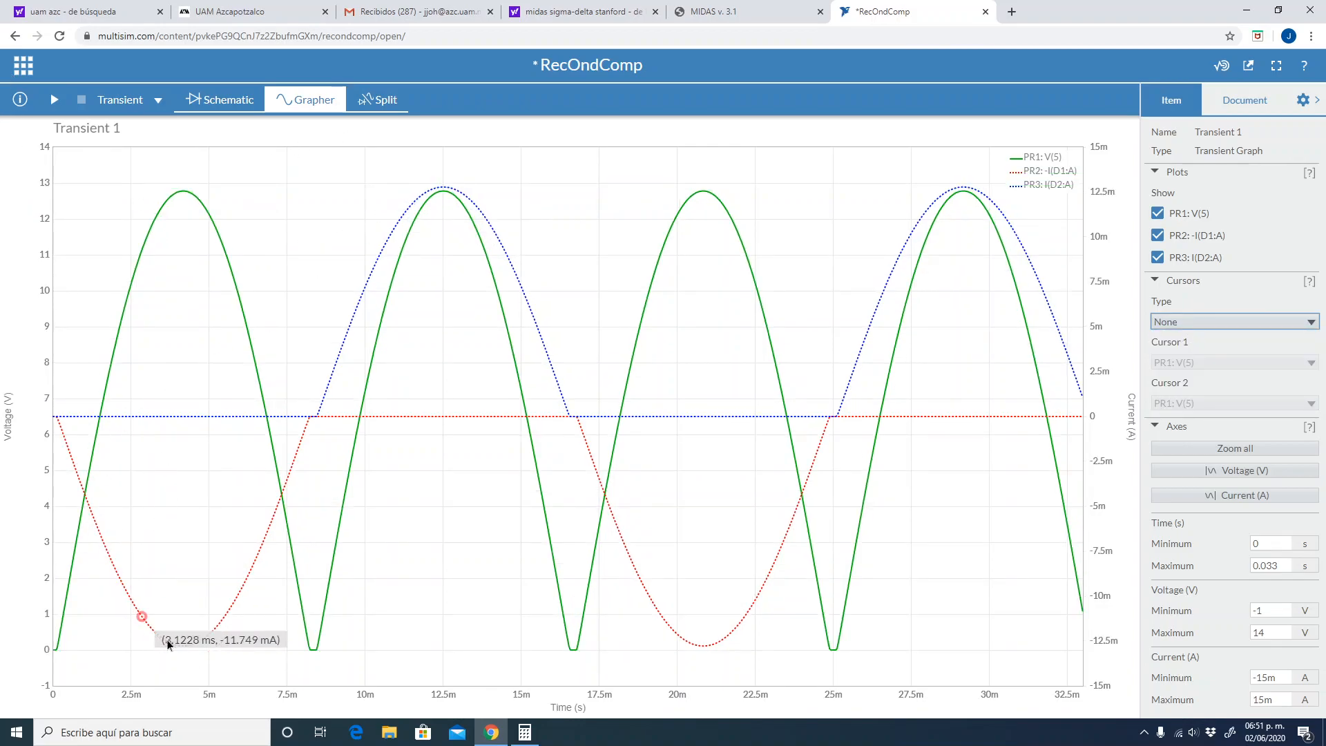
pyautogui.click(222, 102)
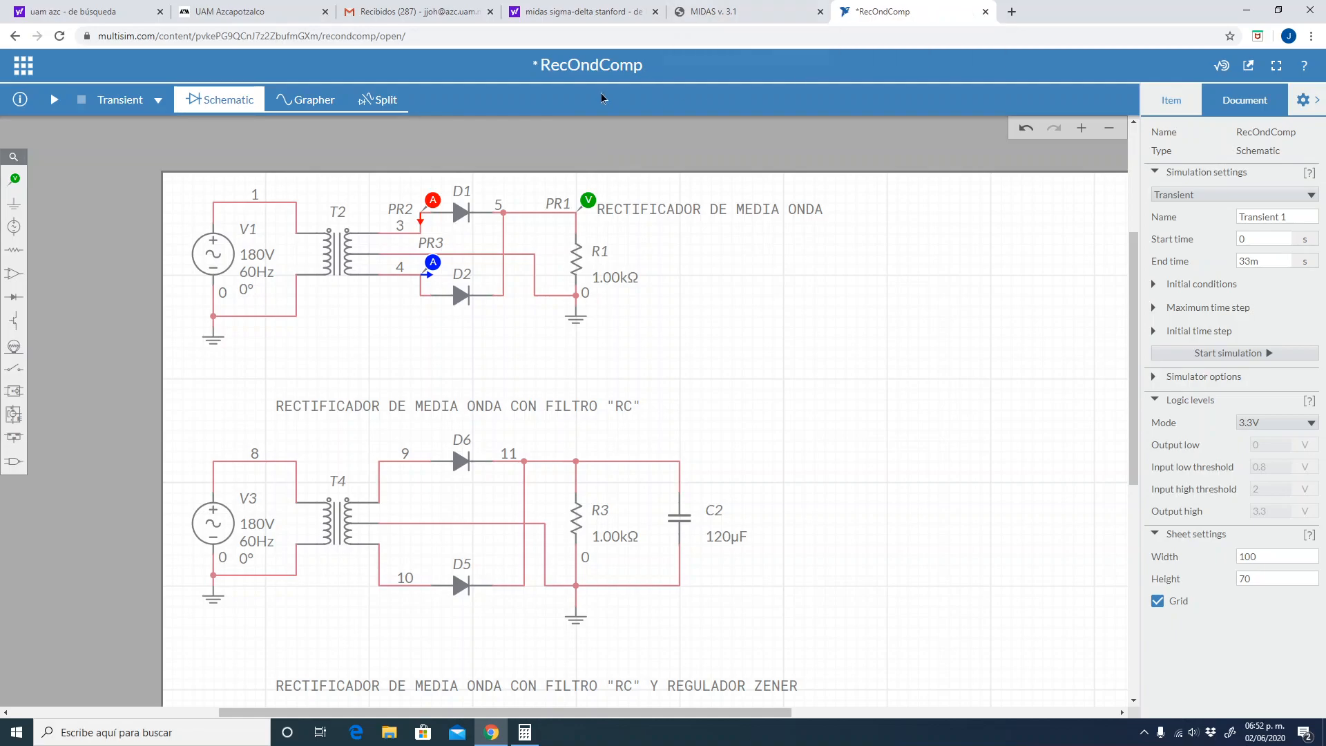
pyautogui.click(314, 106)
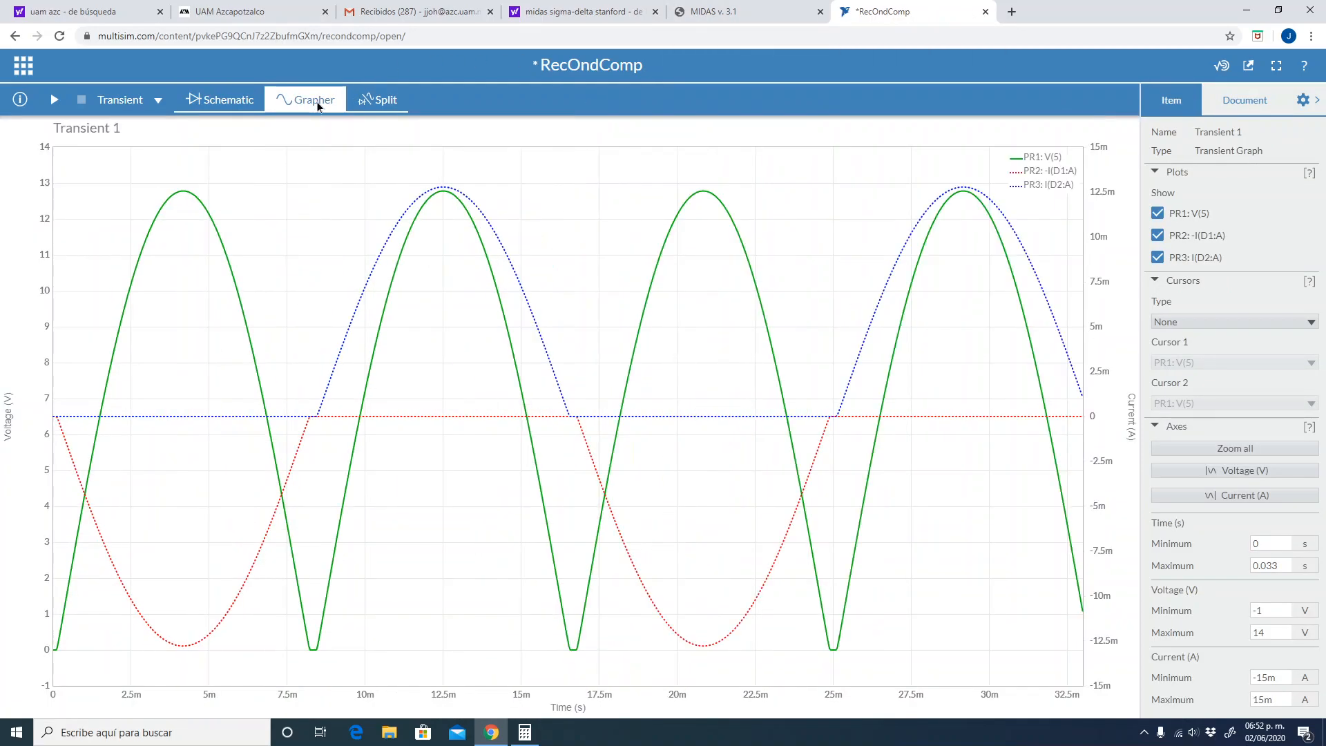
pyautogui.moveTo(506, 253)
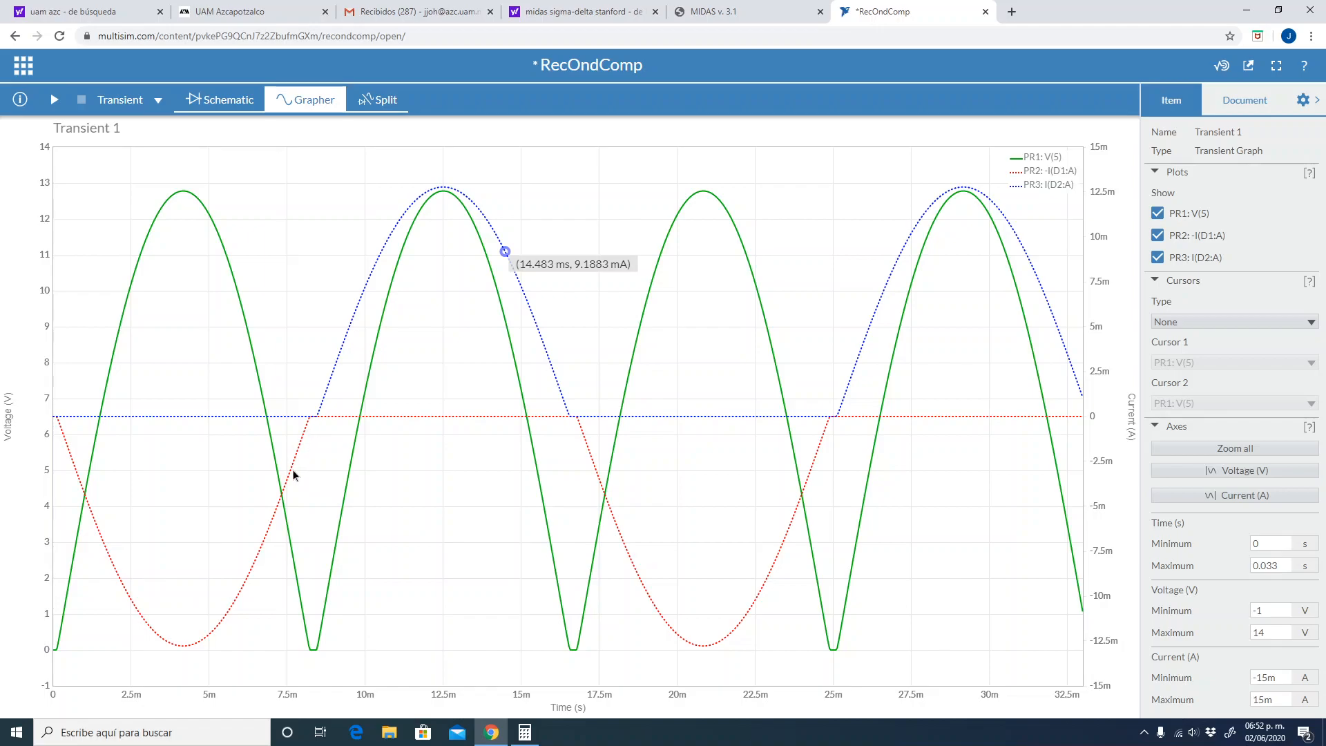
# Check a point on the diode D2 current trace and look over the rectifier circuits in the schematic
pyautogui.click(539, 320)
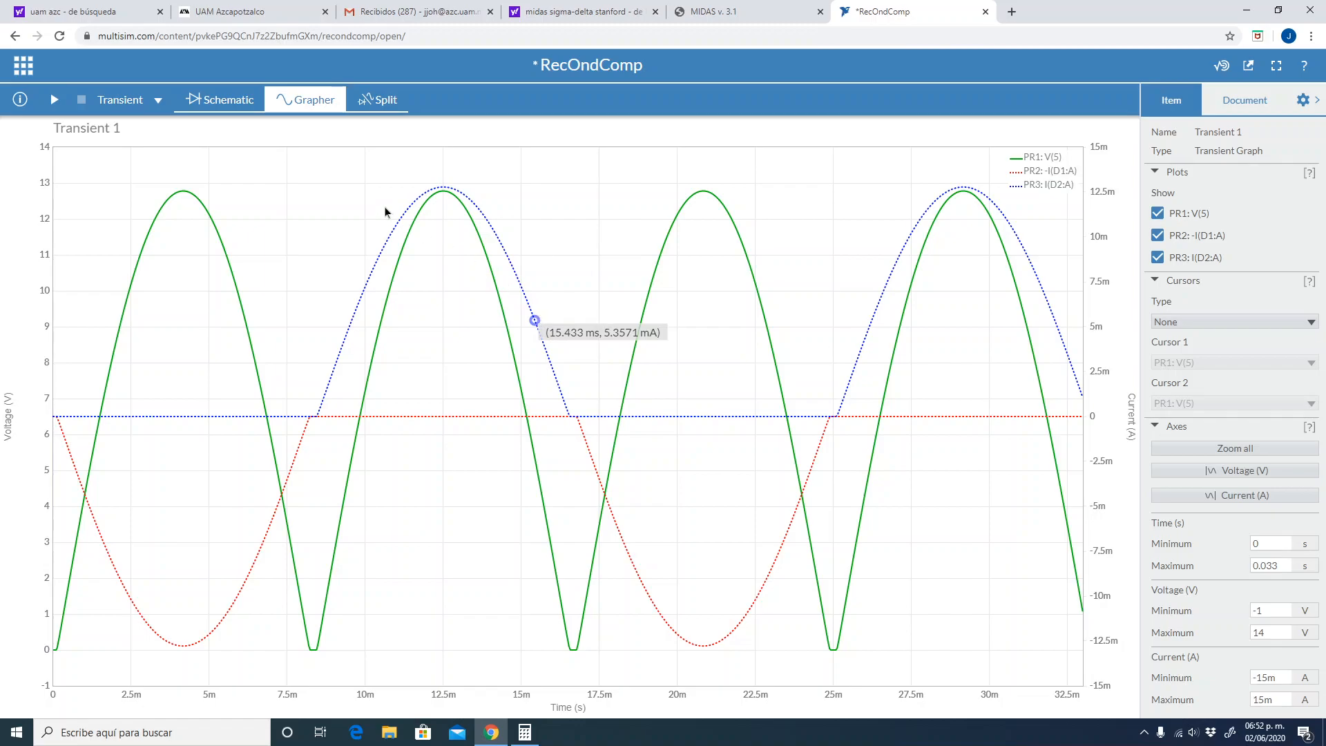
pyautogui.click(233, 103)
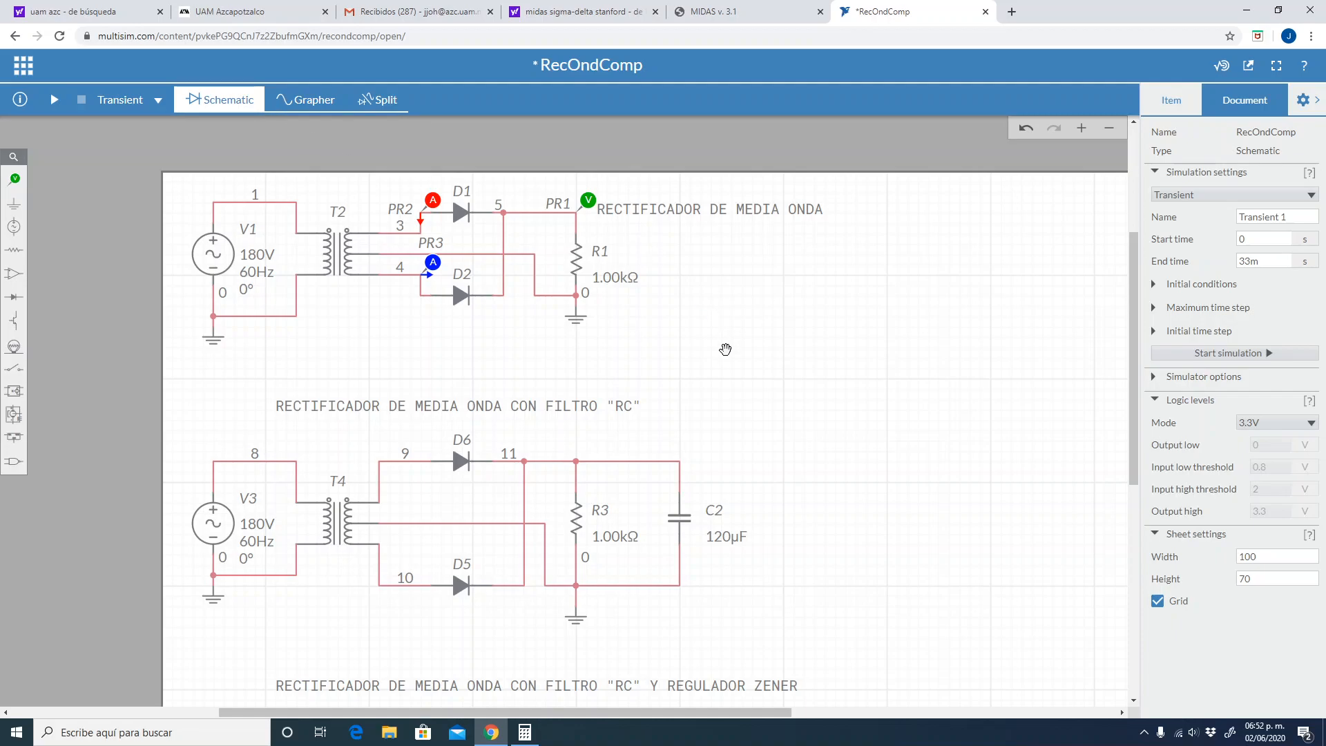
pyautogui.scroll(-1, 724, 349)
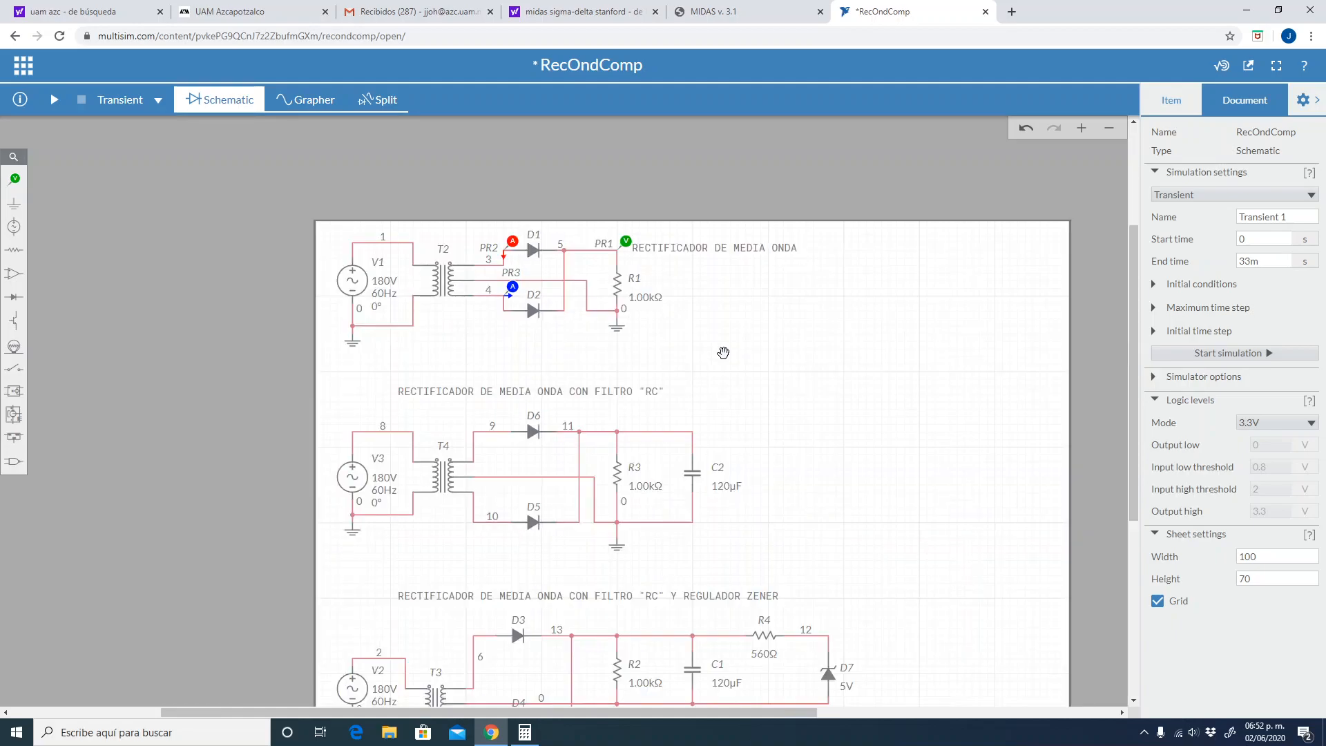
pyautogui.scroll(1, 723, 353)
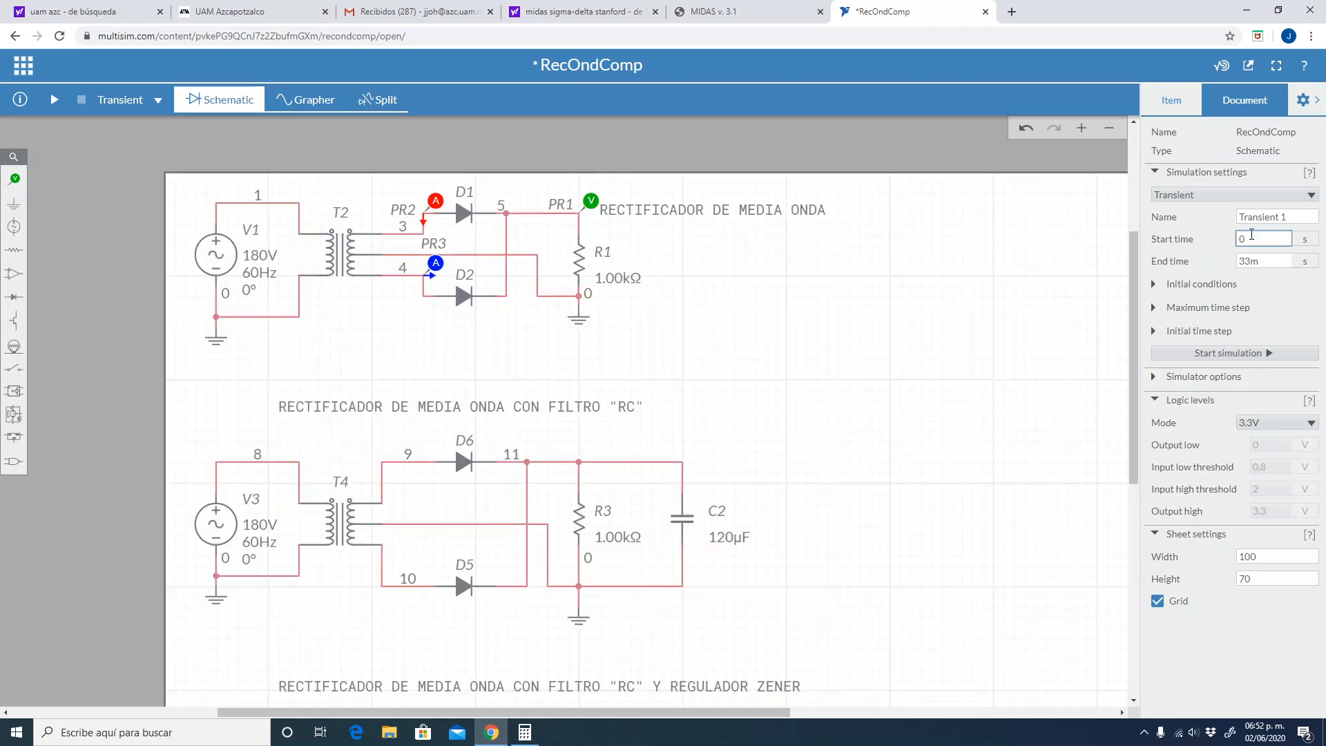
pyautogui.moveTo(1131, 328); pyautogui.dragTo(1132, 400)
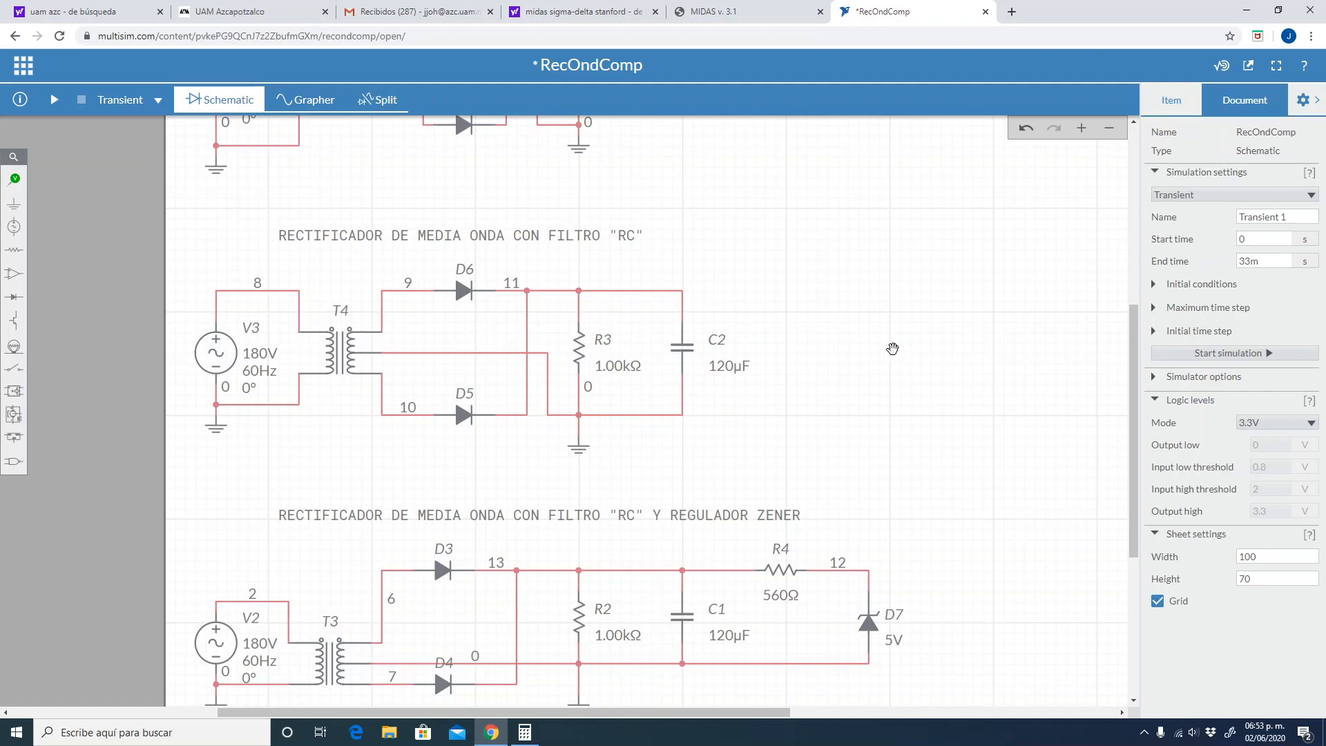
pyautogui.moveTo(1139, 414); pyautogui.dragTo(1145, 337)
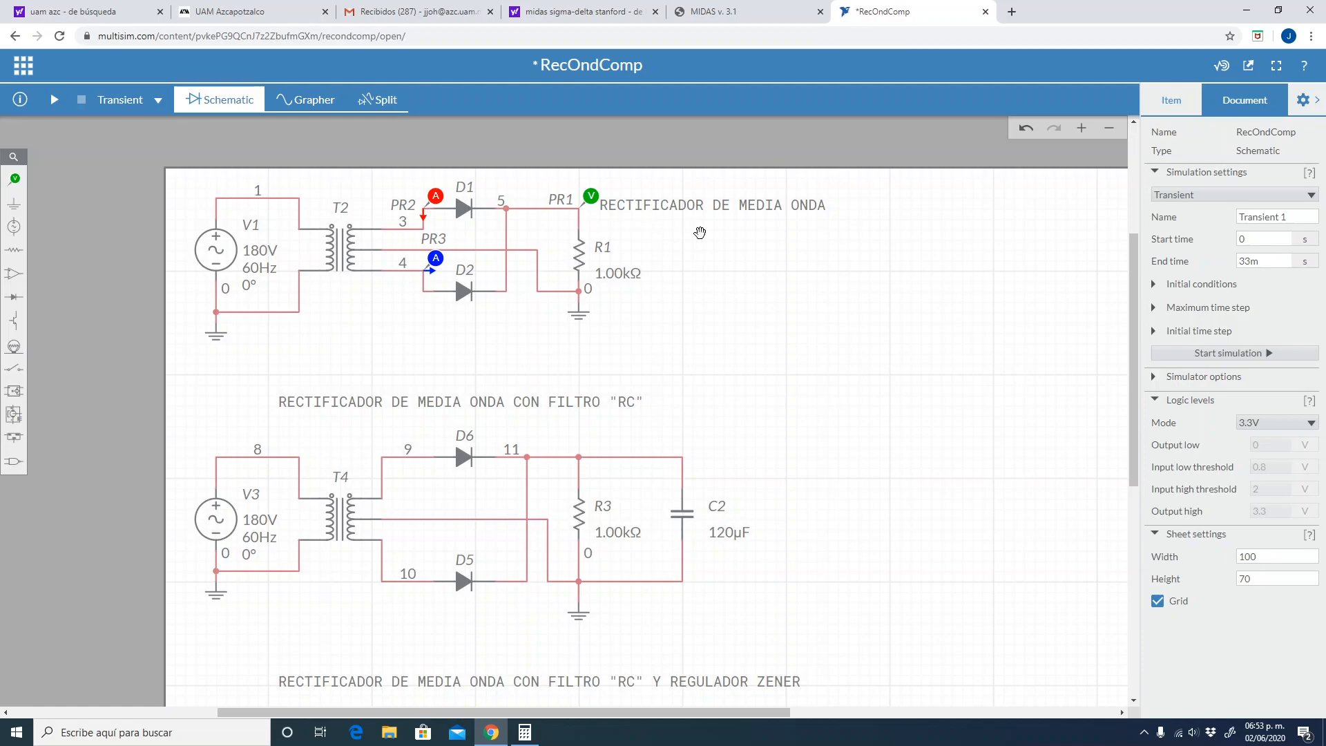
# Examine capacitor C2 and the wires connecting it in parallel with R3 in the RC-filtered rectifier
pyautogui.click(683, 516)
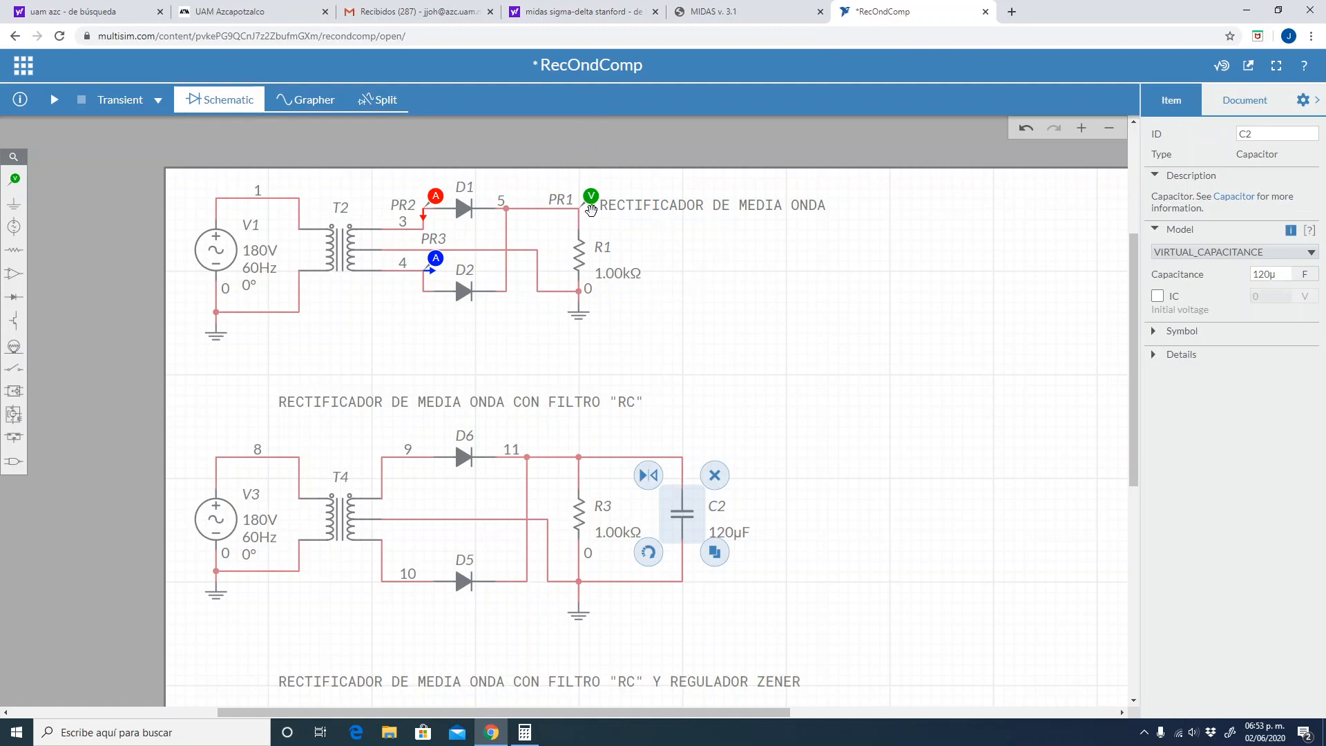
pyautogui.click(615, 454)
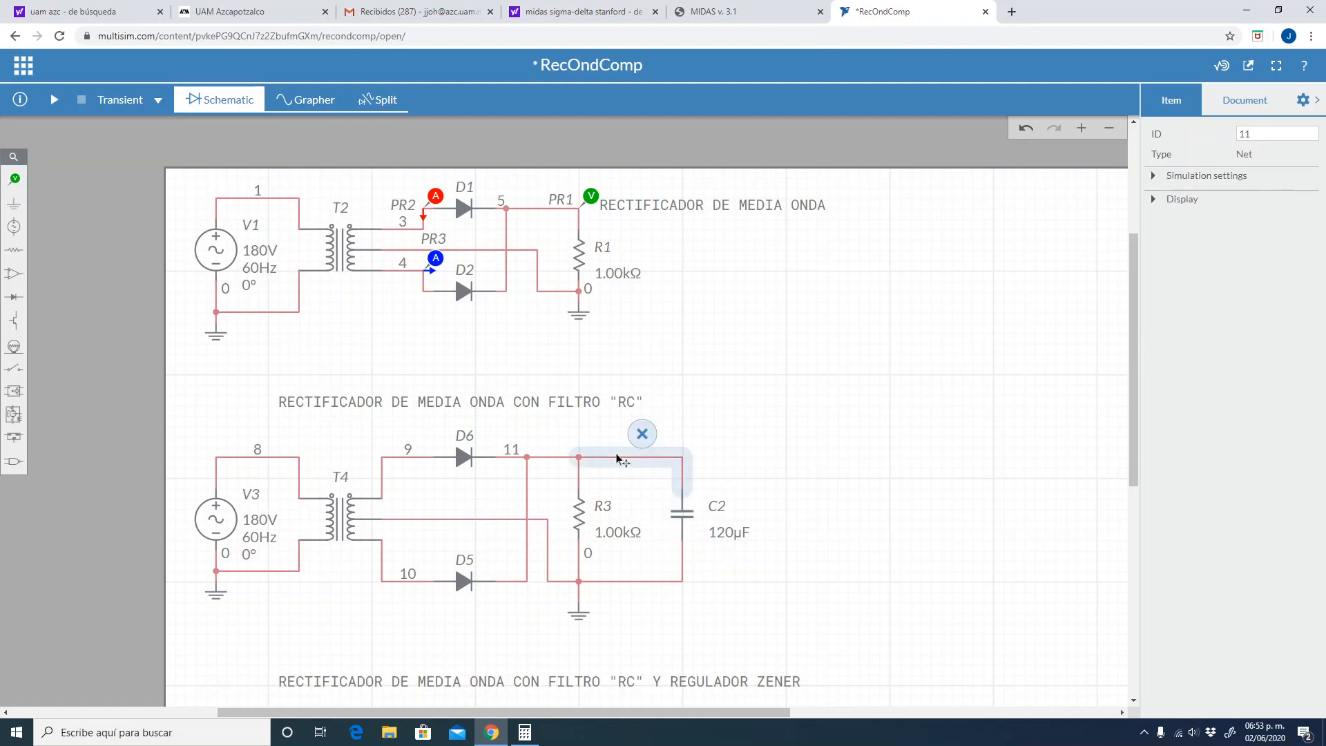
pyautogui.click(639, 579)
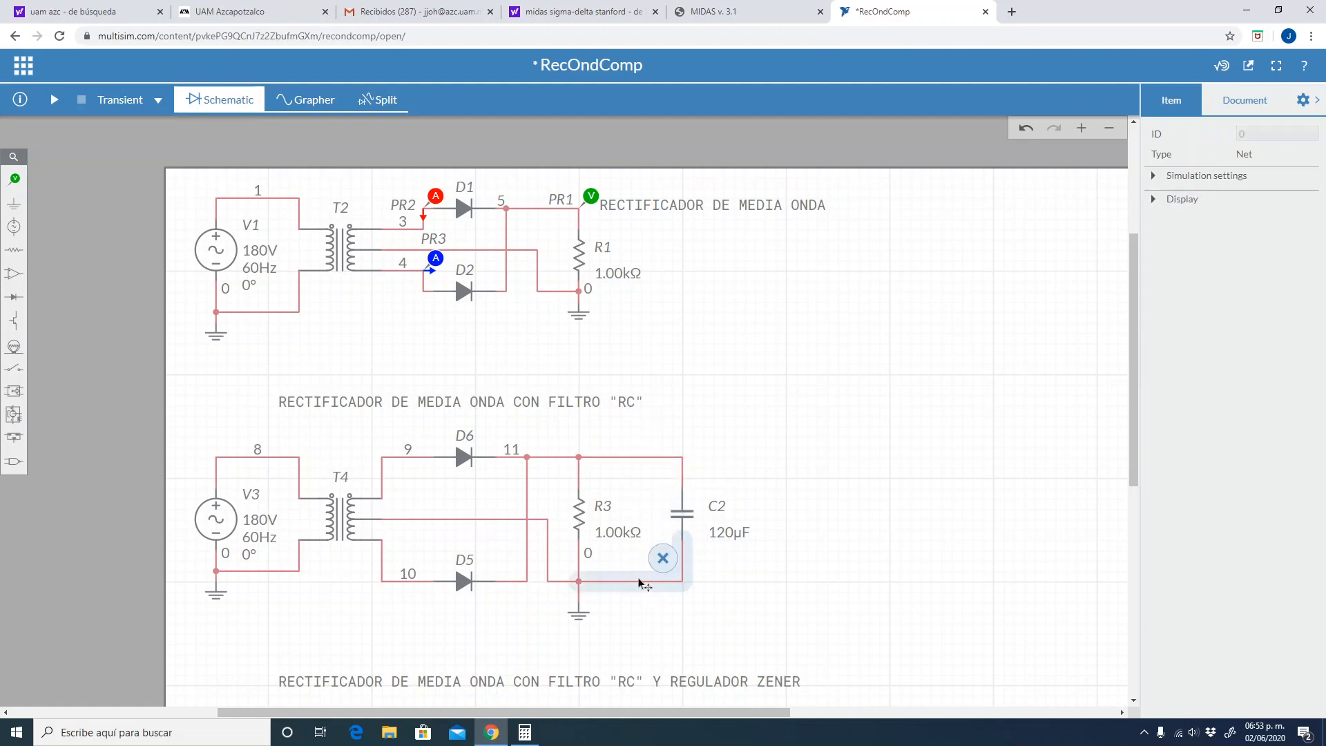
pyautogui.click(599, 458)
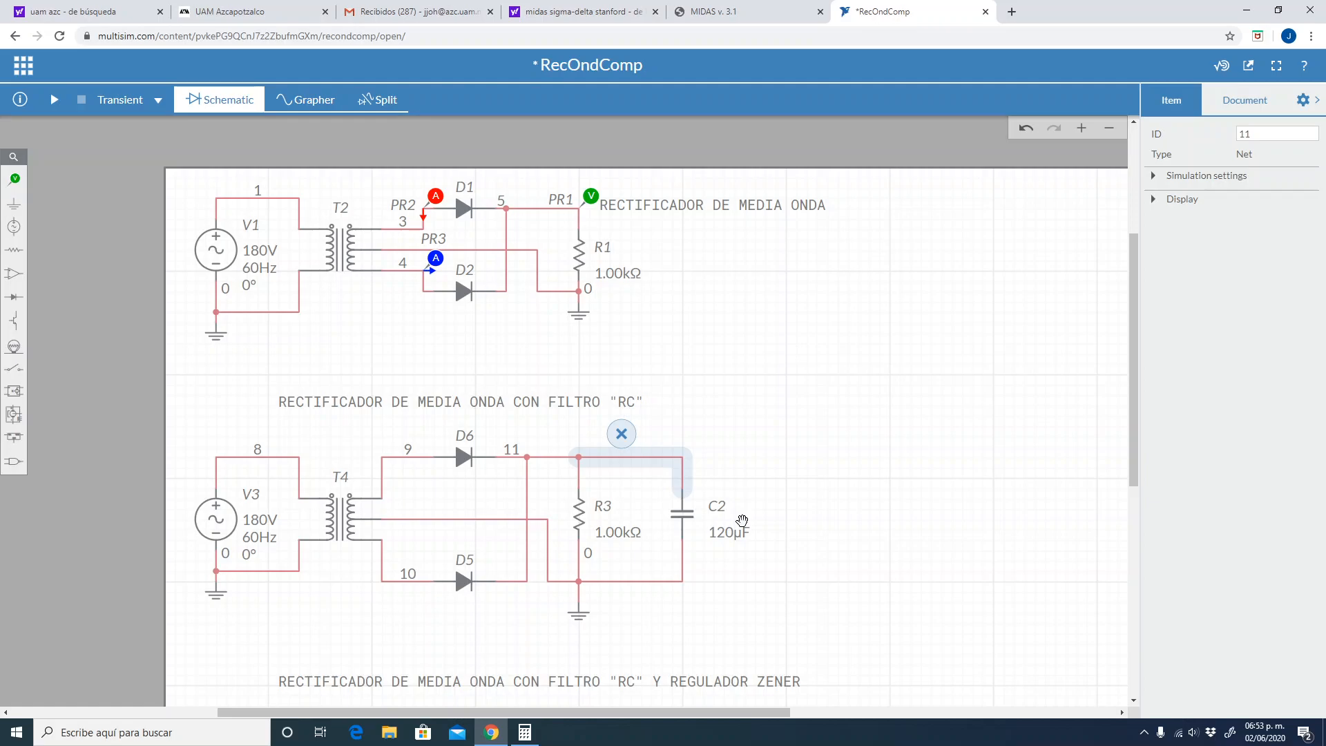
pyautogui.click(780, 440)
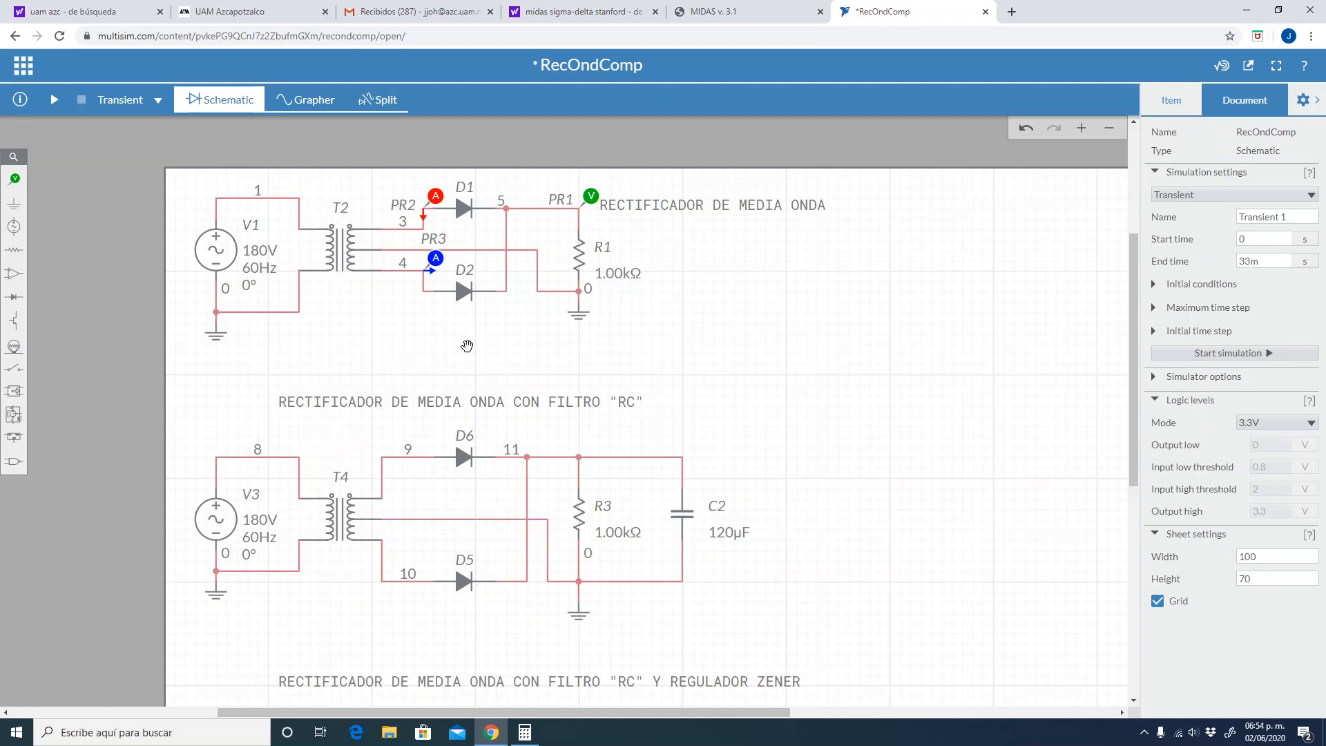
# Delete current probes PR2 and PR3 and voltage probe PR1 from the unfiltered rectifier circuit
pyautogui.click(437, 196)
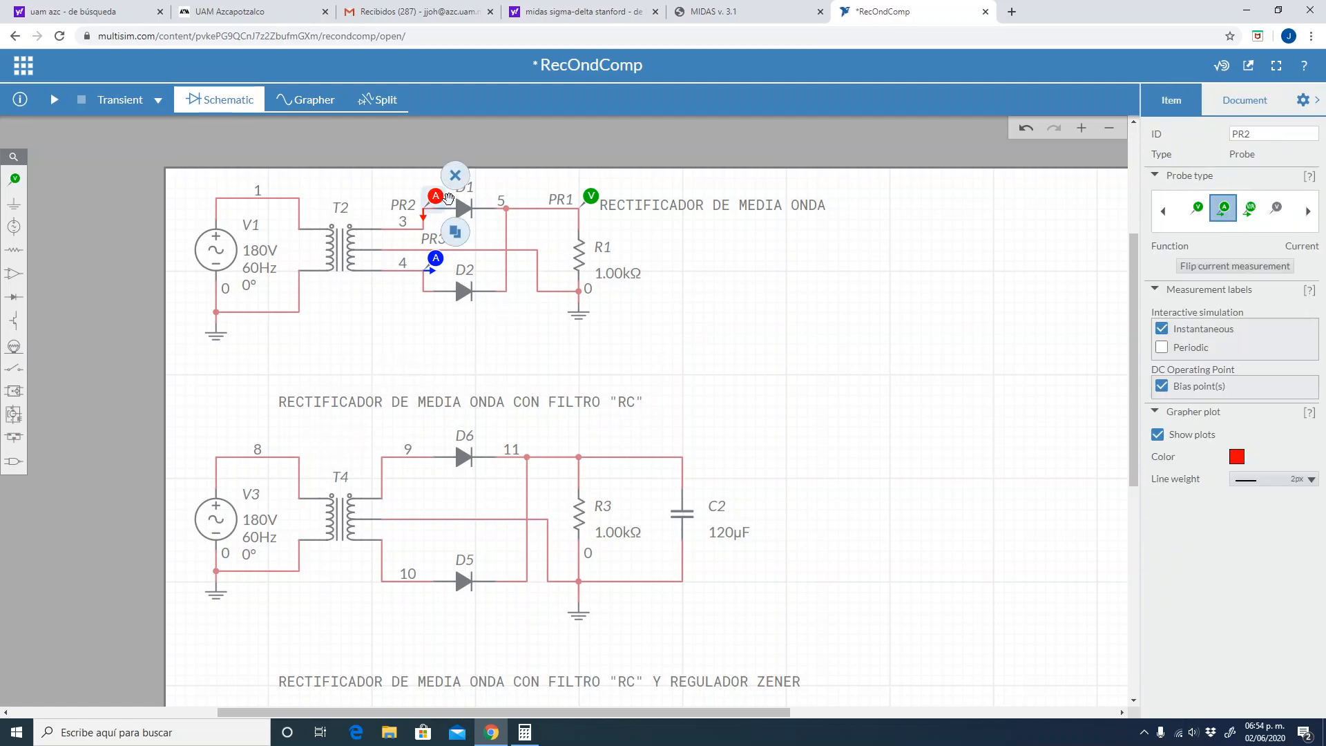
pyautogui.click(455, 178)
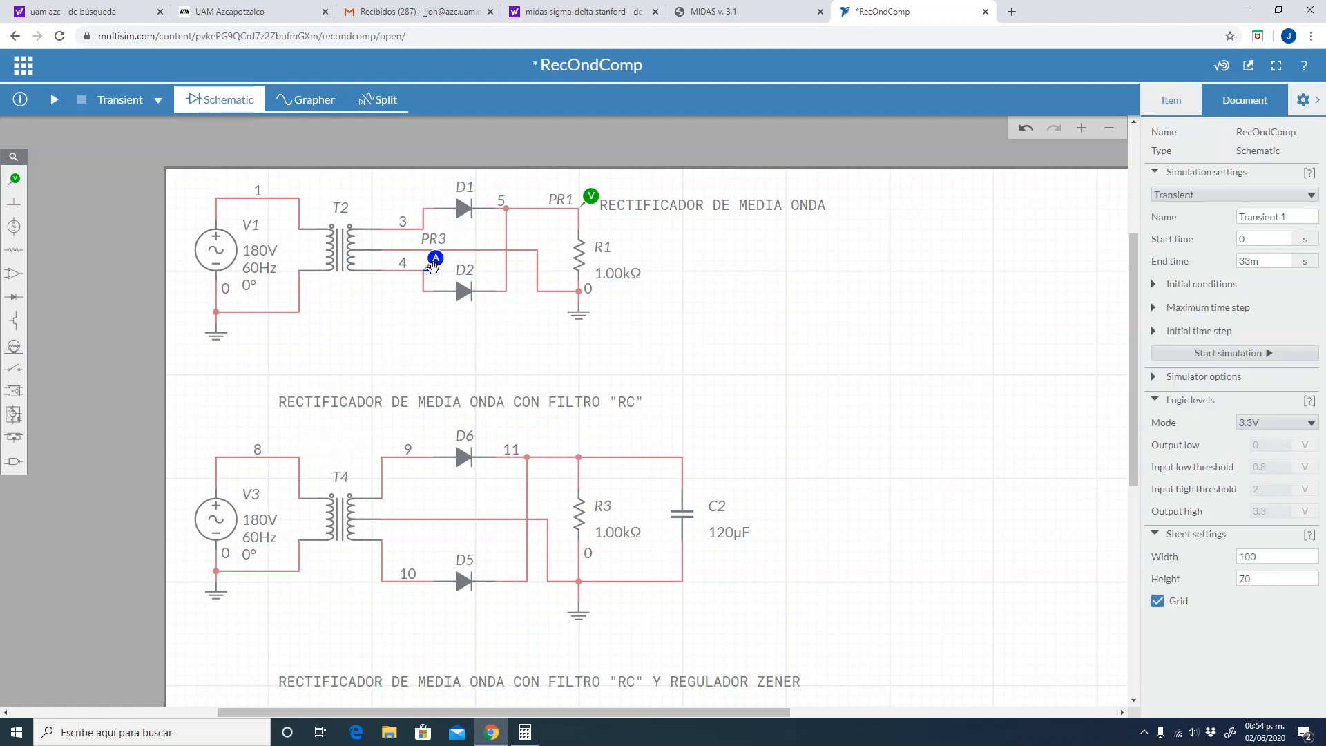
pyautogui.click(436, 258)
pyautogui.click(455, 238)
pyautogui.click(593, 195)
pyautogui.click(614, 177)
# Compare the node 5 wire feeding R1 with the node 11 wire feeding R3 and C2
pyautogui.click(534, 460)
pyautogui.click(620, 458)
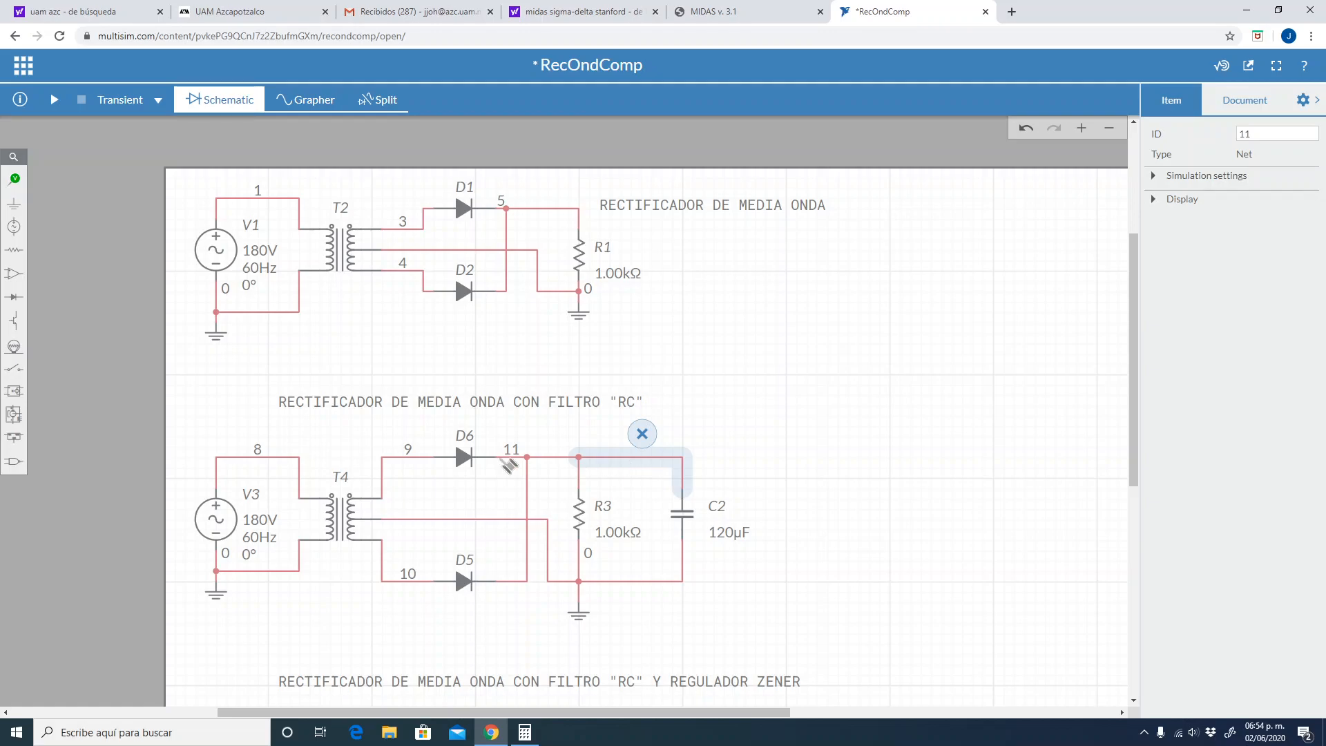
pyautogui.click(534, 461)
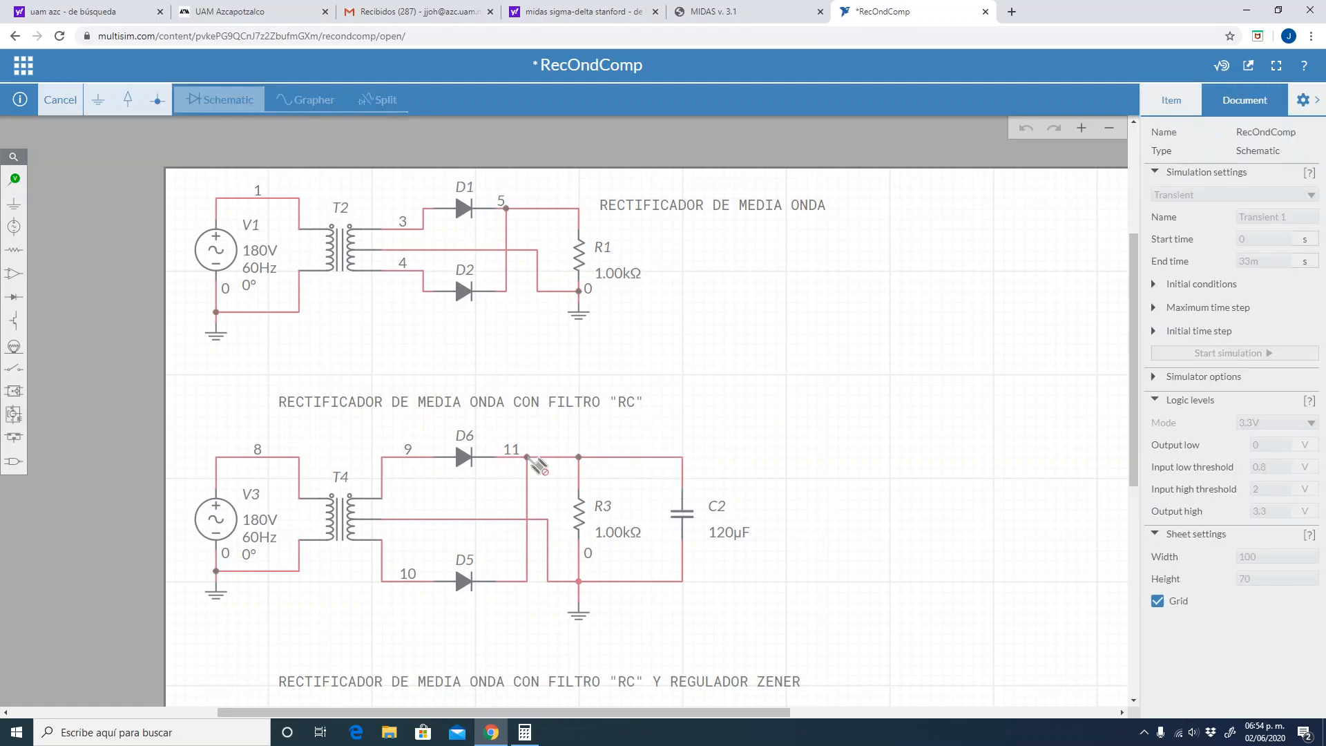
pyautogui.press('Escape')
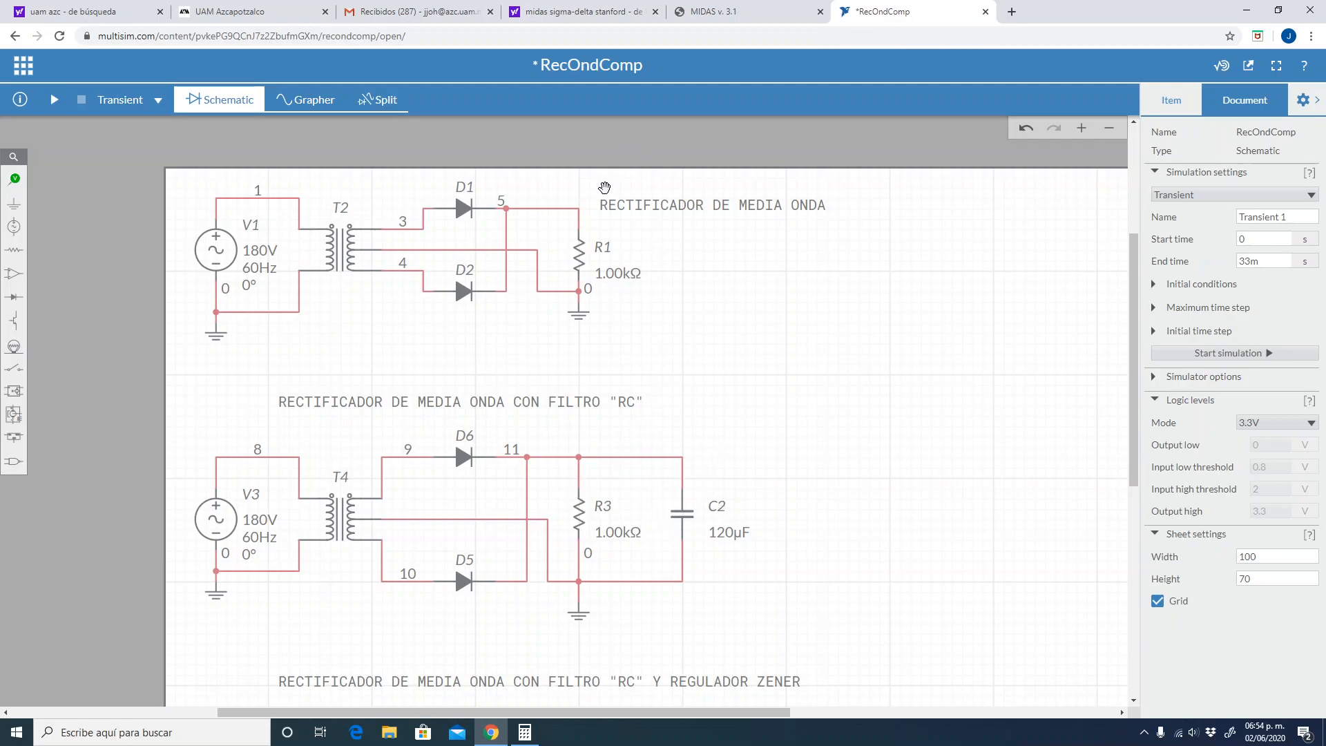
pyautogui.click(575, 216)
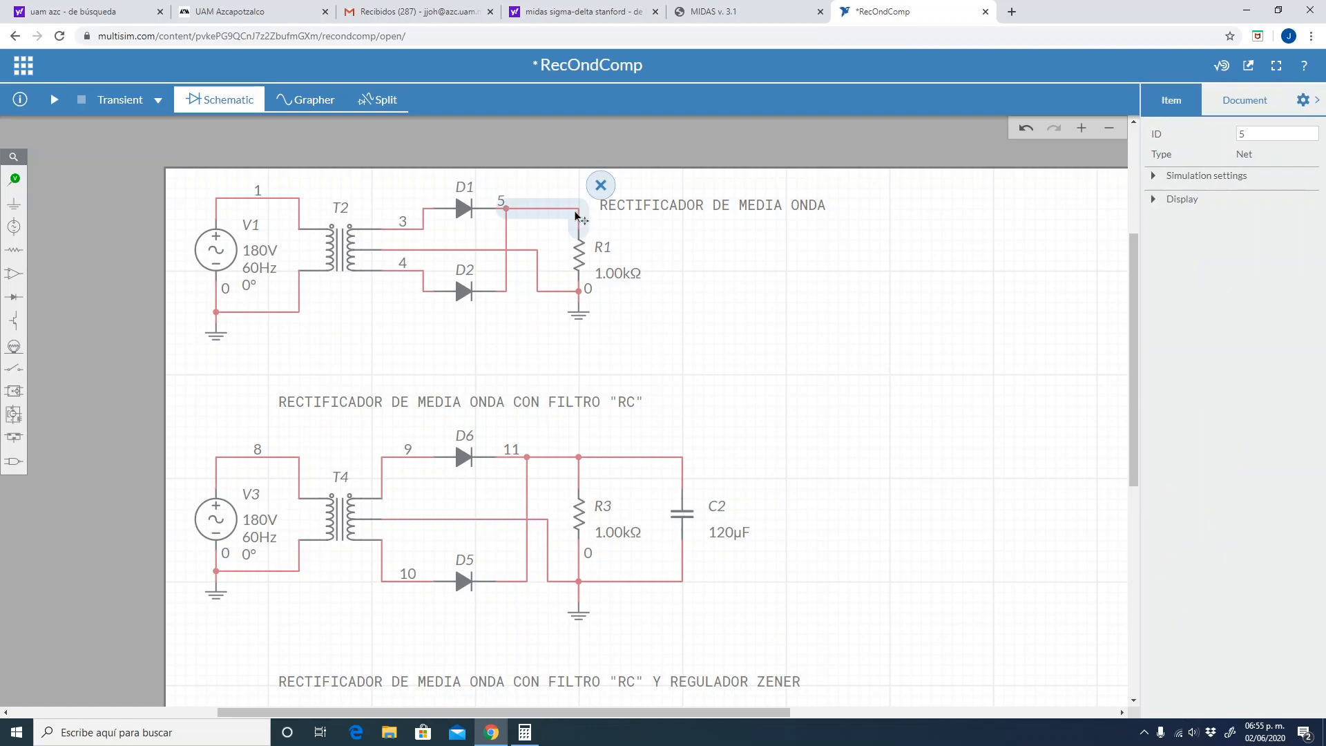
pyautogui.click(631, 457)
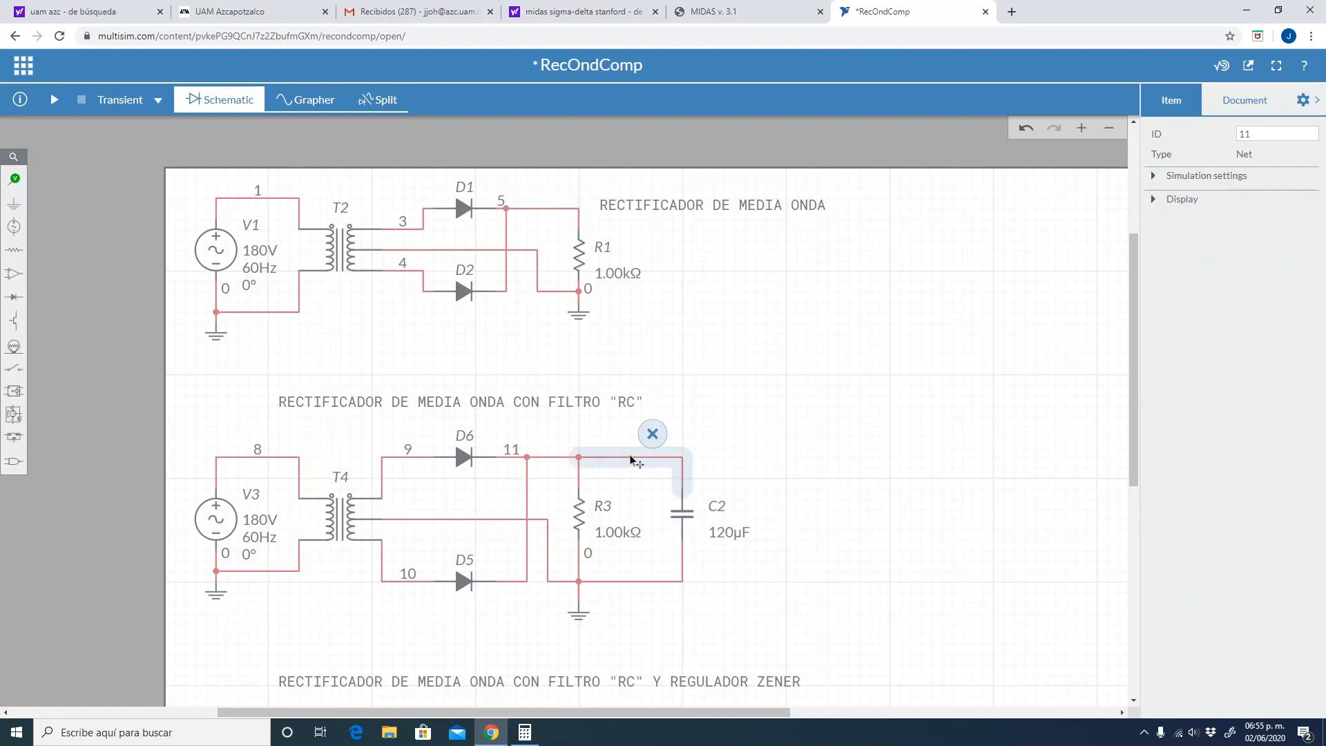
pyautogui.click(774, 442)
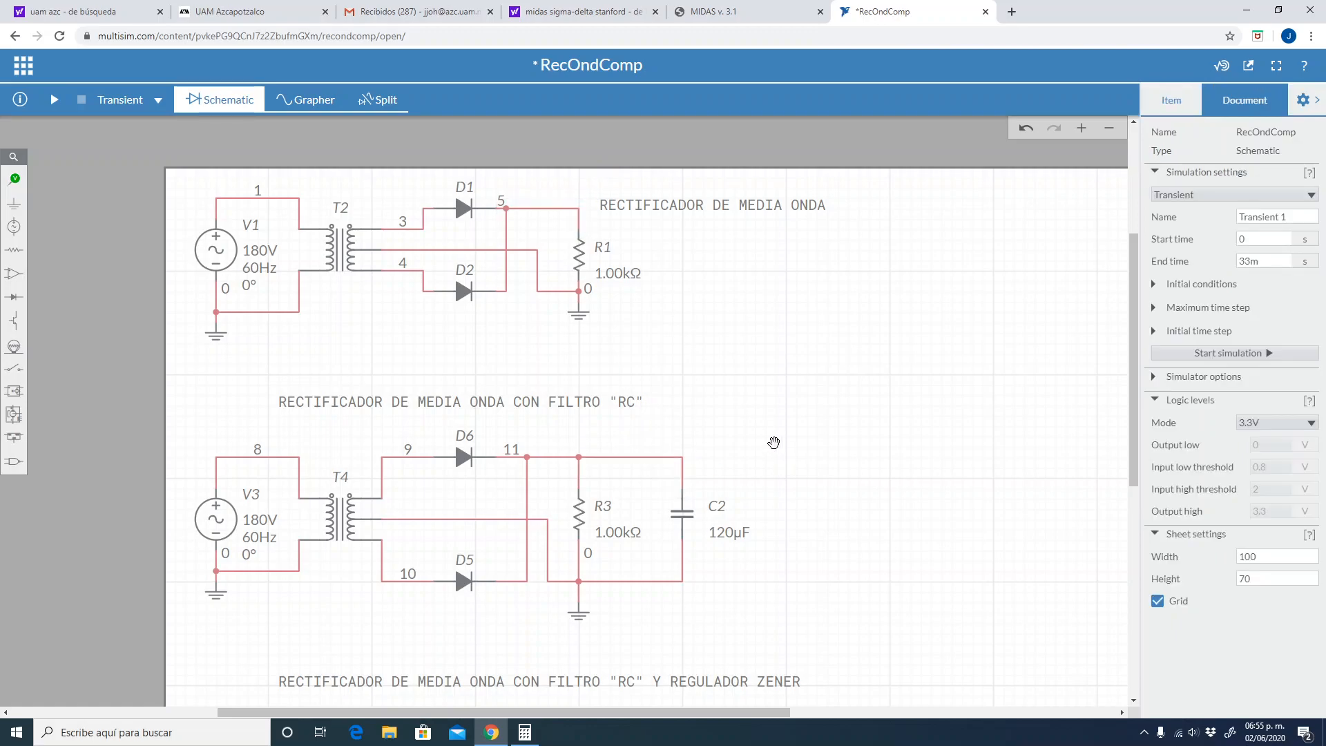
# Place a voltage probe on the node 11 wire at capacitor C2 of the RC-filtered rectifier
pyautogui.click(14, 178)
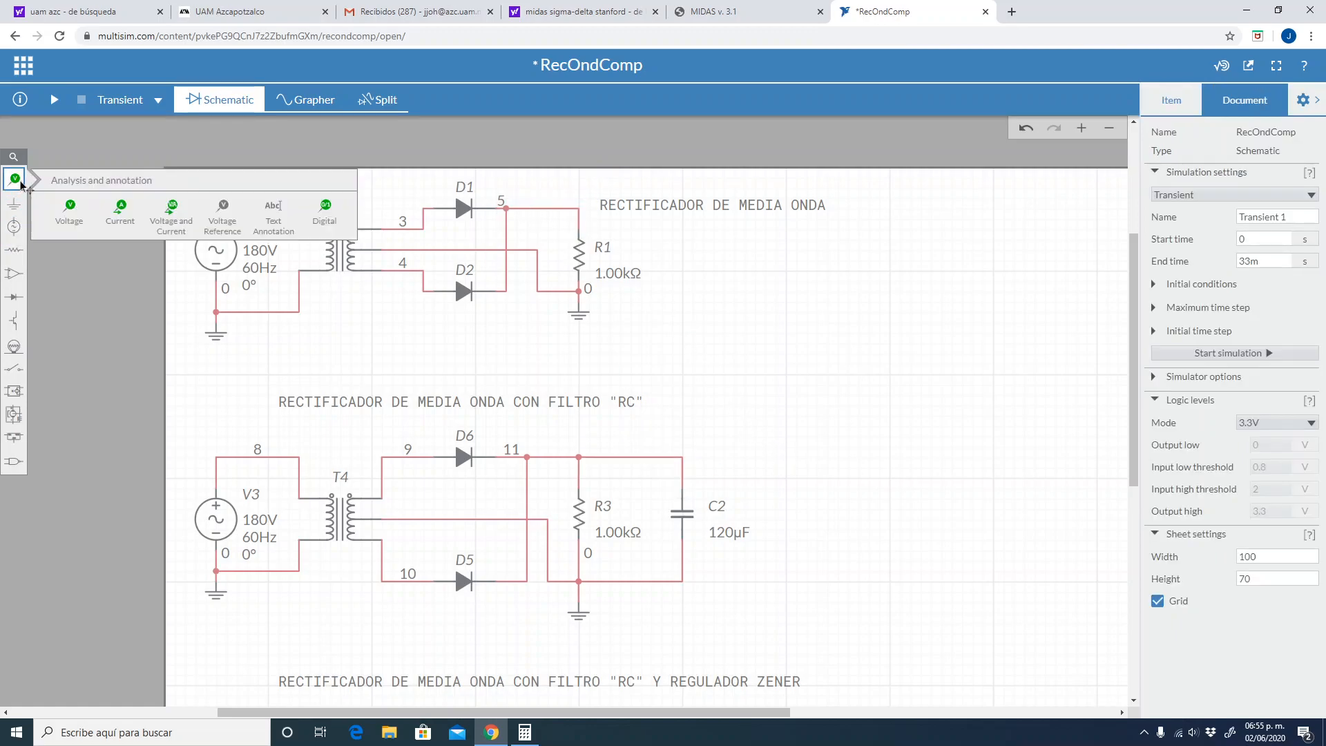
pyautogui.click(81, 213)
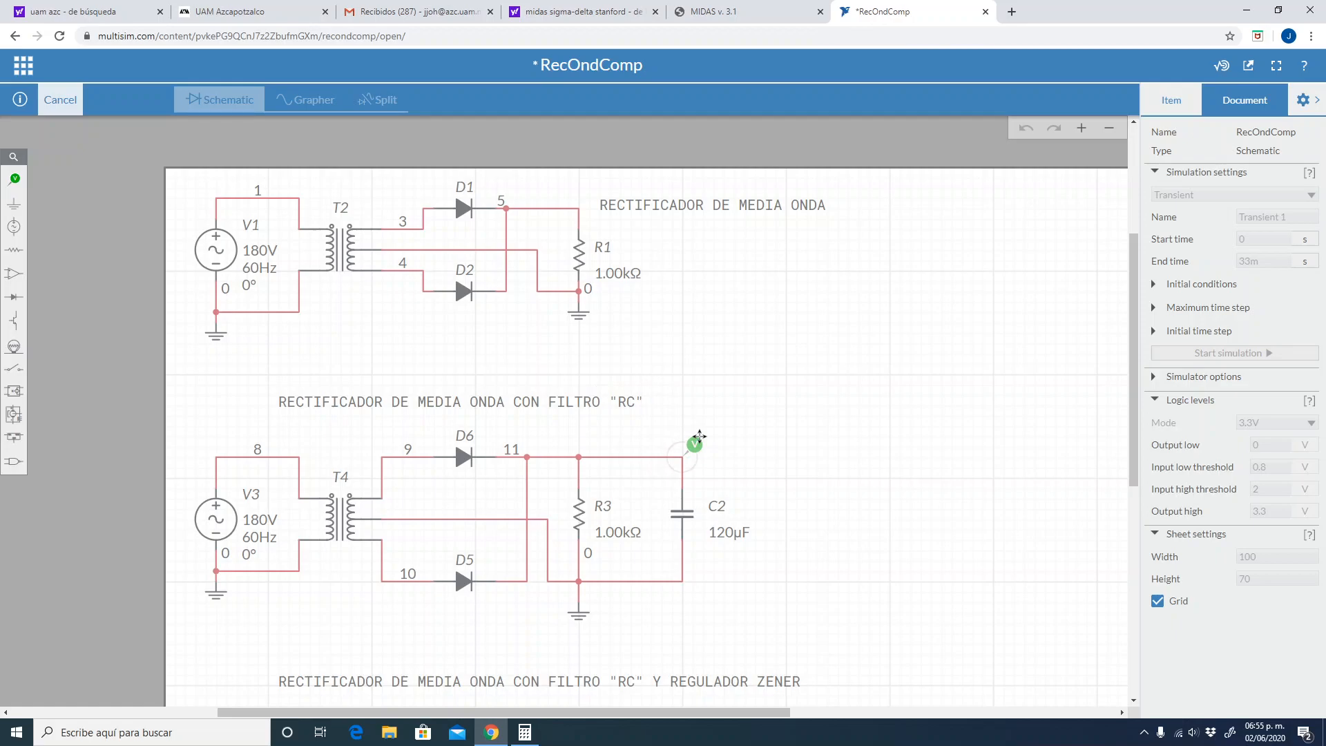
pyautogui.click(699, 436)
pyautogui.click(798, 371)
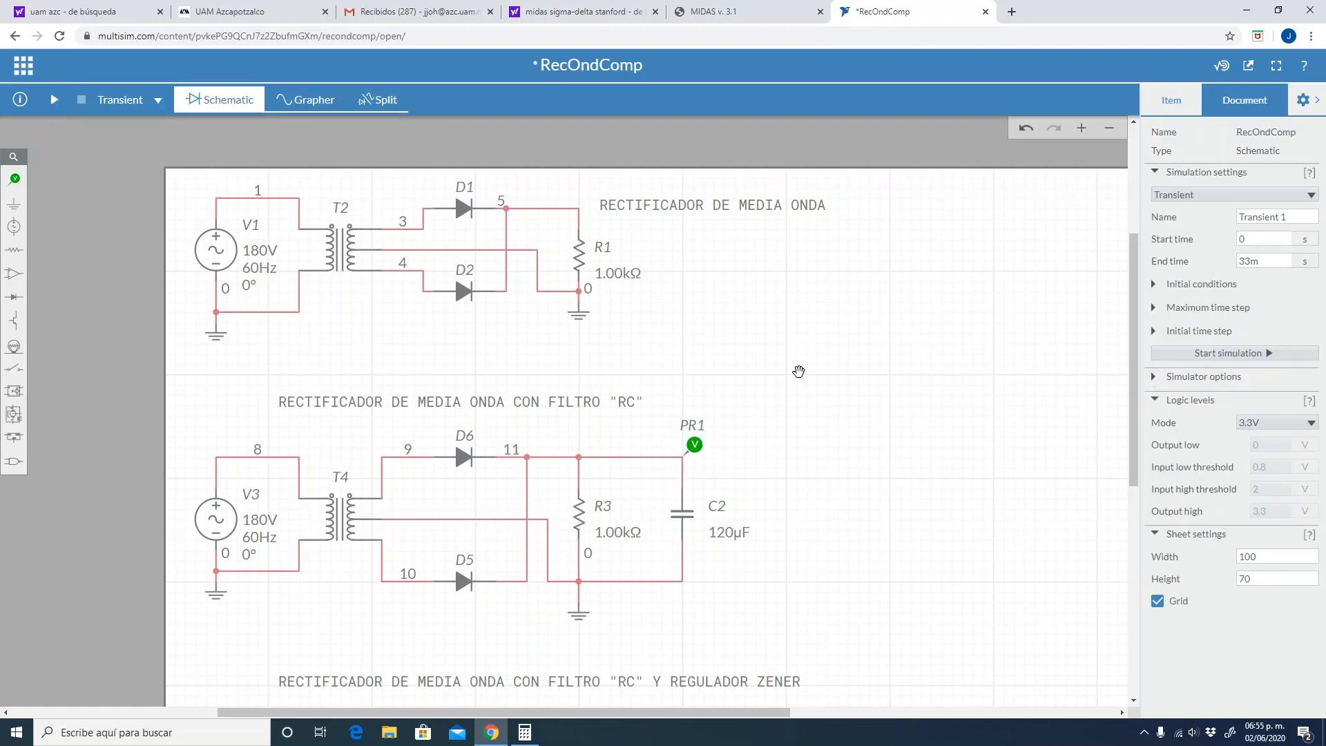
# Save the RecOndComp circuit and run the transient simulation of the RC-filtered output voltage
pyautogui.click(28, 66)
pyautogui.click(57, 130)
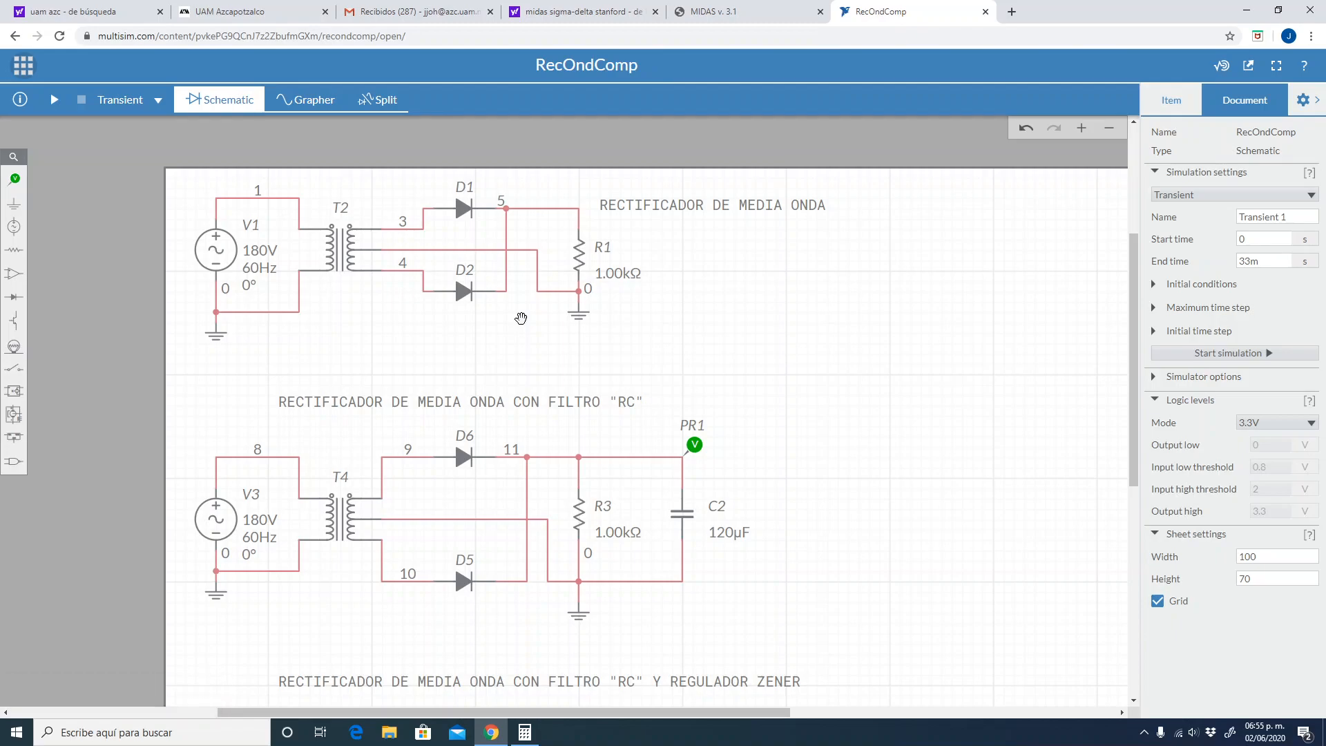
pyautogui.click(52, 101)
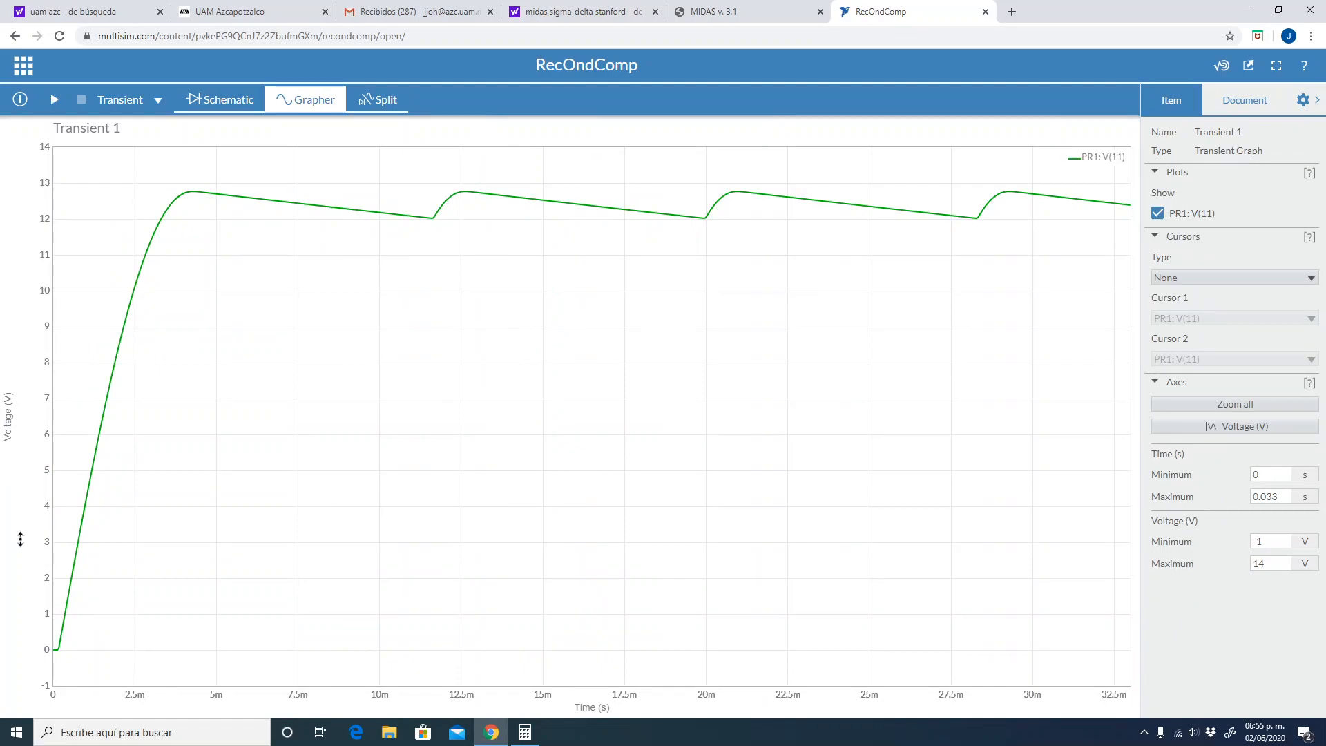
pyautogui.moveTo(71, 586)
# Place a second voltage probe on the node 5 wire above R1 and rerun the transient simulation
pyautogui.click(228, 100)
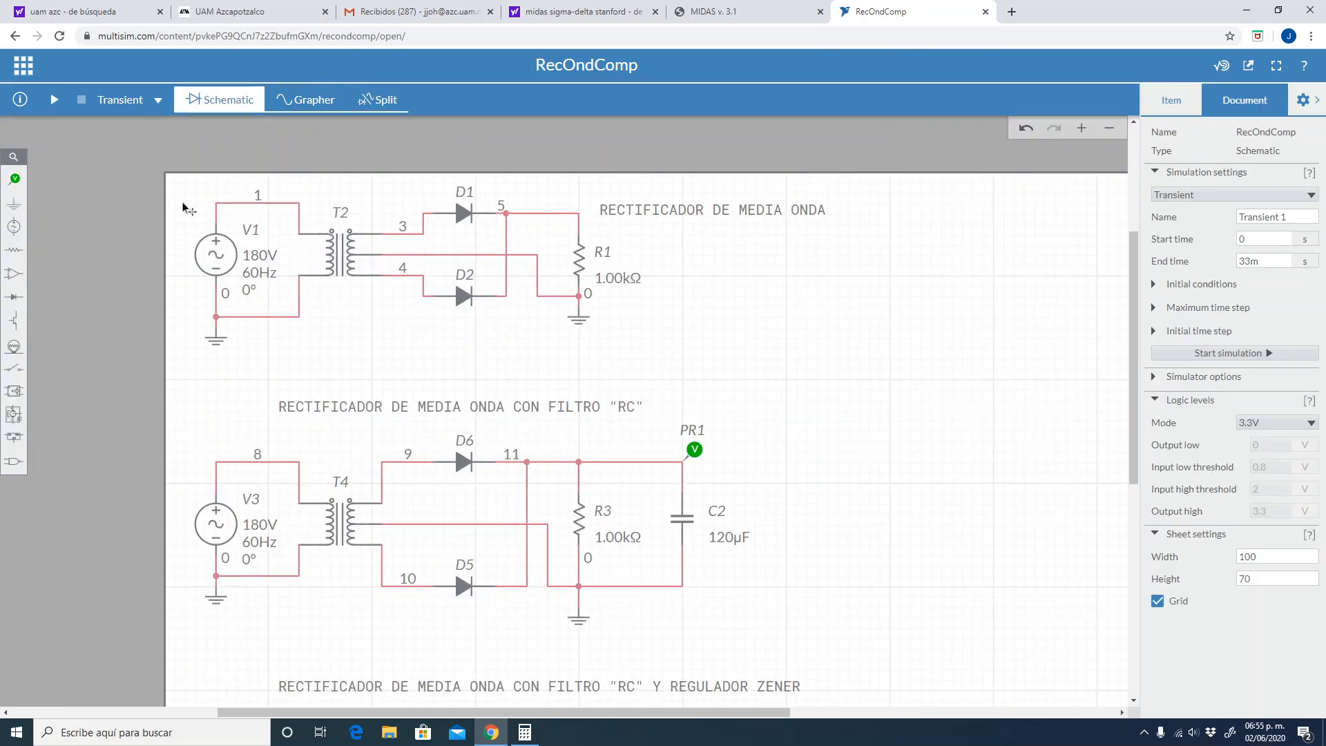
pyautogui.moveTo(24, 190)
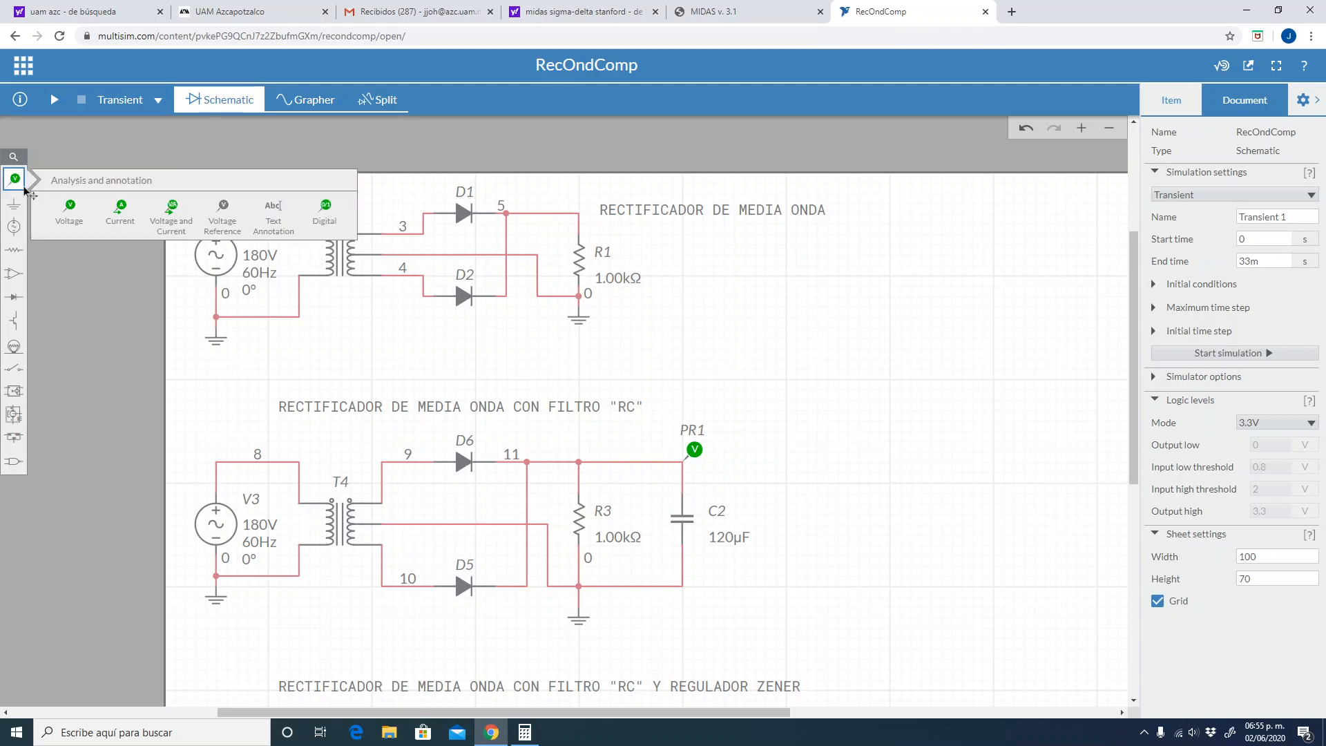
pyautogui.click(70, 207)
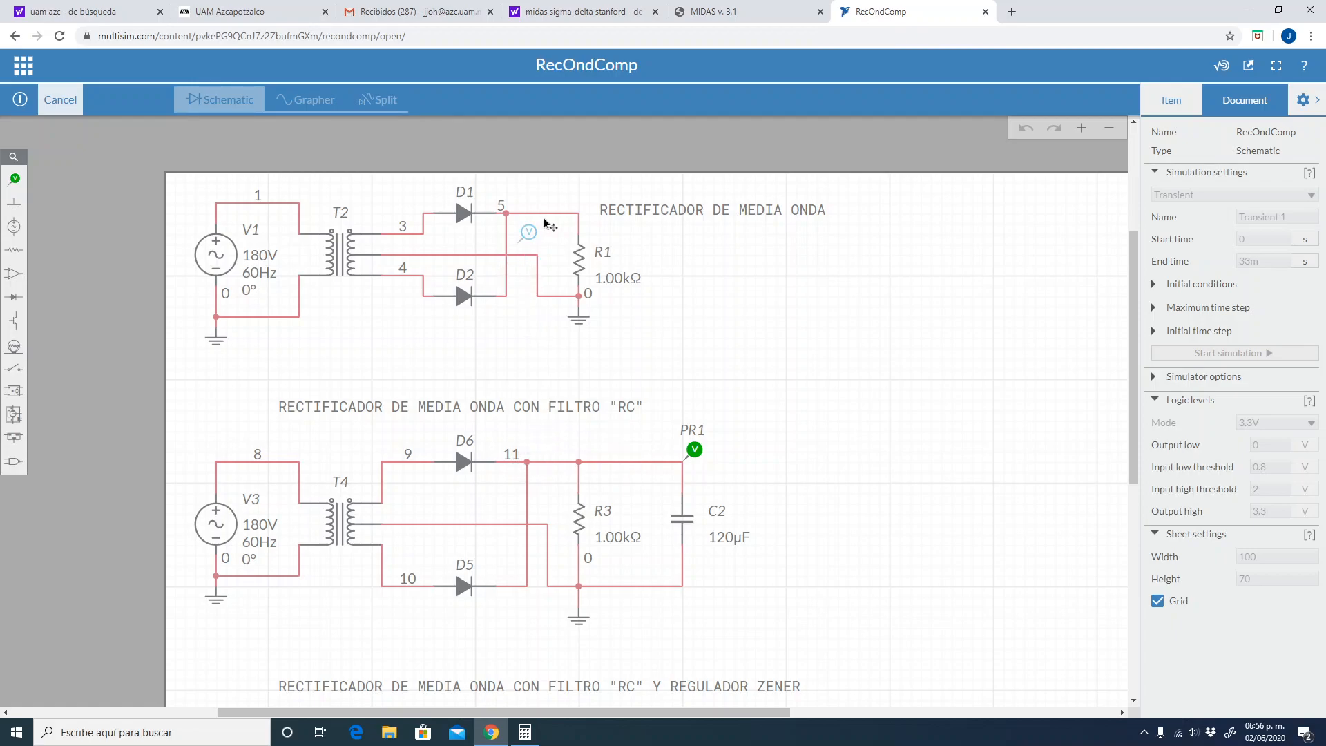
pyautogui.click(596, 199)
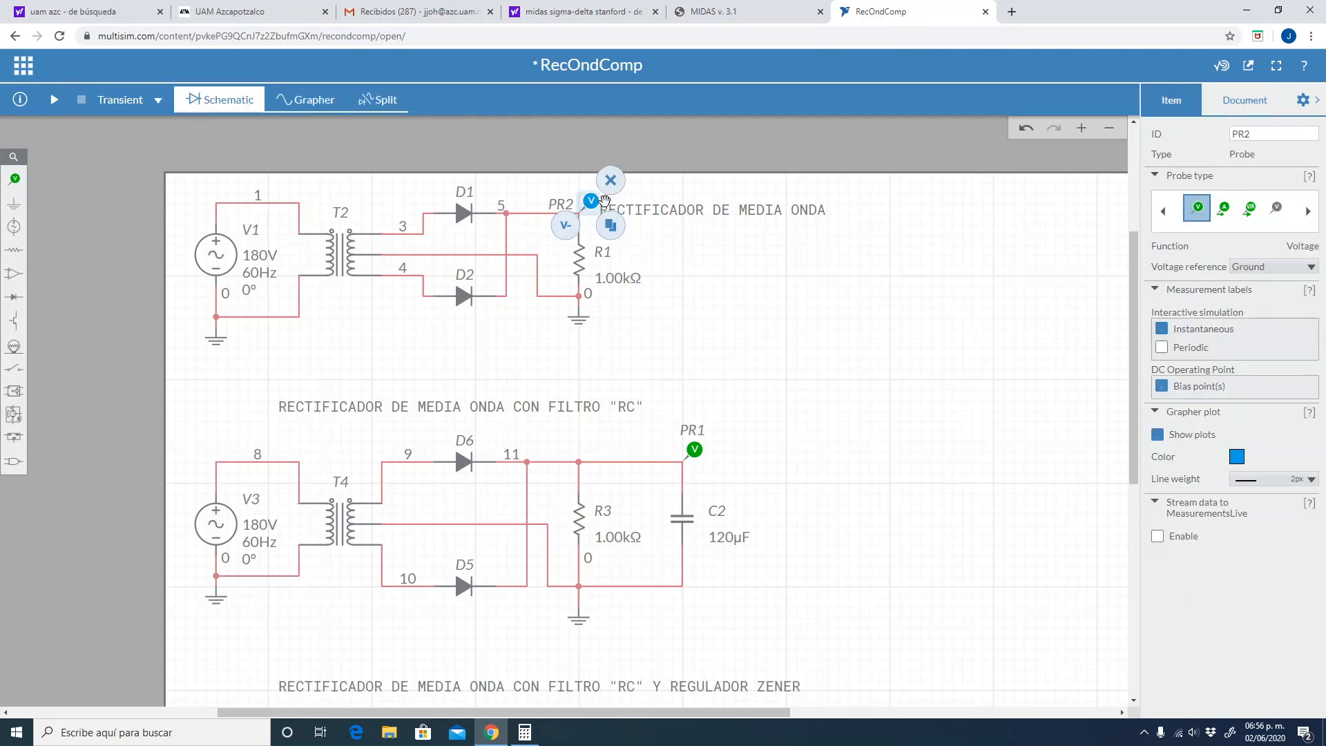
pyautogui.click(527, 269)
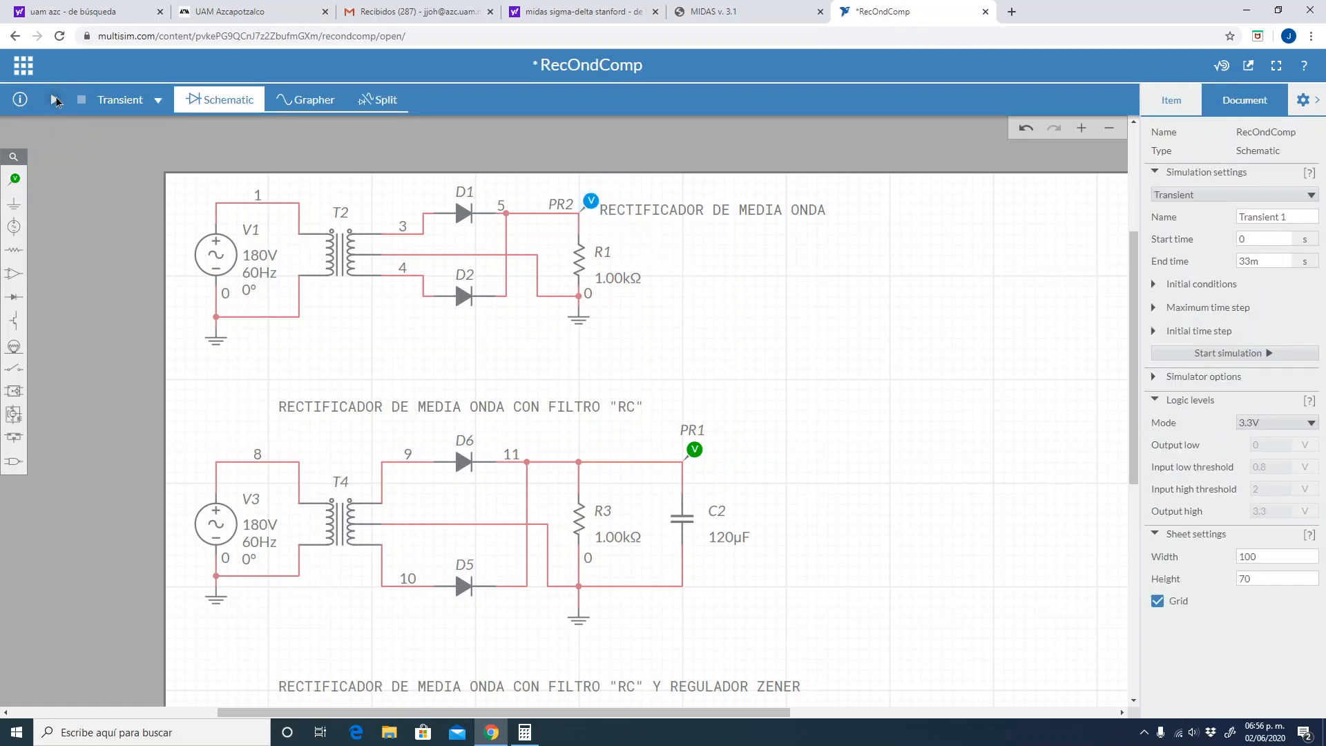
pyautogui.click(54, 99)
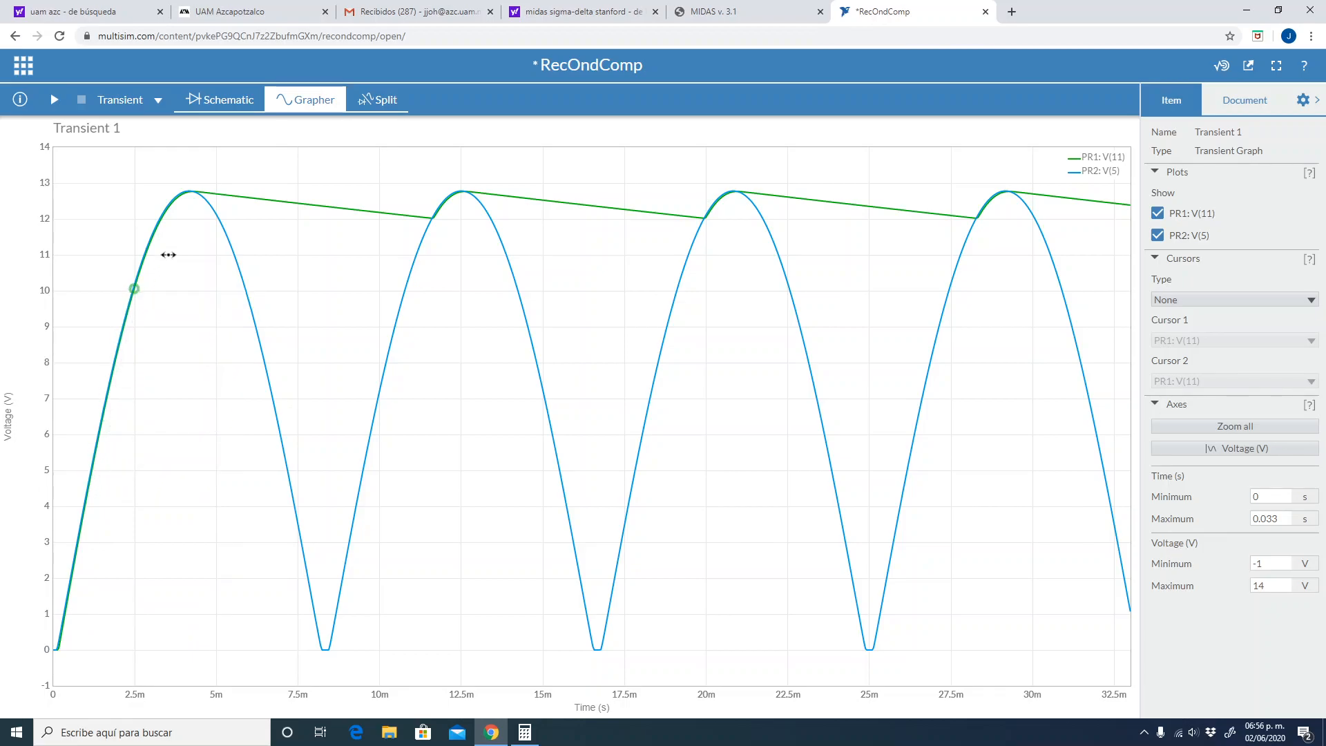
# Compare the filtered and unfiltered voltage traces with the two probed circuits in the schematic
pyautogui.click(216, 108)
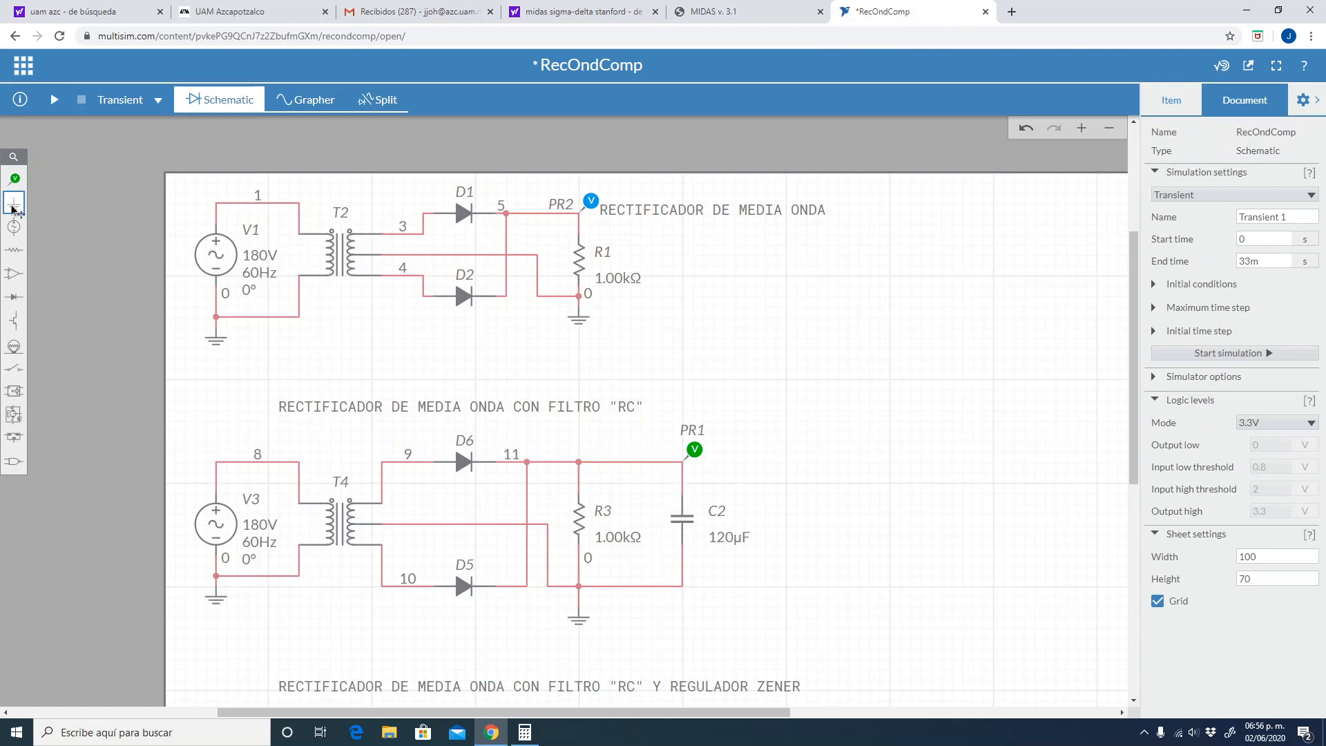
pyautogui.click(15, 179)
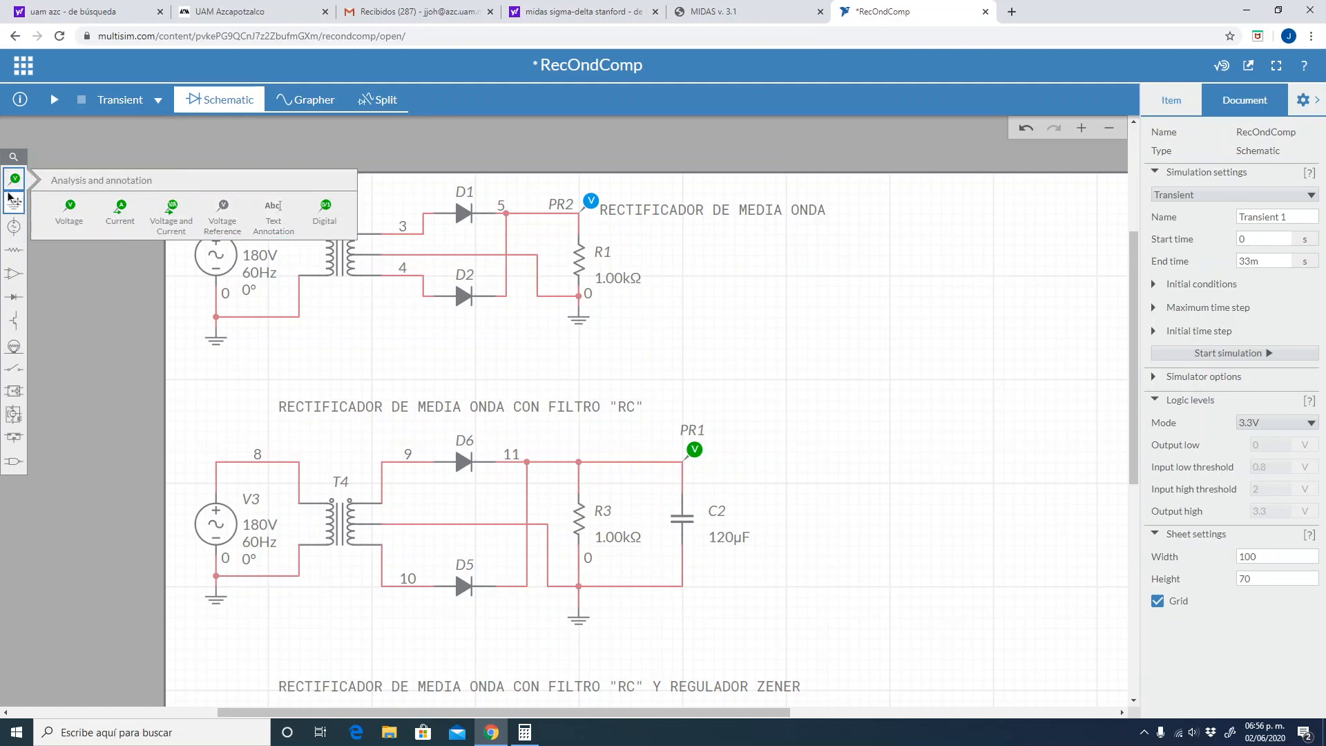
pyautogui.click(779, 388)
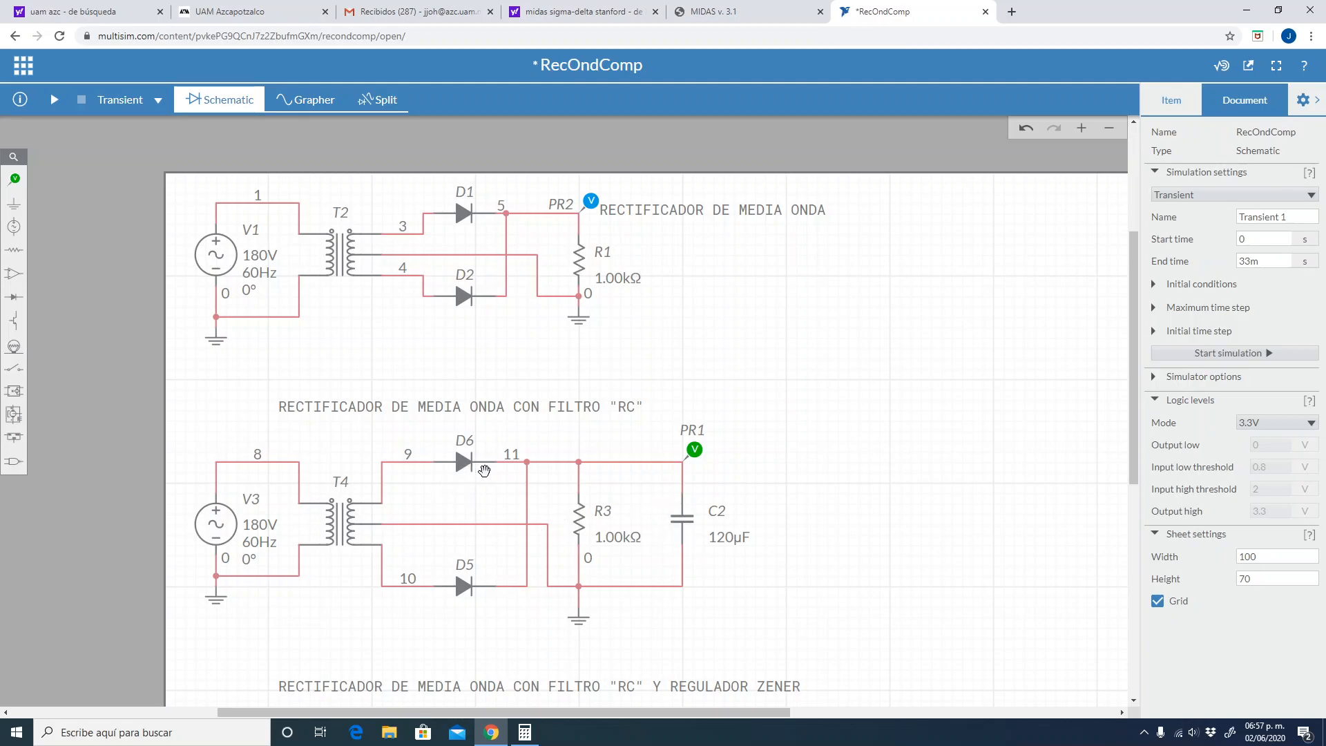
pyautogui.click(299, 101)
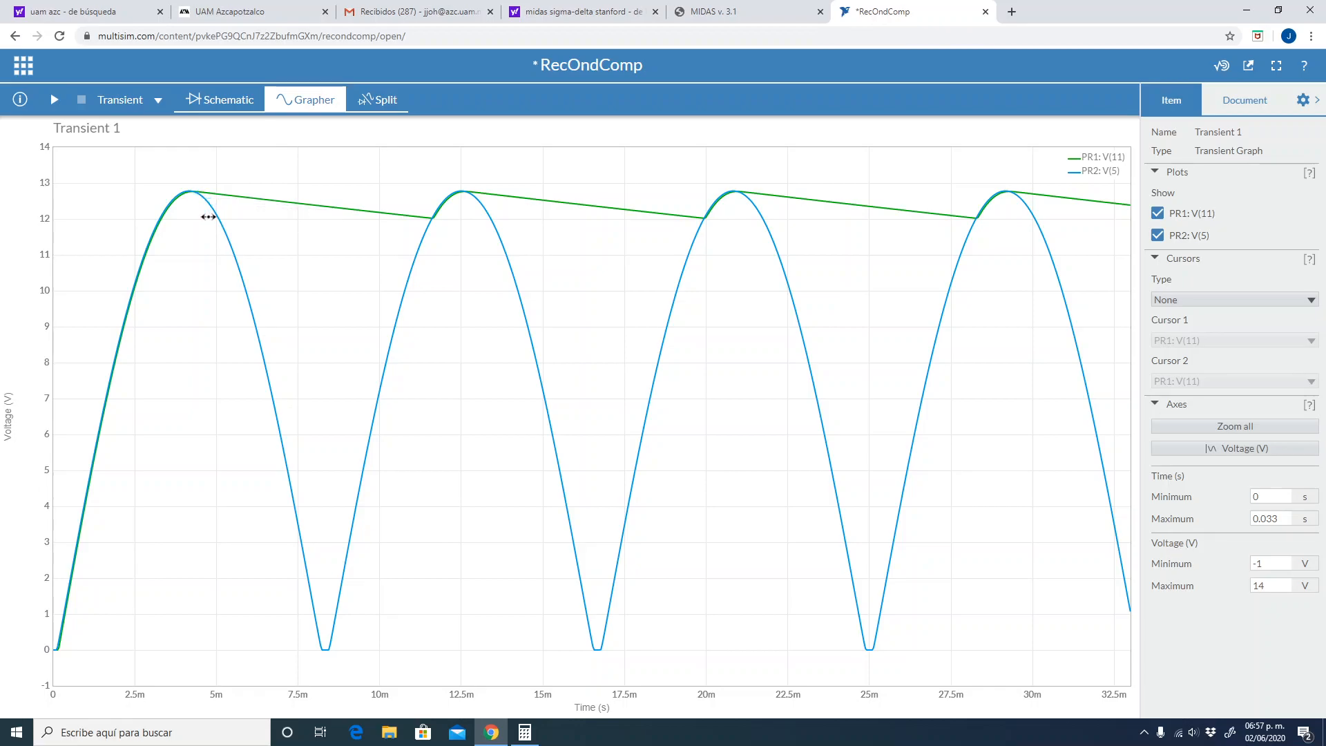
pyautogui.moveTo(207, 208)
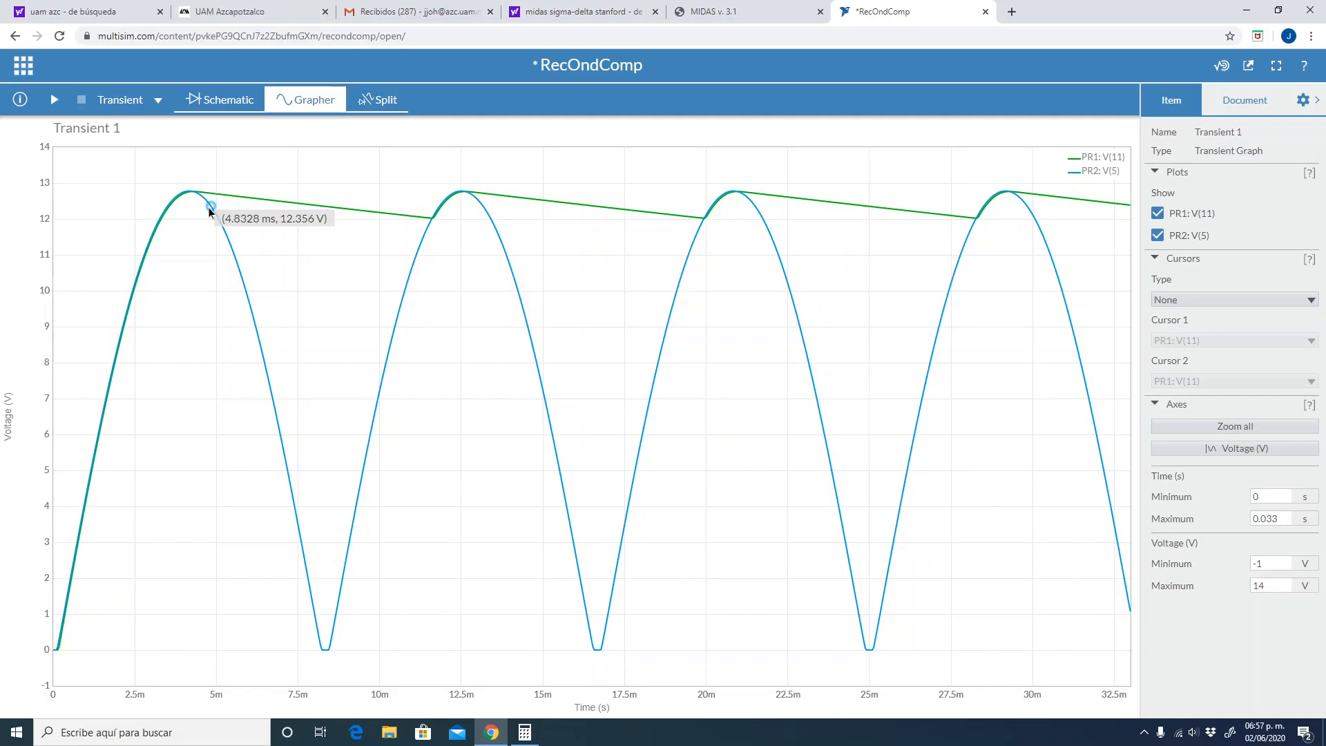
# Review both rectifier circuits in the schematic, and examine where the unfiltered trace reaches zero and where the capacitor starts recharging
pyautogui.click(219, 98)
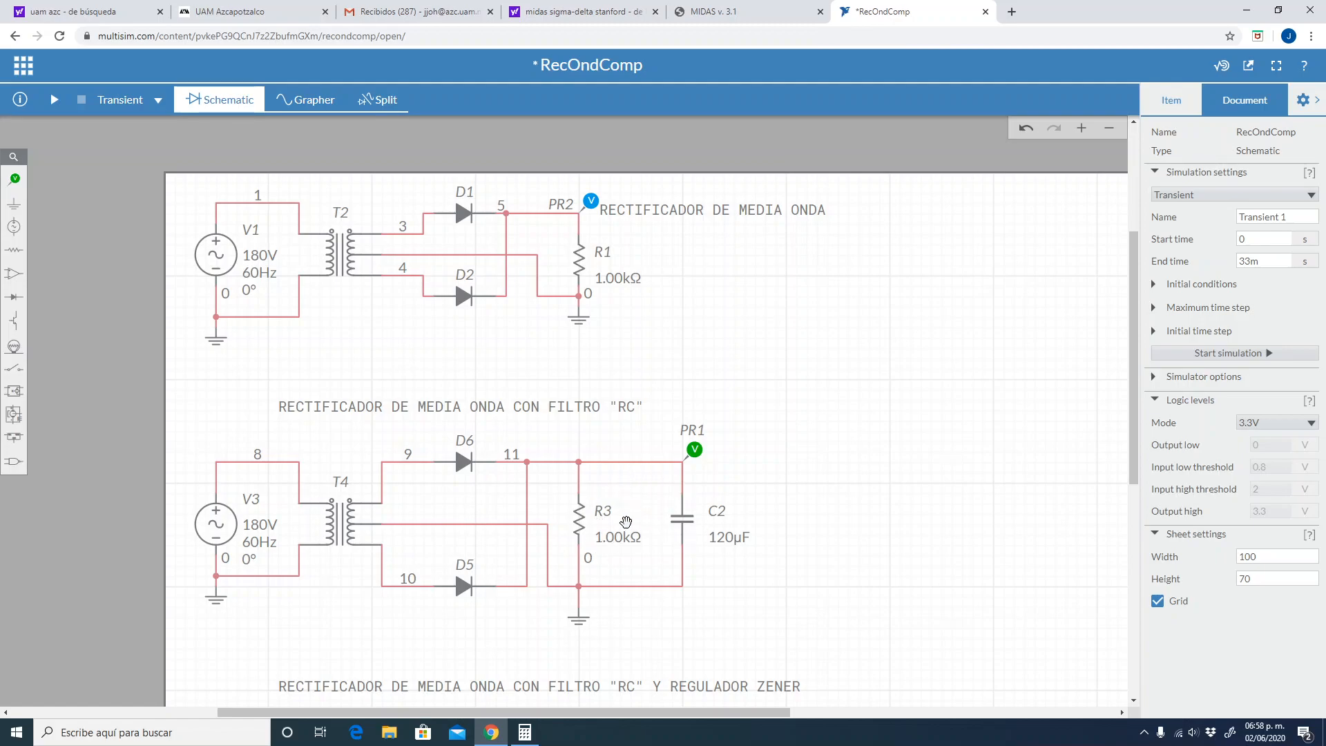
pyautogui.click(284, 103)
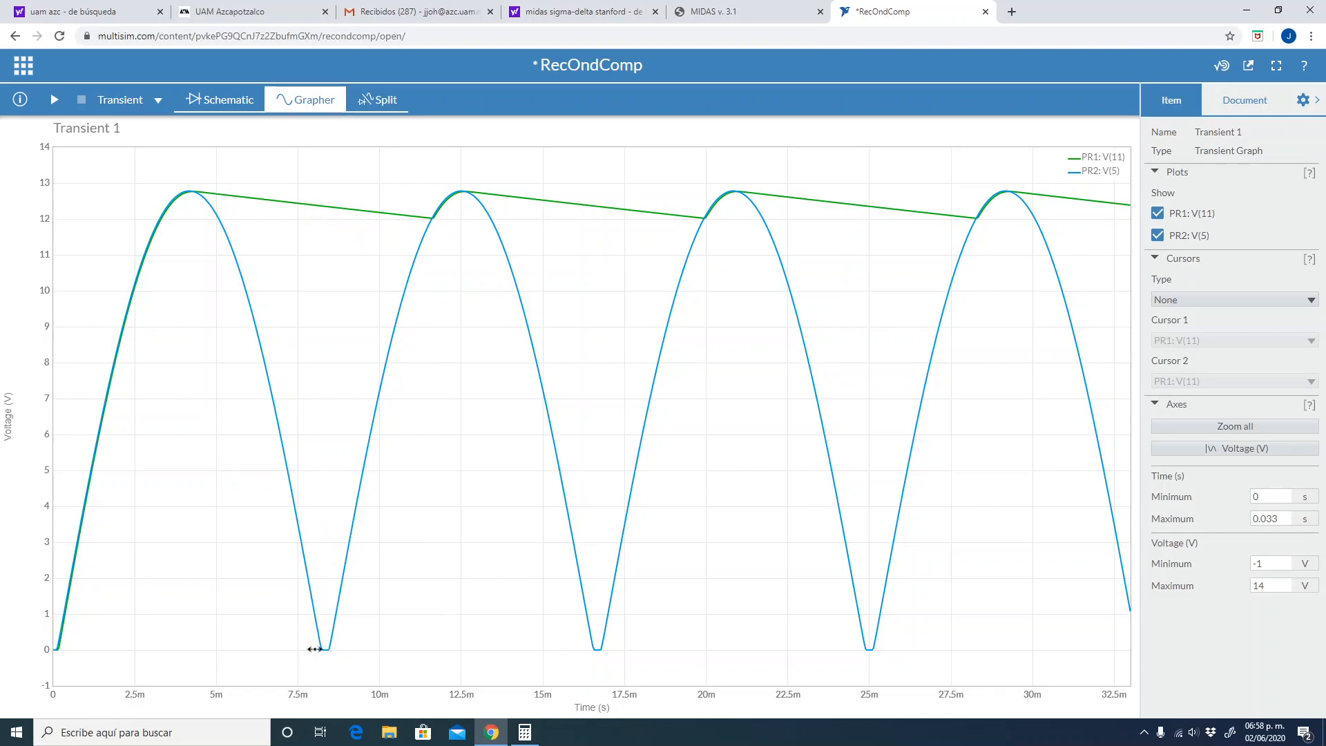
pyautogui.moveTo(316, 649)
pyautogui.moveTo(433, 226)
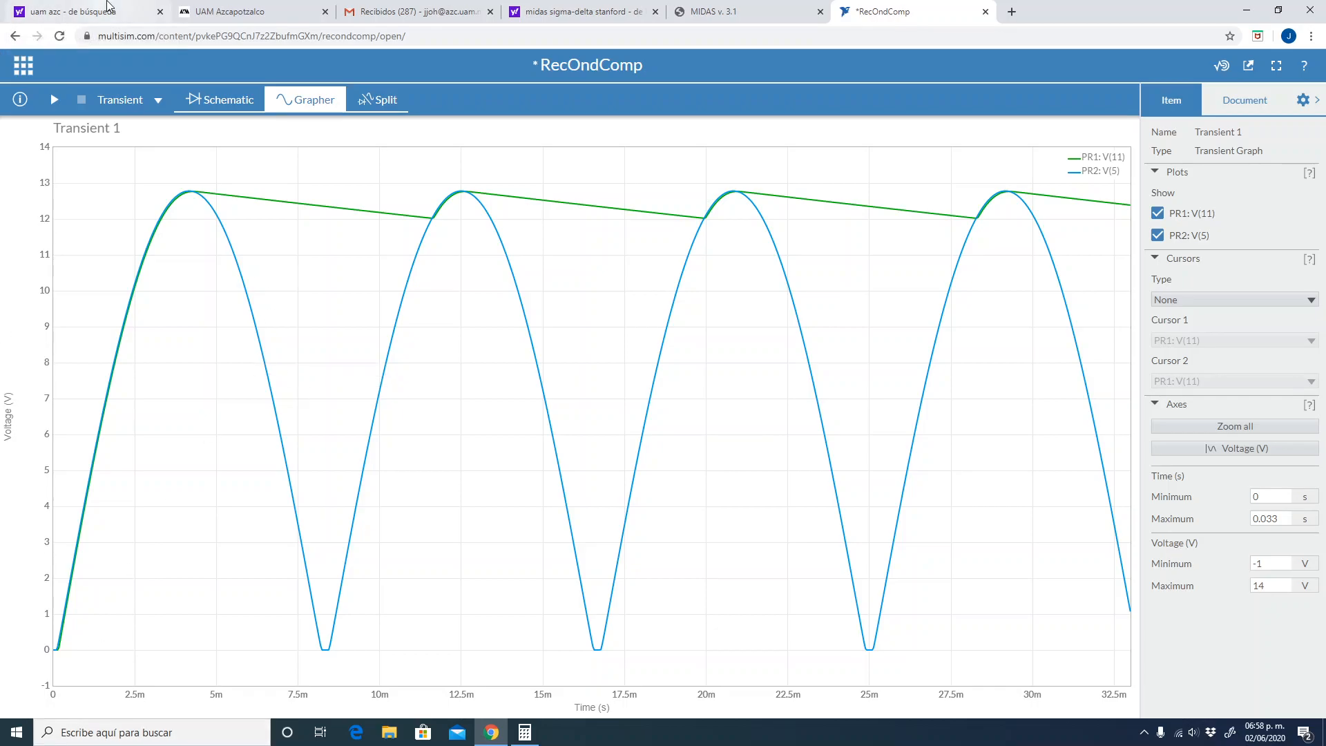
# Check R3 and C2 in the schematic, and multiply 1000 by 120e-6 in the Windows Calculator to get the RC time constant
pyautogui.click(239, 105)
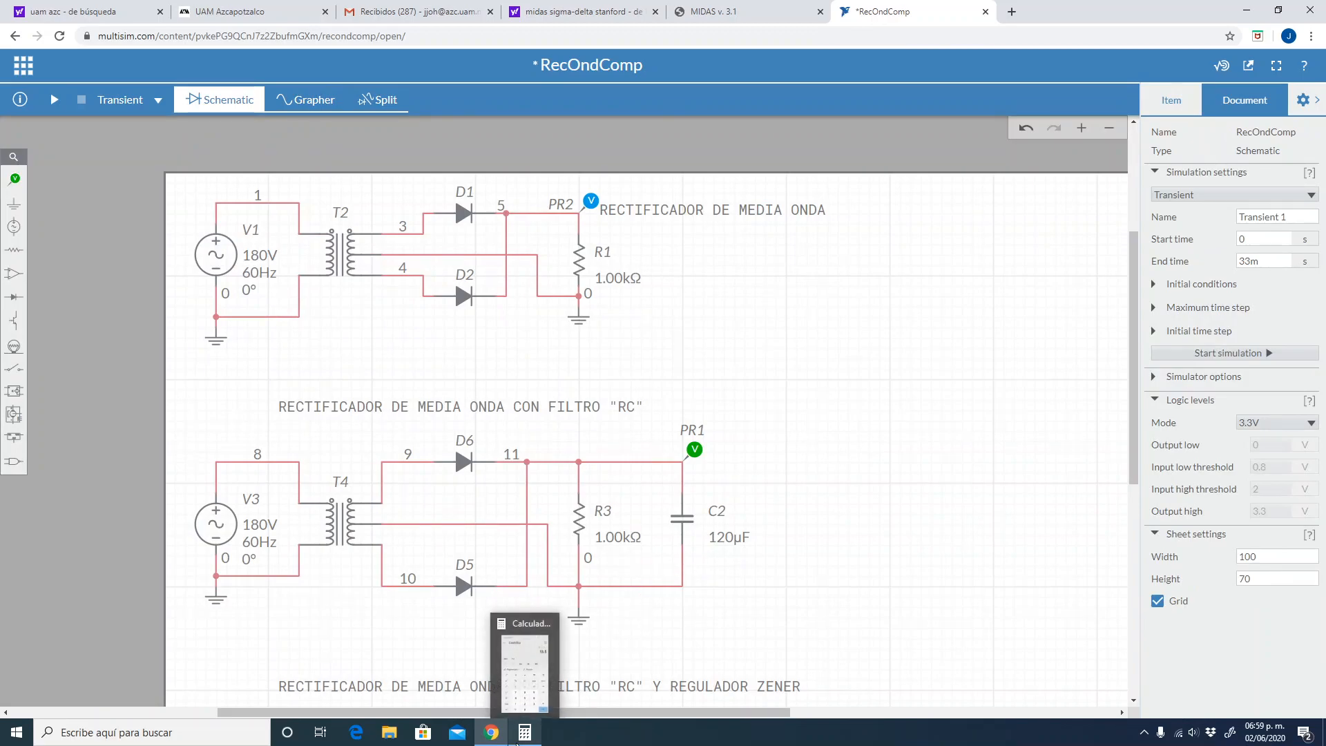
pyautogui.click(518, 737)
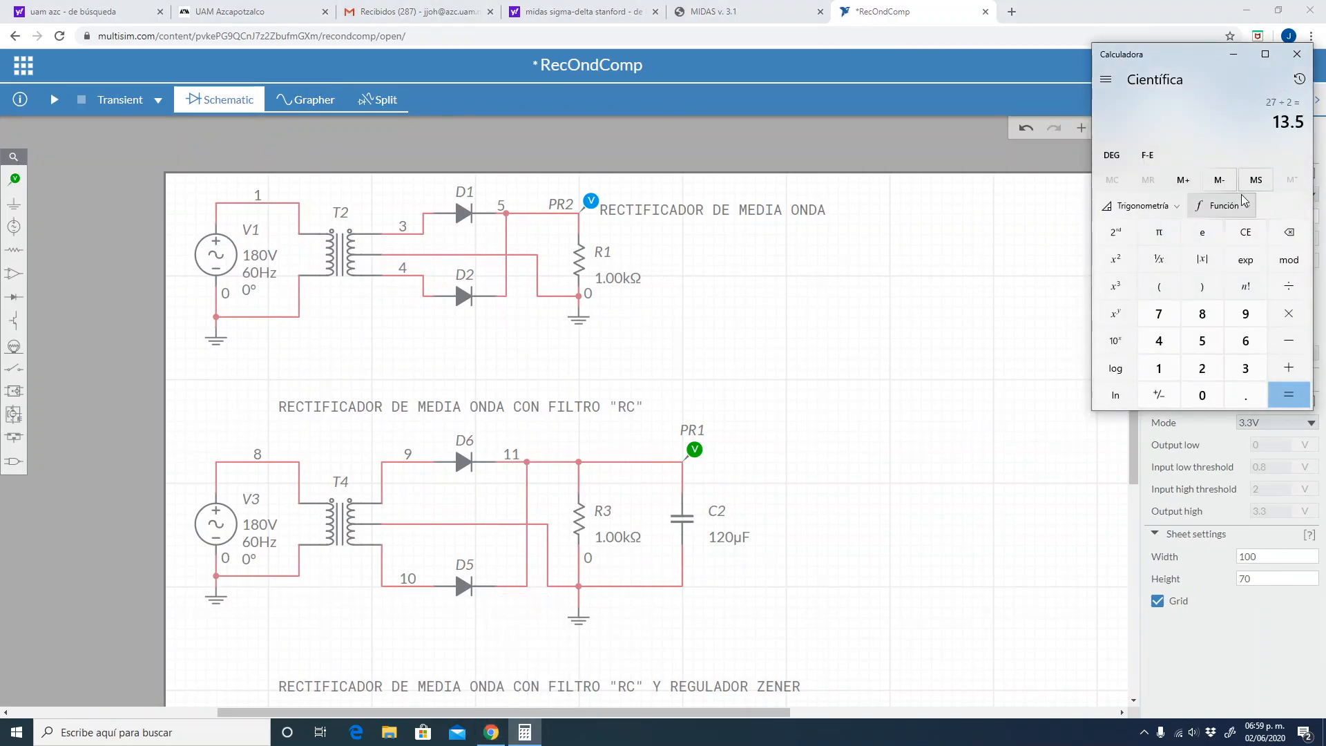
pyautogui.click(1246, 231)
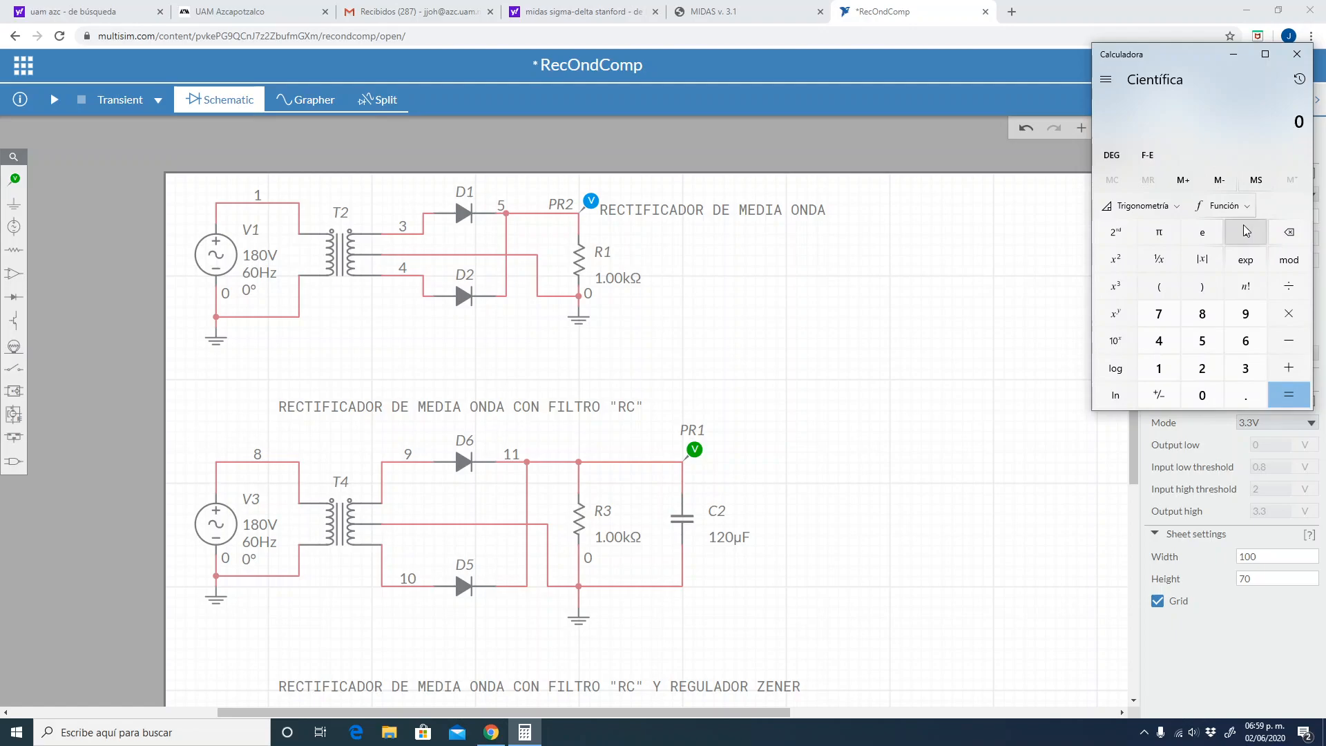
pyautogui.write('1000')
pyautogui.write('*120')
pyautogui.write('x')
pyautogui.write('6')
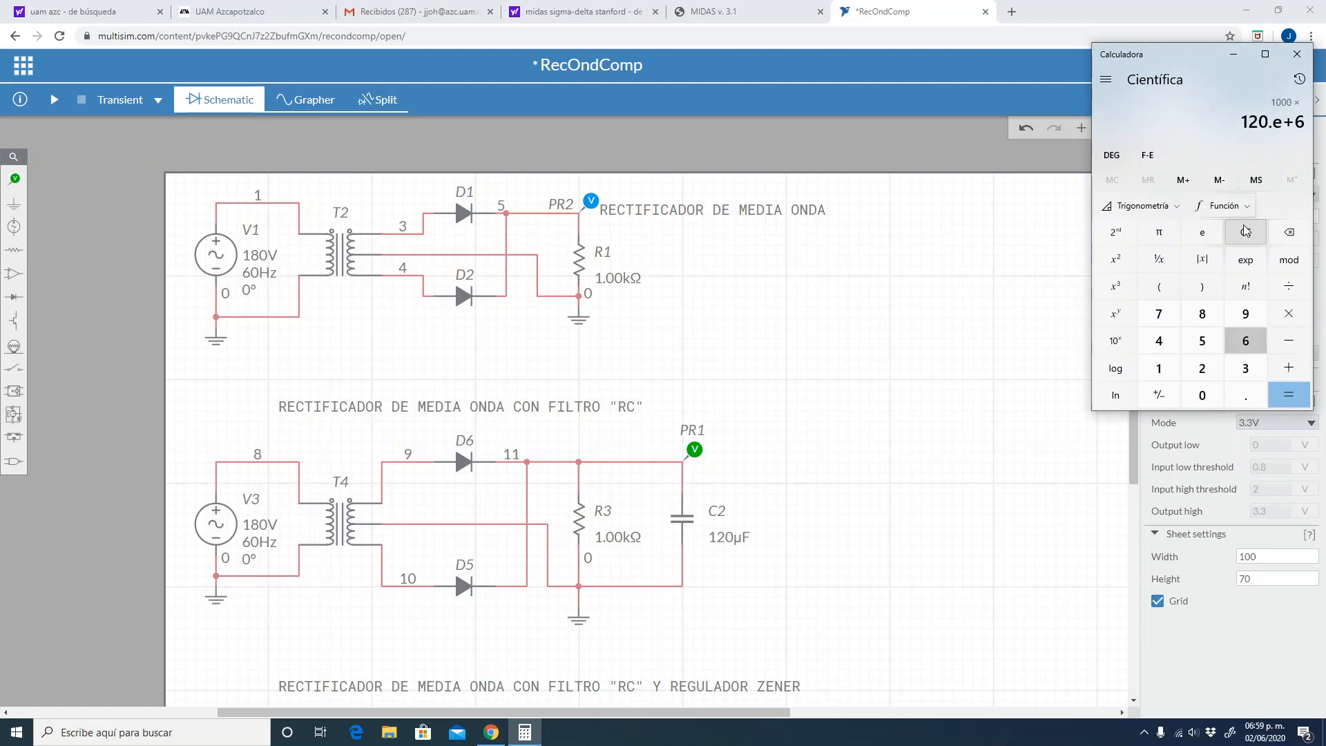
pyautogui.click(1158, 396)
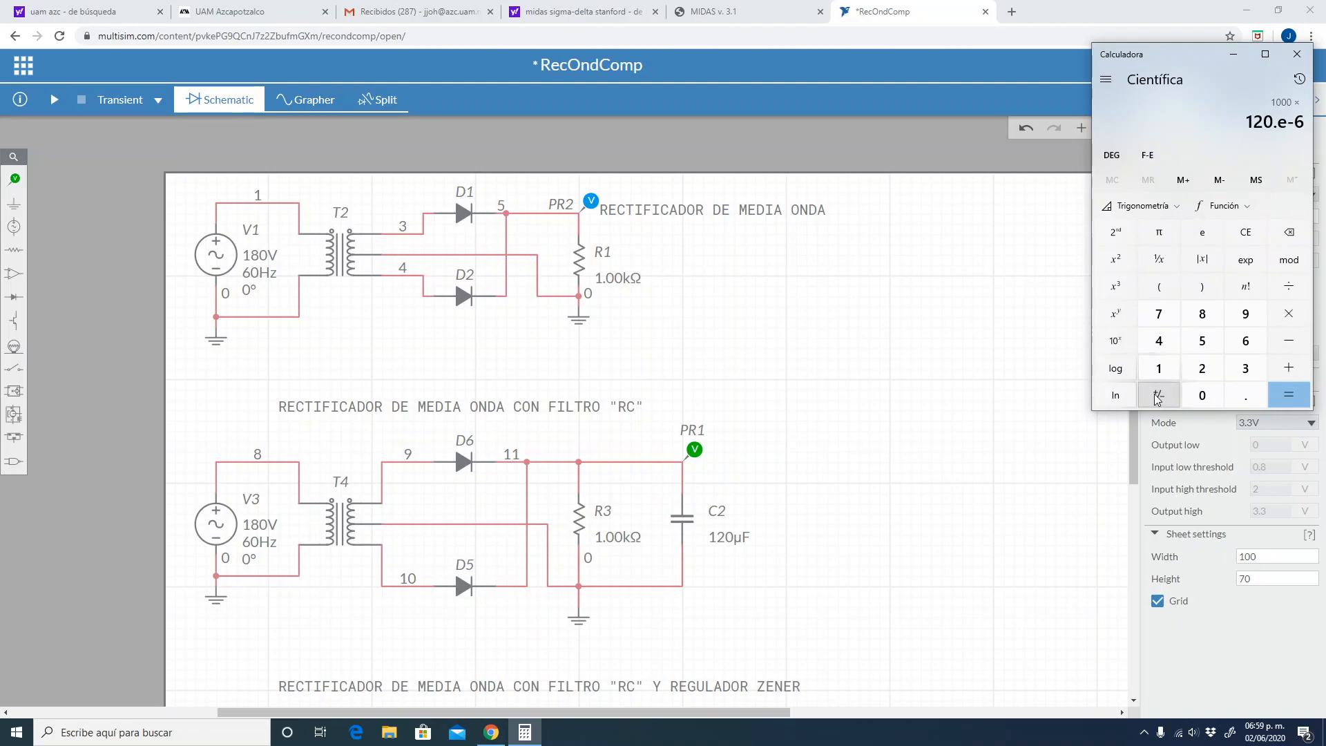
pyautogui.press('Return')
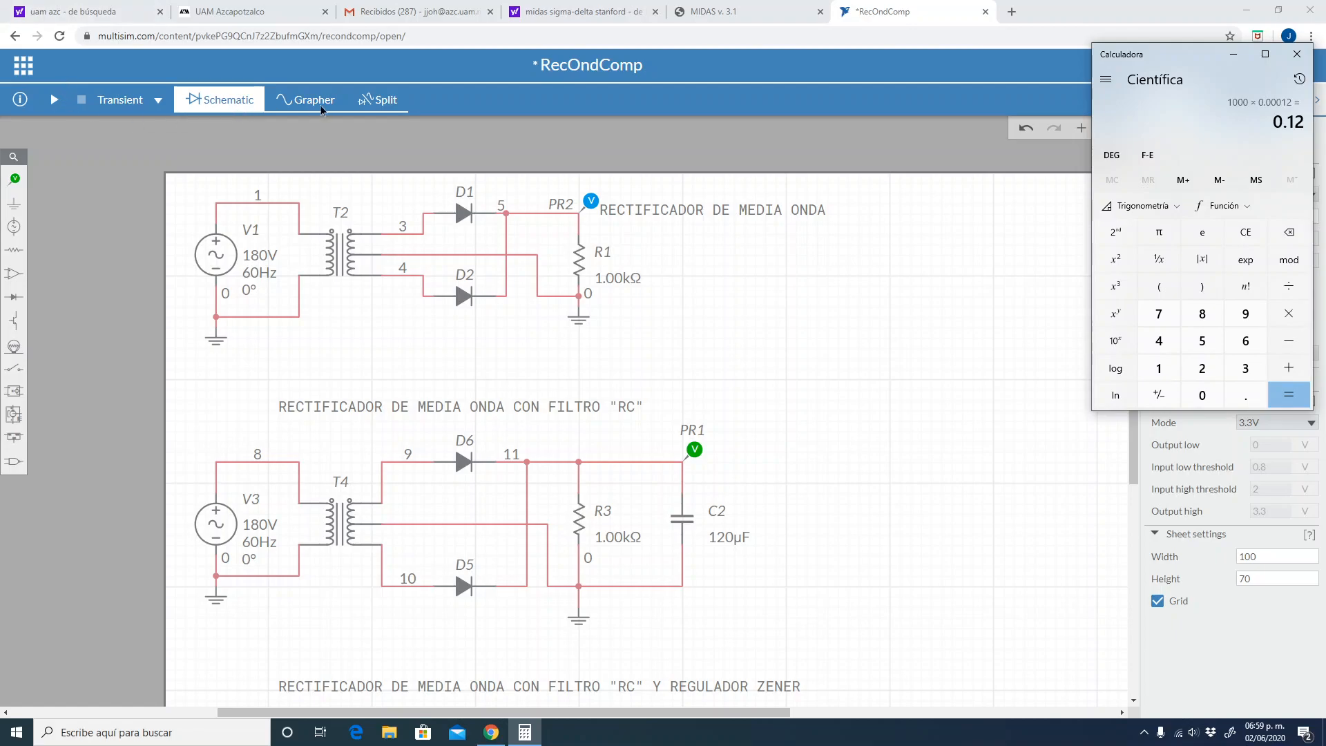
# Return to the voltage graph, and compute the reciprocal of 120 in the calculator, showing it in scientific notation
pyautogui.click(322, 107)
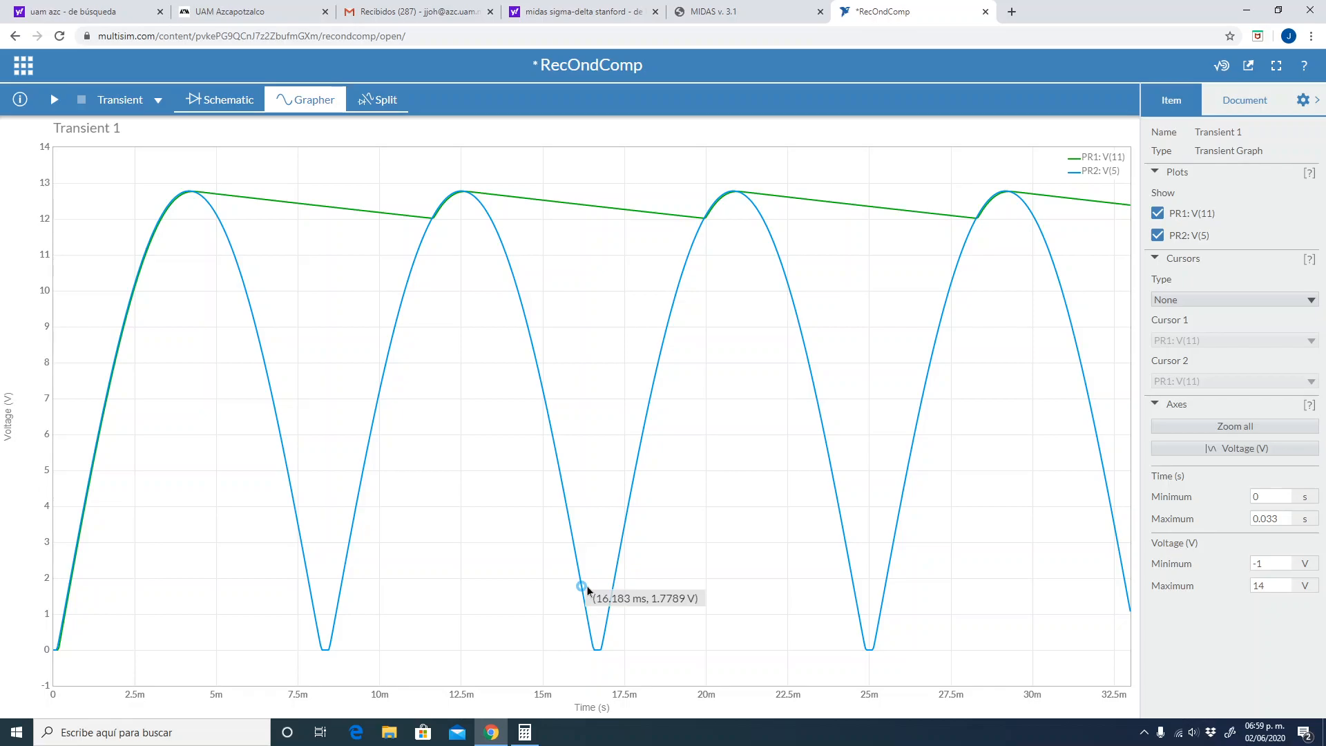
pyautogui.hotkey('alt', 'Tab')
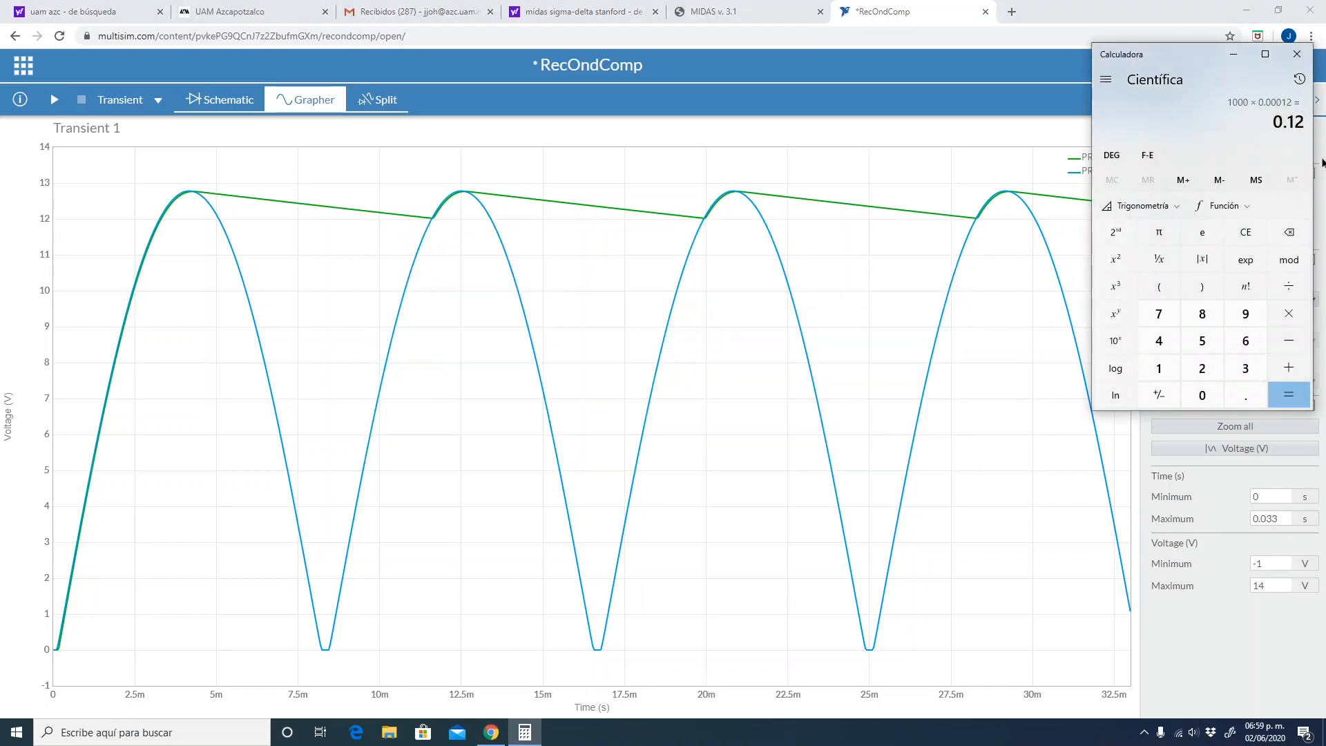
pyautogui.click(1248, 233)
pyautogui.write('120')
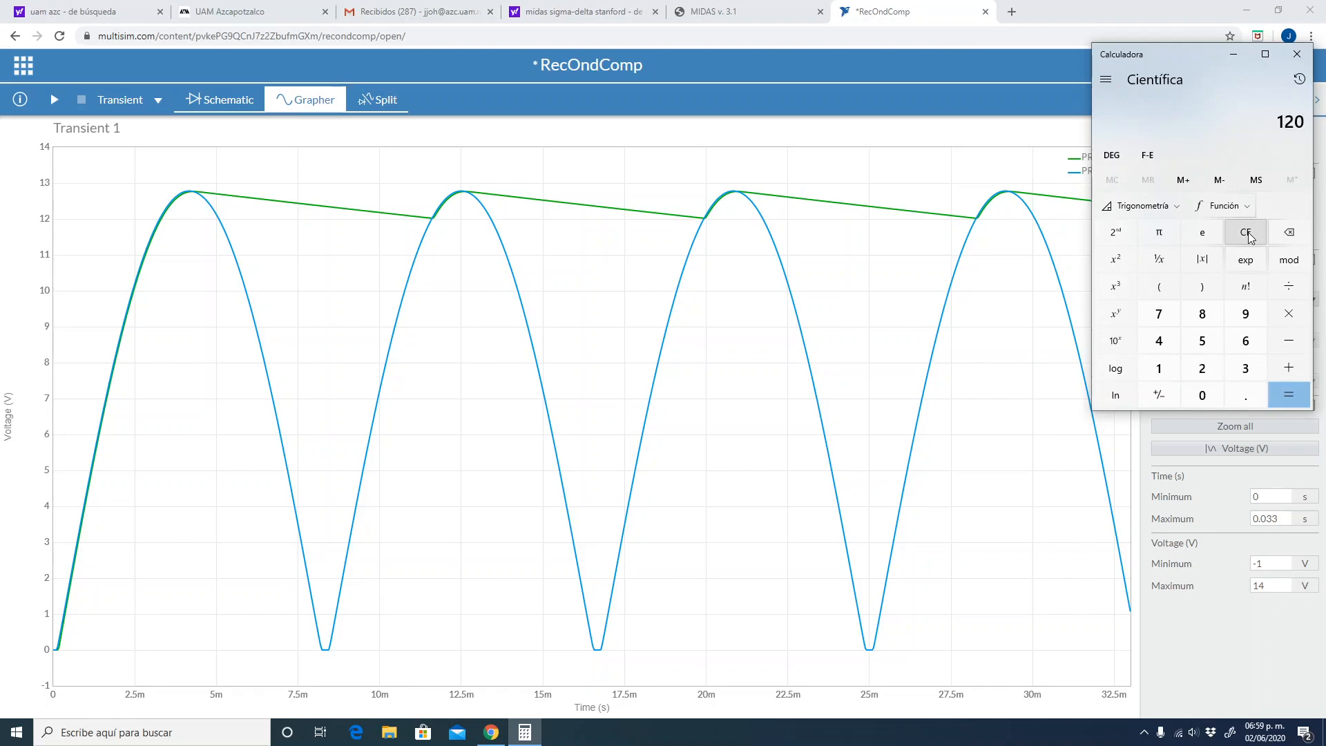
pyautogui.click(1148, 253)
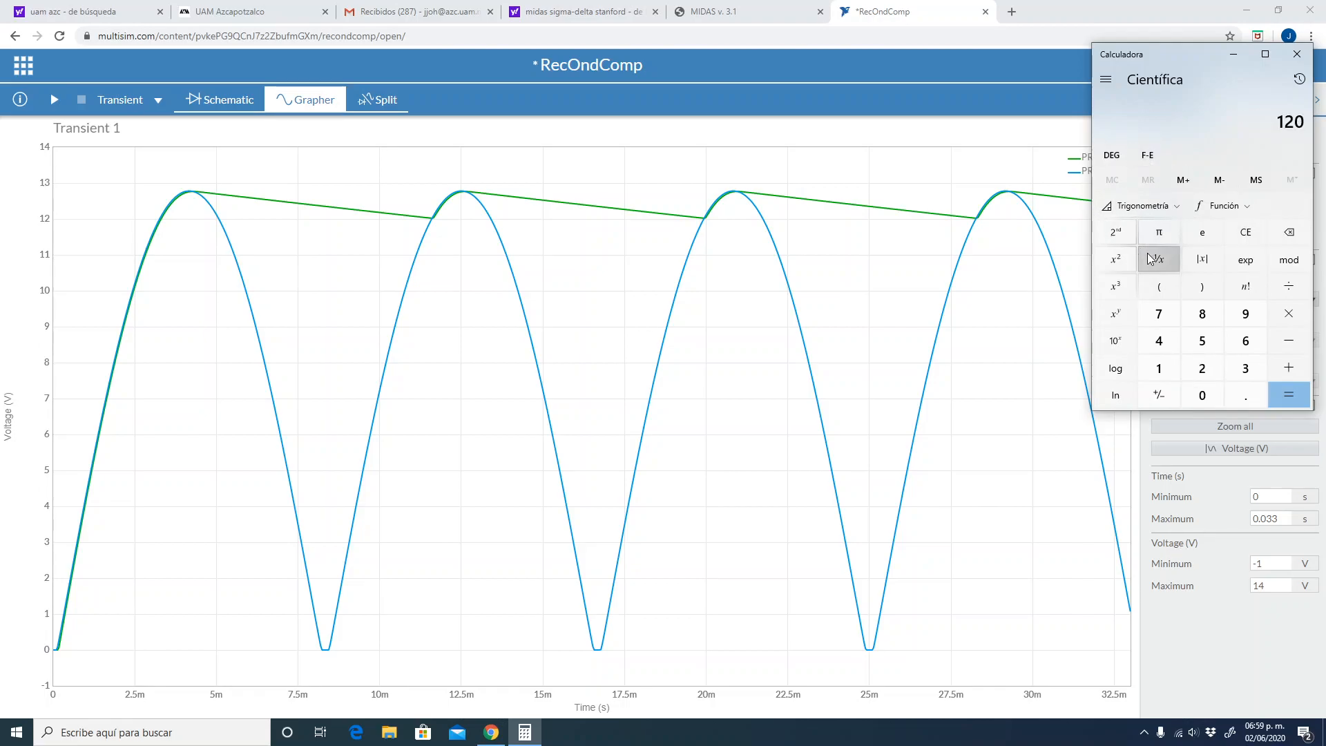
pyautogui.click(1158, 159)
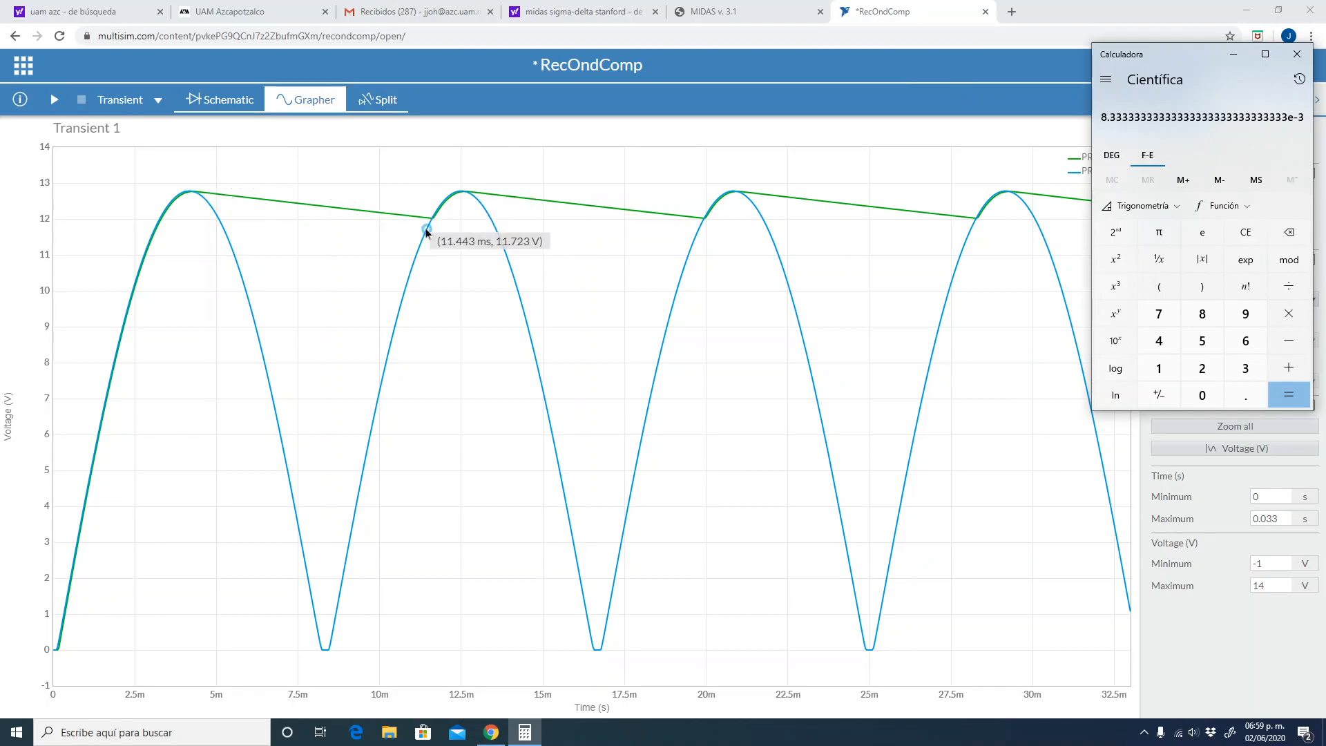
# Read the time and voltage at the first and second peaks of the rectified traces in the graph
pyautogui.click(461, 194)
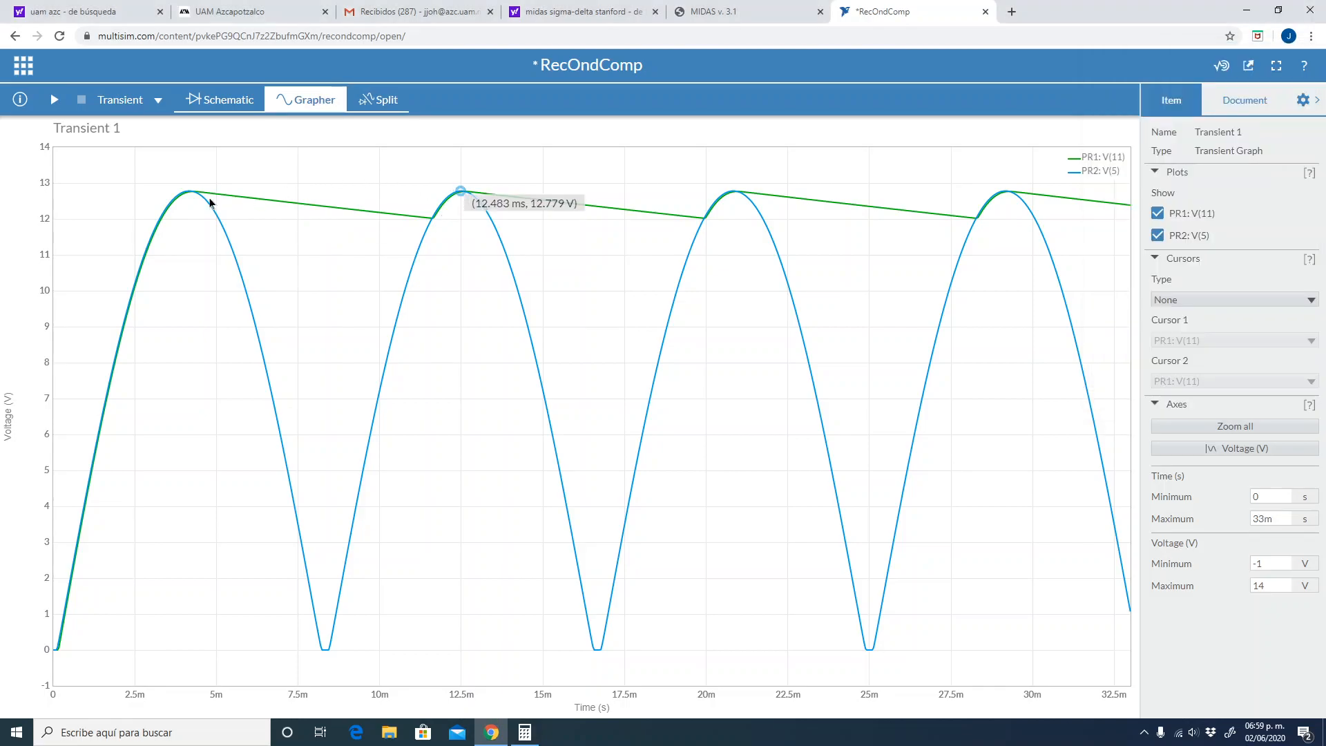
pyautogui.moveTo(192, 195)
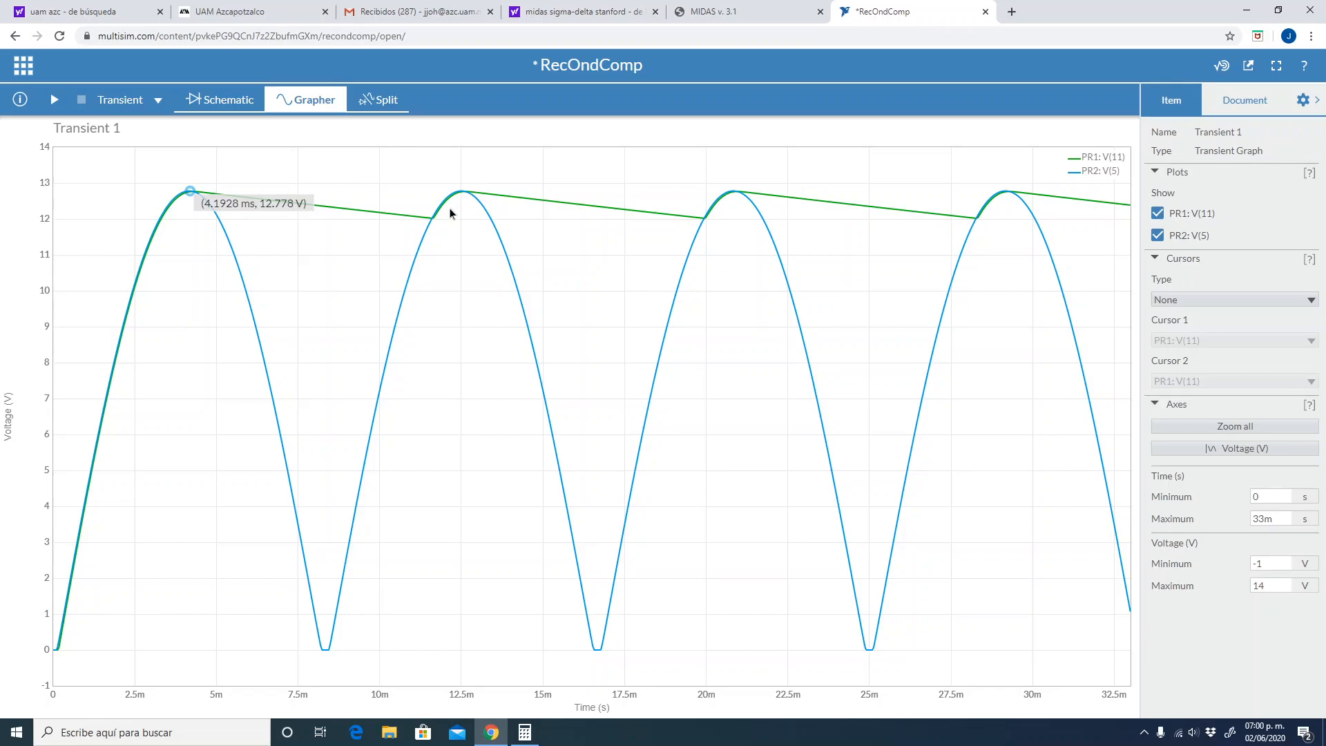
pyautogui.rightClick(543, 182)
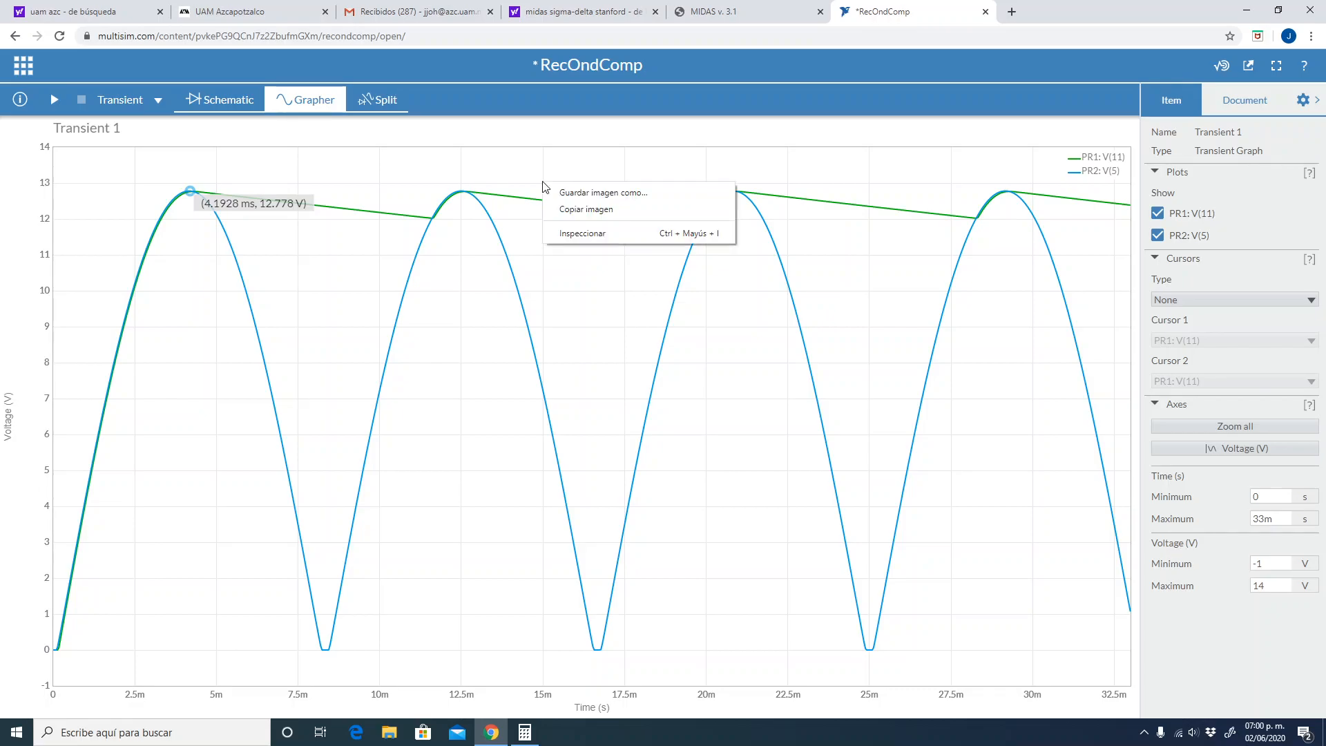
pyautogui.click(511, 276)
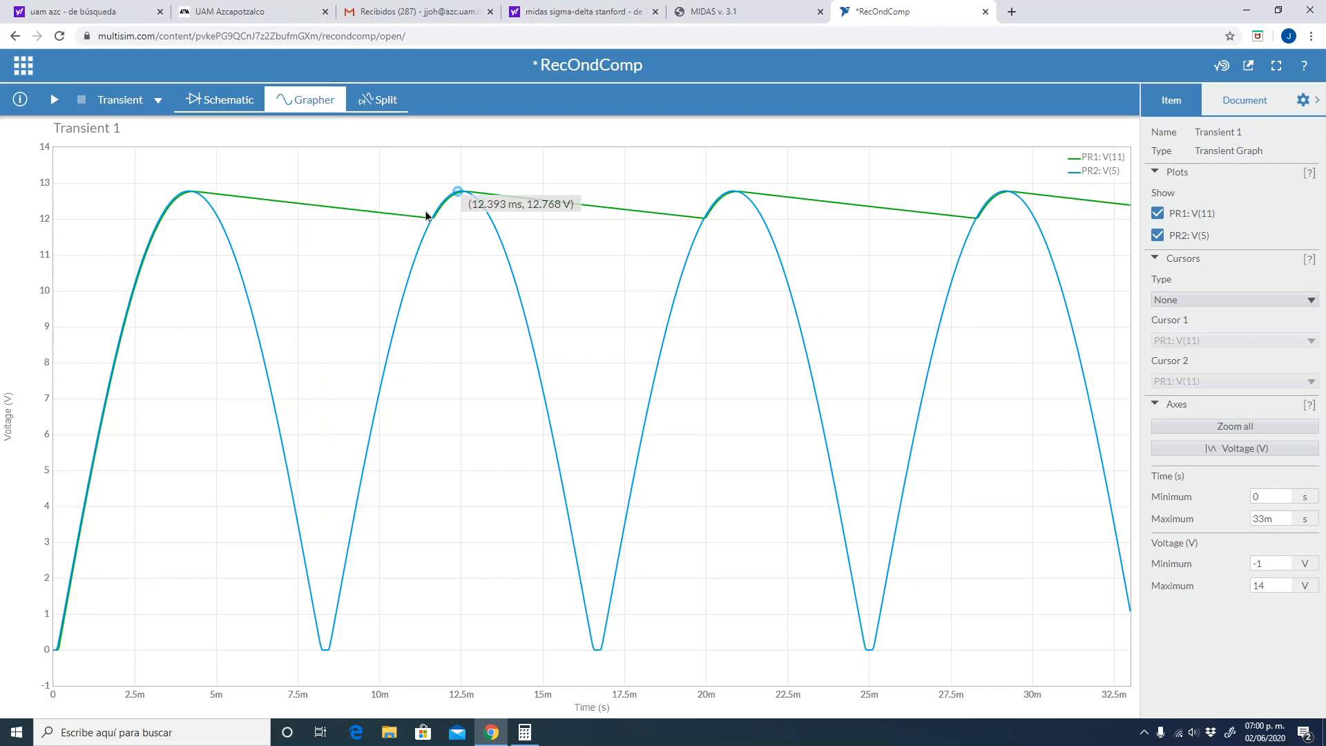
# Divide 120 by 8 in the calculator and return to the voltage graph to examine the second peak
pyautogui.hotkey('alt', 'Tab')
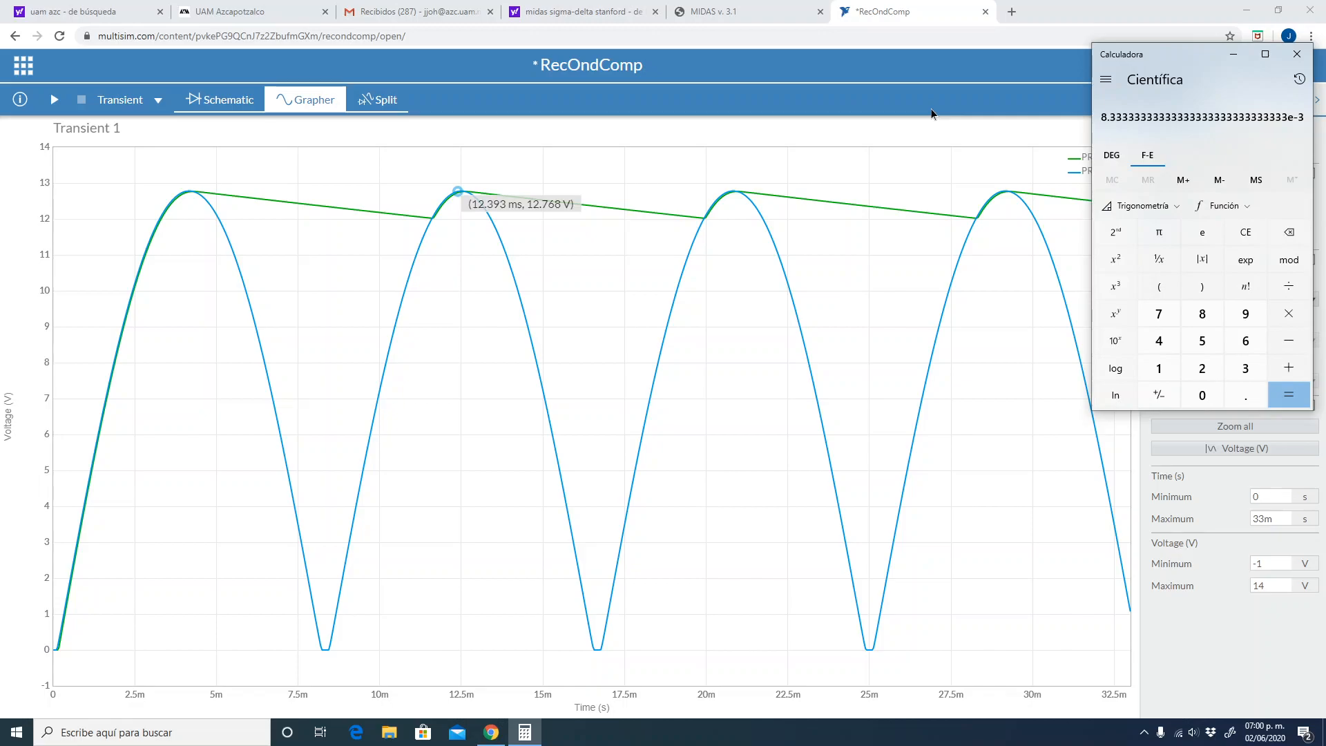
pyautogui.click(1165, 373)
pyautogui.click(1200, 369)
pyautogui.click(1191, 392)
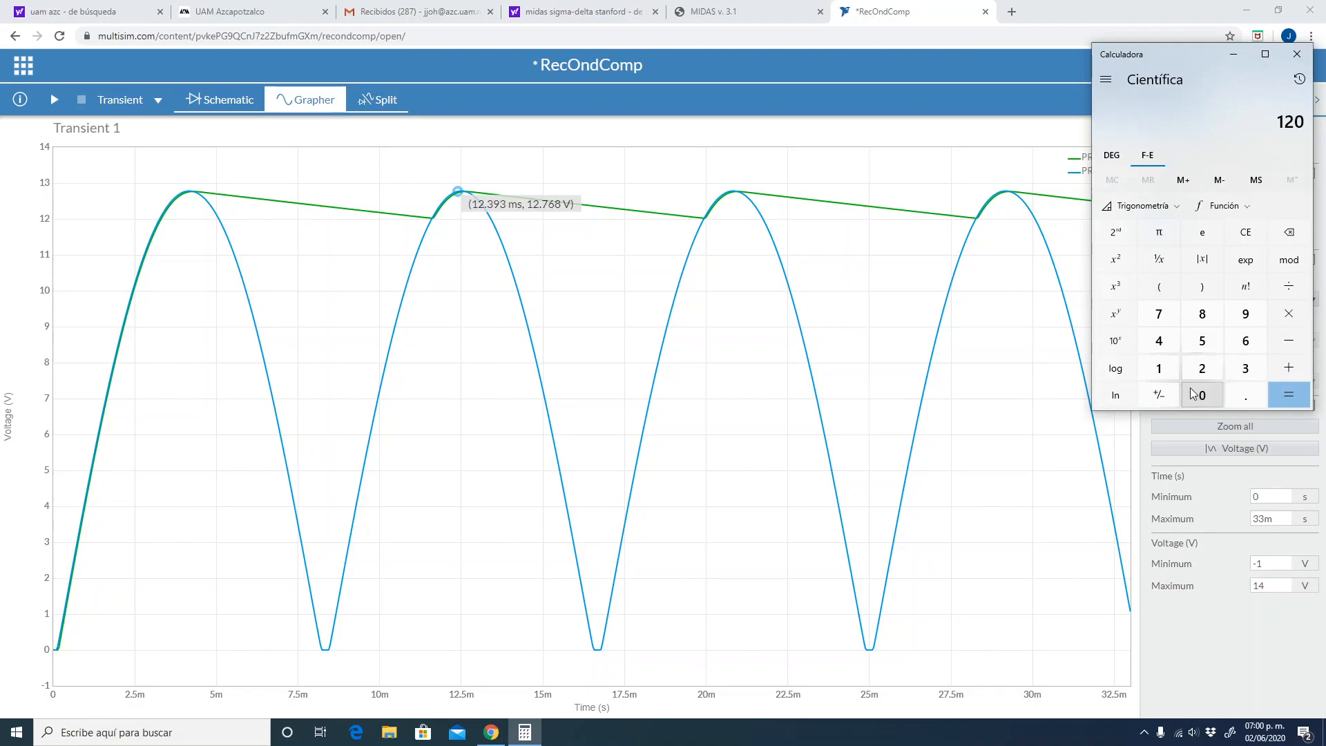
pyautogui.press('/')
pyautogui.write('8')
pyautogui.press('Return')
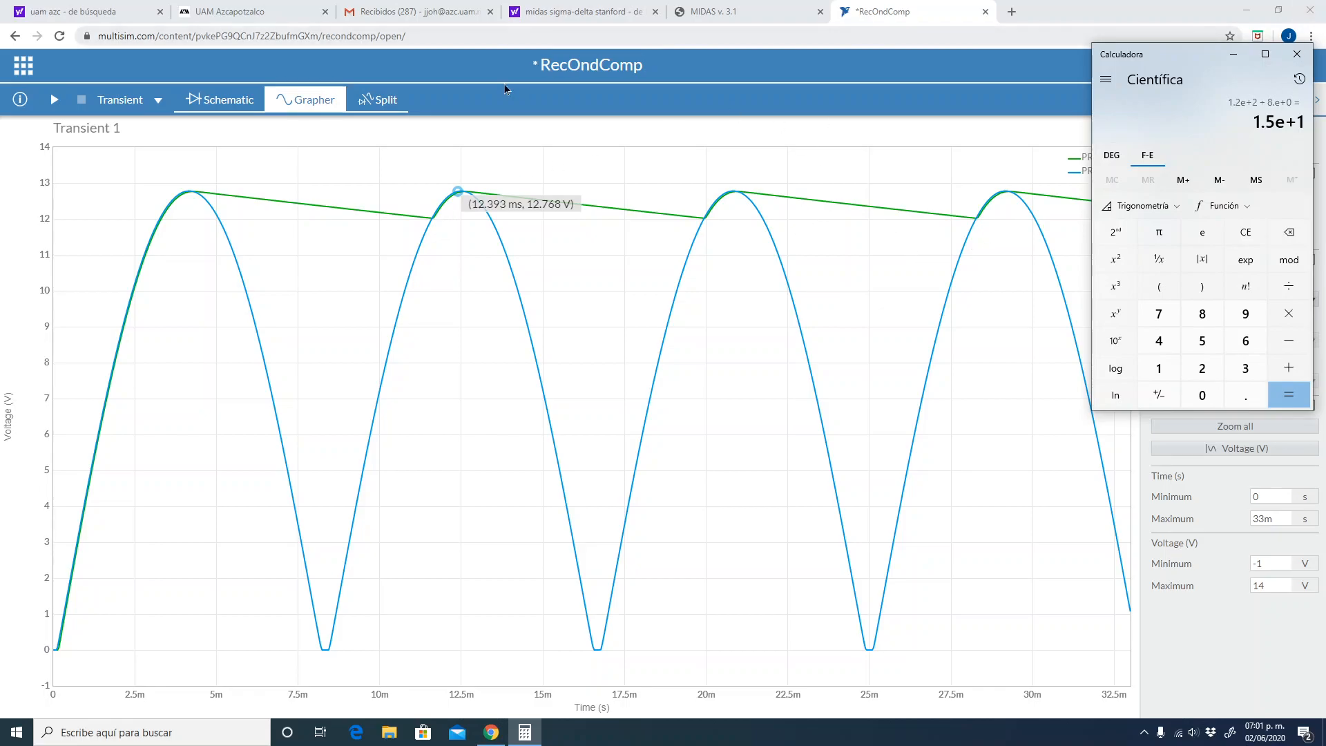
pyautogui.click(574, 288)
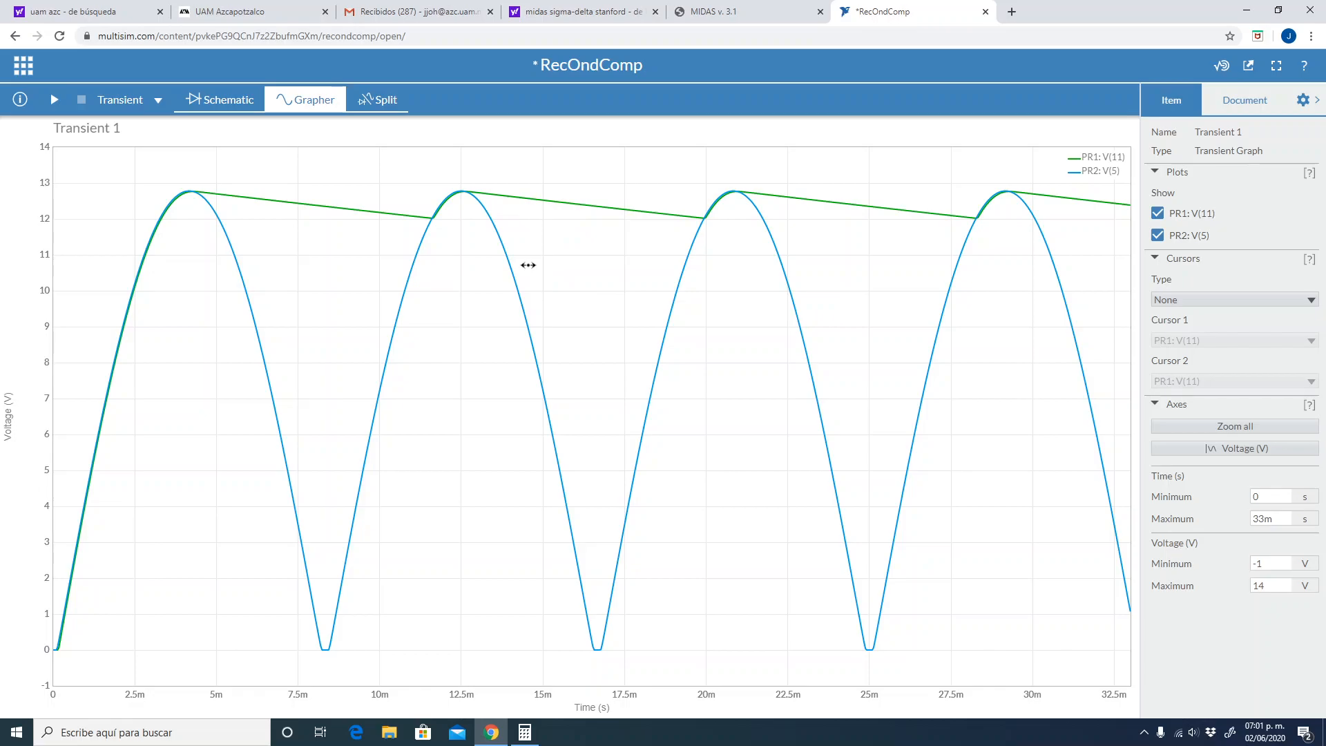
pyautogui.moveTo(470, 196)
# Place a current probe on the wire directly above capacitor C2 in the RC-filtered rectifier schematic
pyautogui.click(199, 103)
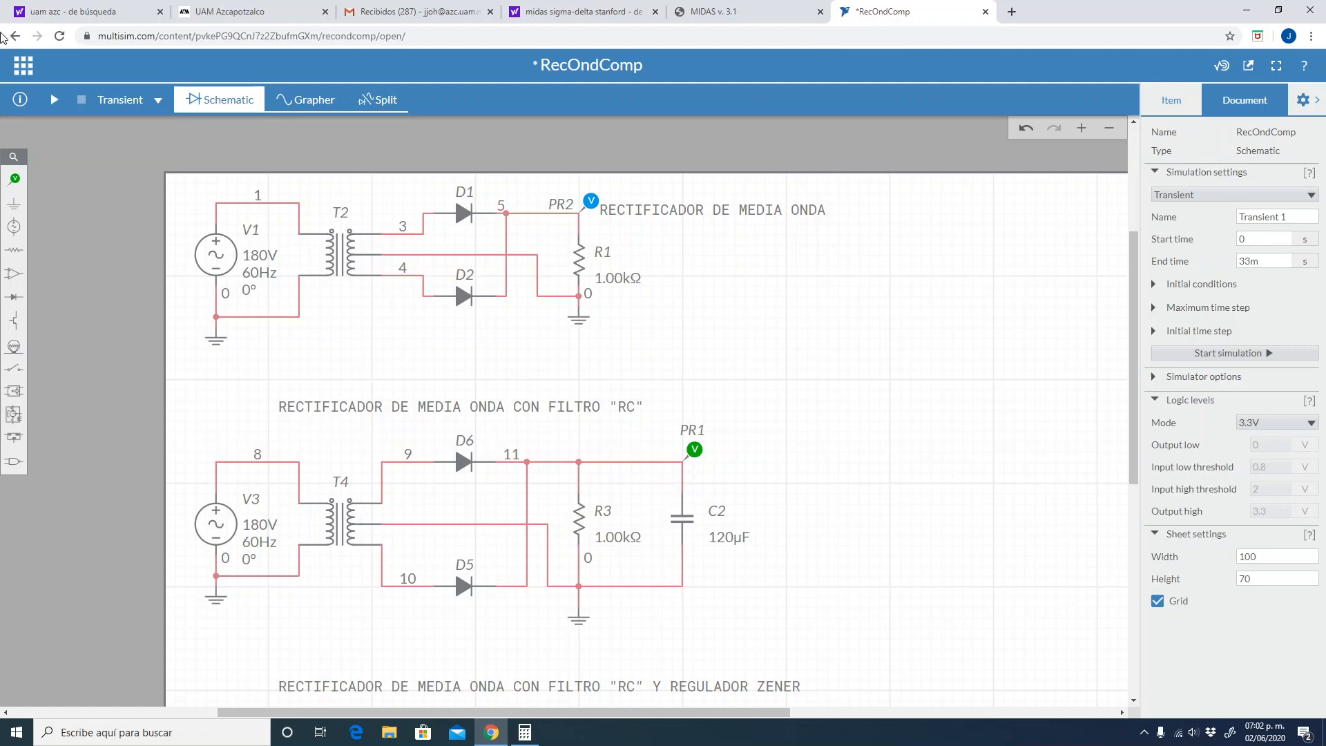
pyautogui.moveTo(18, 185)
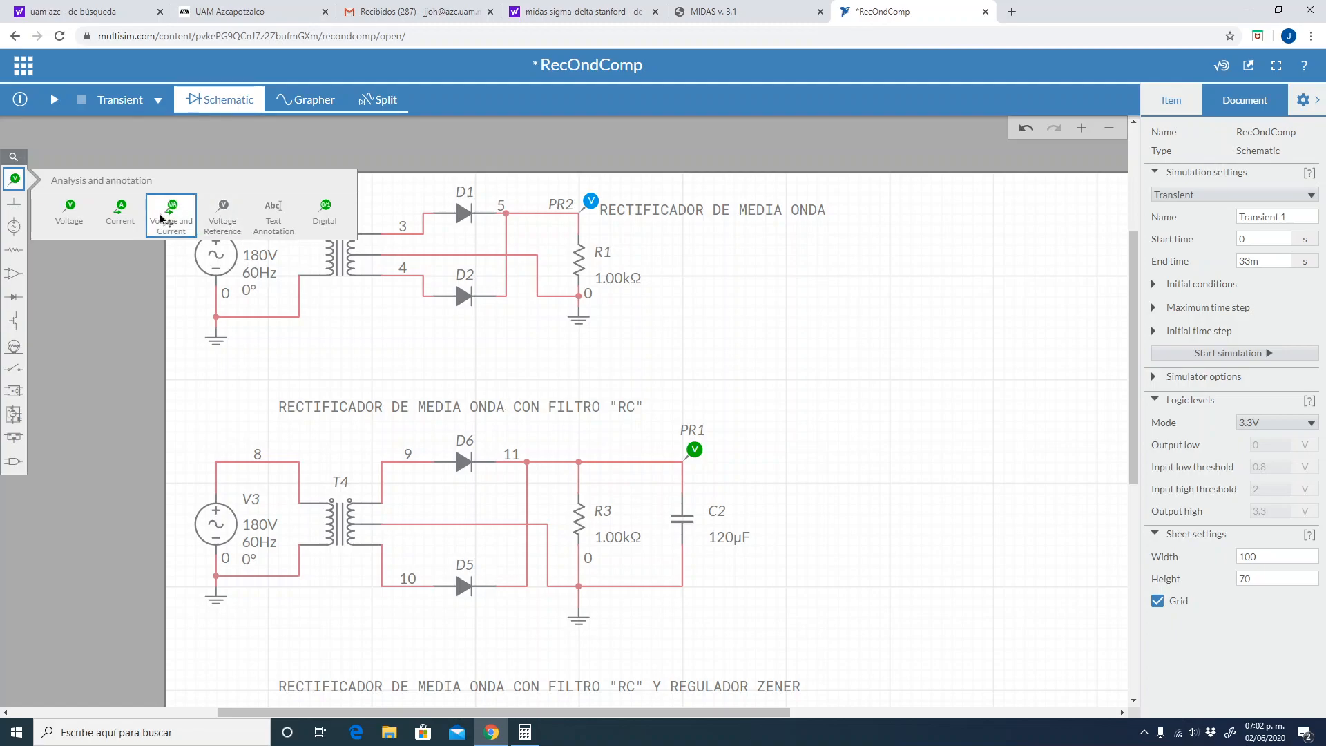
pyautogui.click(120, 210)
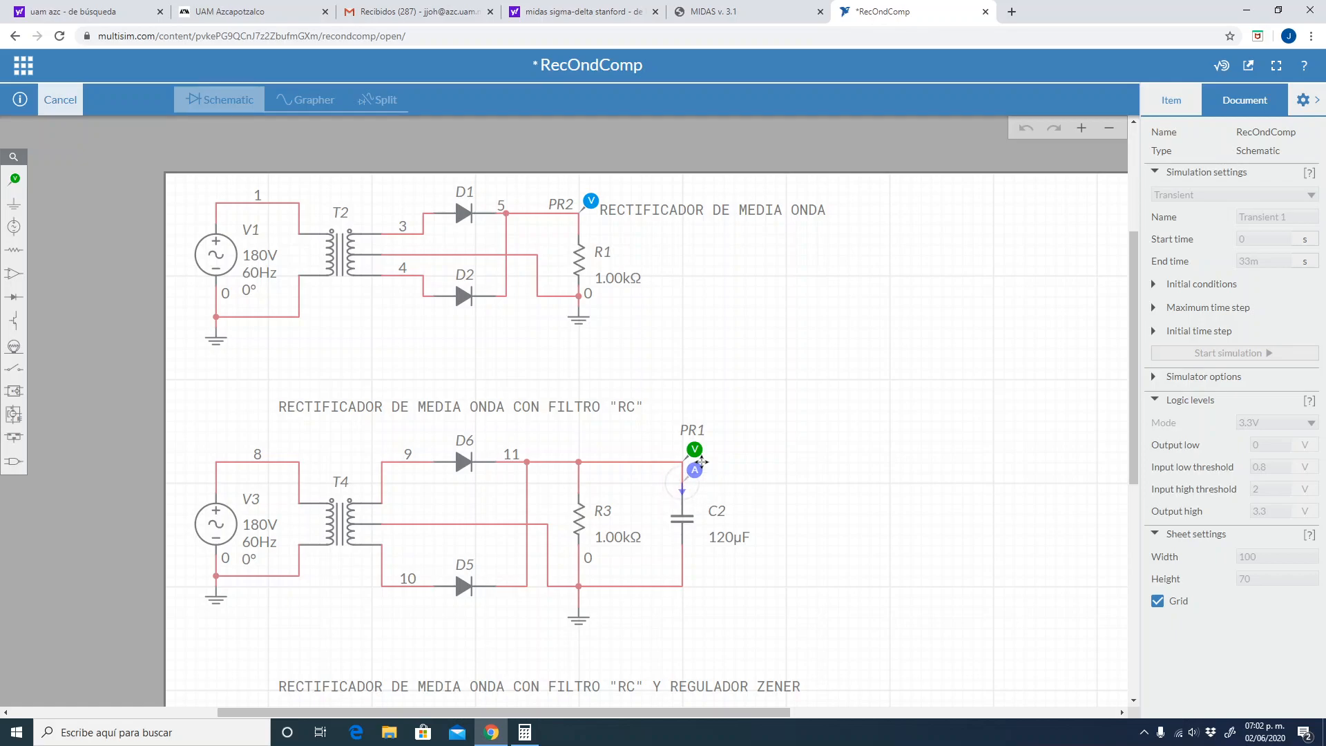
pyautogui.click(701, 461)
pyautogui.click(827, 493)
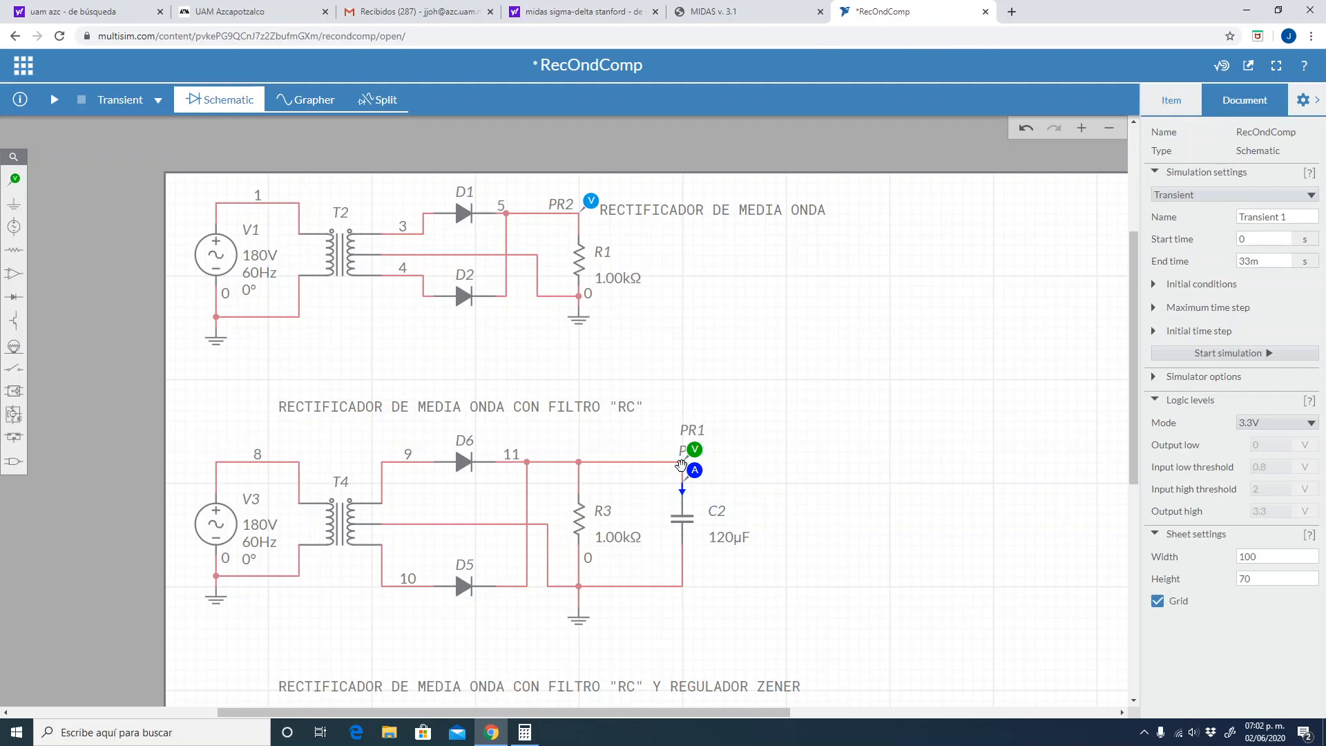
# Set the plot color of C2's current probe to red and its line weight to 3px
pyautogui.click(693, 471)
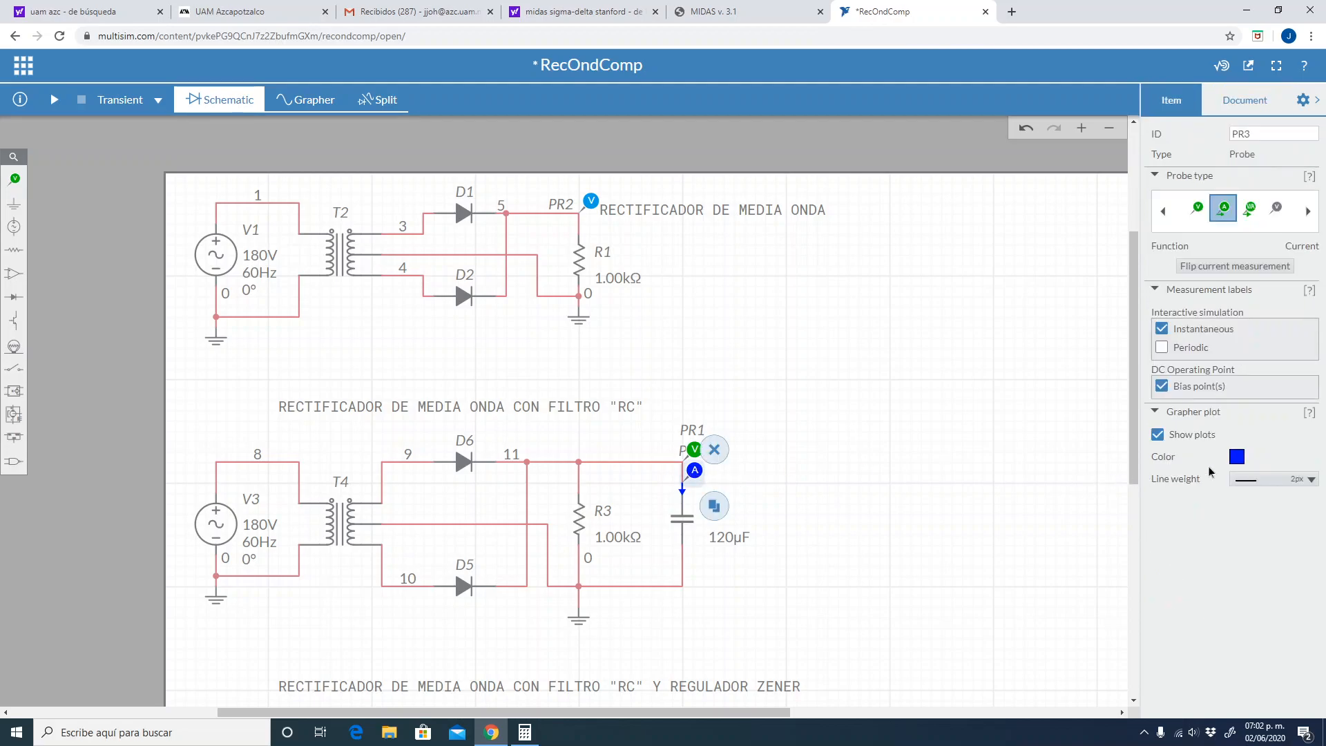
pyautogui.click(1237, 457)
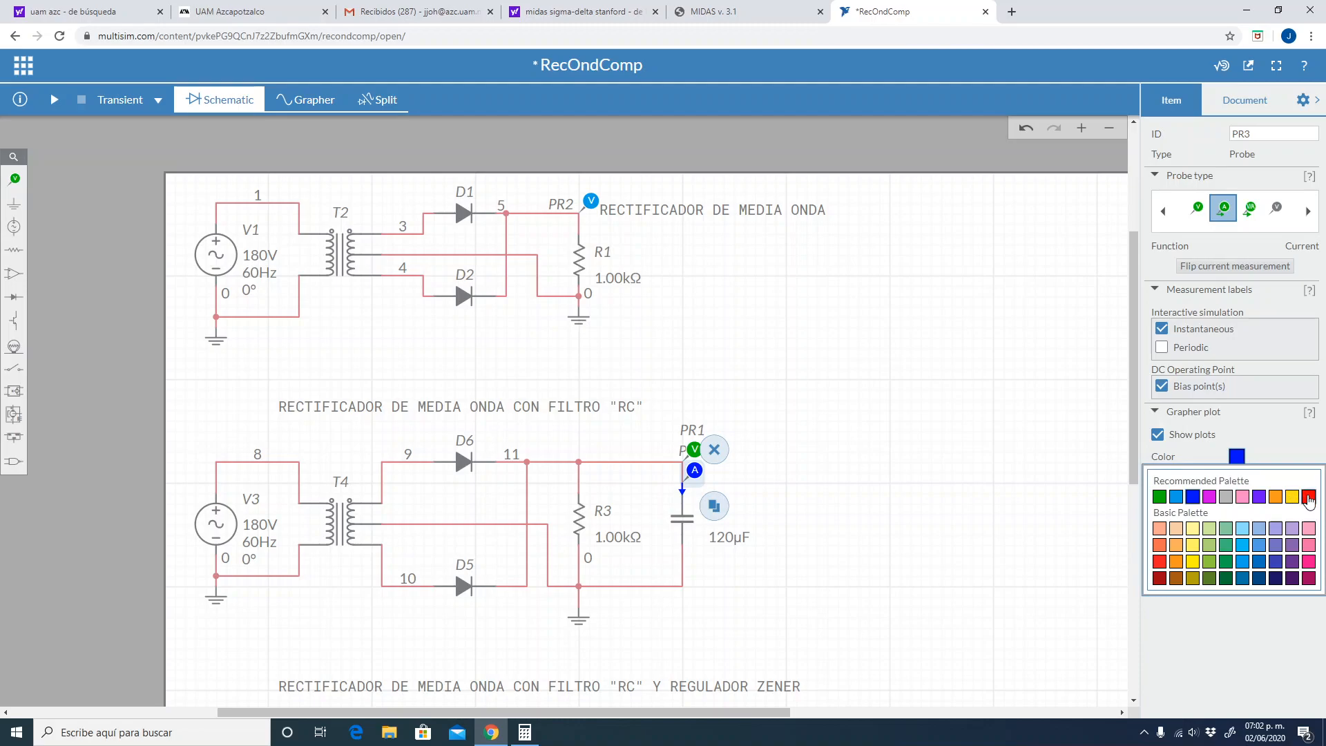
pyautogui.click(1308, 497)
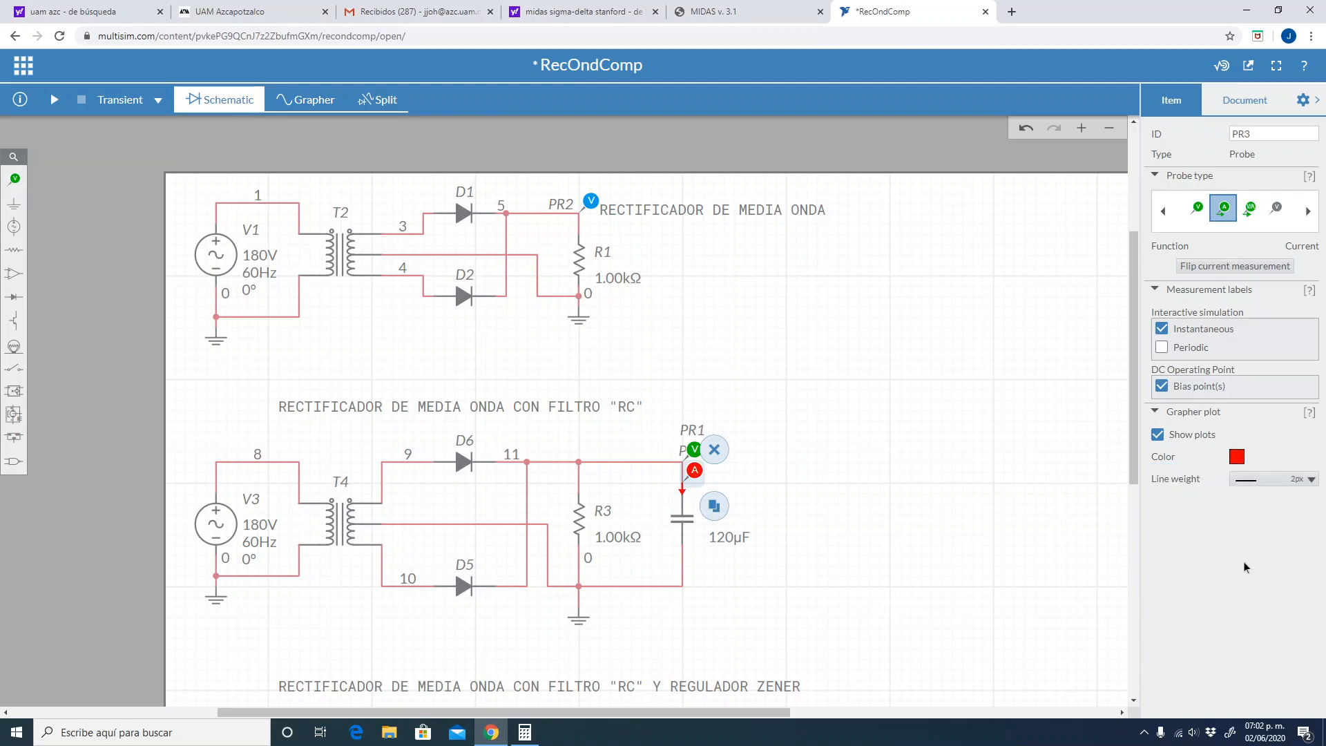
pyautogui.click(1310, 479)
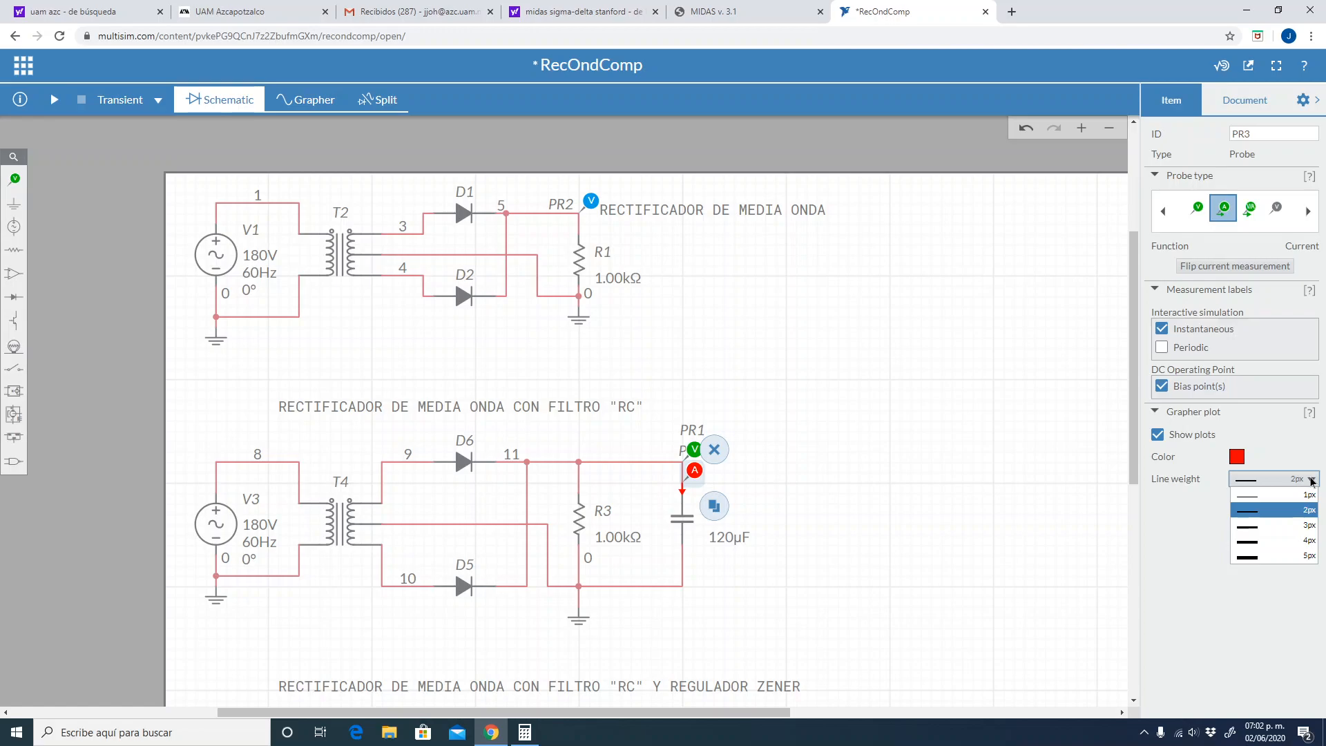
pyautogui.click(1310, 526)
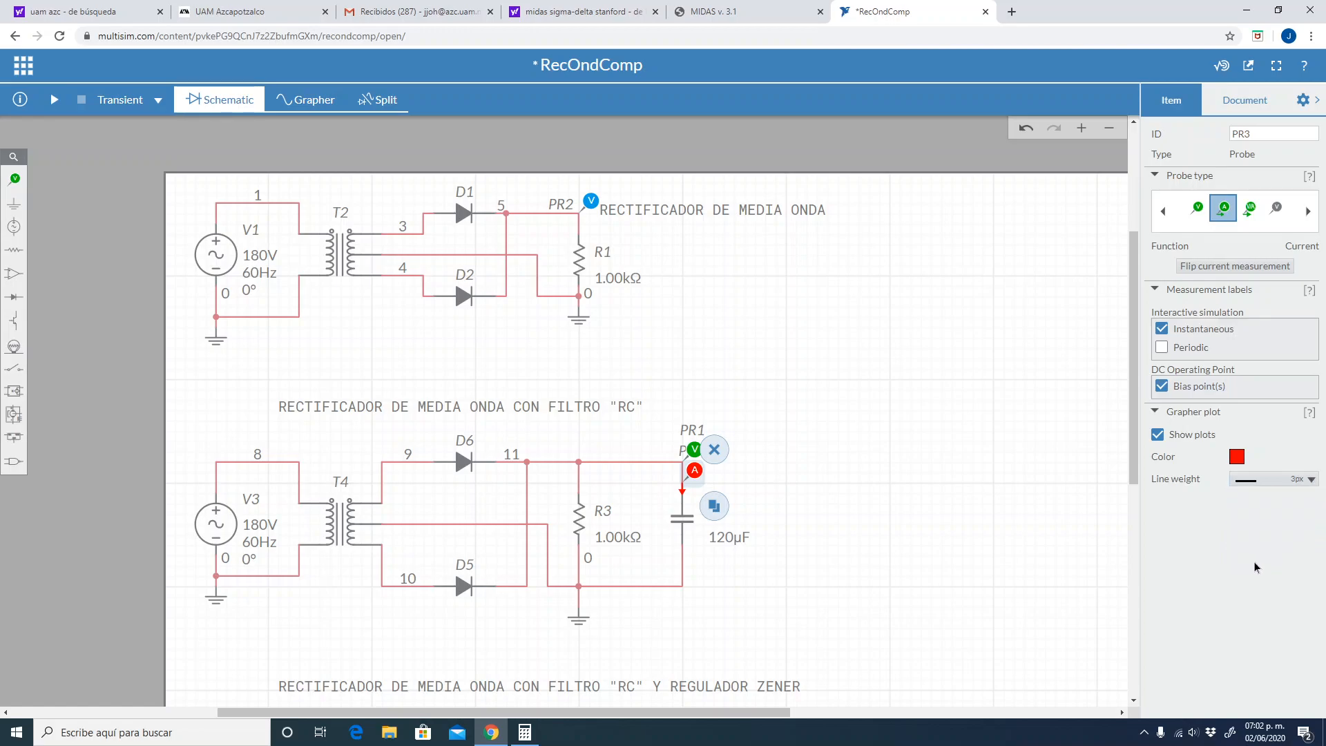
pyautogui.click(905, 538)
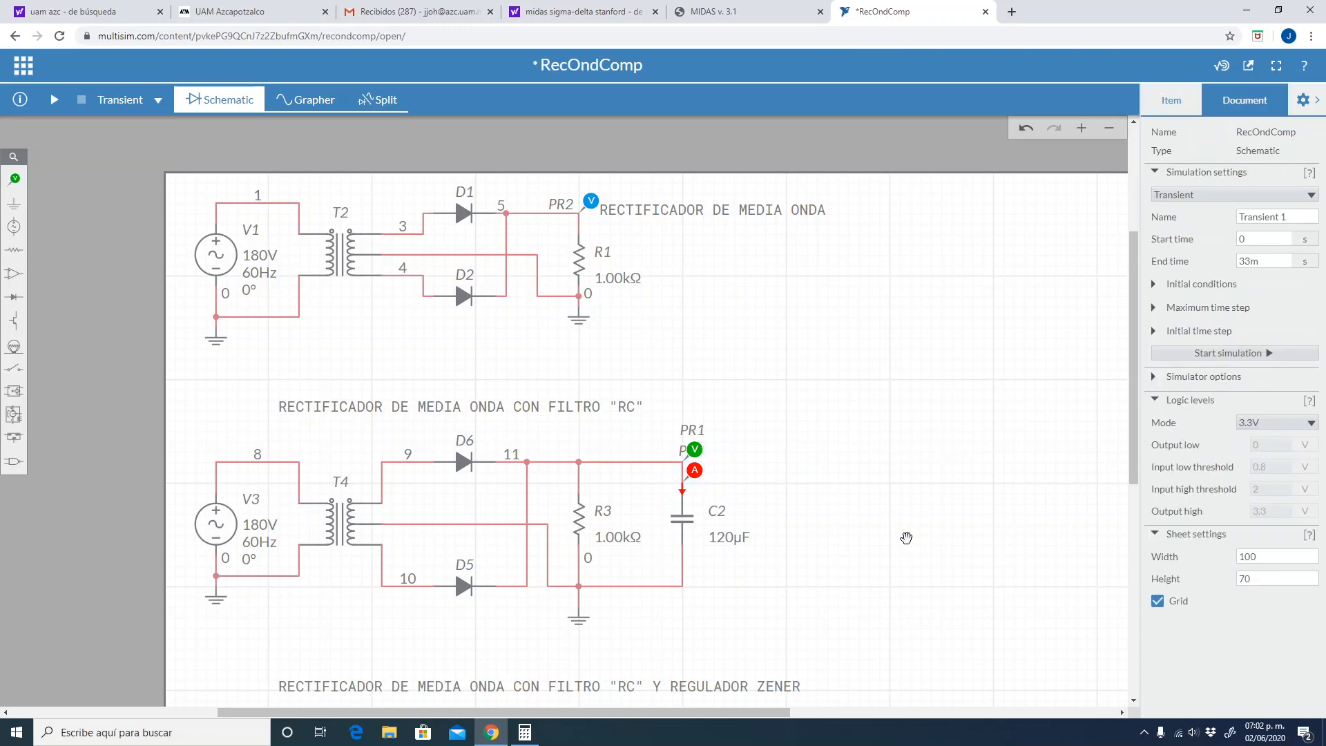
# Save the RecOndComp circuit and run the transient simulation with the capacitor current included
pyautogui.click(21, 69)
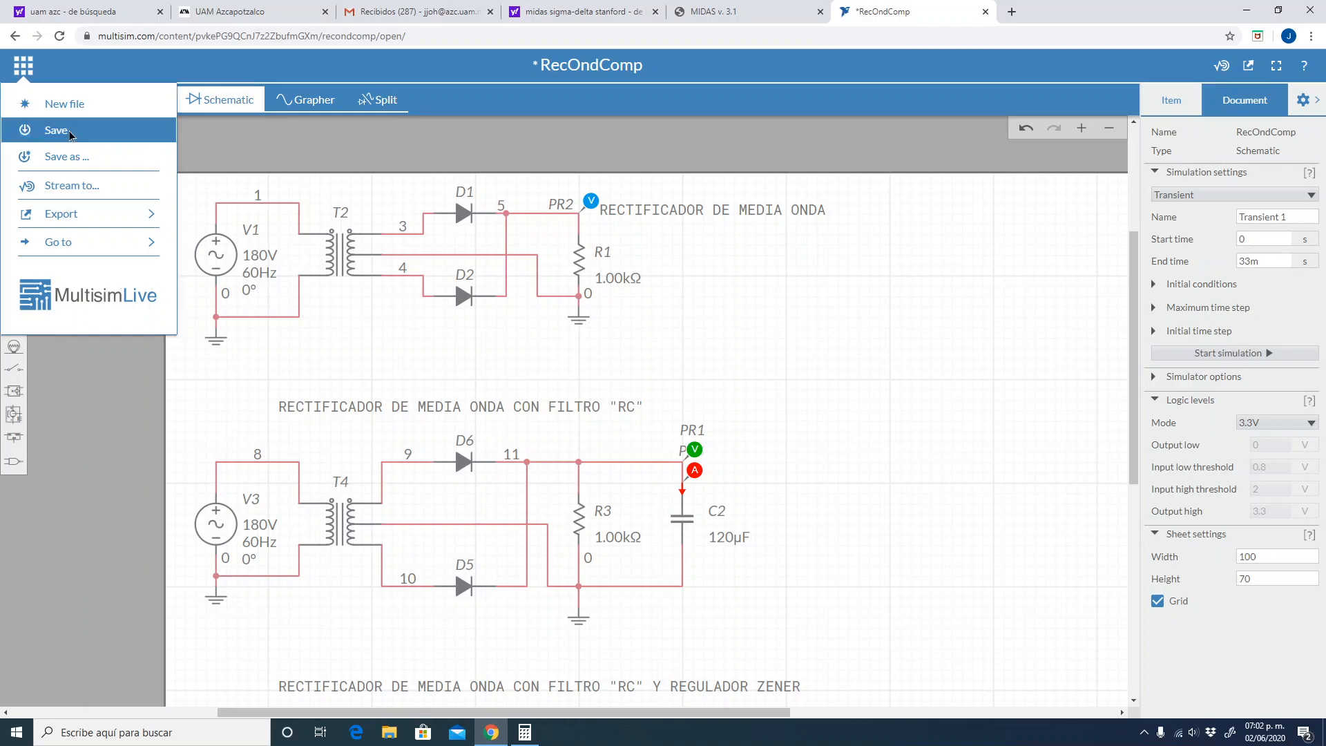
pyautogui.click(57, 131)
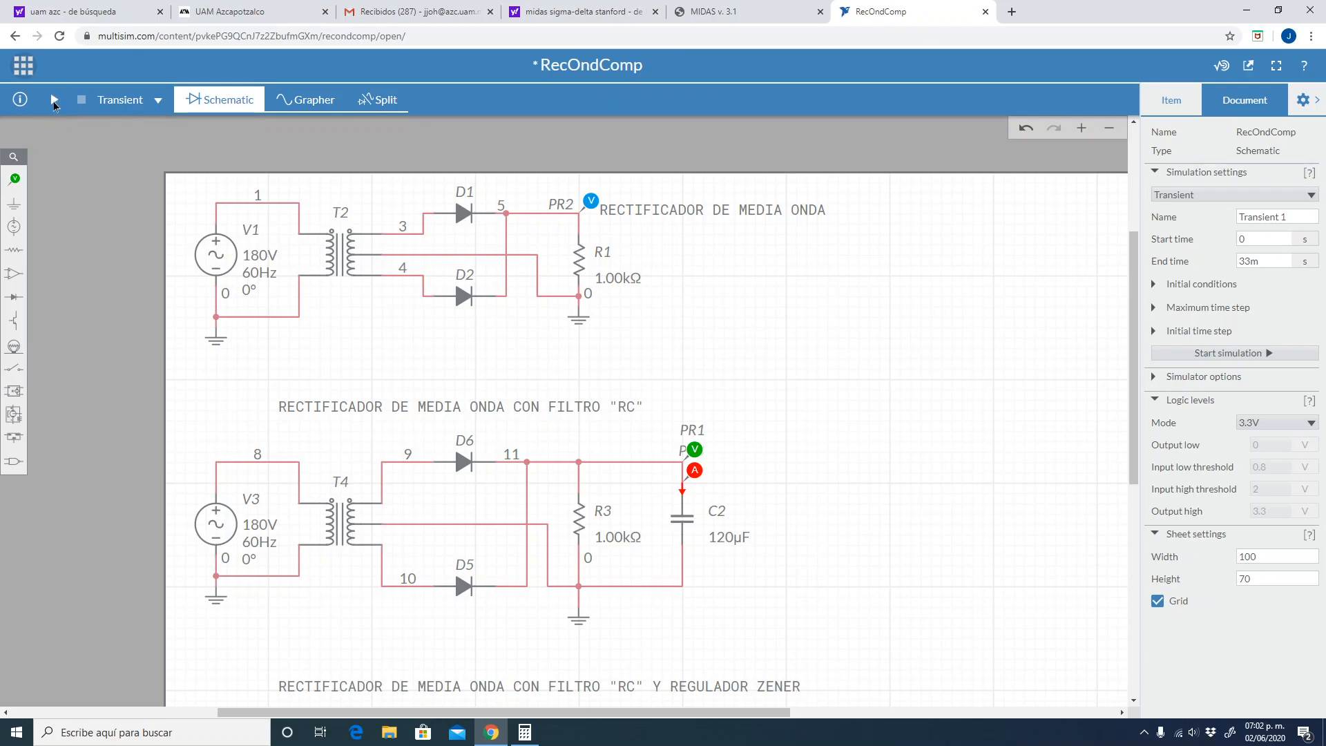
pyautogui.click(54, 102)
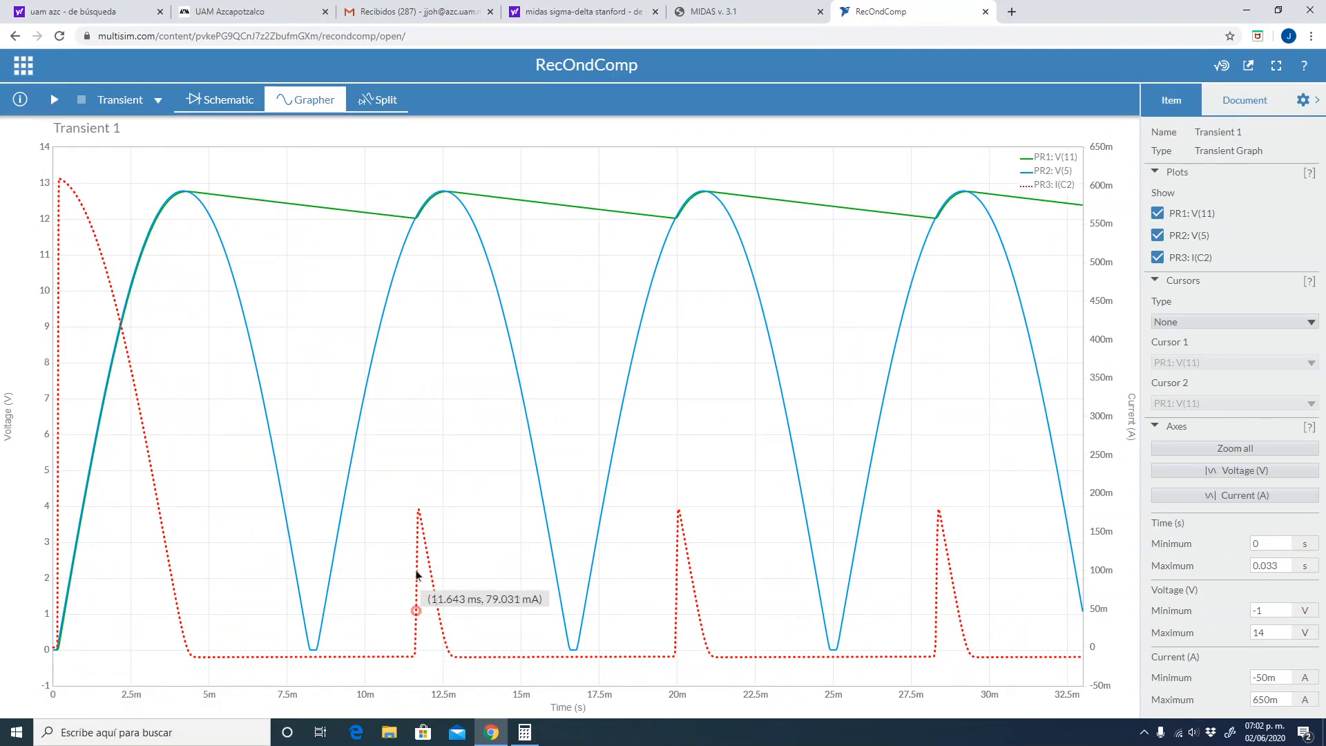
# Examine the C2 current pulses on the graph against the charging and discharging intervals of the filtered output voltage
pyautogui.moveTo(420, 512)
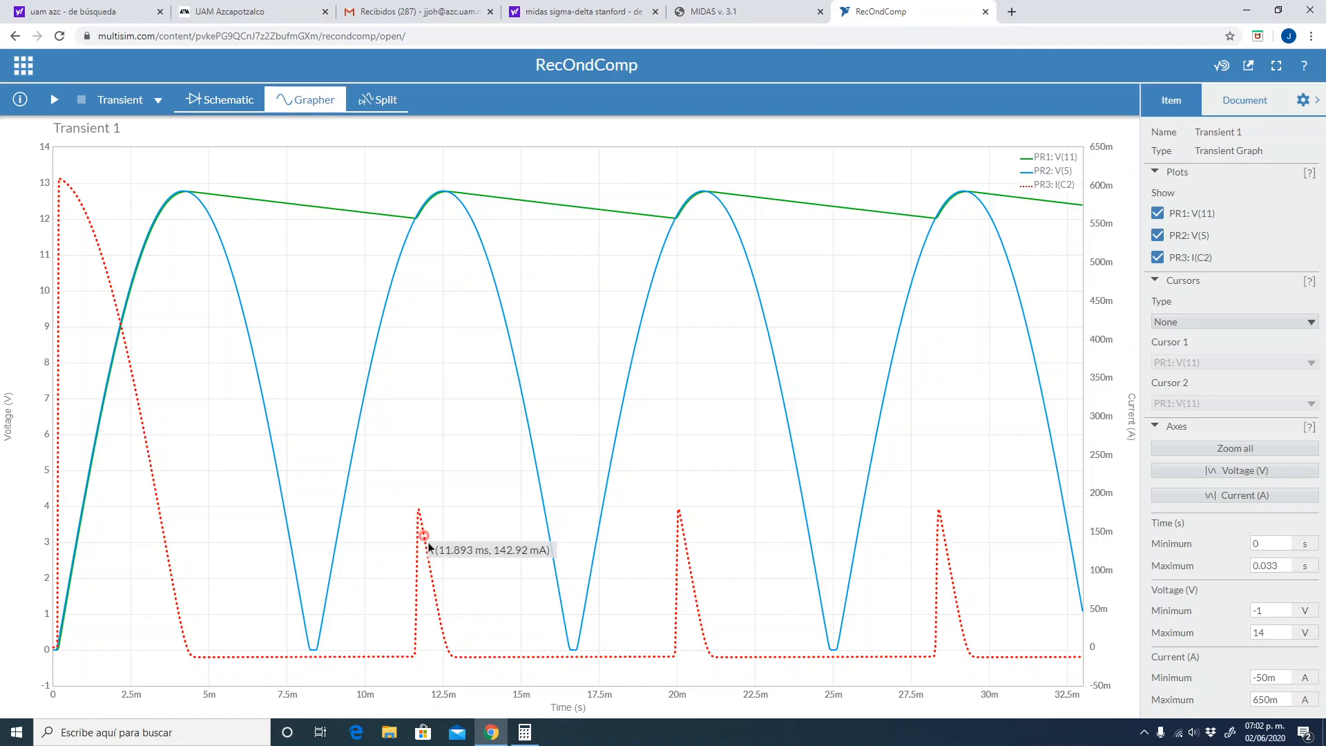
pyautogui.moveTo(424, 209)
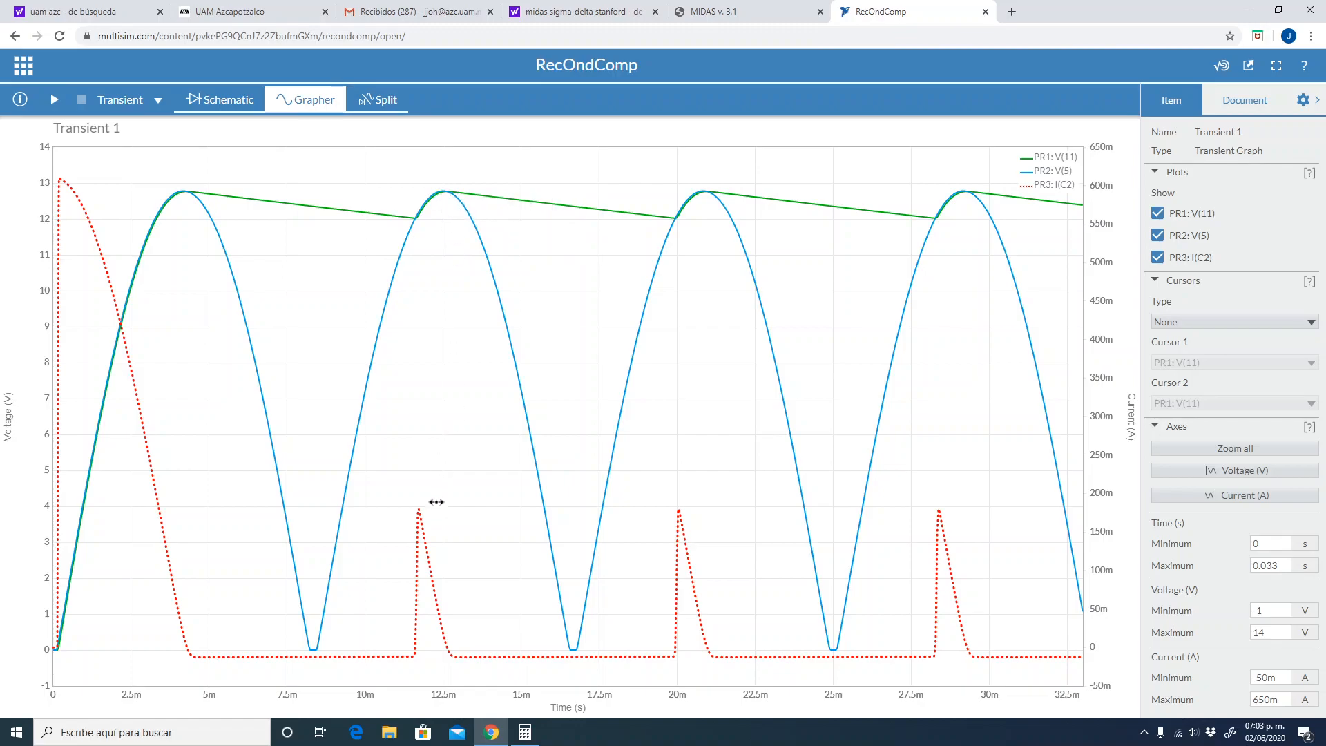
pyautogui.moveTo(461, 658)
pyautogui.moveTo(678, 526)
pyautogui.moveTo(56, 290)
pyautogui.moveTo(69, 610)
pyautogui.moveTo(709, 195)
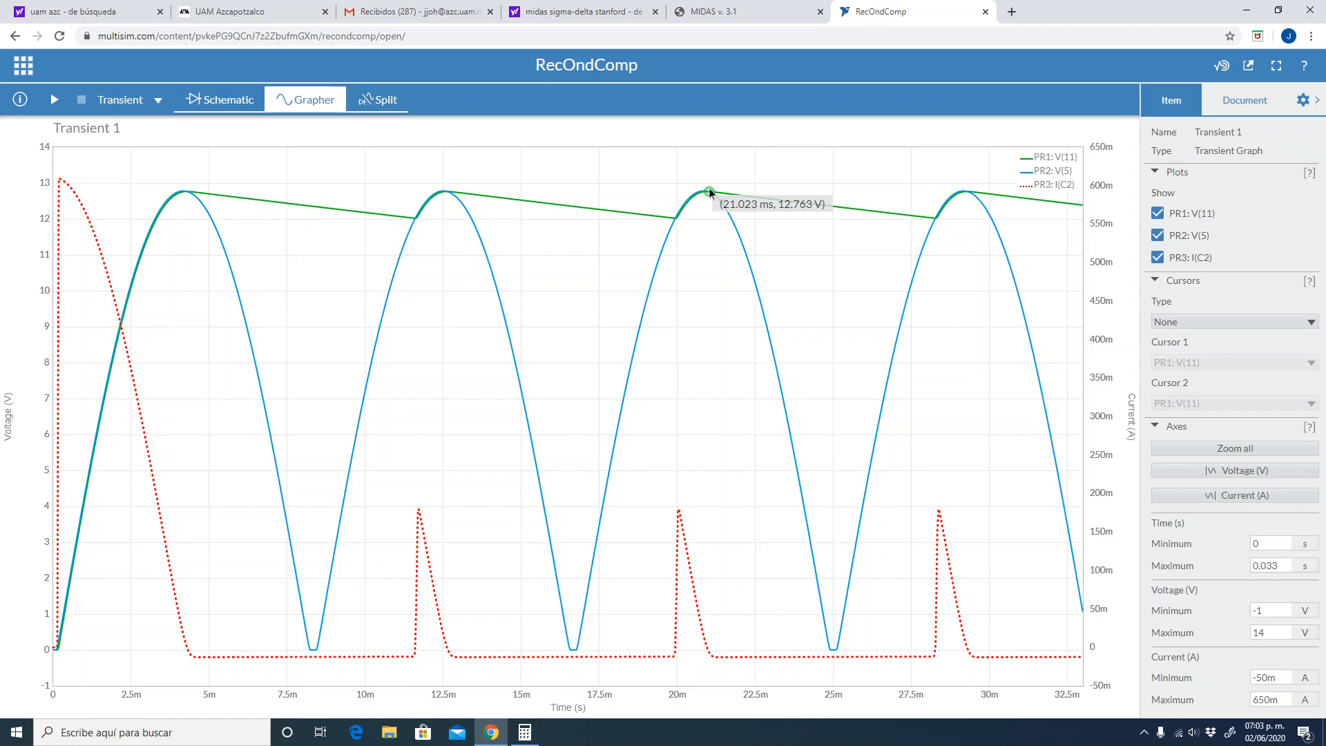
pyautogui.moveTo(761, 658)
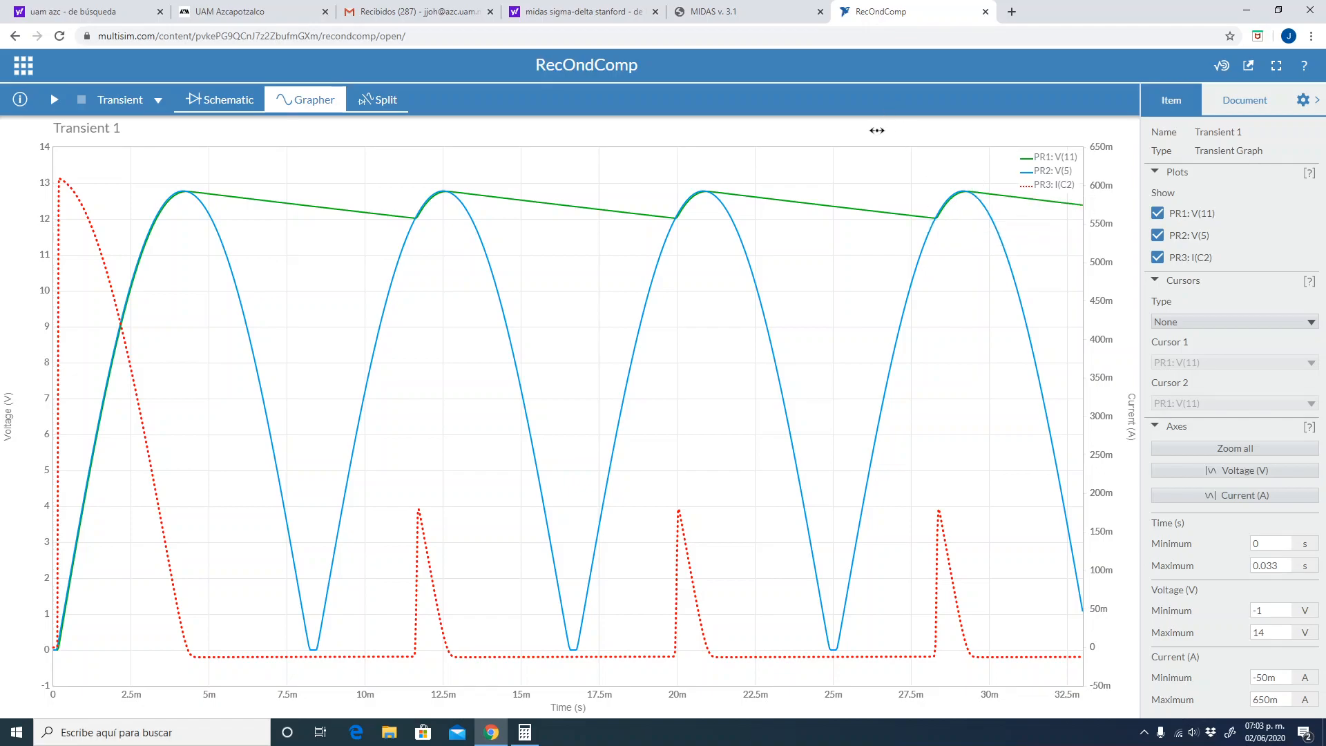
pyautogui.moveTo(934, 223)
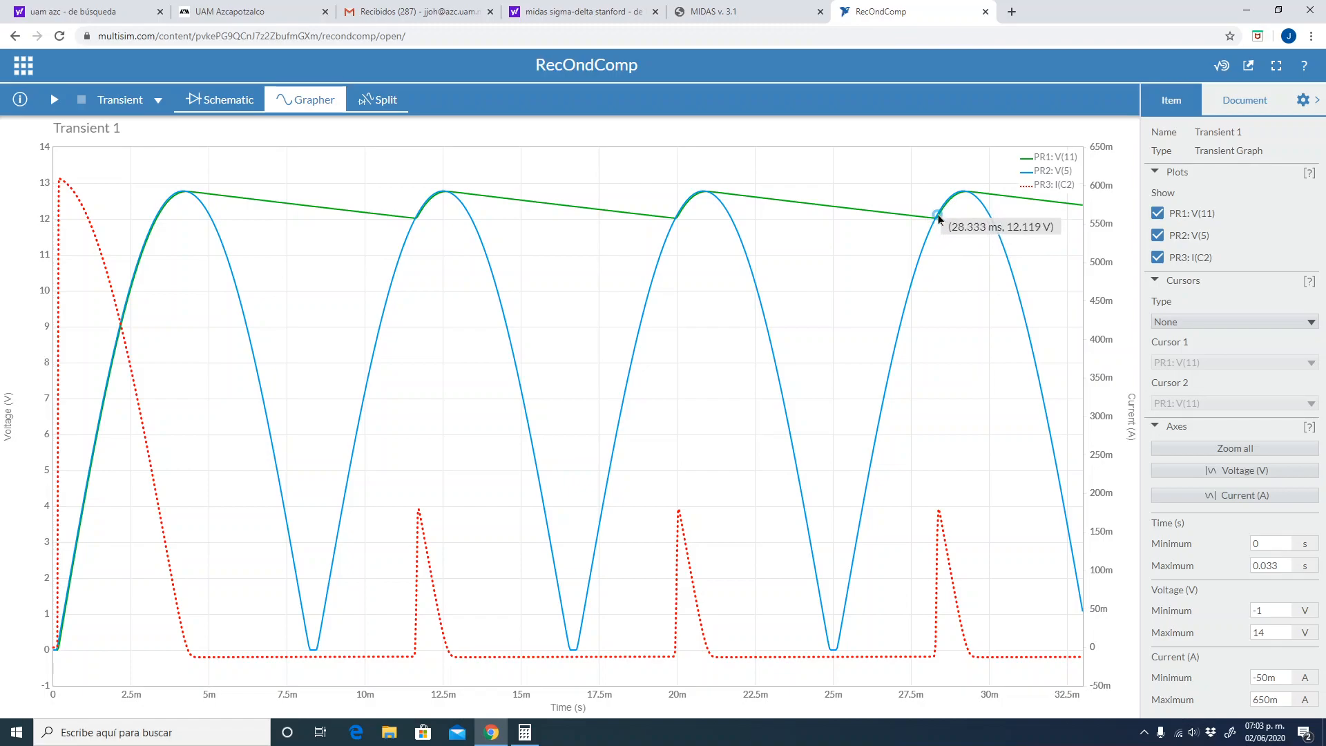
pyautogui.moveTo(940, 511)
# Compare the R3–C2 filter in the schematic with the last voltage recharge and current pulse on the graph
pyautogui.click(219, 102)
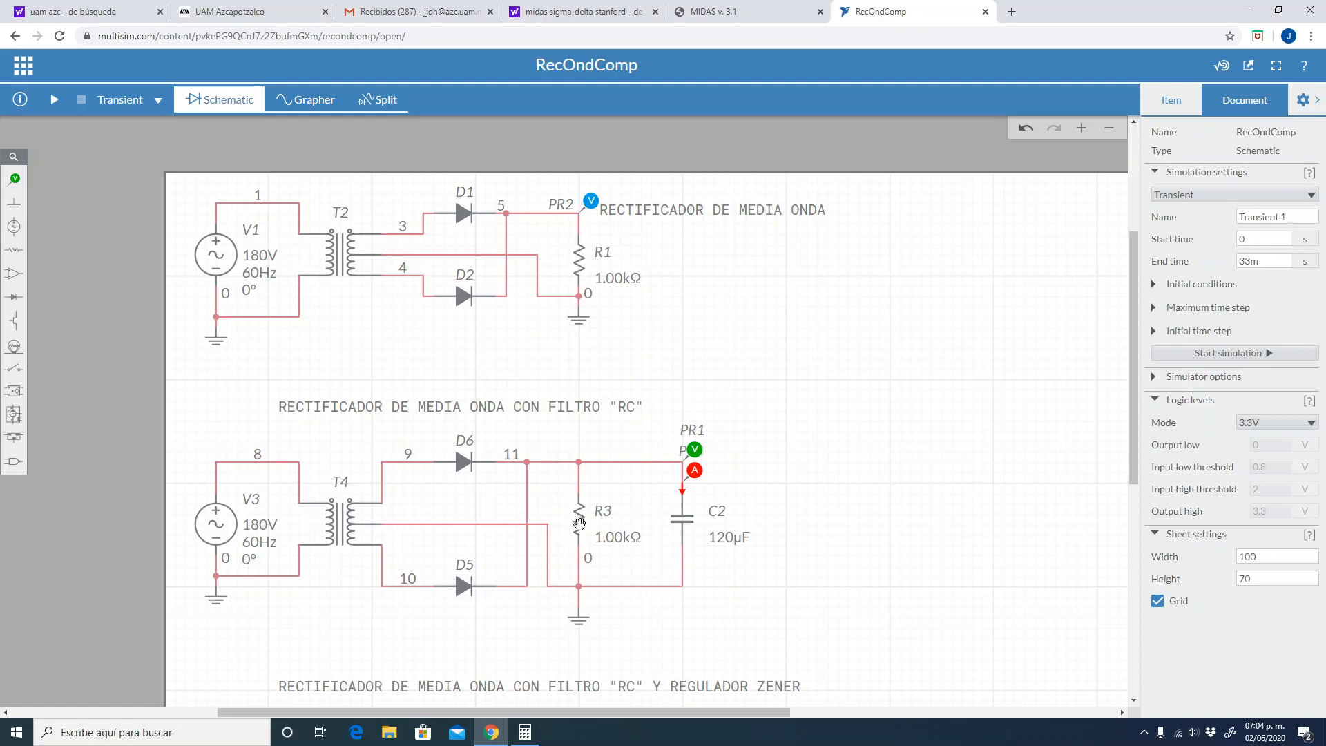
pyautogui.click(309, 101)
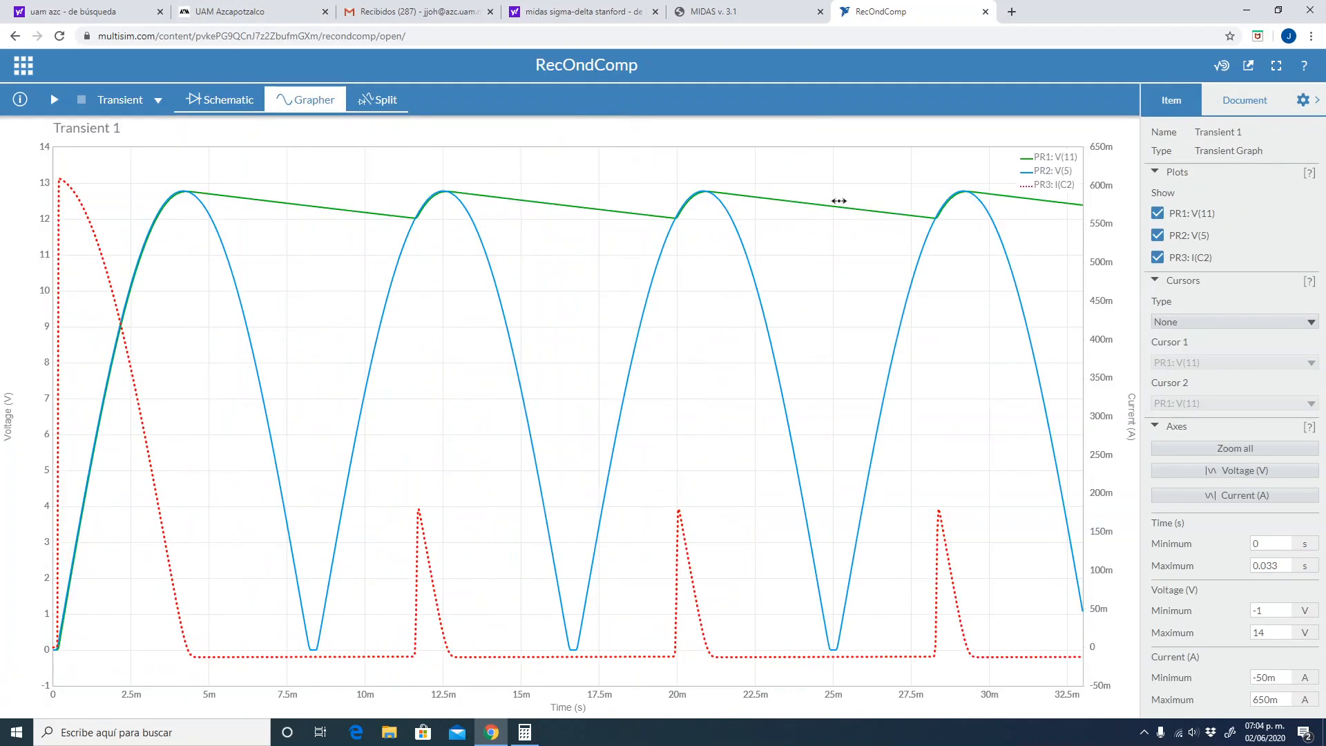
pyautogui.moveTo(937, 221)
pyautogui.moveTo(940, 511)
pyautogui.click(221, 100)
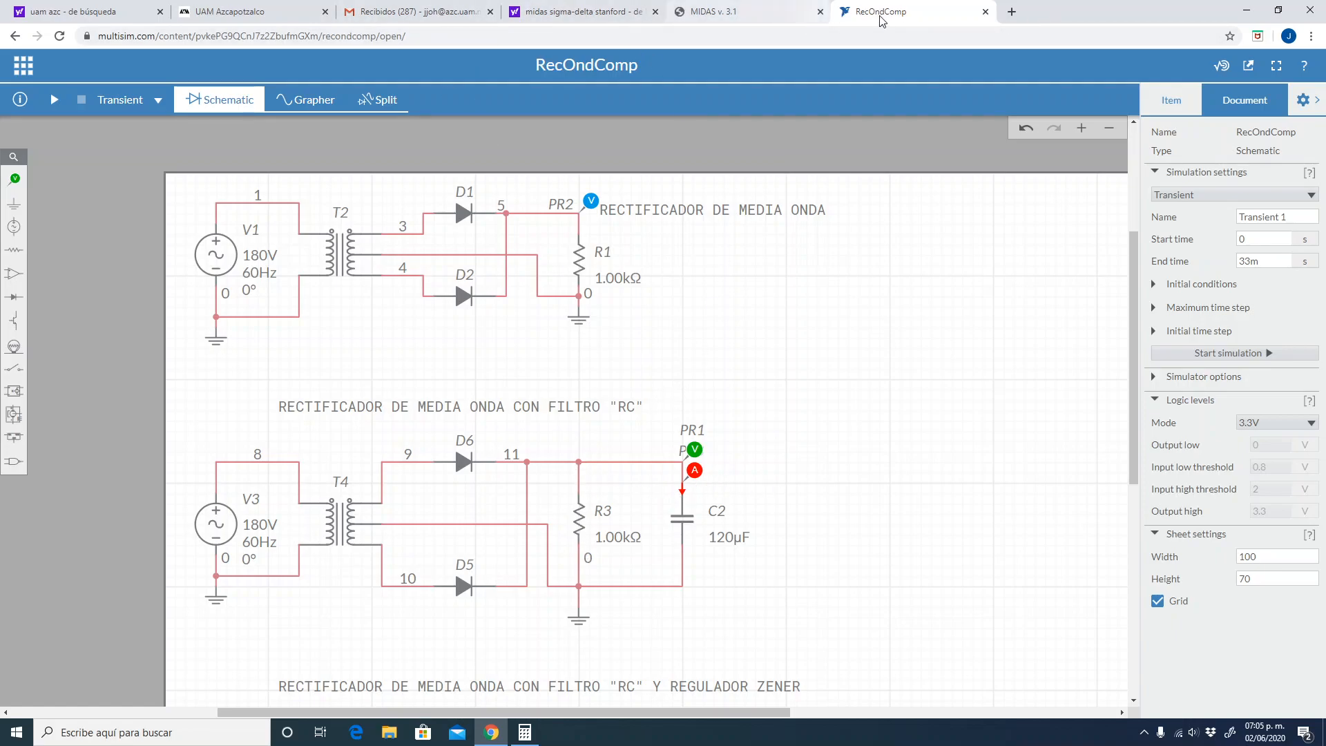
pyautogui.click(320, 104)
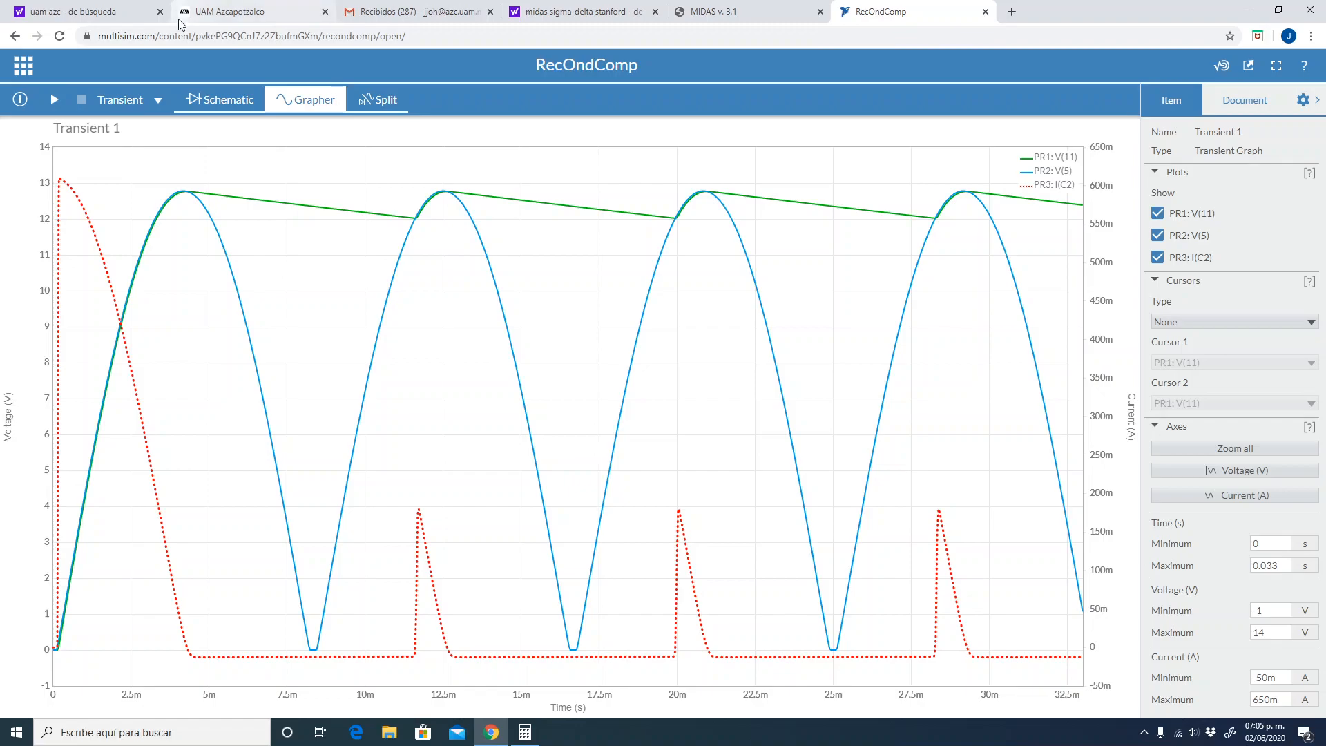
# Place a current probe on the wire directly above resistor R3 and run the transient simulation to plot its current
pyautogui.click(223, 96)
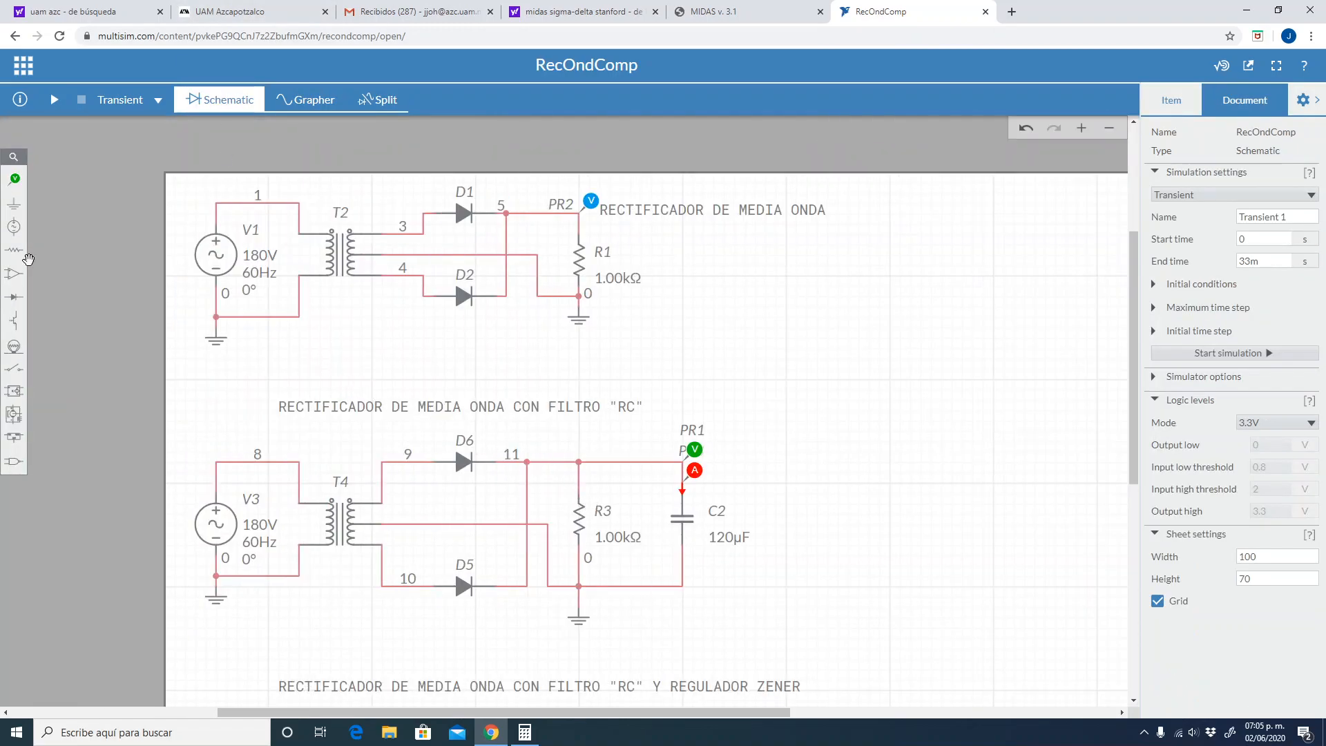
pyautogui.moveTo(20, 186)
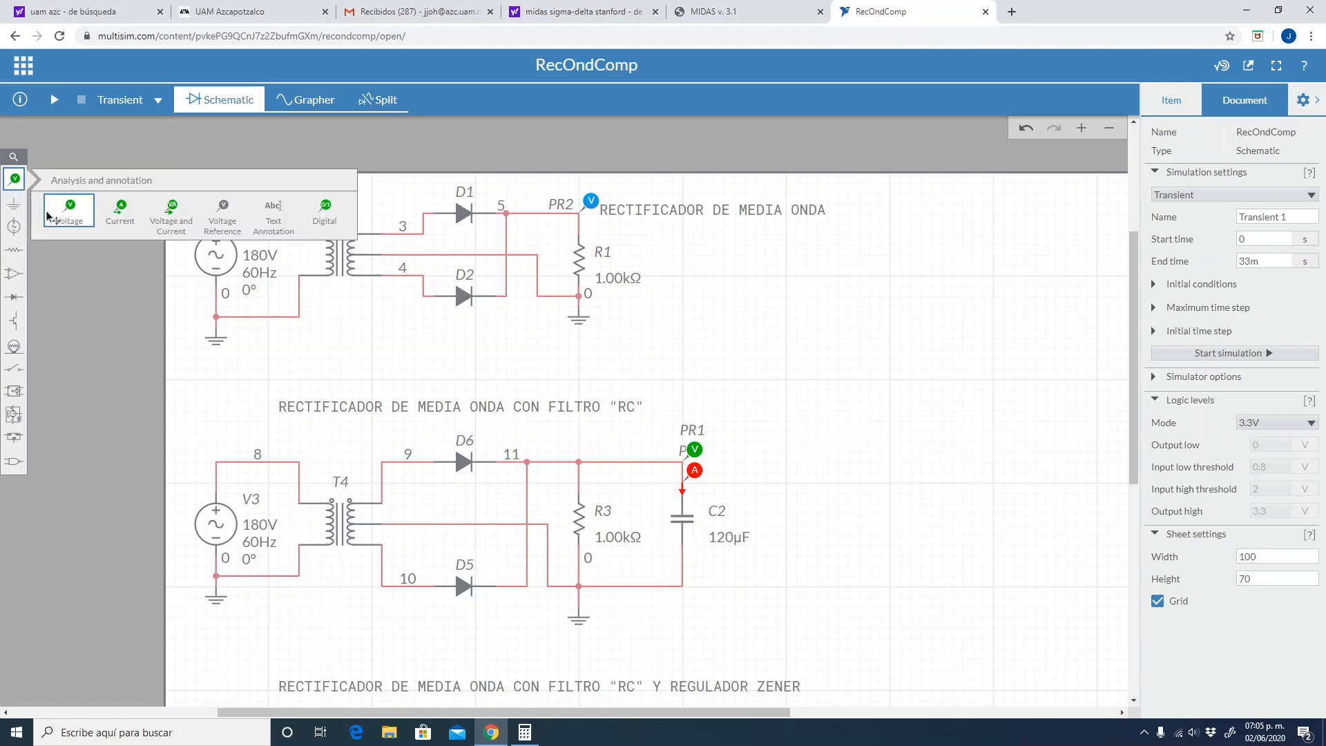
pyautogui.click(121, 211)
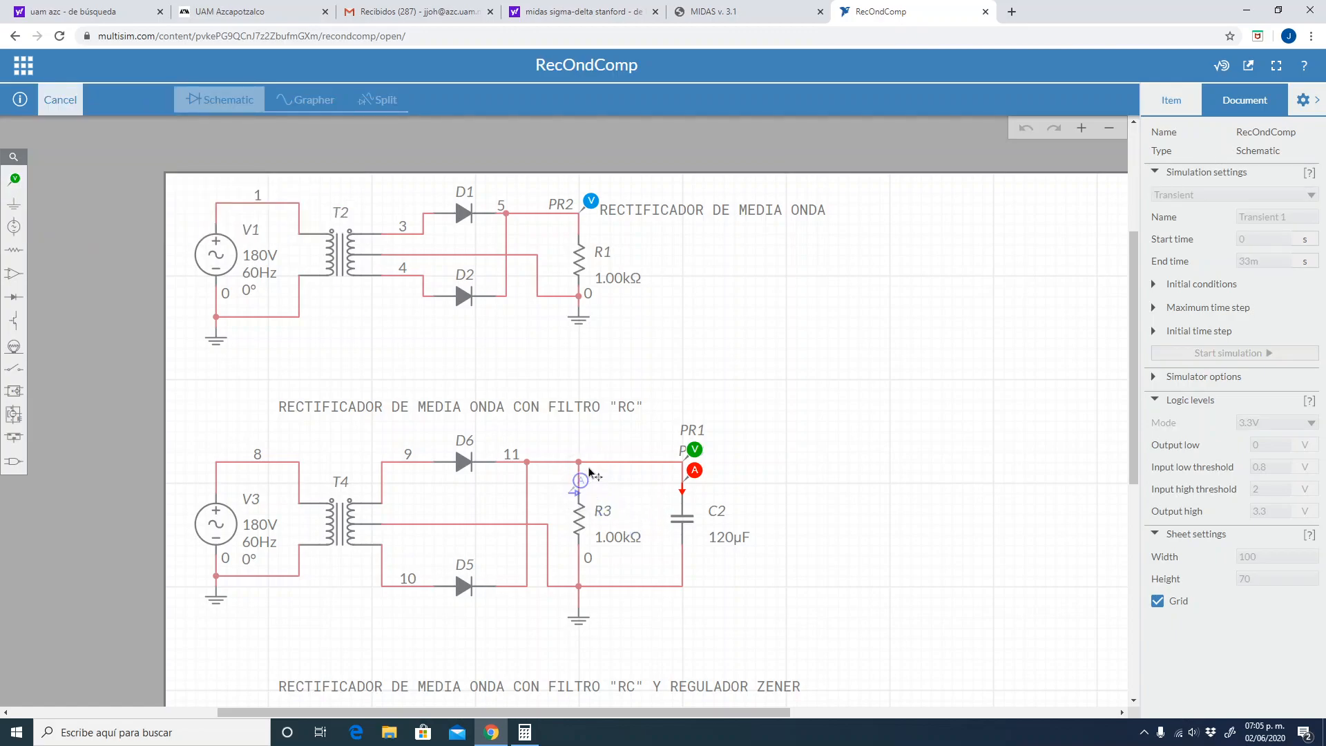
pyautogui.click(594, 476)
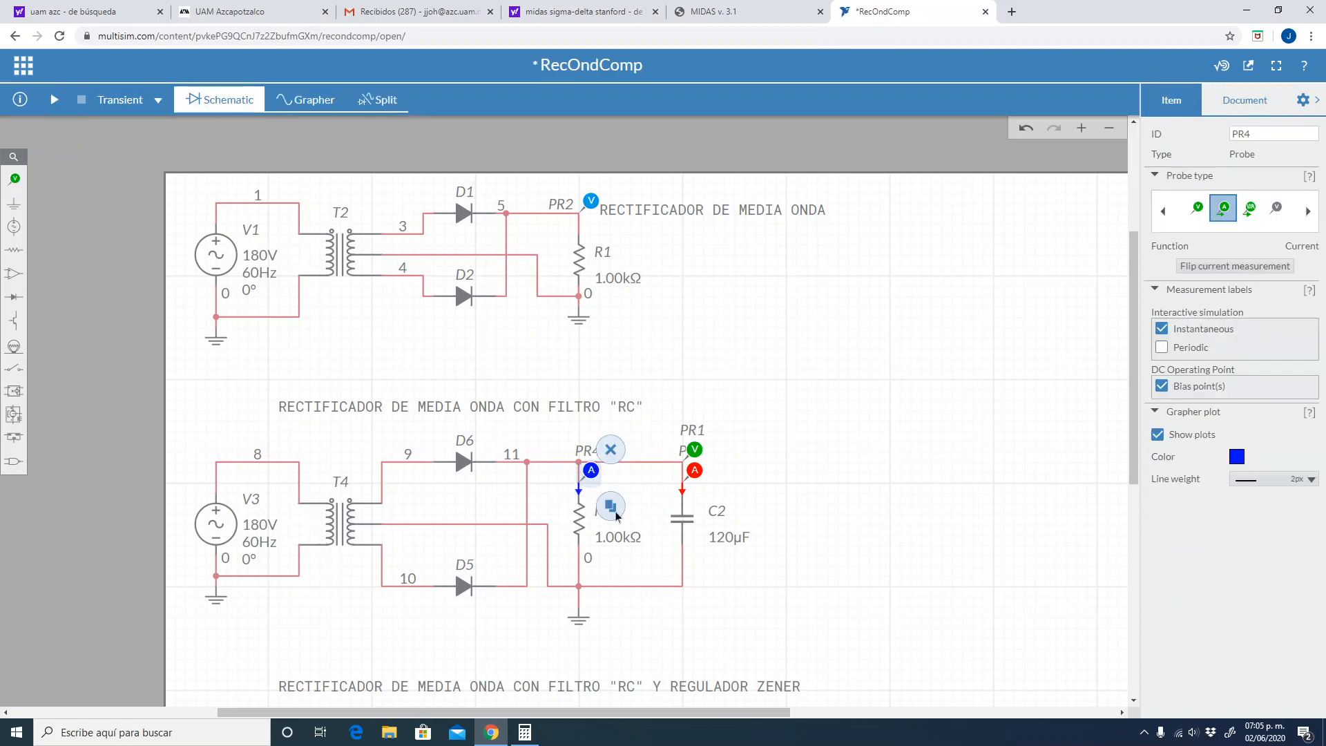
pyautogui.click(61, 100)
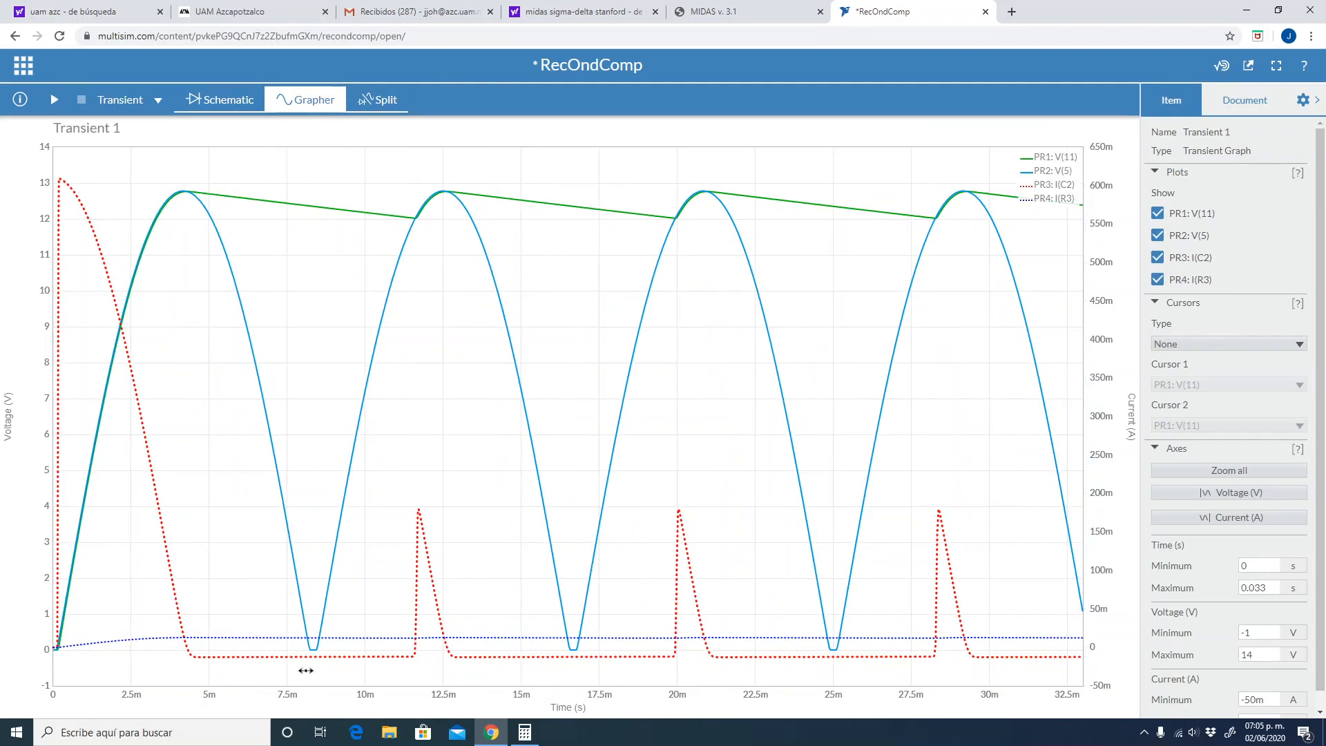
pyautogui.moveTo(460, 640)
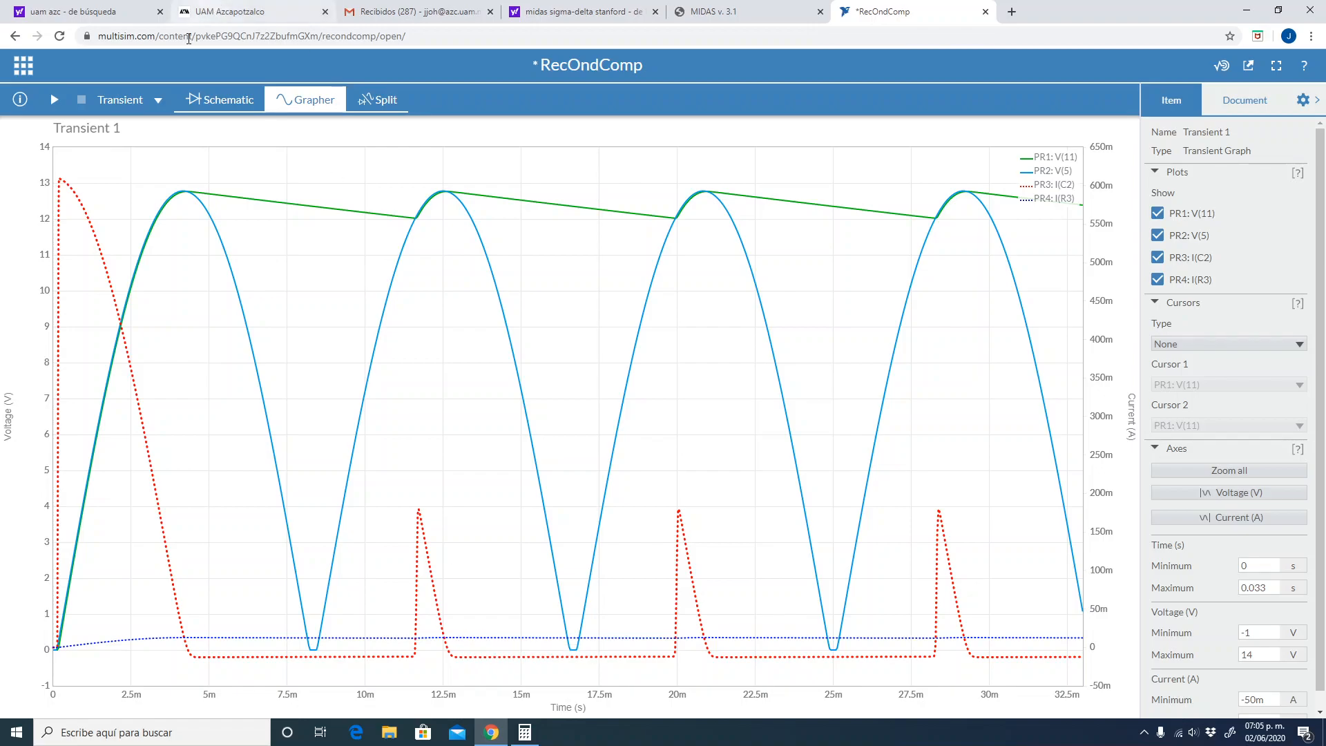
# Review the RC-filtered schematic, and hide the V(5), I(C2) and I(R3) plots so the graph shows only V(11)
pyautogui.click(216, 101)
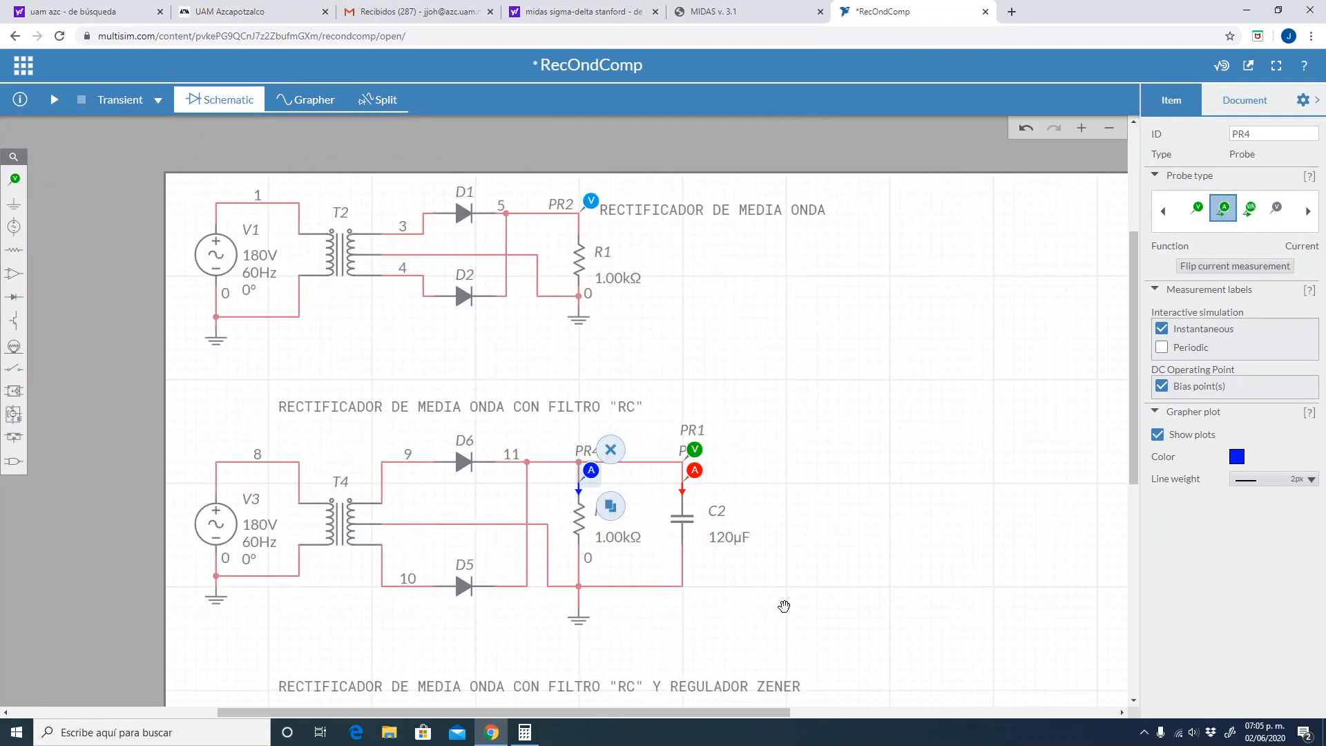
pyautogui.click(784, 606)
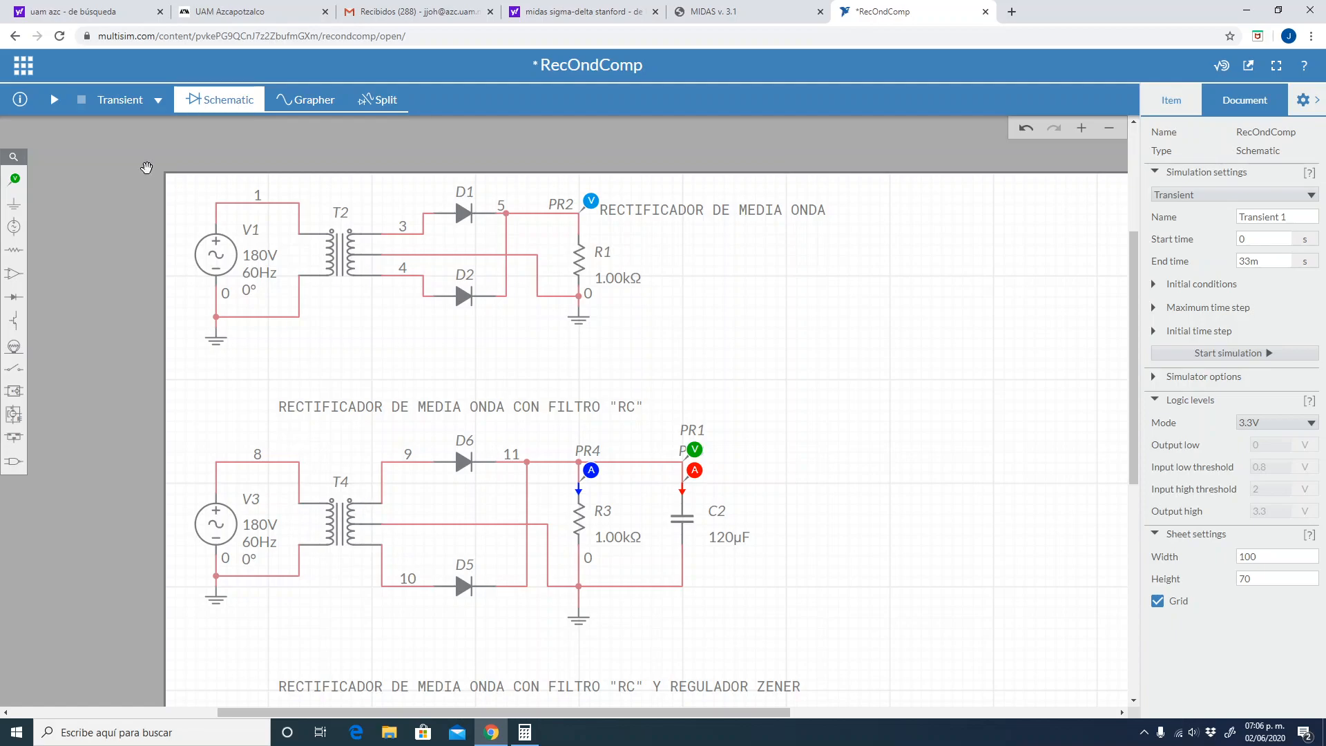
pyautogui.click(301, 105)
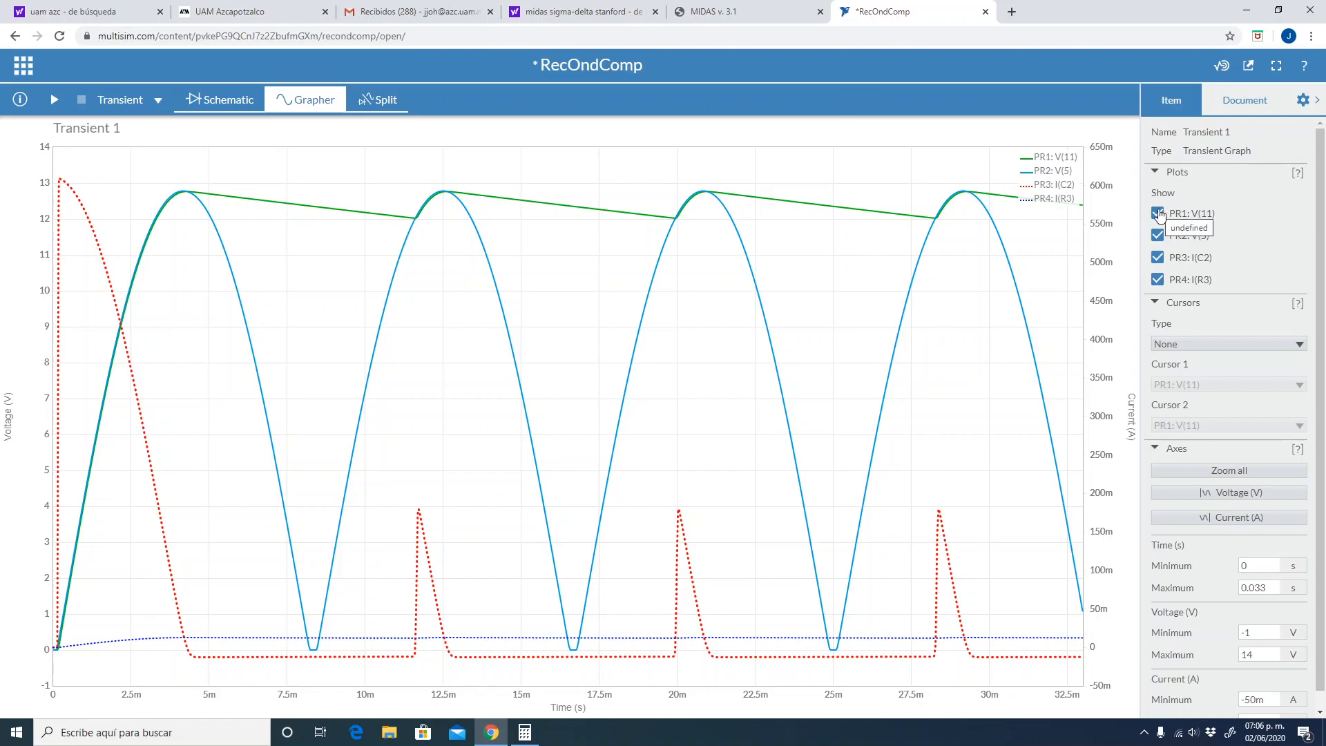
pyautogui.click(1157, 235)
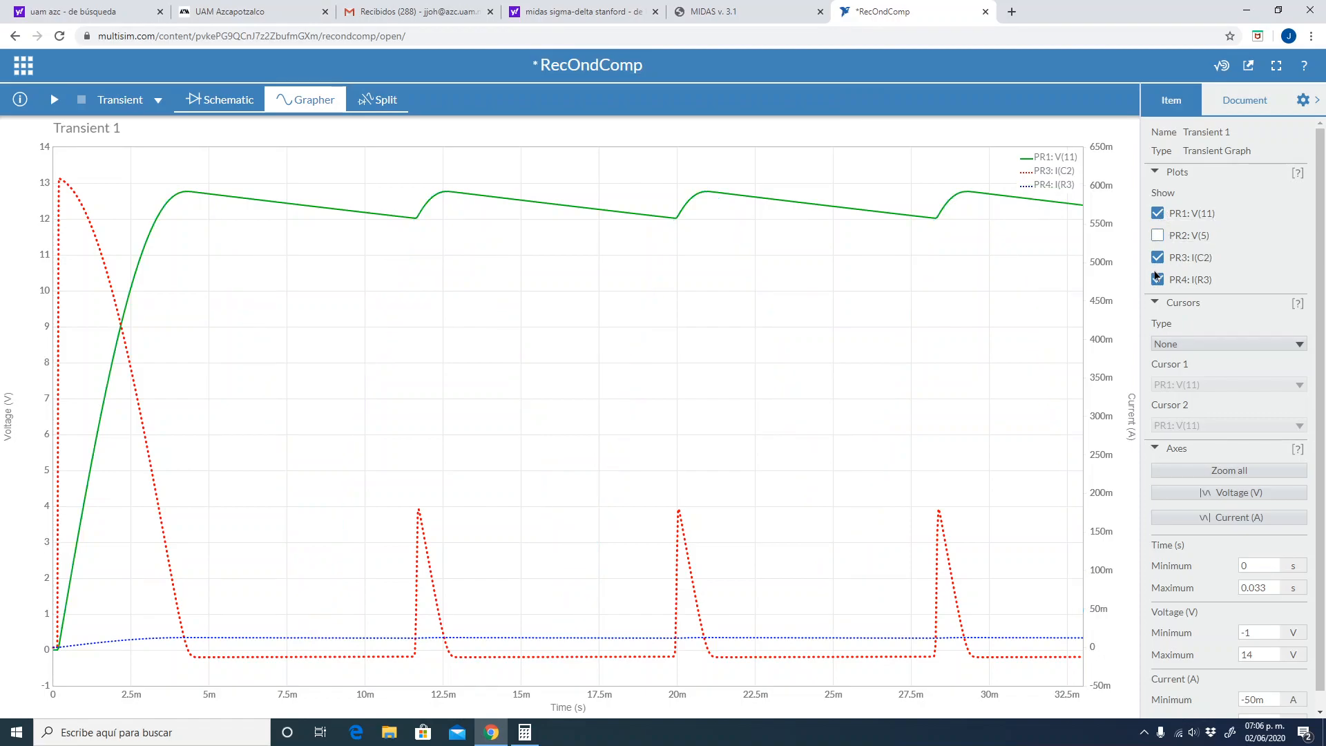
pyautogui.click(1158, 261)
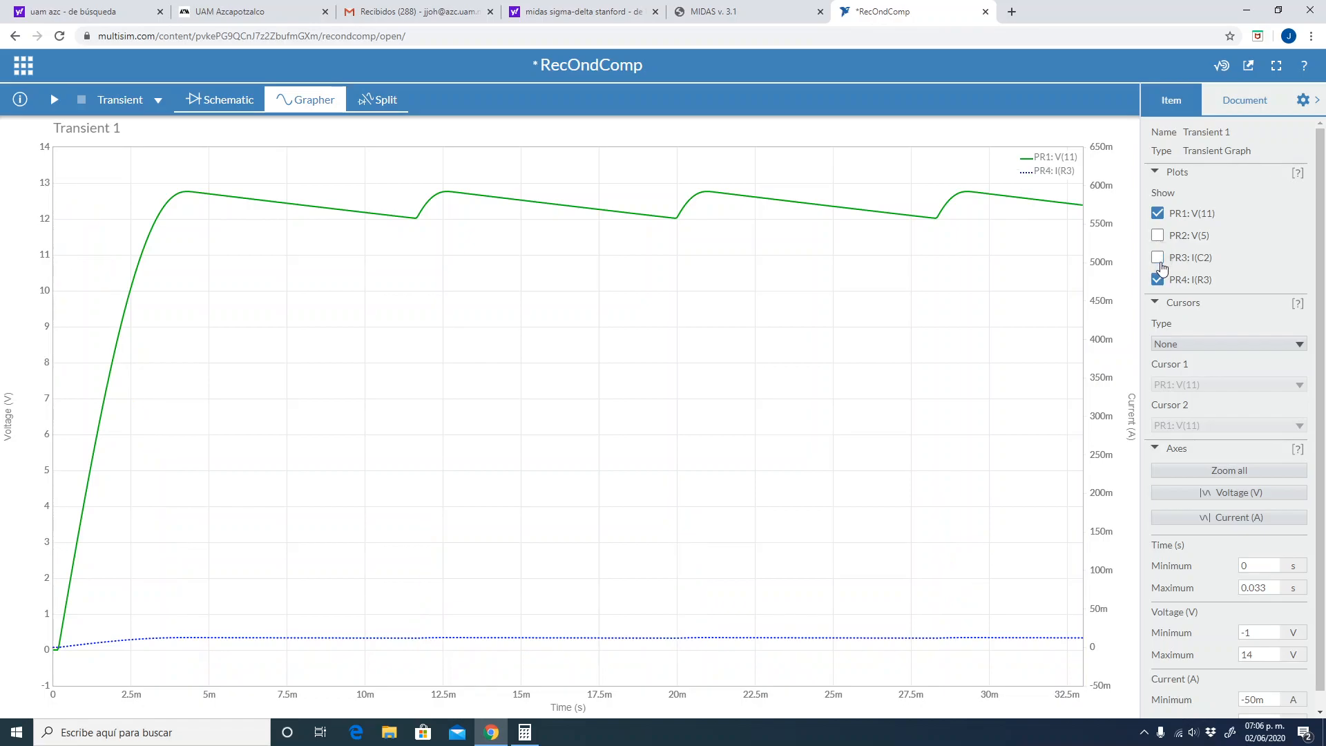
pyautogui.click(1157, 279)
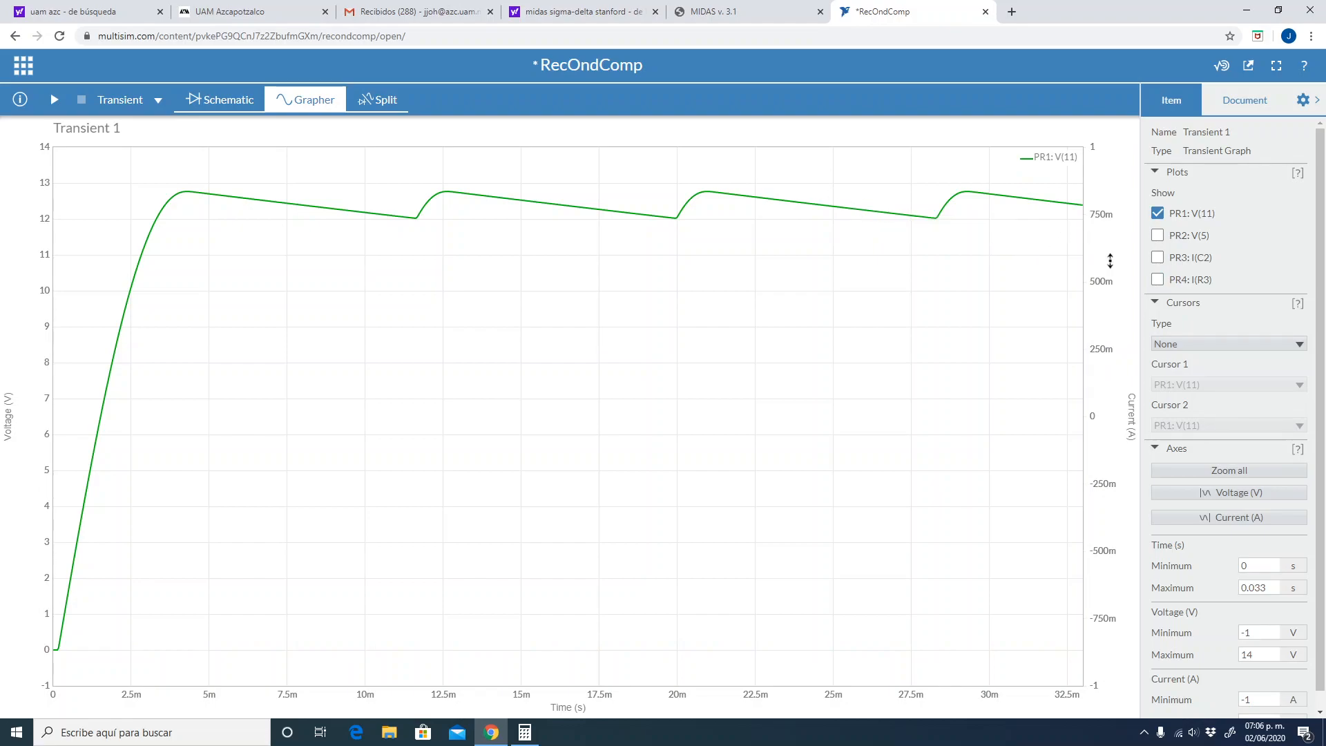
# Add Y Axis cursors for V(11), placing cursor 1 at the peak, about 12.79 V, and cursor 2 at the ripple minimum, about 12.01 V
pyautogui.click(1229, 346)
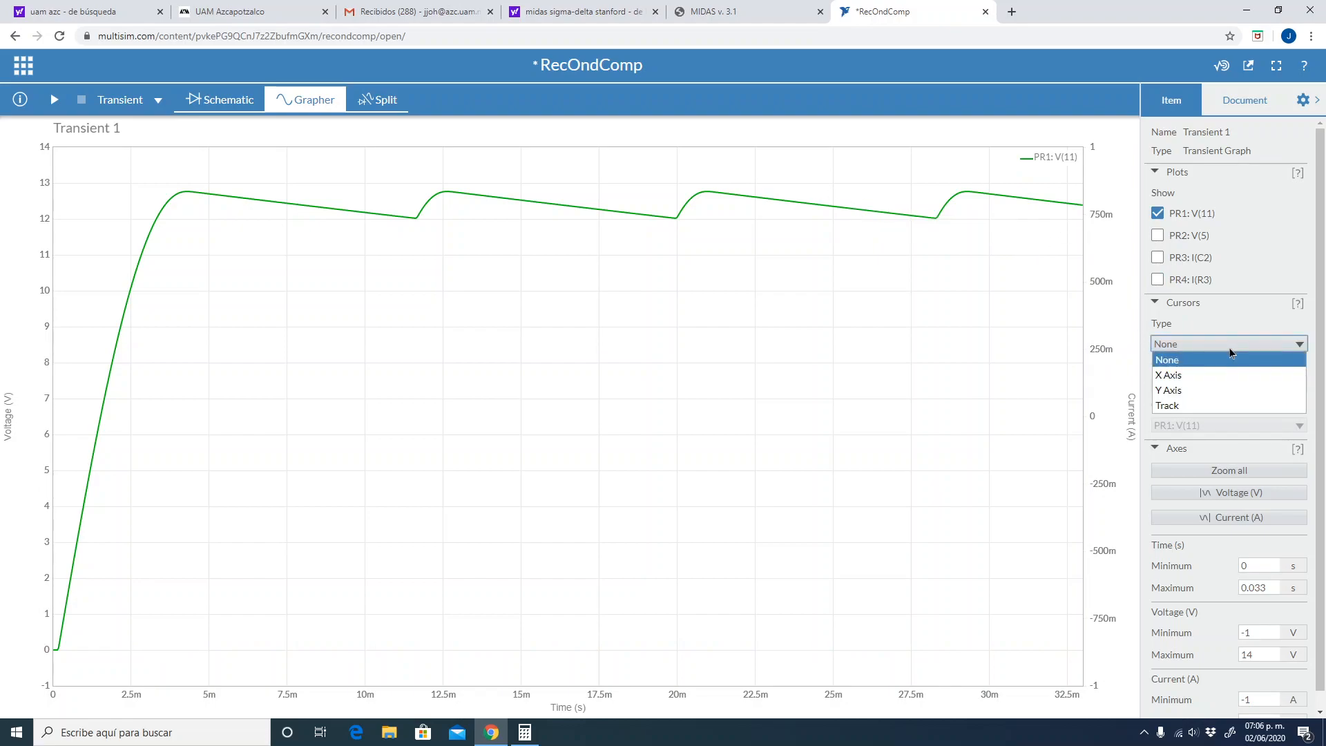
pyautogui.click(1219, 395)
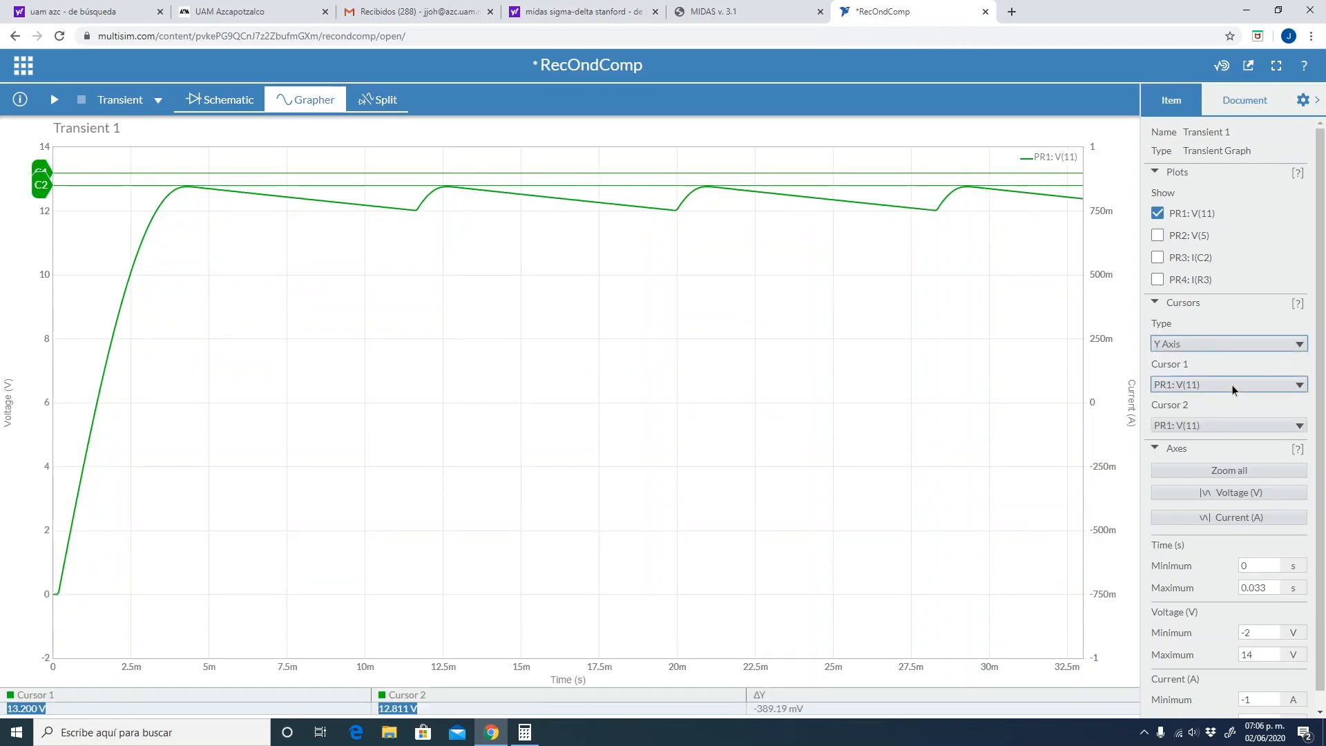
pyautogui.click(1232, 384)
pyautogui.click(1233, 386)
pyautogui.moveTo(43, 185); pyautogui.dragTo(40, 211)
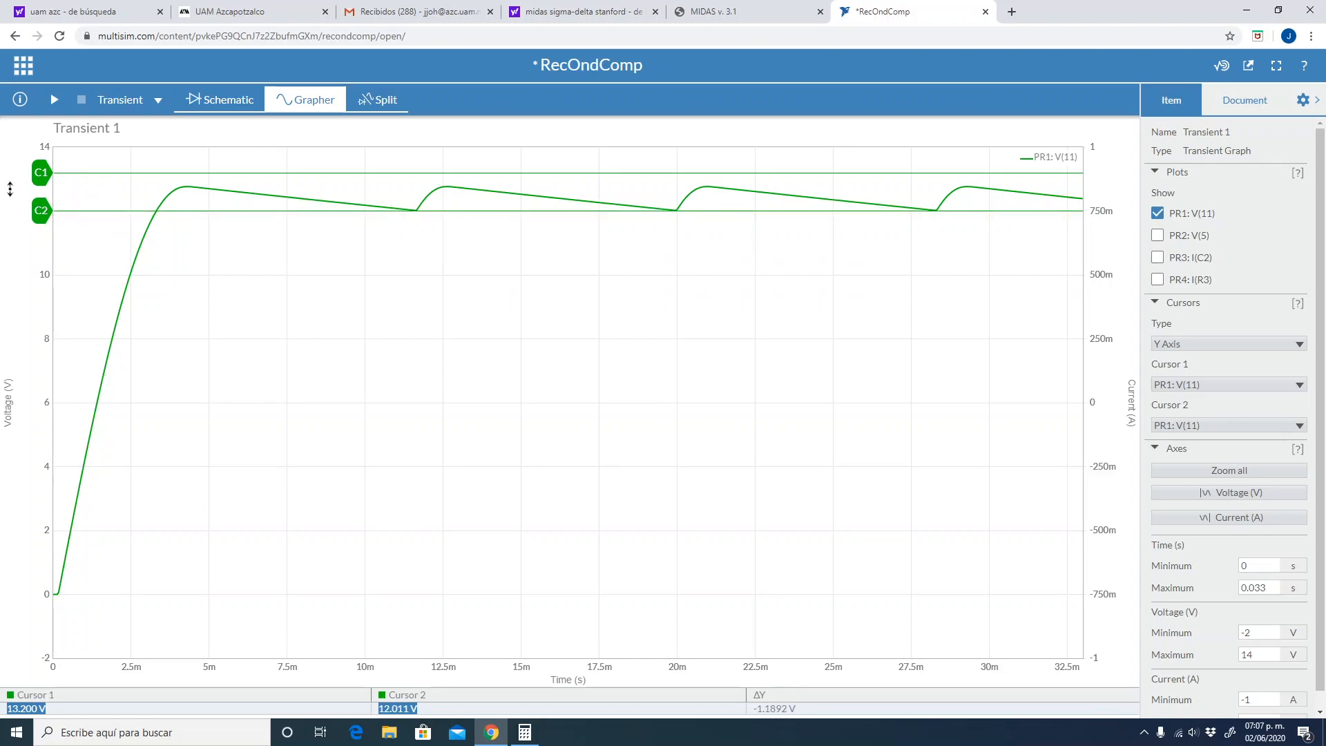
pyautogui.moveTo(41, 175); pyautogui.dragTo(42, 185)
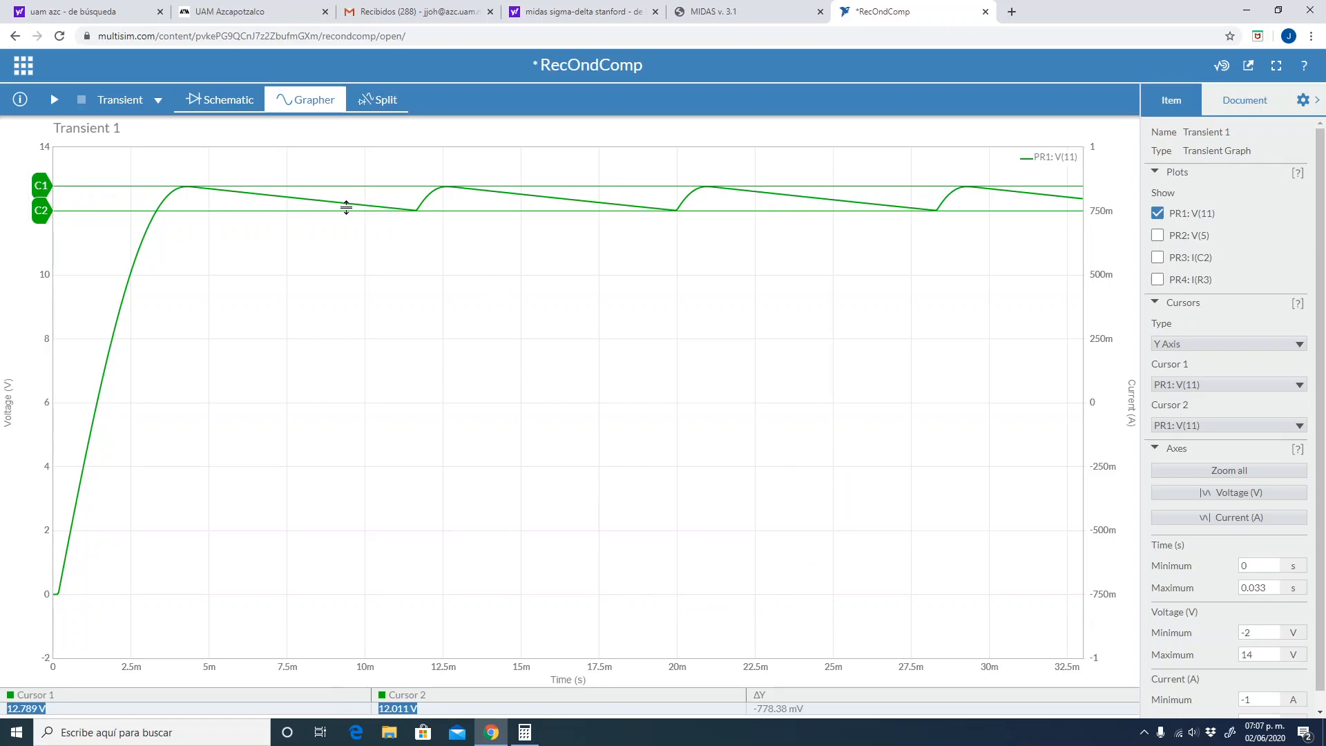
pyautogui.moveTo(40, 185); pyautogui.dragTo(38, 201)
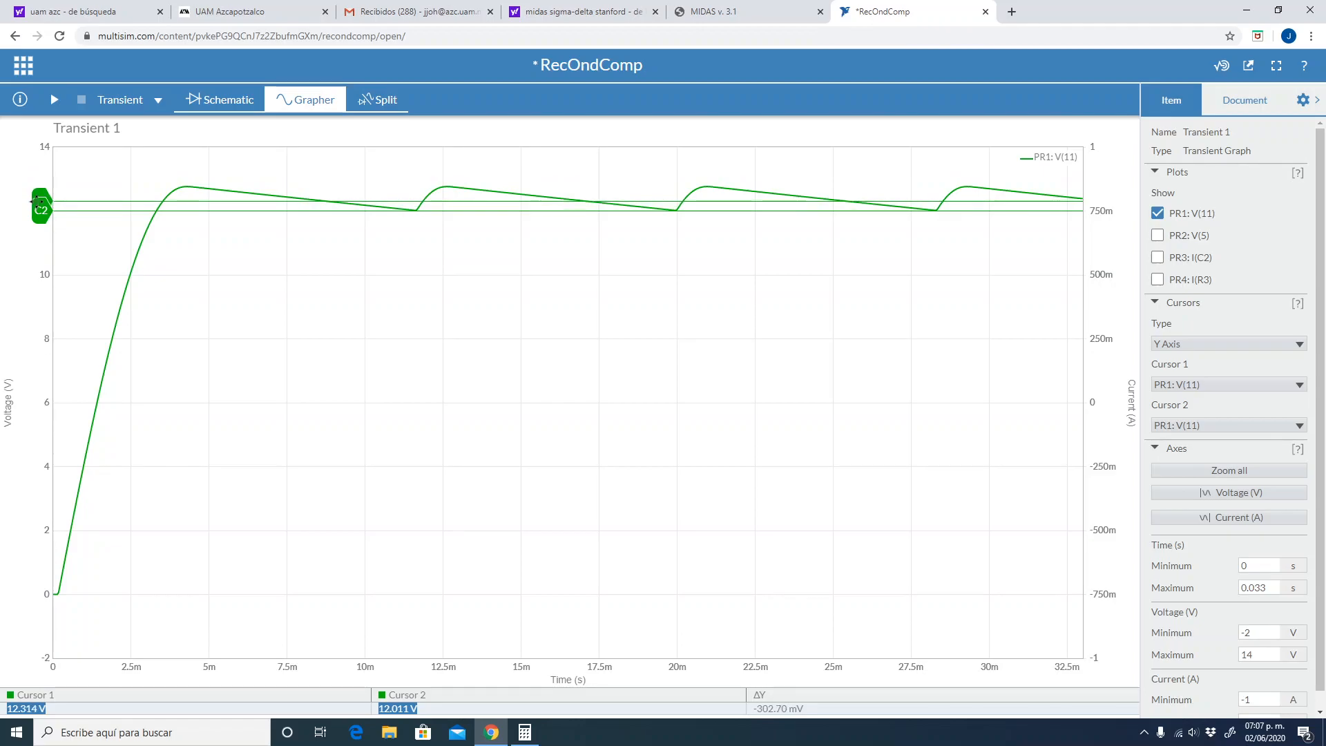
pyautogui.moveTo(38, 201); pyautogui.dragTo(39, 185)
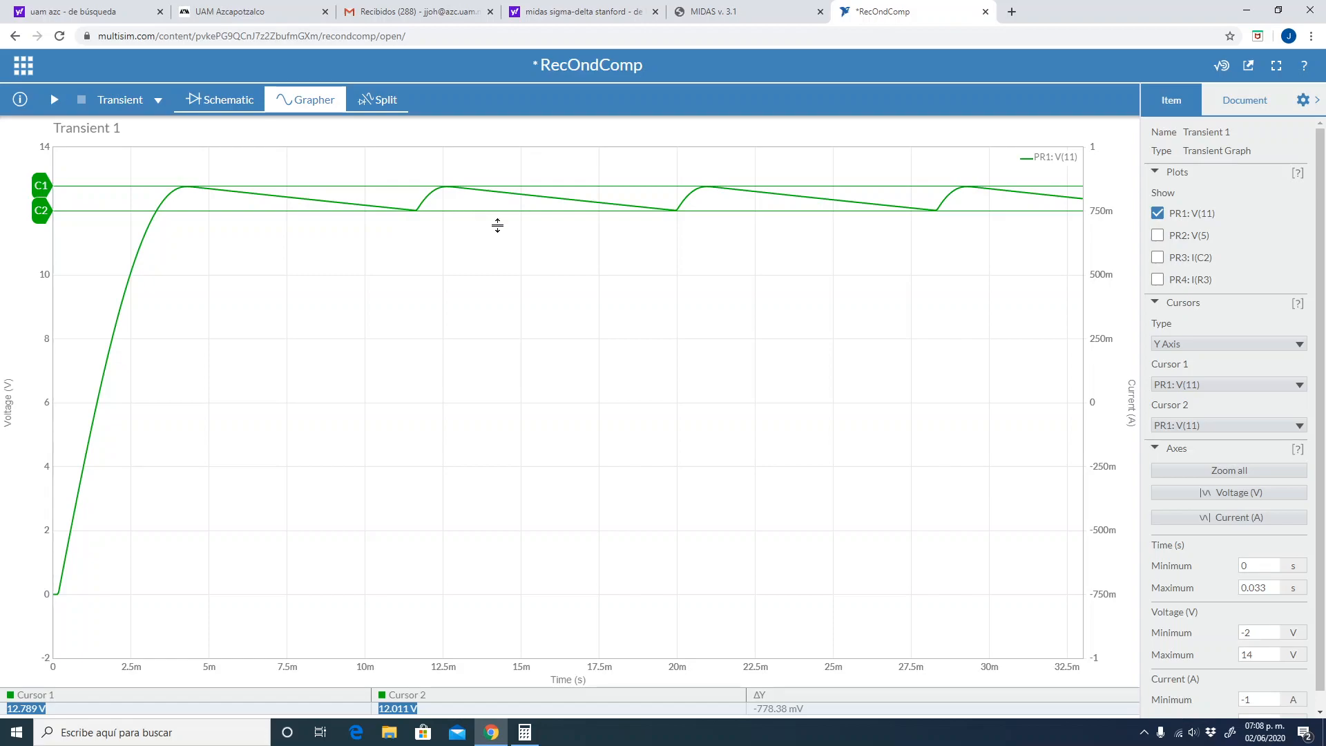
# Delete the voltage and current probes PR2, PR4, PR1 and PR3 from the unfiltered and RC-filtered rectifier schematics
pyautogui.click(206, 102)
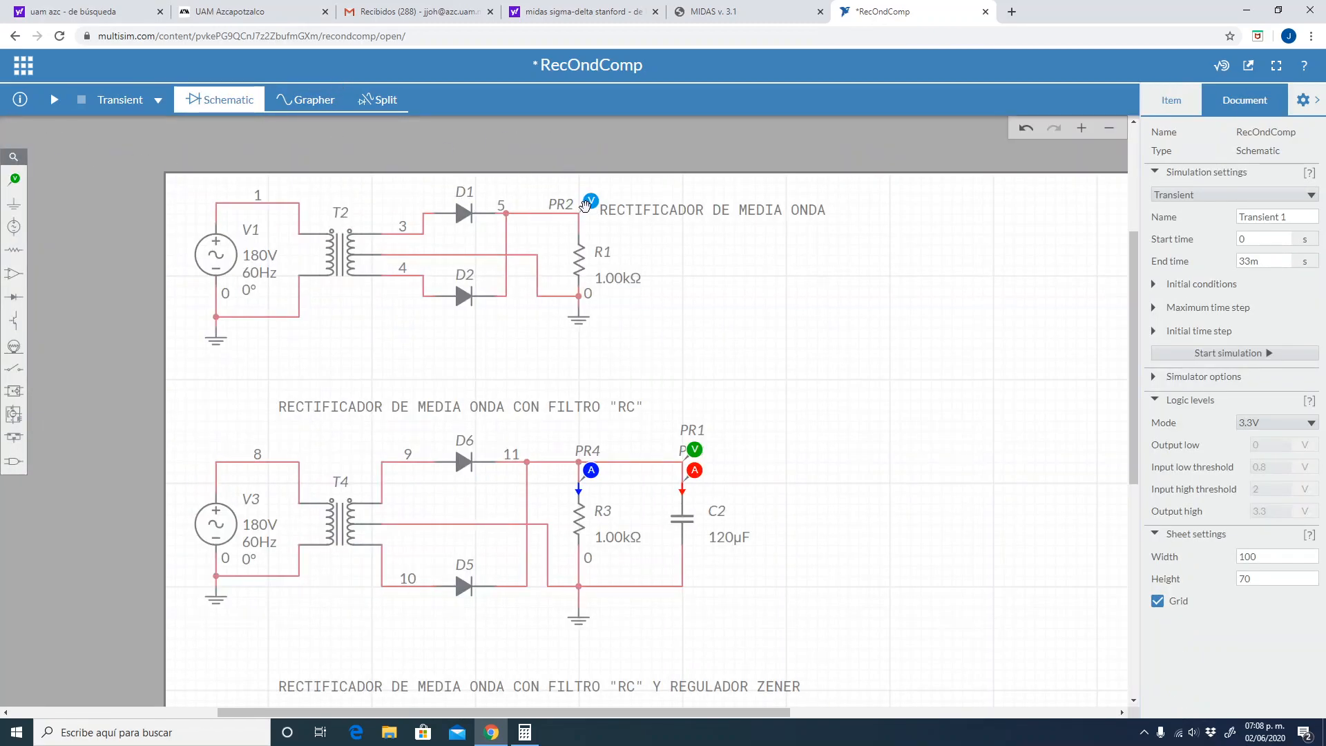
pyautogui.click(590, 201)
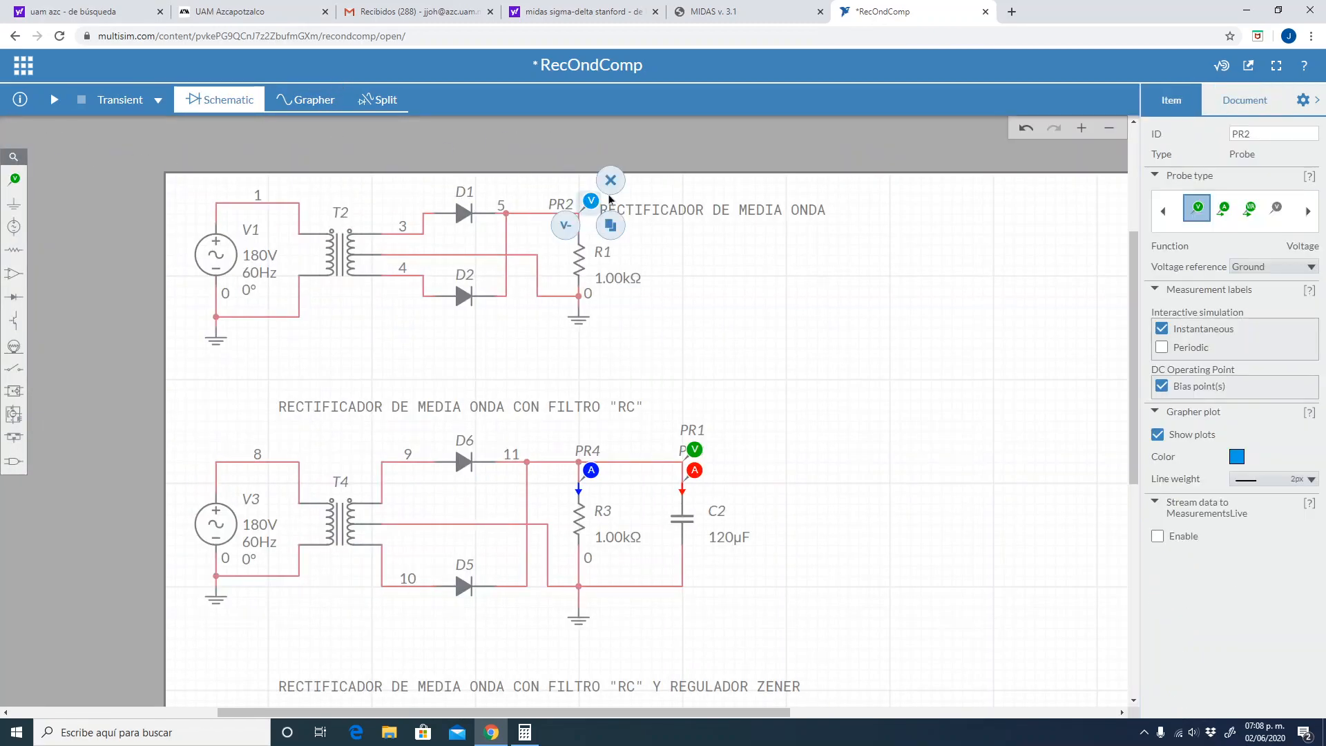
pyautogui.click(611, 183)
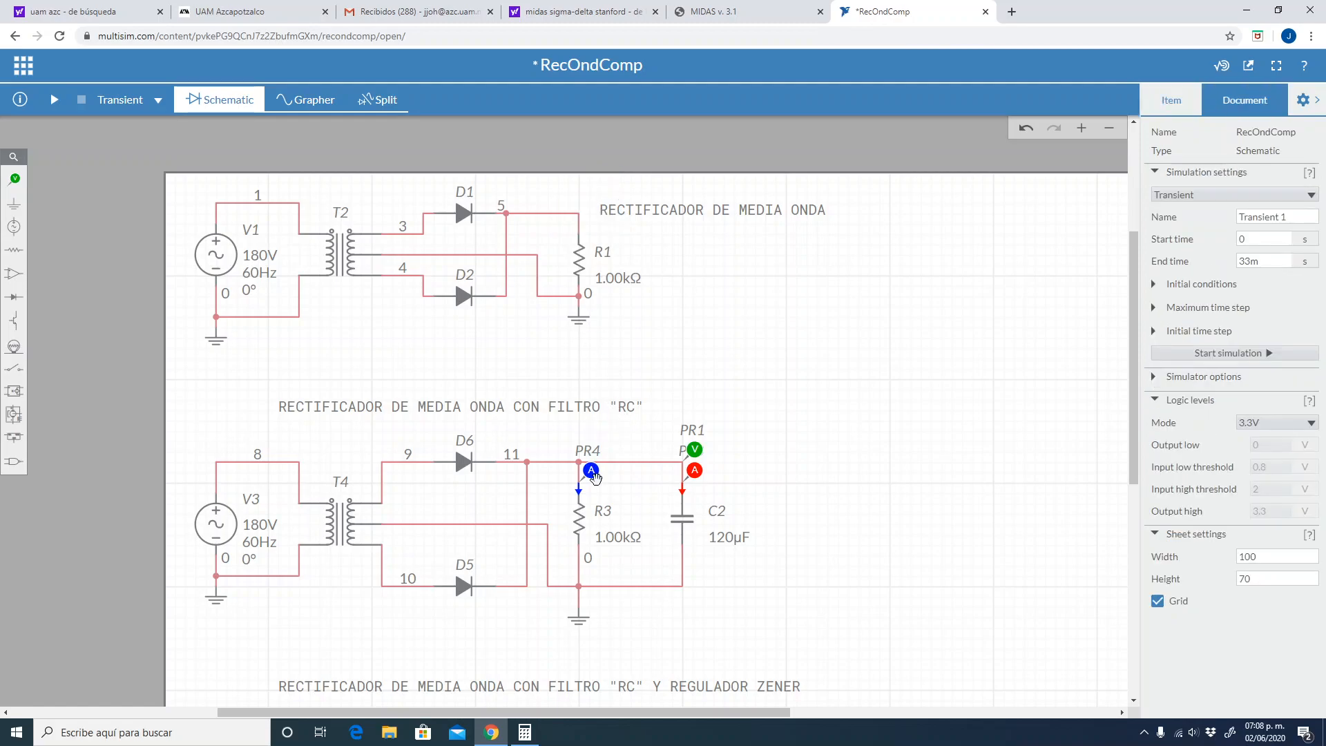
pyautogui.click(592, 464)
pyautogui.click(613, 457)
pyautogui.click(695, 449)
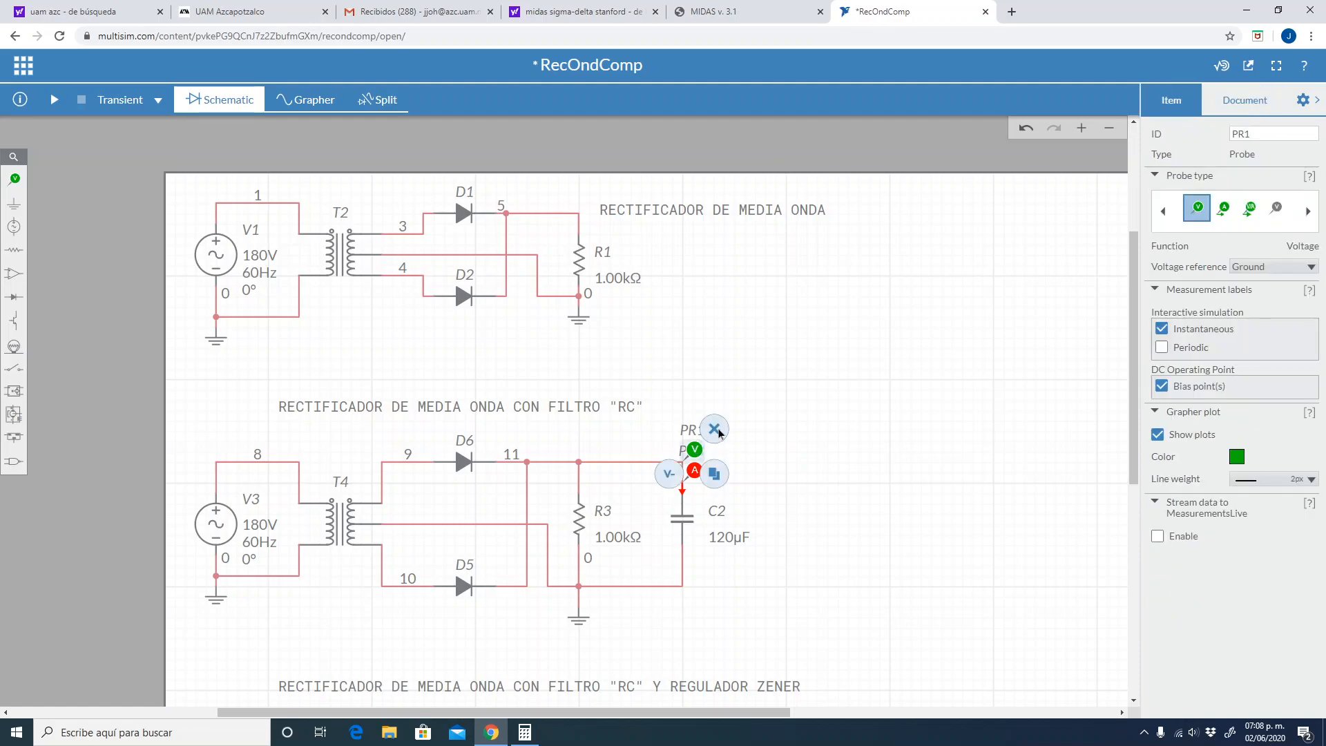
pyautogui.click(694, 470)
pyautogui.click(694, 472)
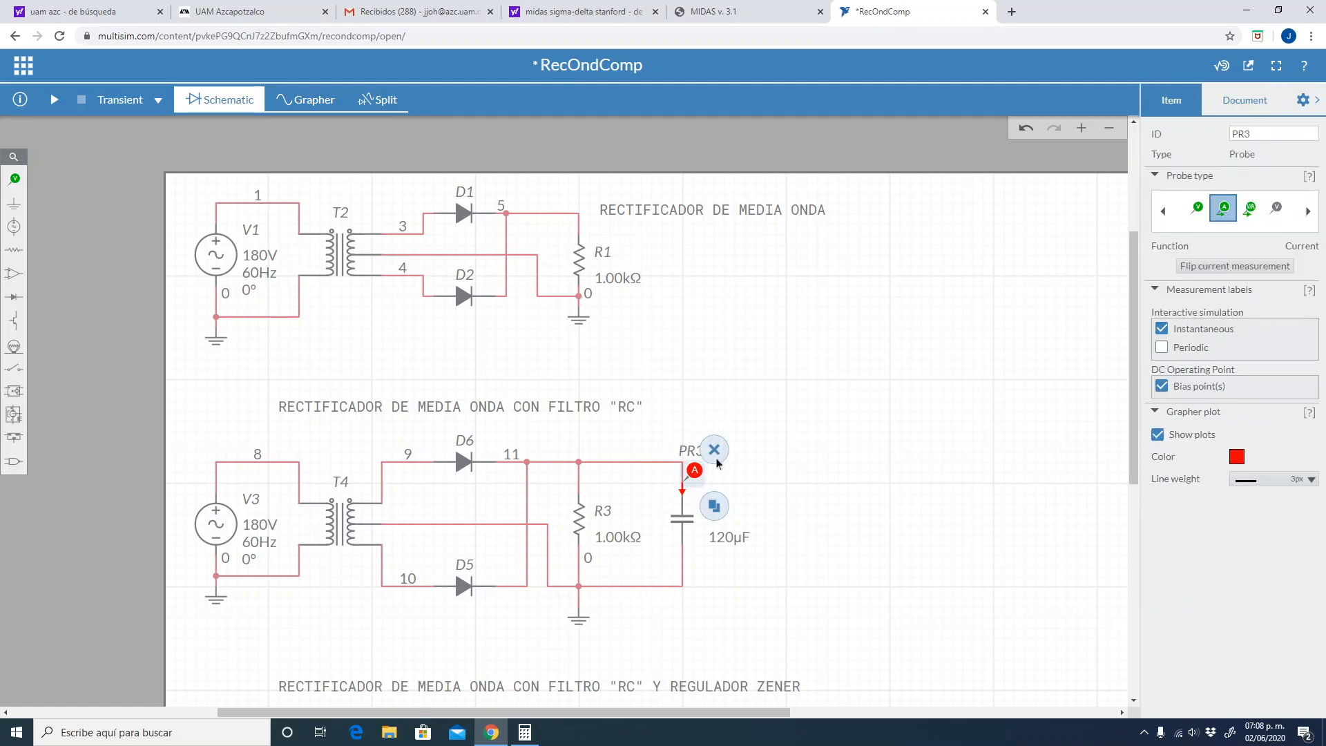
pyautogui.click(715, 449)
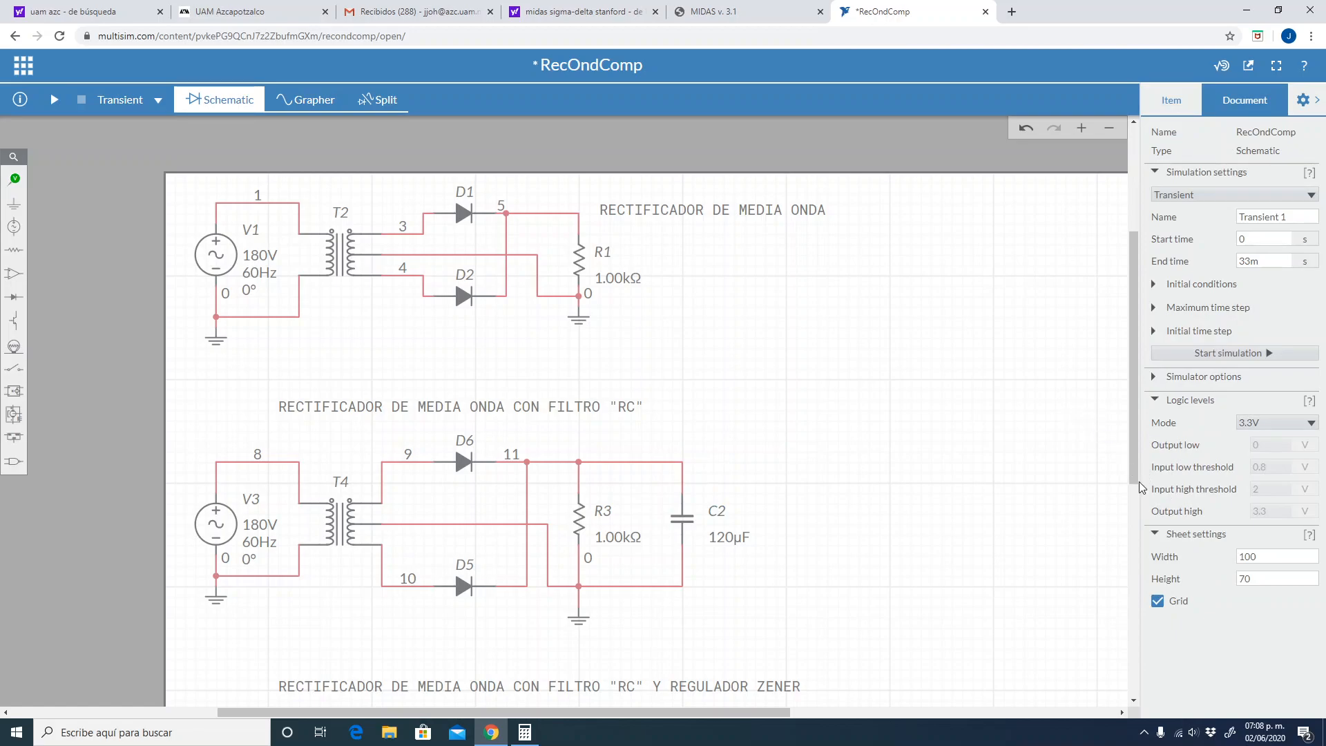
# Examine the Zener-regulated rectifier schematic, checking the properties of series resistor R4 and Zener diode D7
pyautogui.moveTo(1136, 484); pyautogui.dragTo(1143, 567)
pyautogui.scroll(-3, 1068, 377)
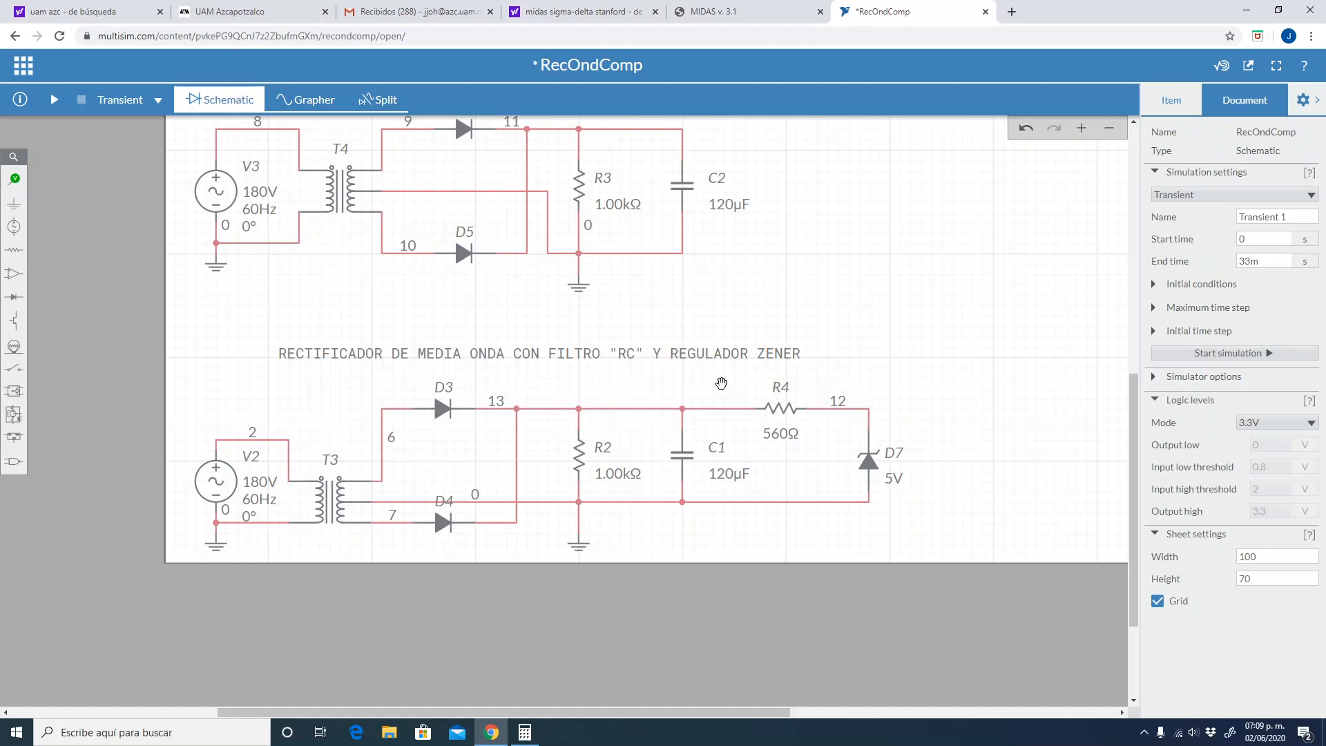
pyautogui.click(718, 413)
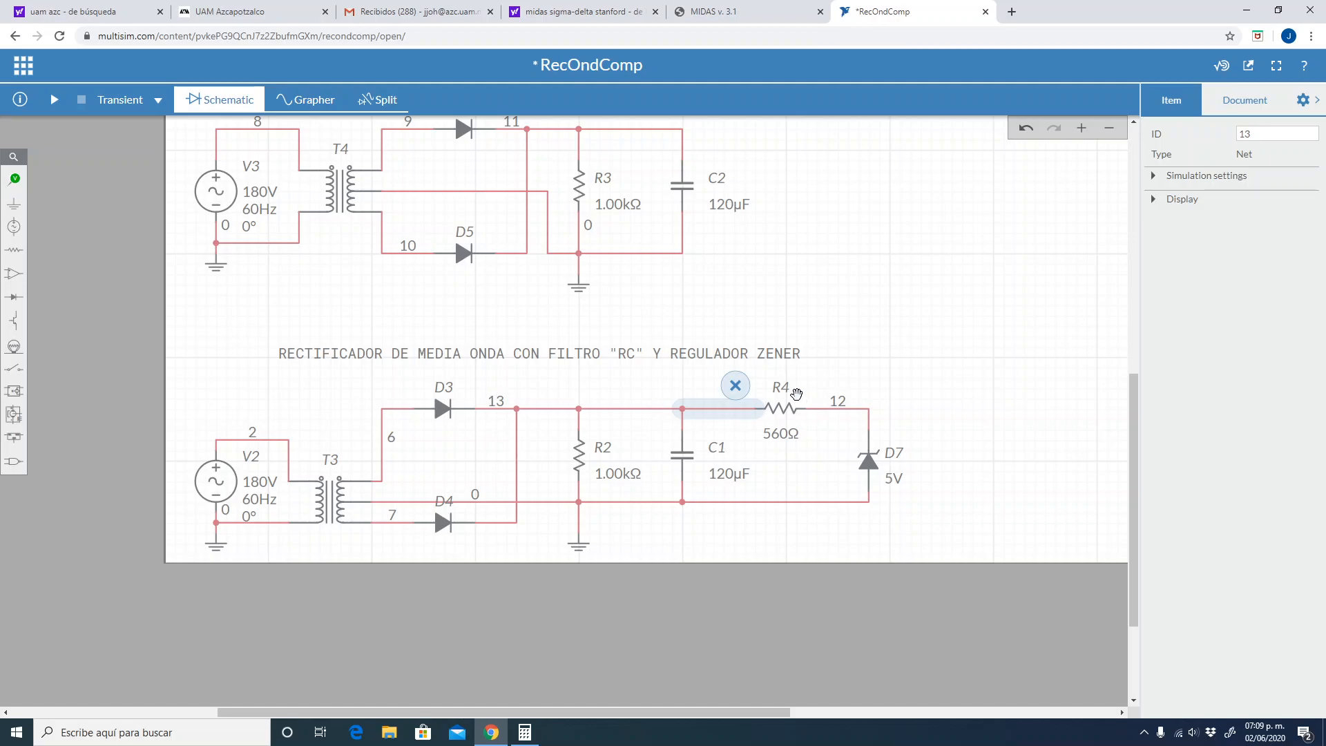
pyautogui.click(778, 408)
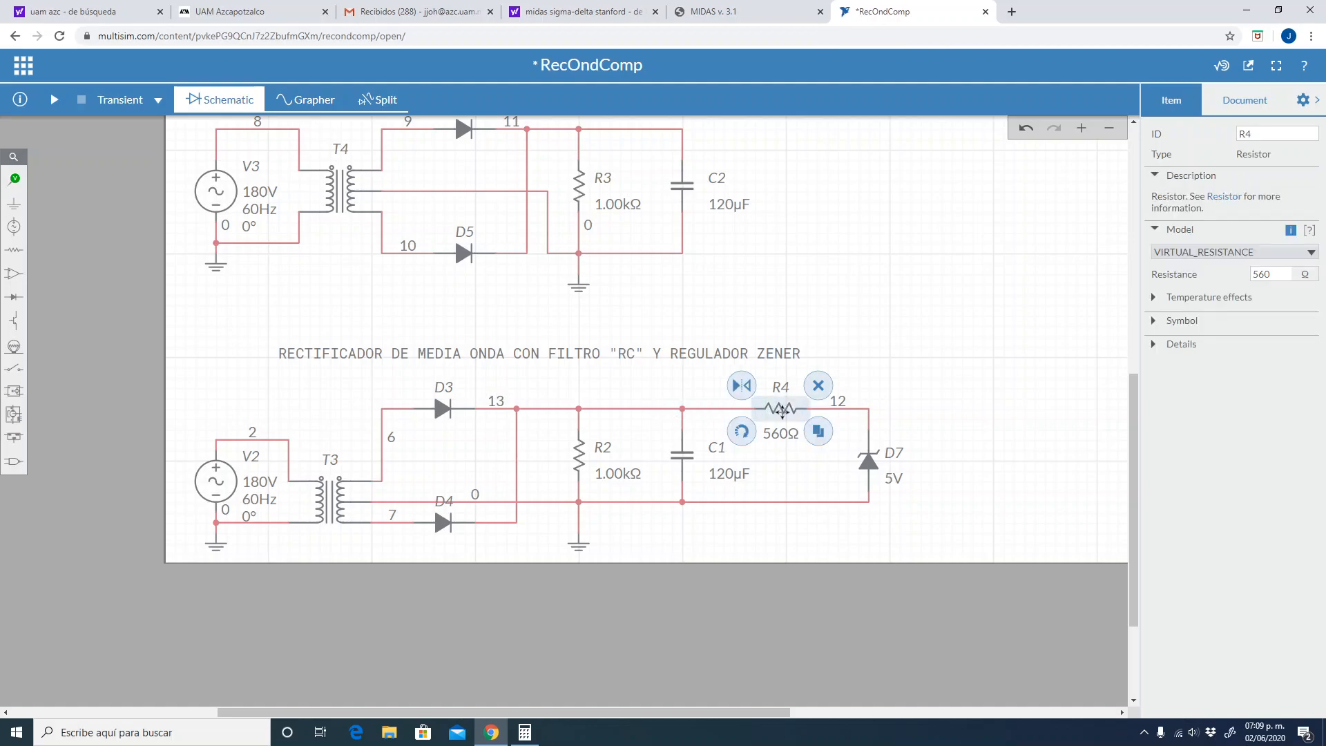
pyautogui.click(869, 474)
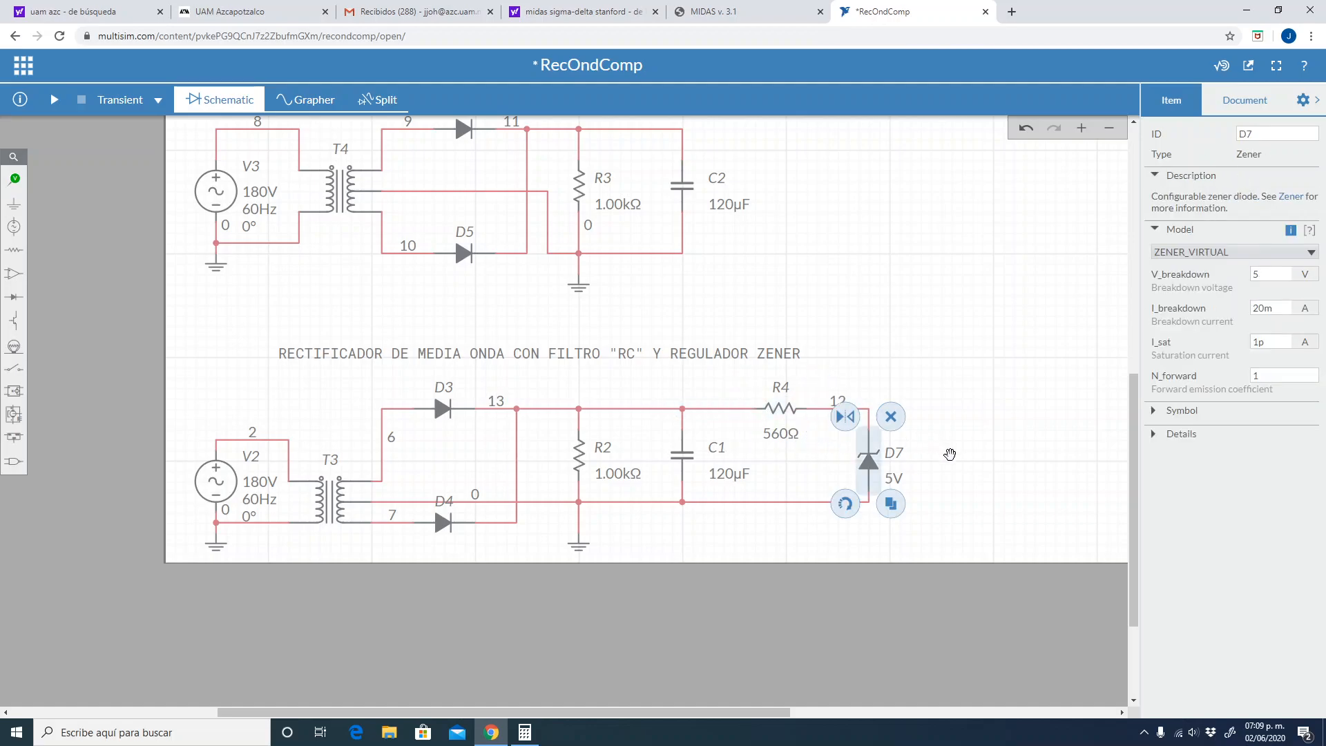
pyautogui.click(950, 453)
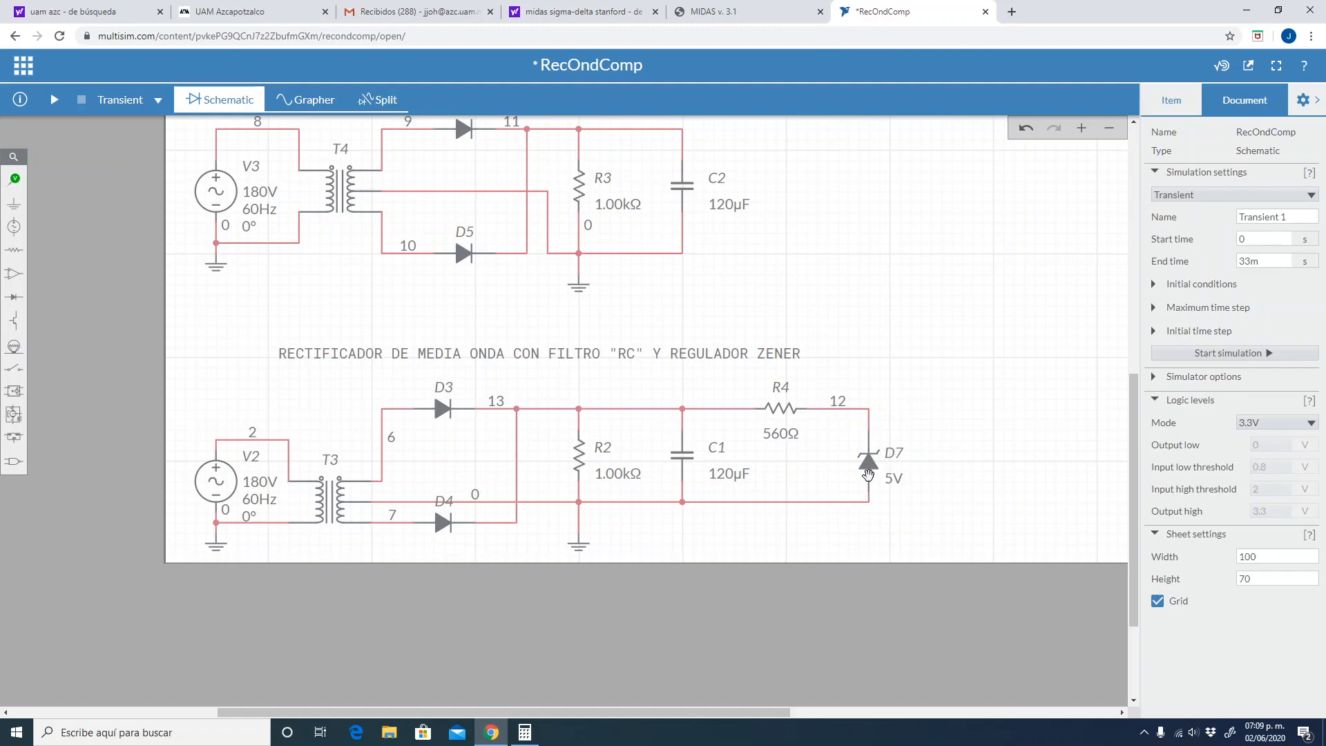
pyautogui.click(868, 473)
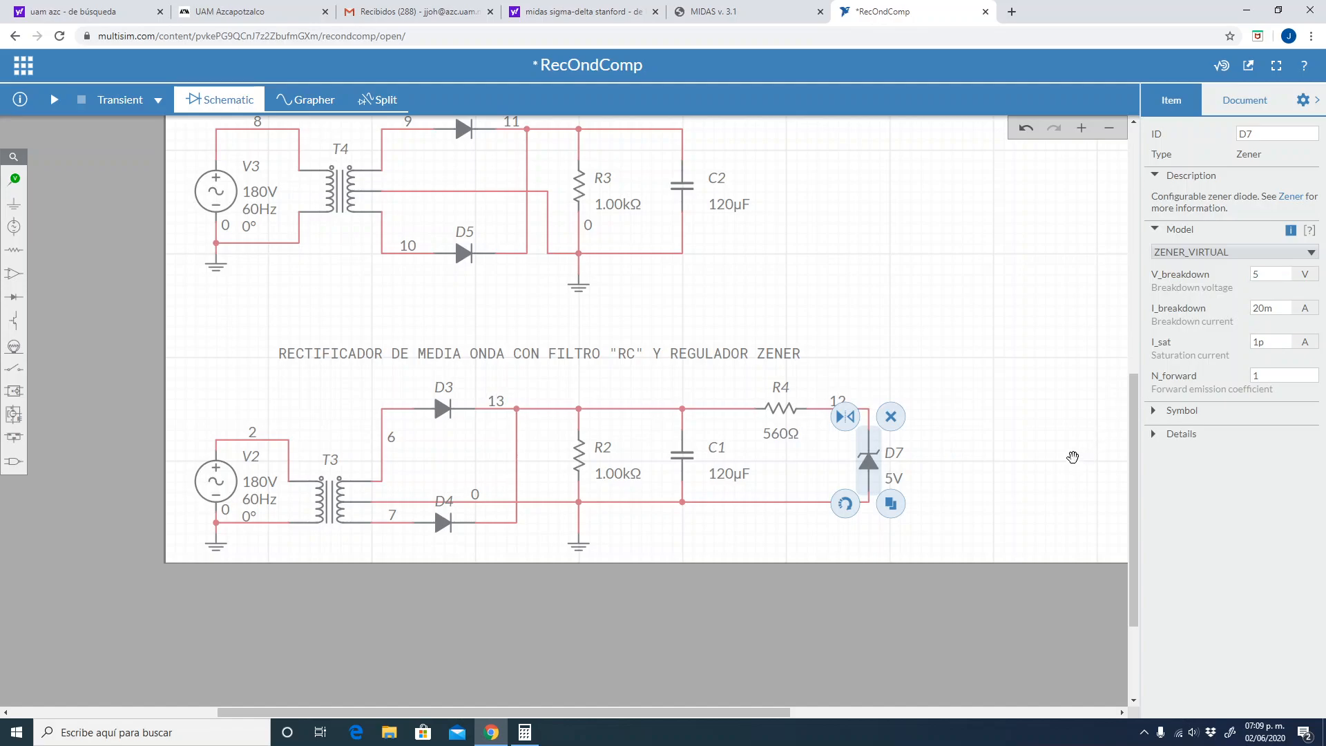
pyautogui.click(1072, 457)
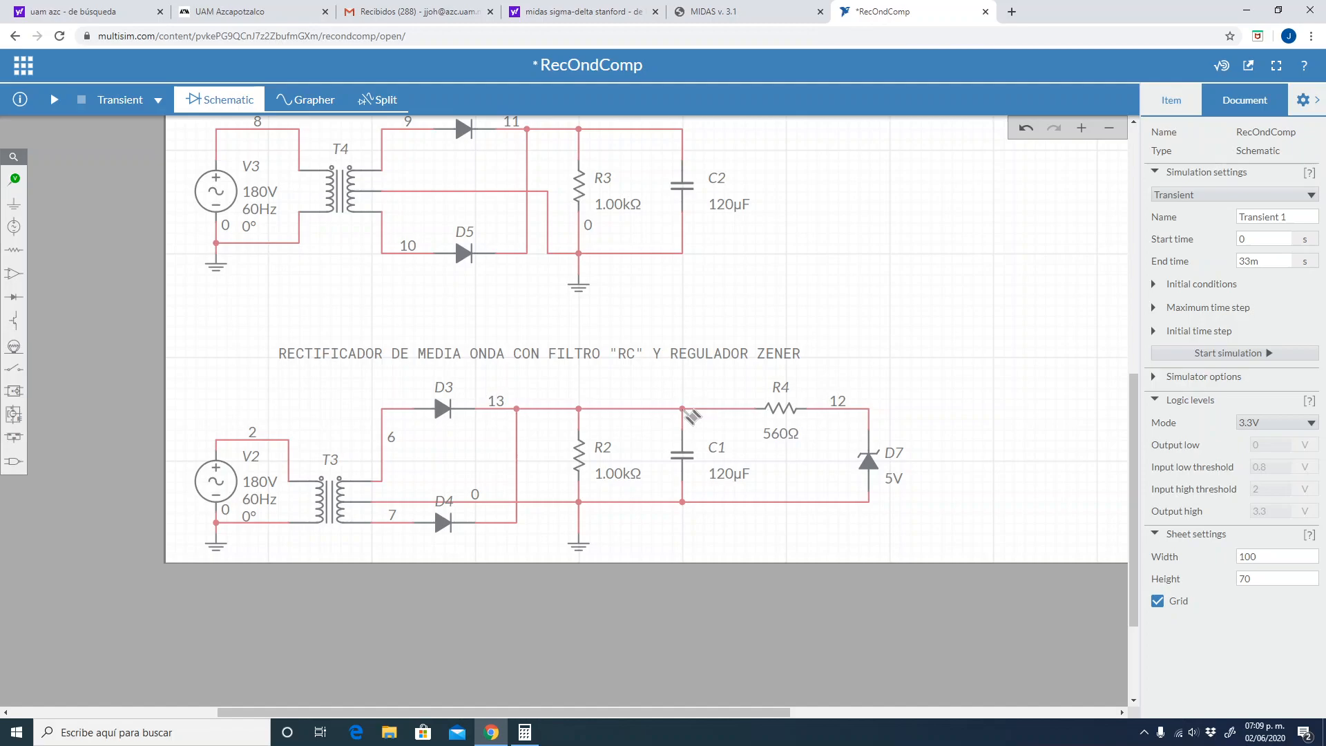
pyautogui.click(690, 414)
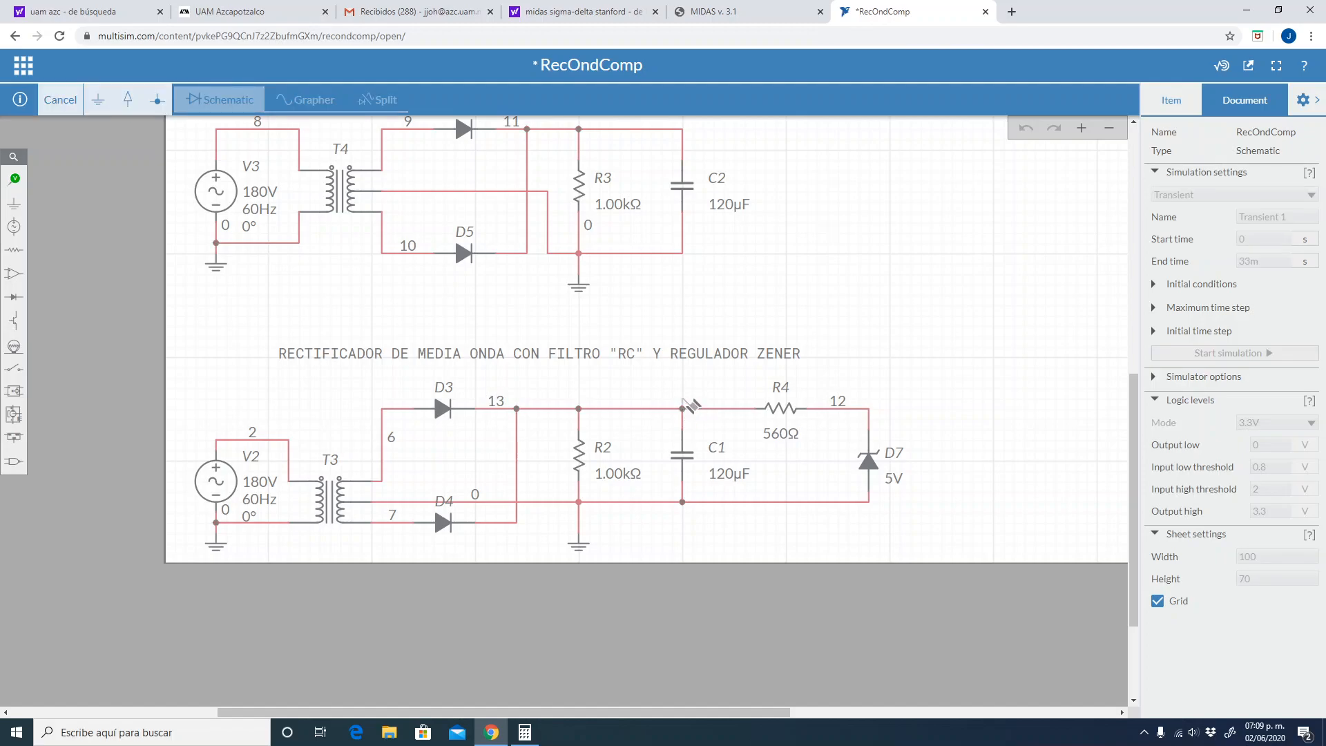
pyautogui.press('Escape')
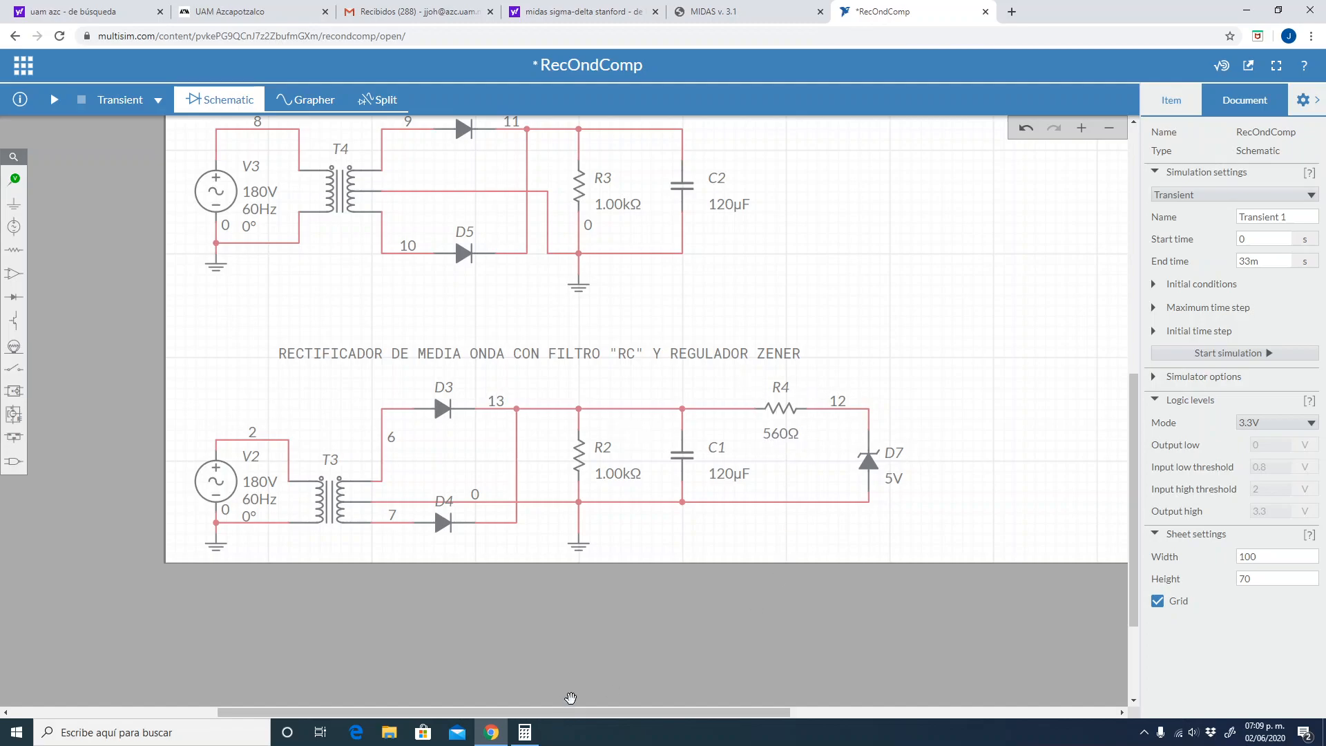
# Switch to the calculator, compute 12 − 5 divided by 560, view the result in scientific notation, and return to the schematic
pyautogui.click(525, 732)
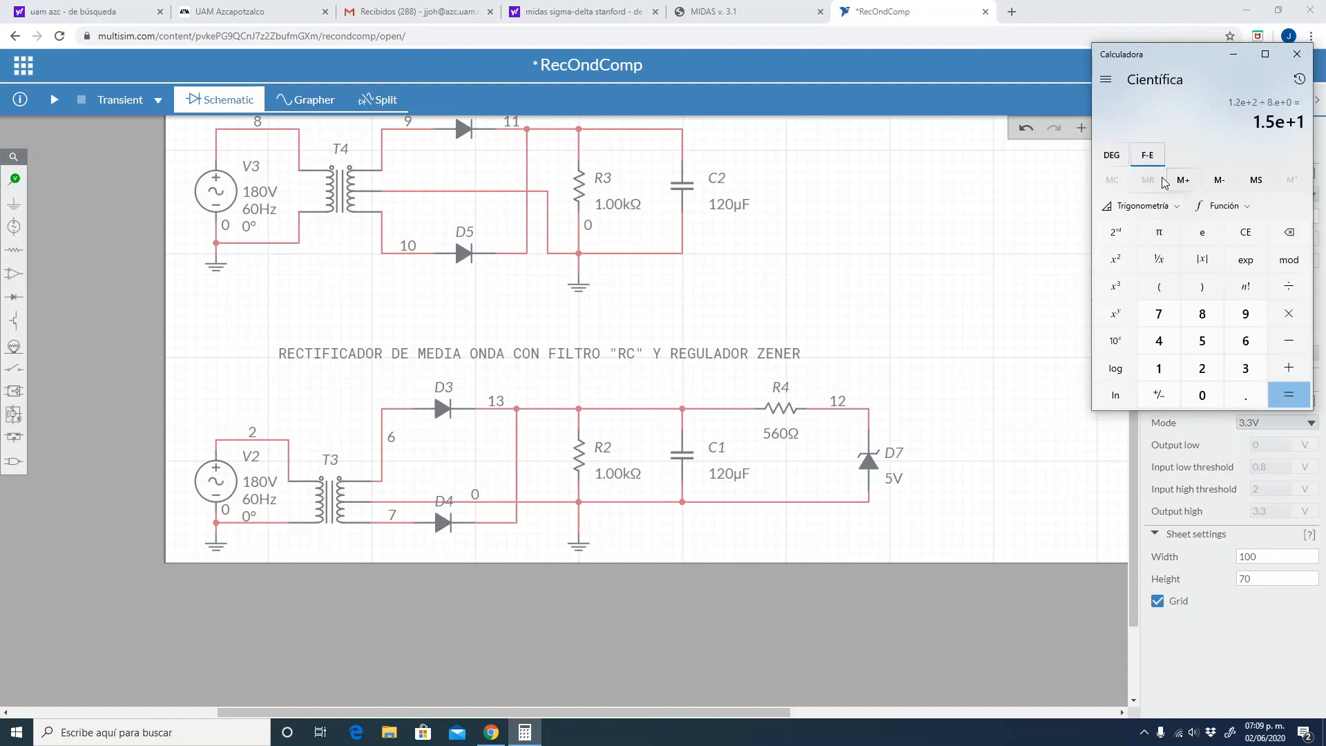
pyautogui.click(1260, 239)
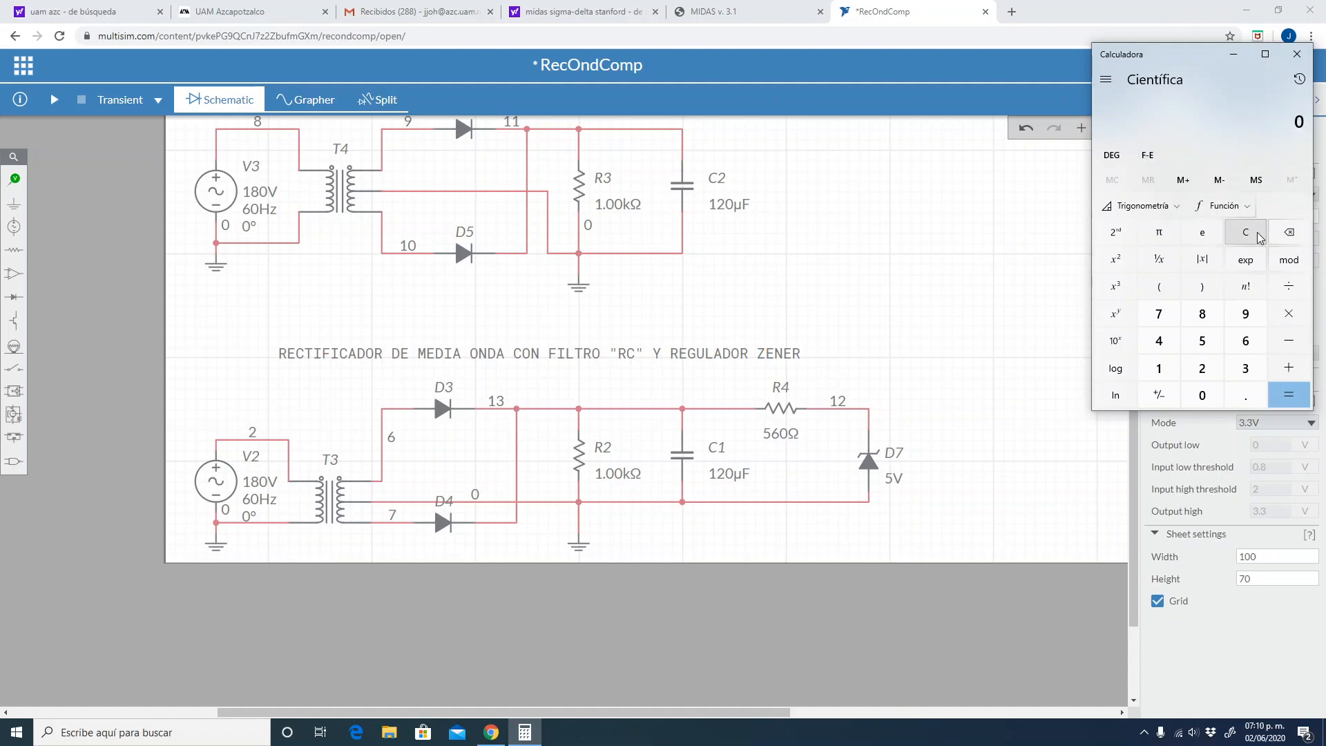
pyautogui.write('12 - 5')
pyautogui.press('Return')
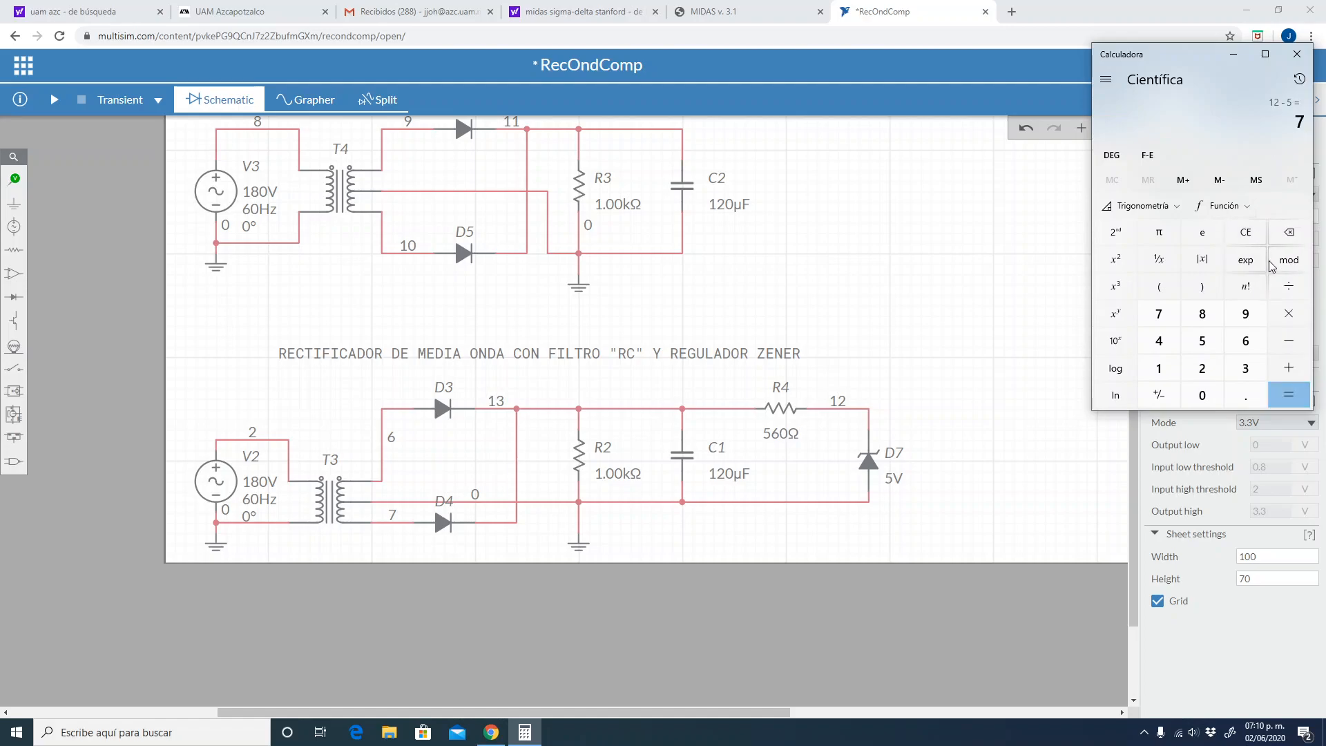
pyautogui.click(1288, 287)
pyautogui.write('560')
pyautogui.press('Return')
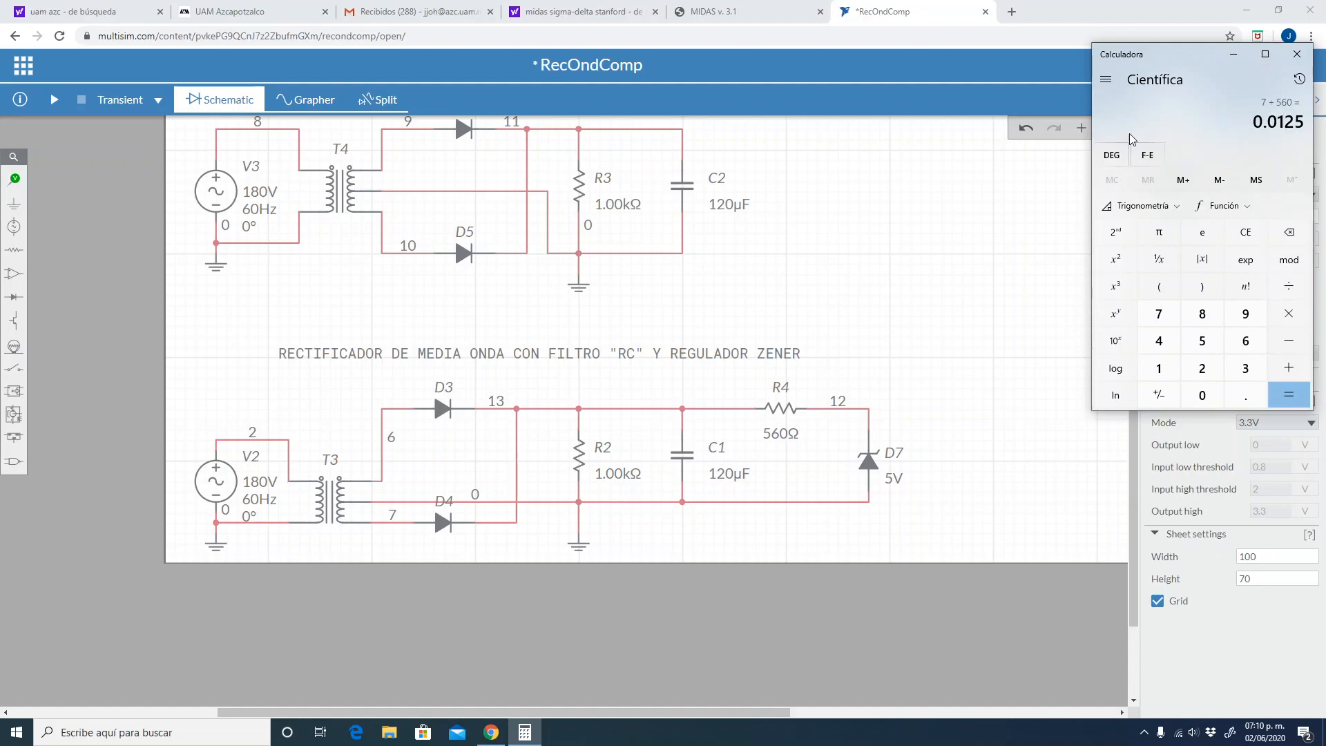
pyautogui.click(1147, 156)
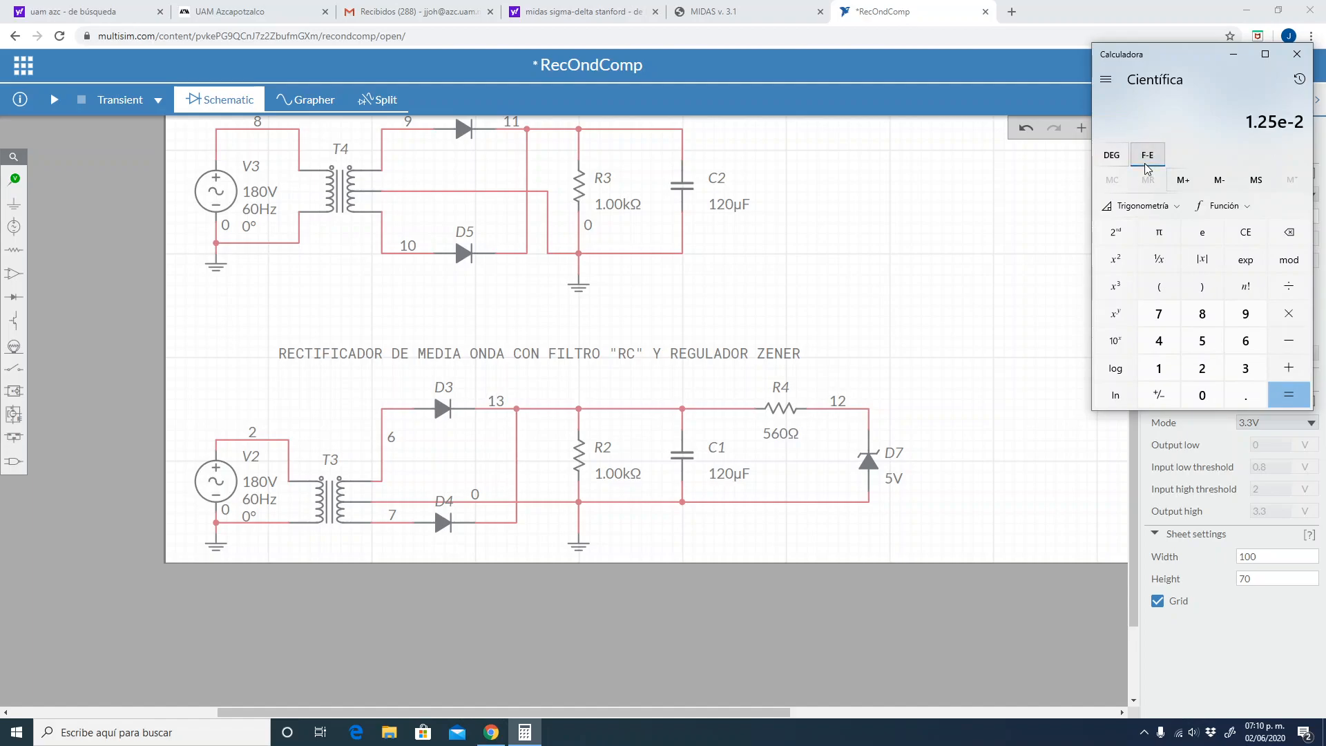
pyautogui.click(1146, 162)
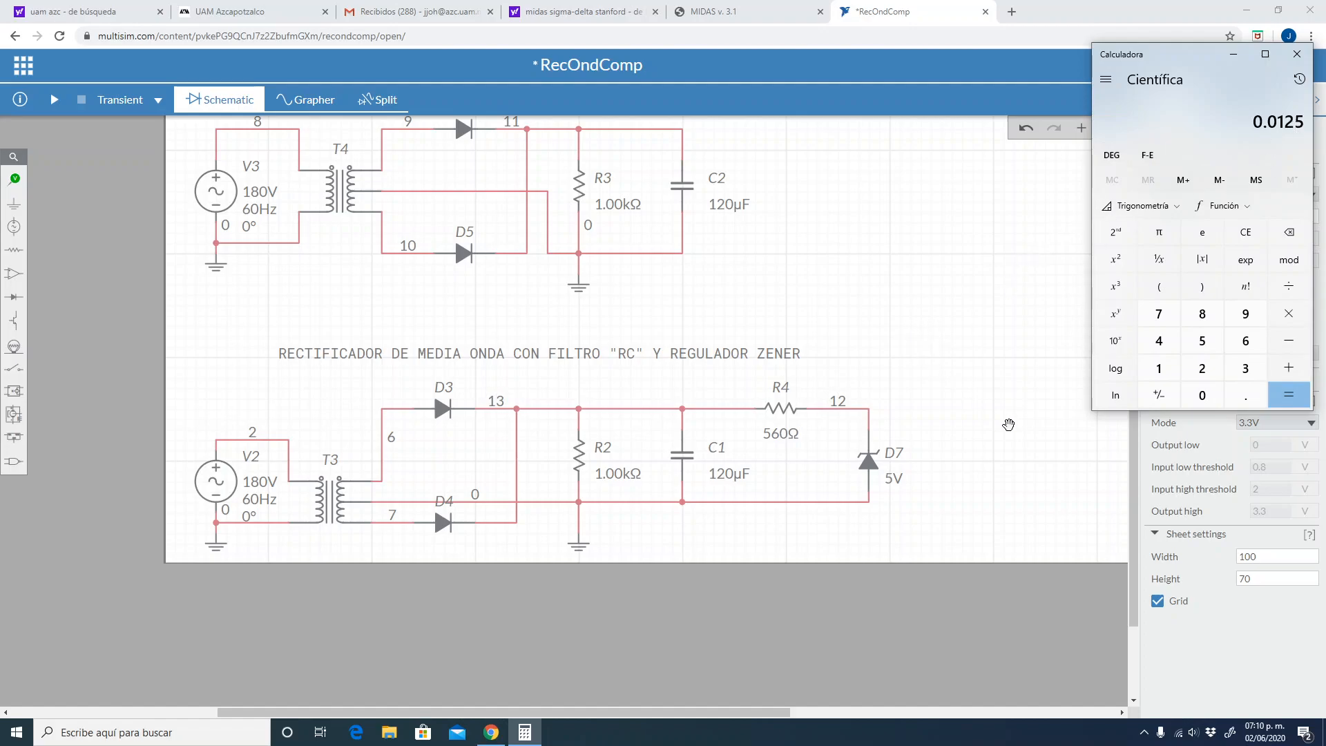
pyautogui.click(1008, 424)
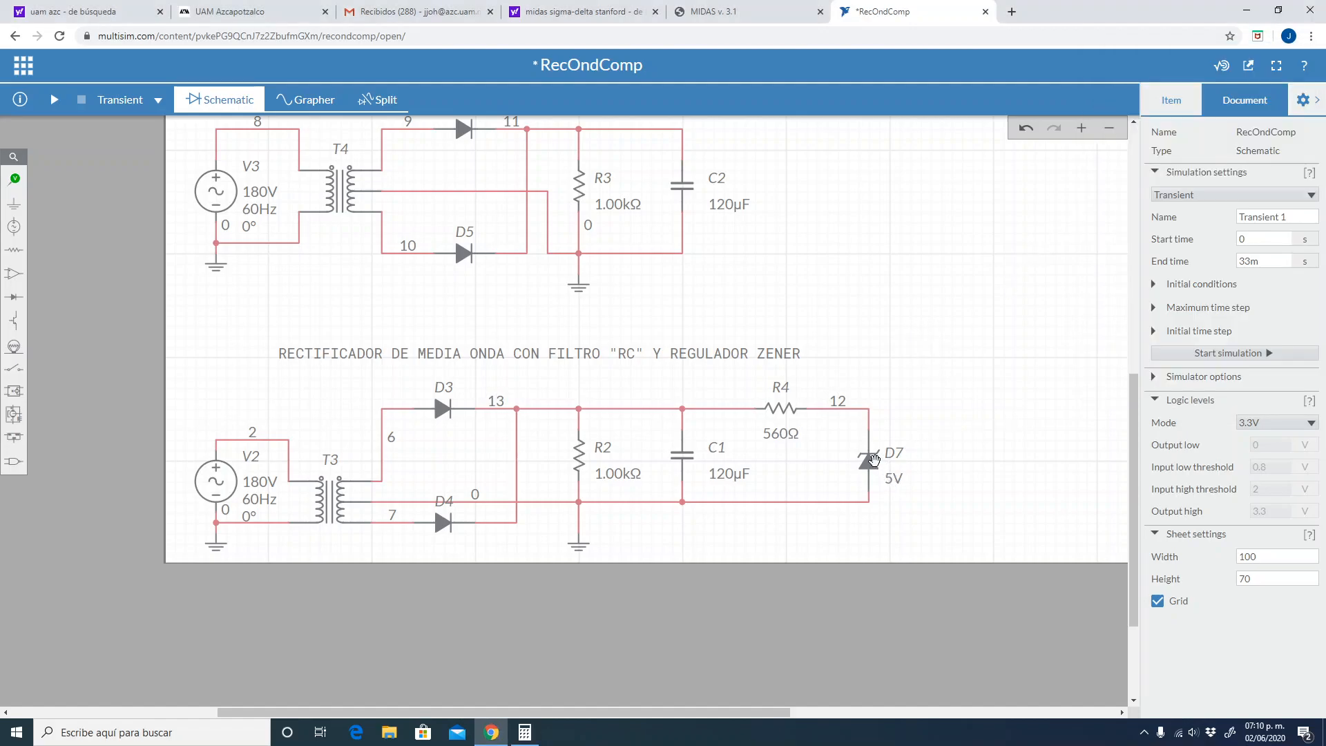
# Set the breakdown current of Zener diode D7 to 10 mA and check its breakdown voltage
pyautogui.click(874, 460)
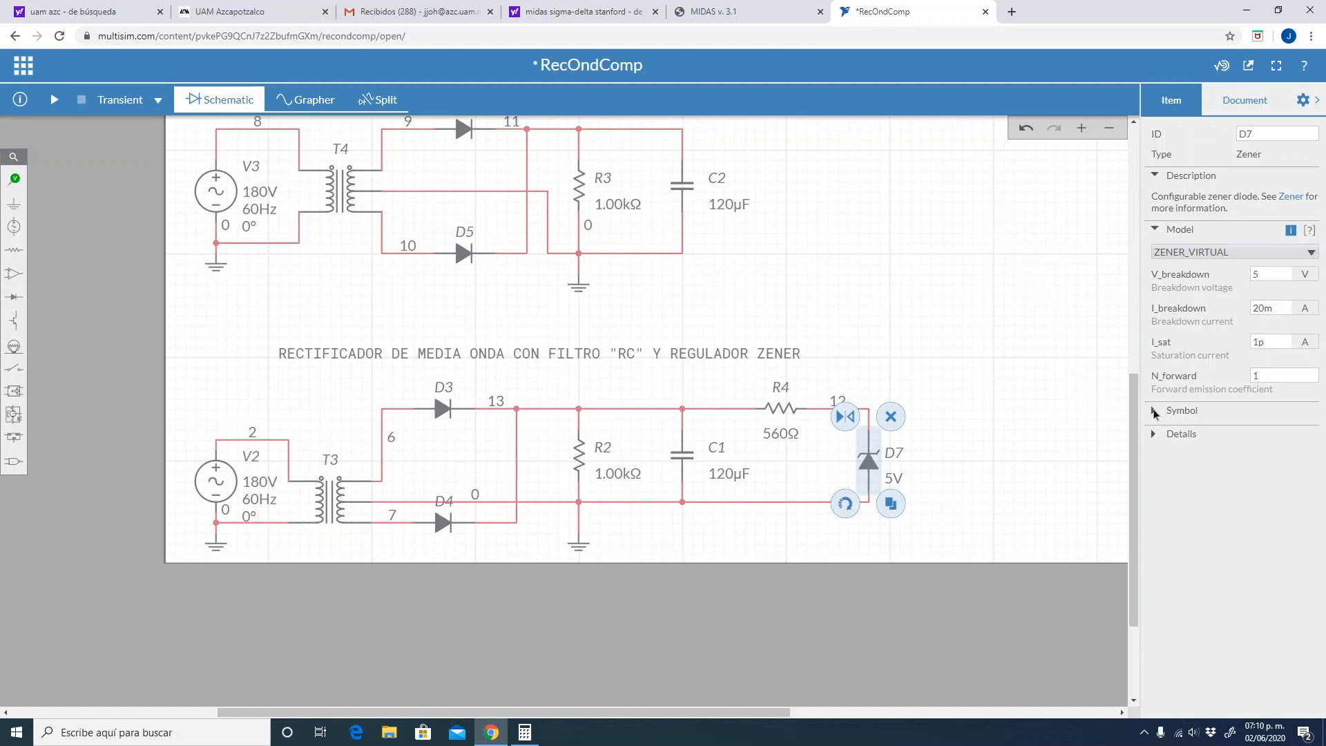
pyautogui.click(1261, 306)
pyautogui.moveTo(1258, 308); pyautogui.dragTo(1232, 312)
pyautogui.click(1068, 331)
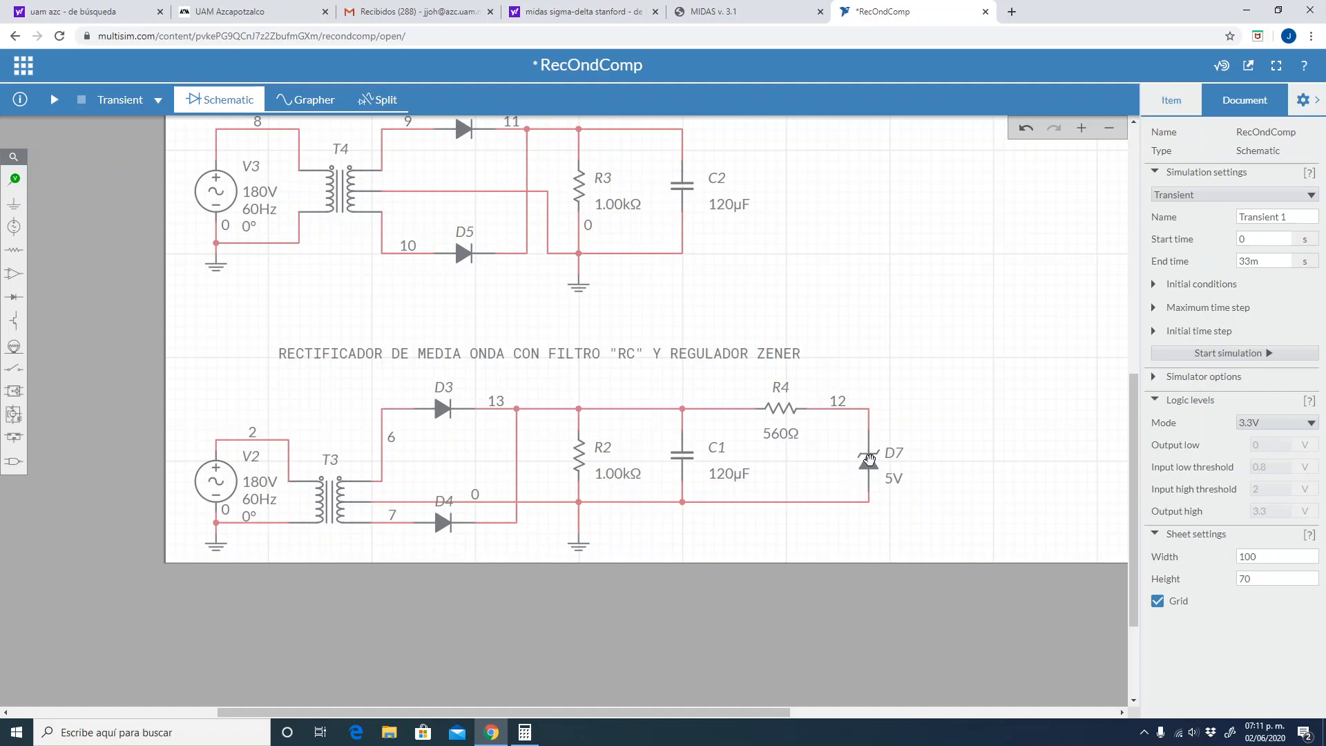
pyautogui.click(868, 461)
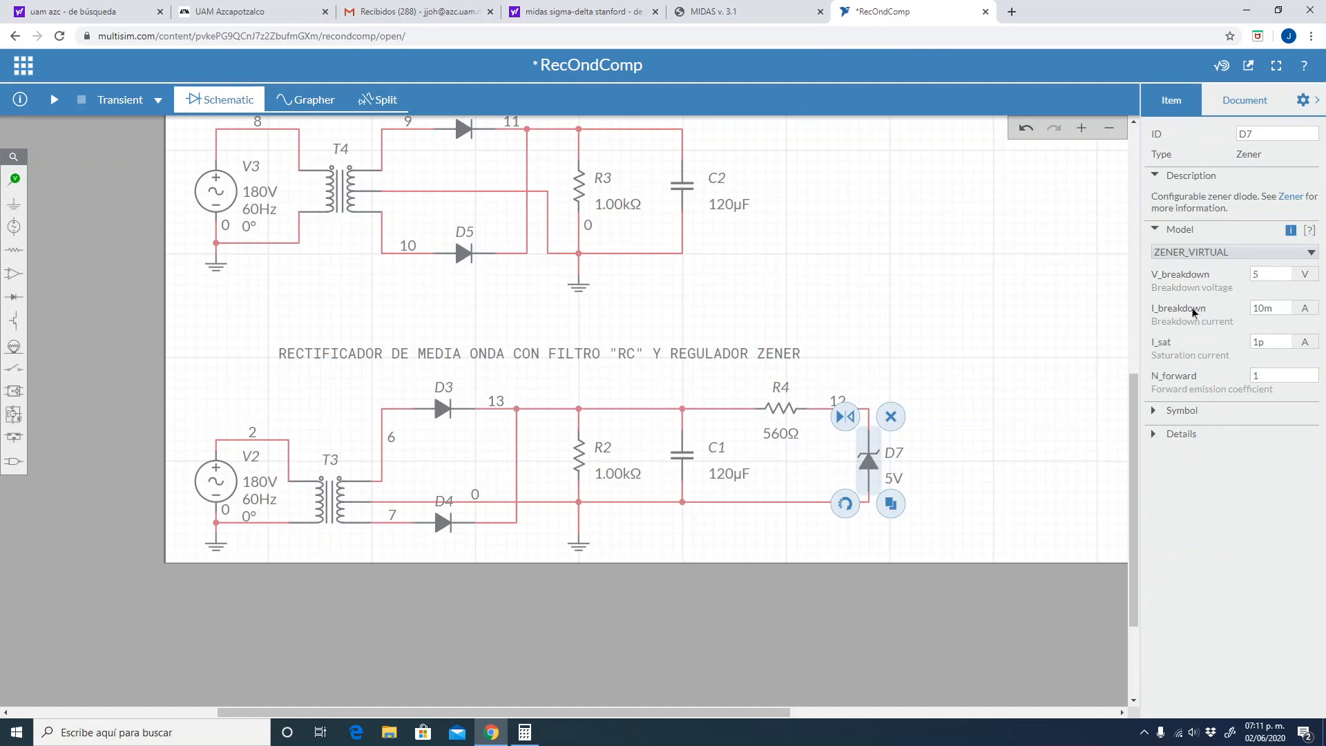
pyautogui.click(1270, 304)
pyautogui.click(998, 520)
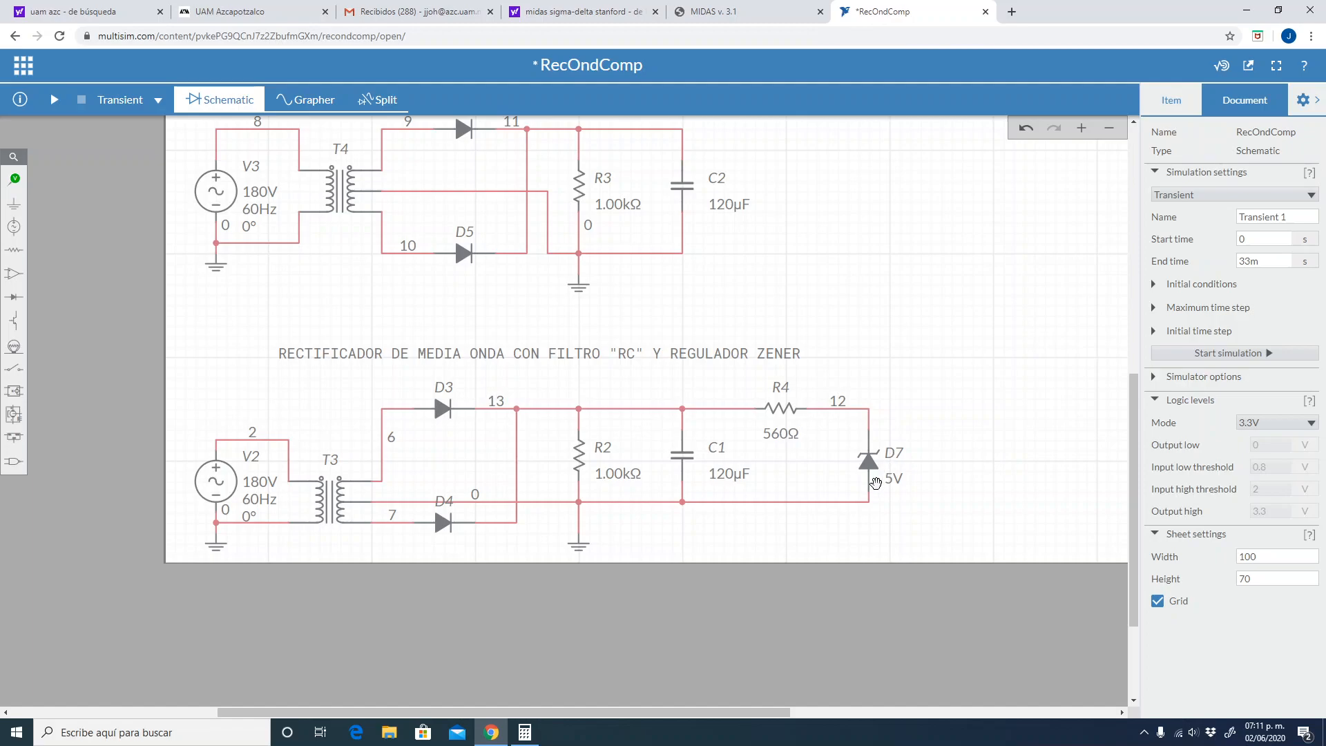
pyautogui.click(895, 488)
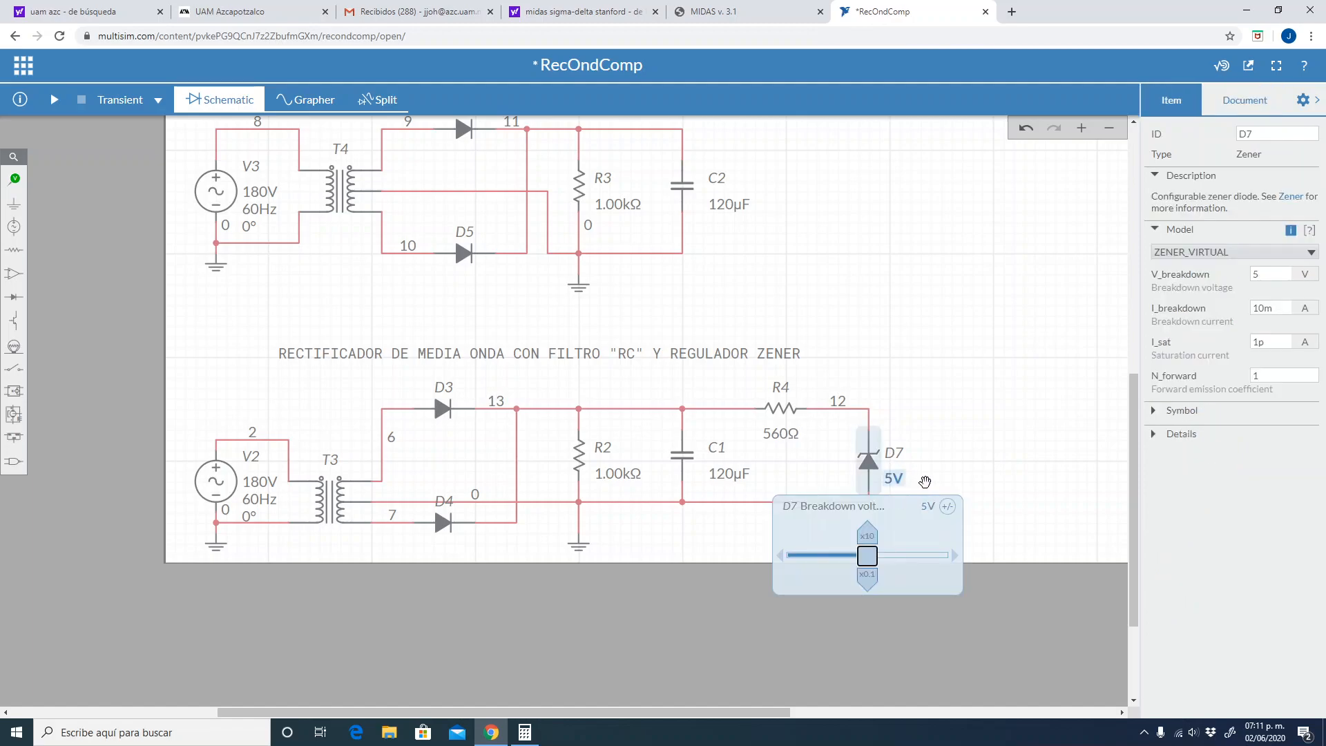
pyautogui.click(931, 478)
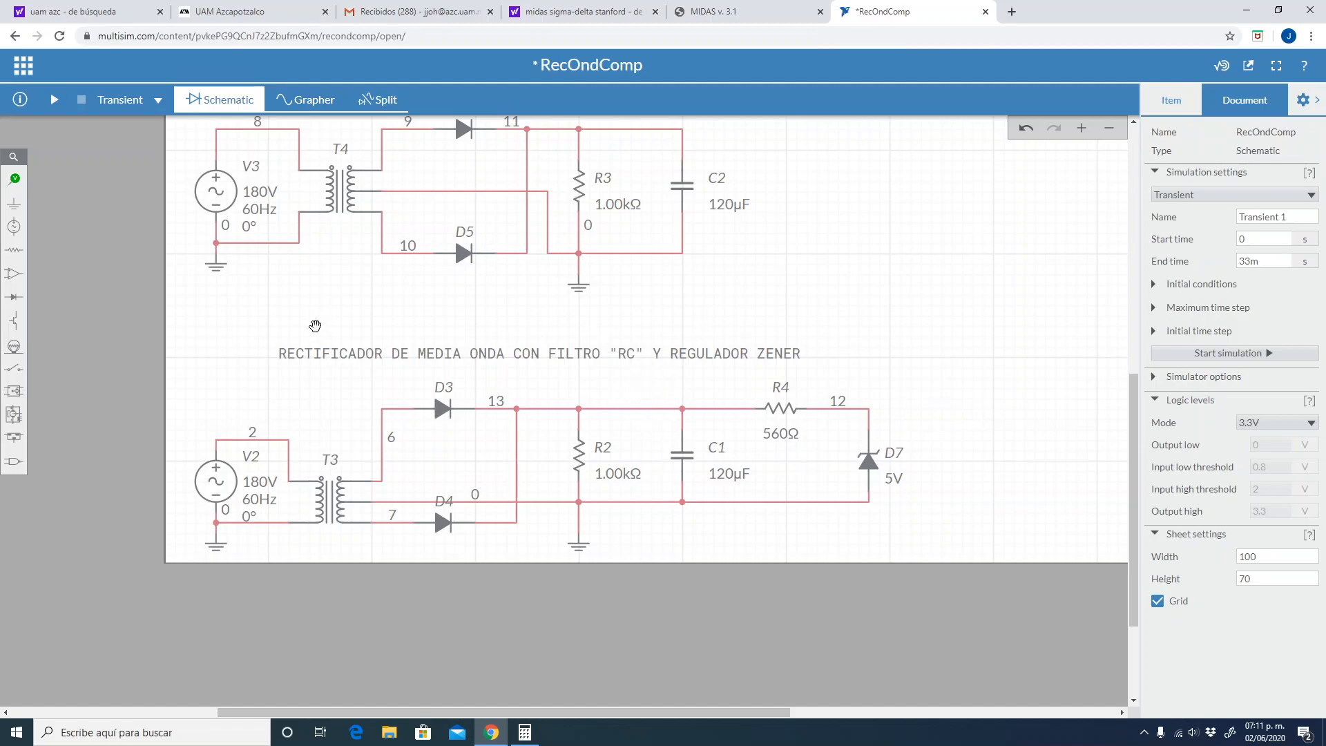
# Place a voltage probe on node 13 at the junction above capacitor C1
pyautogui.click(12, 180)
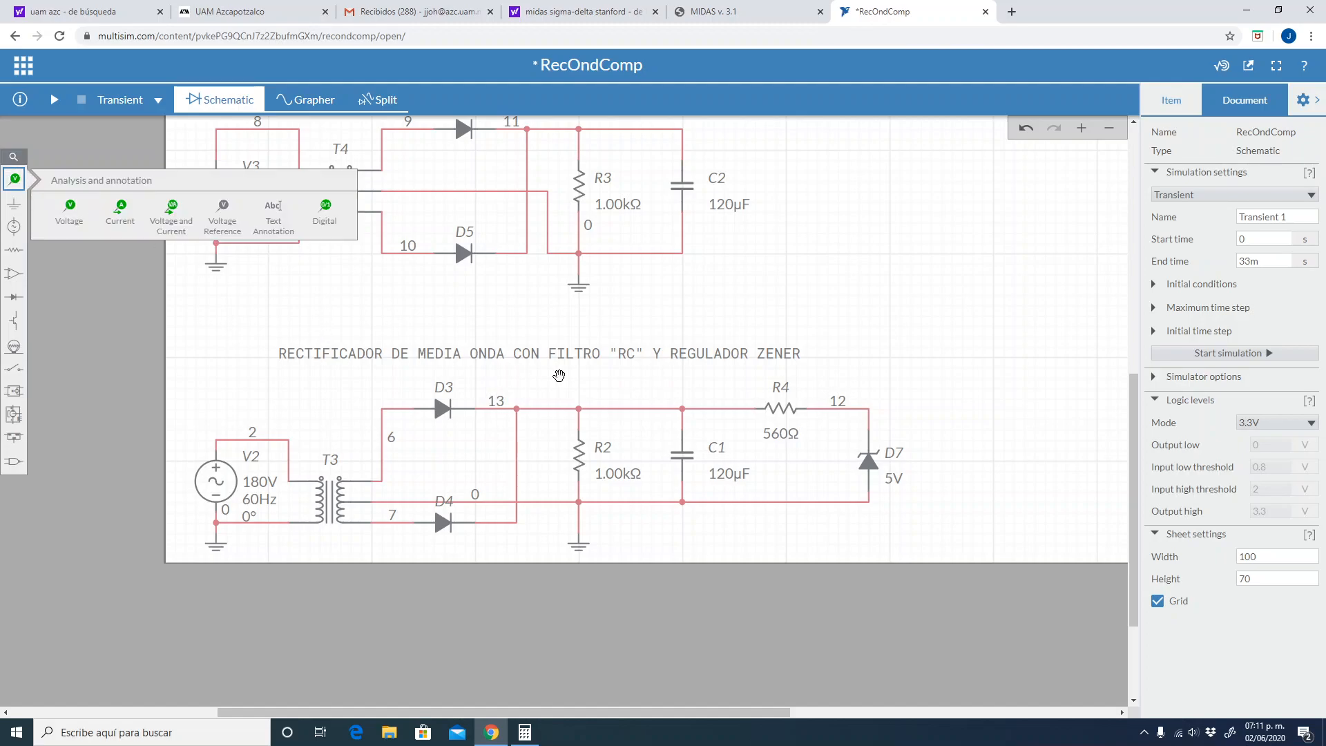
pyautogui.click(69, 211)
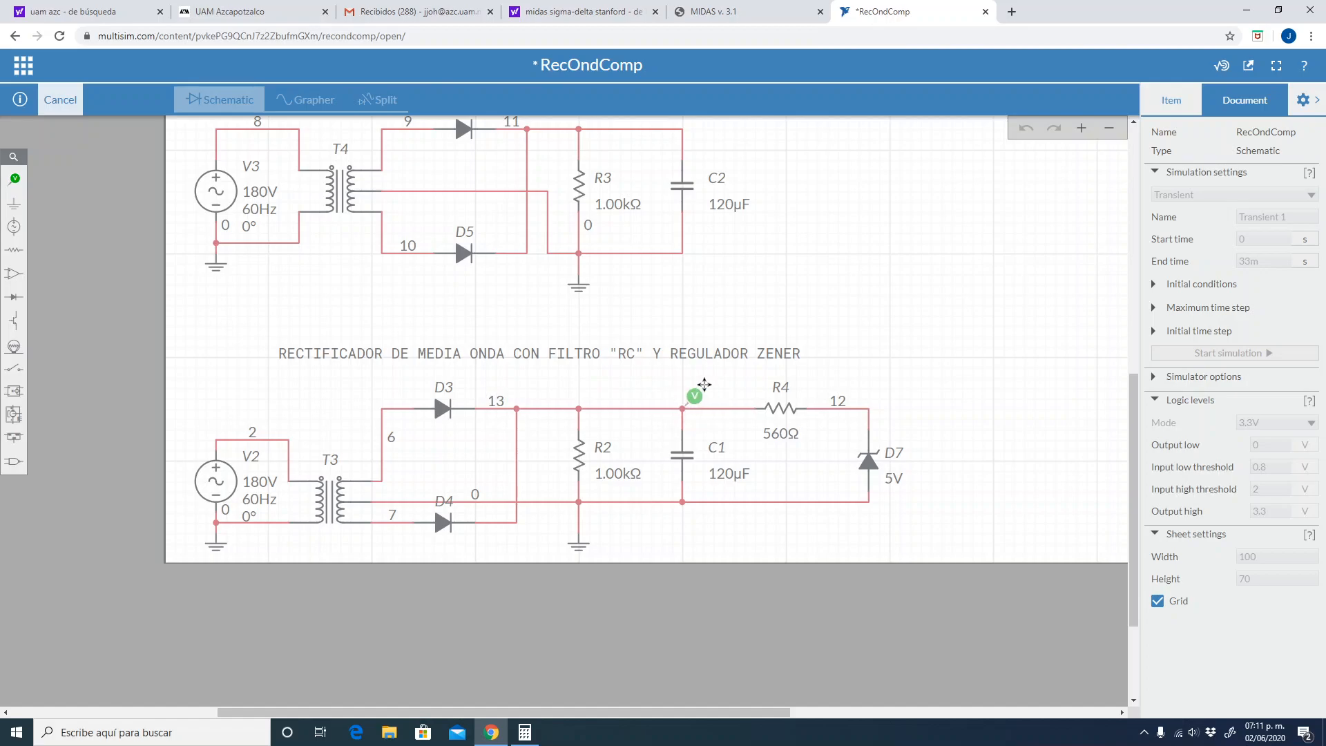
pyautogui.click(706, 383)
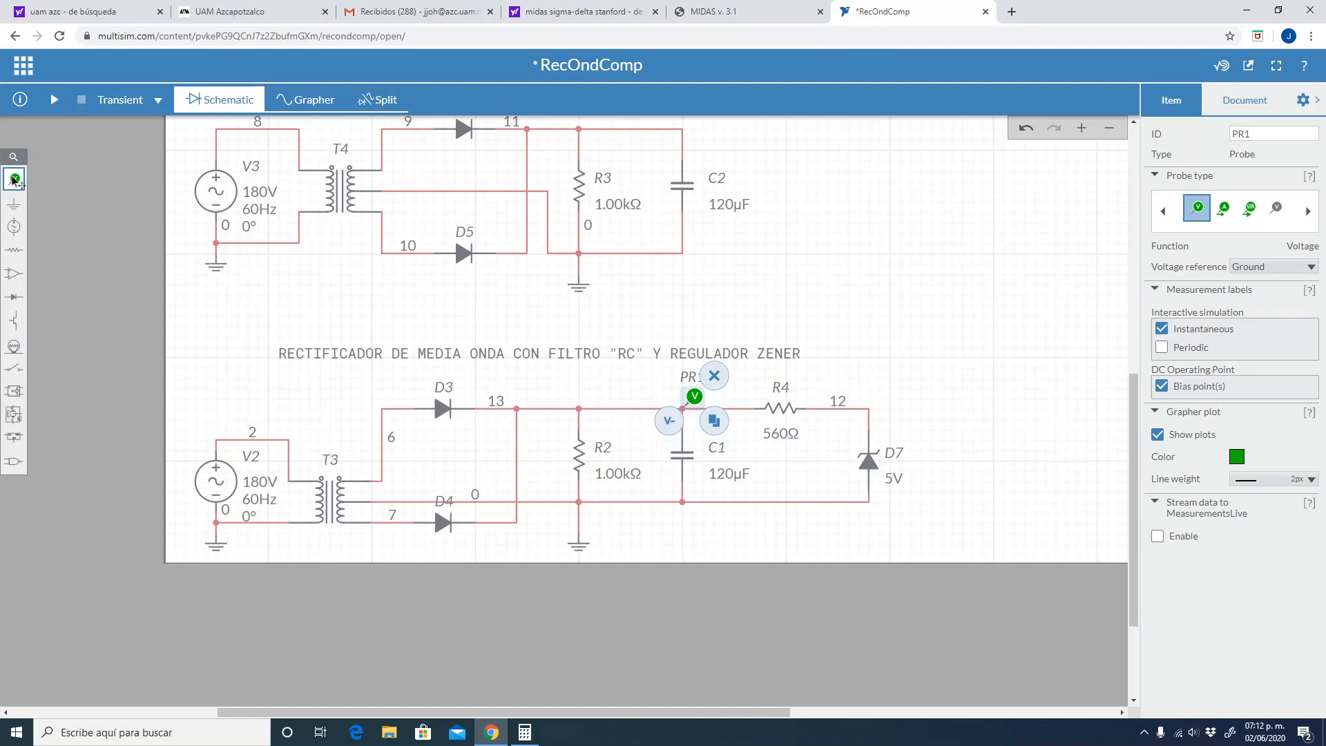
# Place a second voltage probe on node 12 above Zener diode D7 and set its plot color to red
pyautogui.click(14, 180)
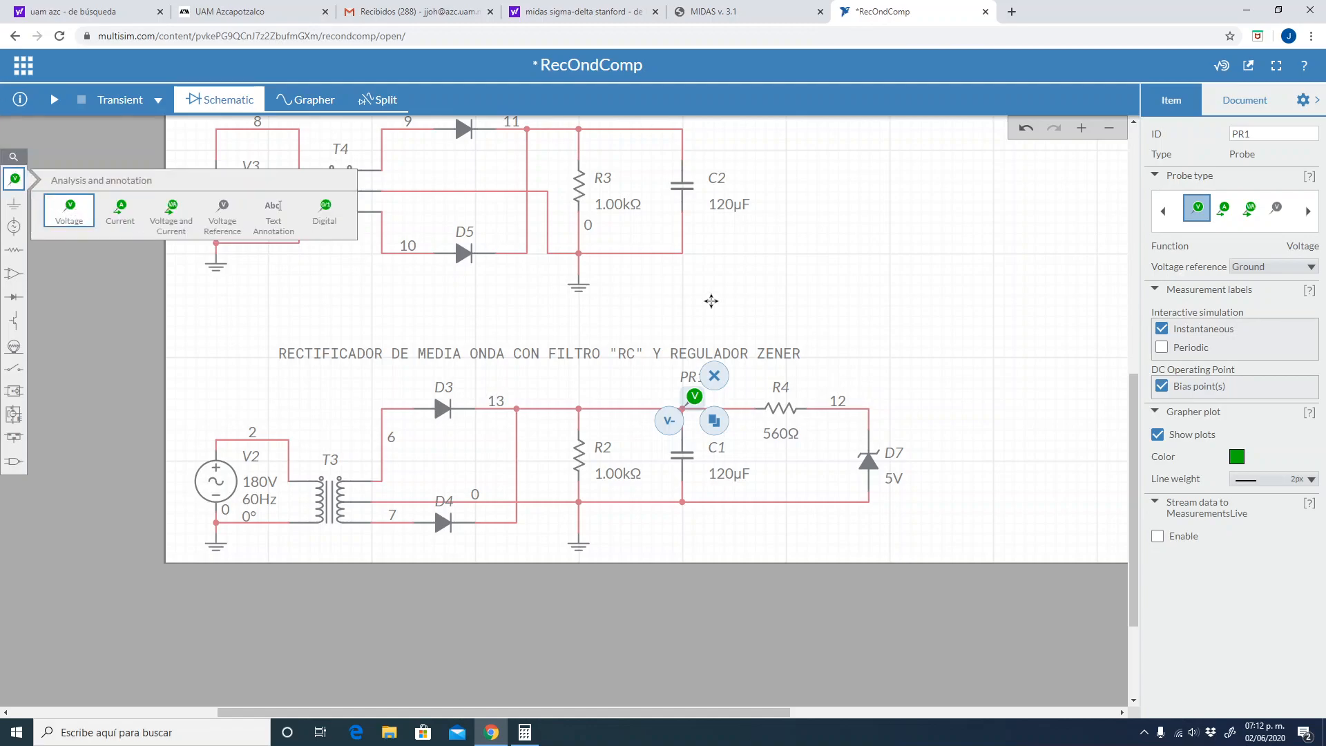
pyautogui.click(883, 387)
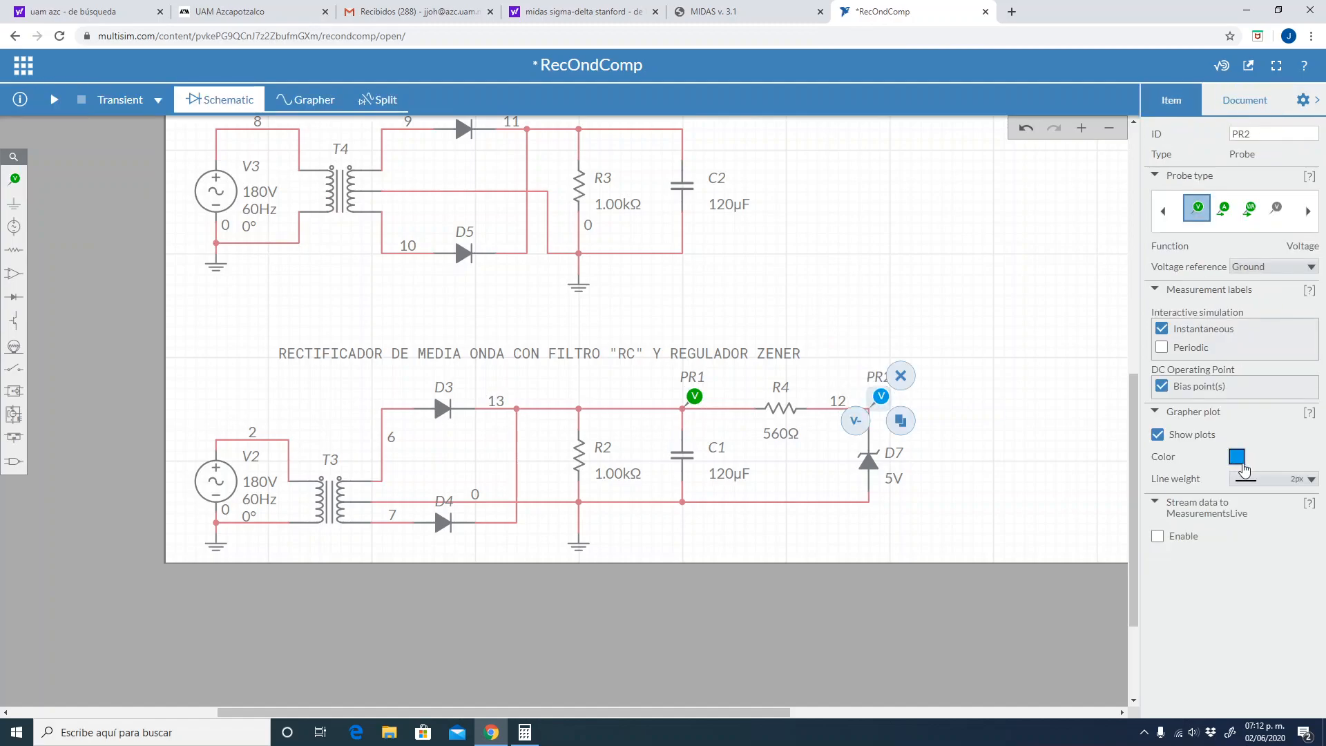
pyautogui.click(1236, 459)
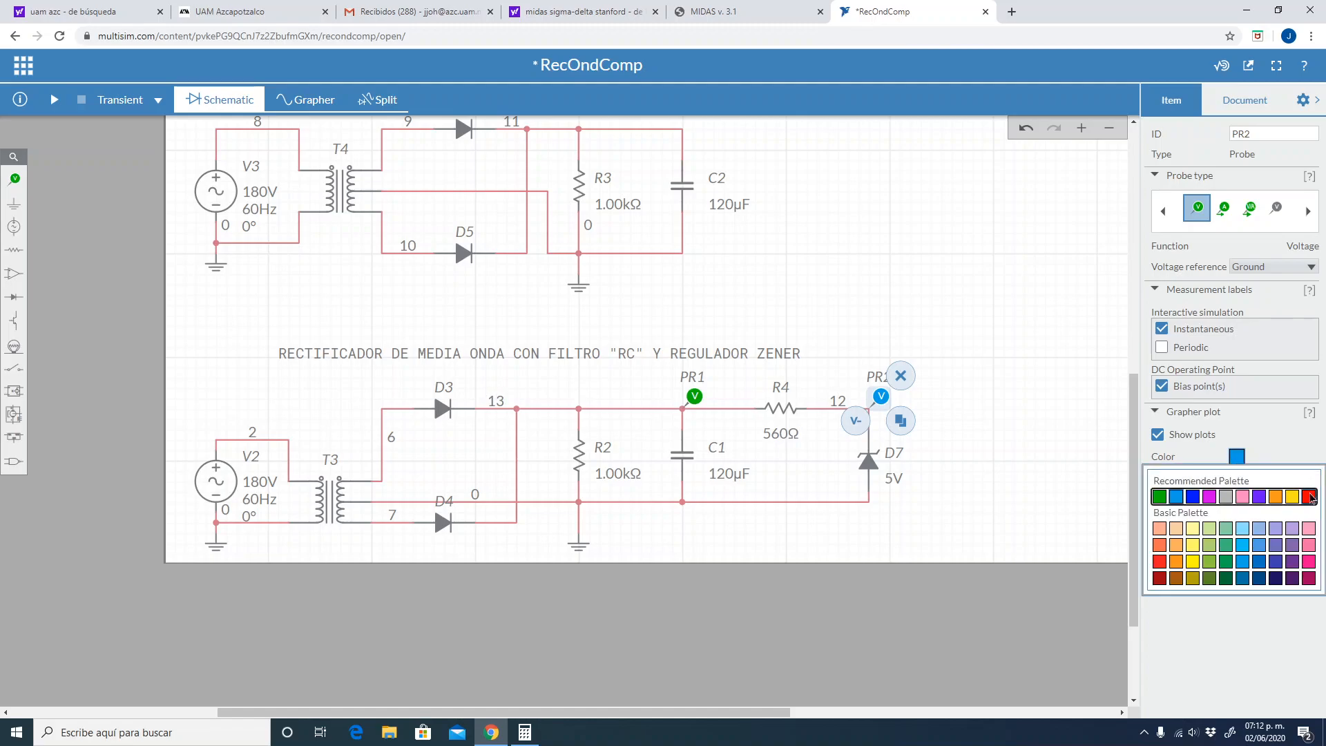
pyautogui.click(1309, 497)
pyautogui.click(956, 471)
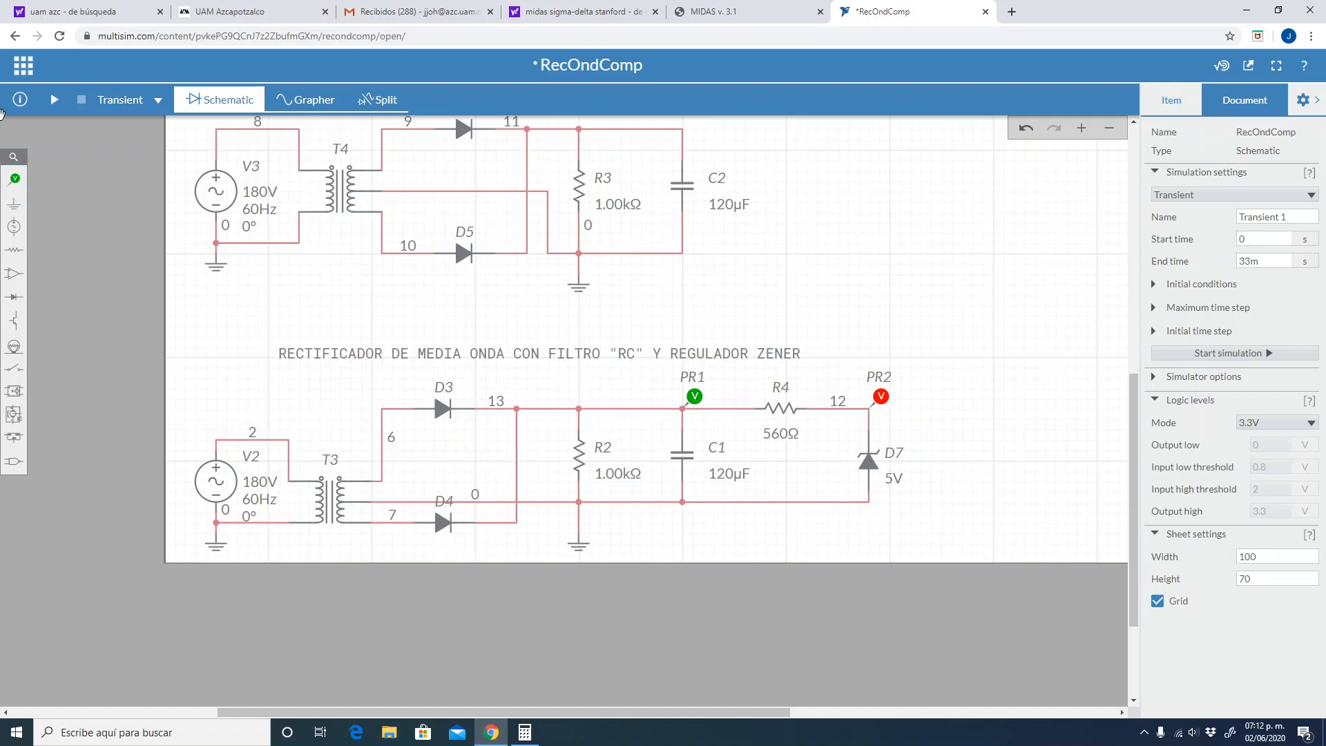
# Save the RecOndComp file and run the transient simulation to plot V(13) and V(12)
pyautogui.click(26, 69)
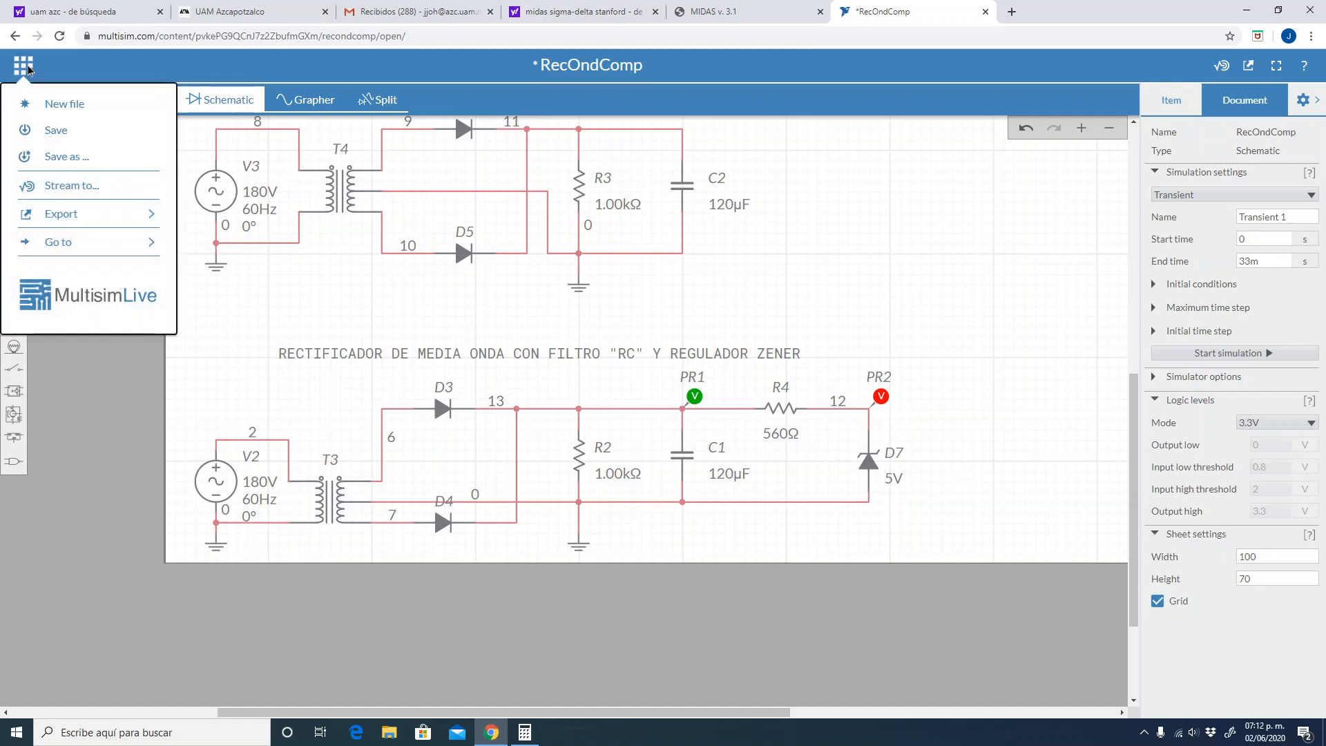
pyautogui.click(72, 133)
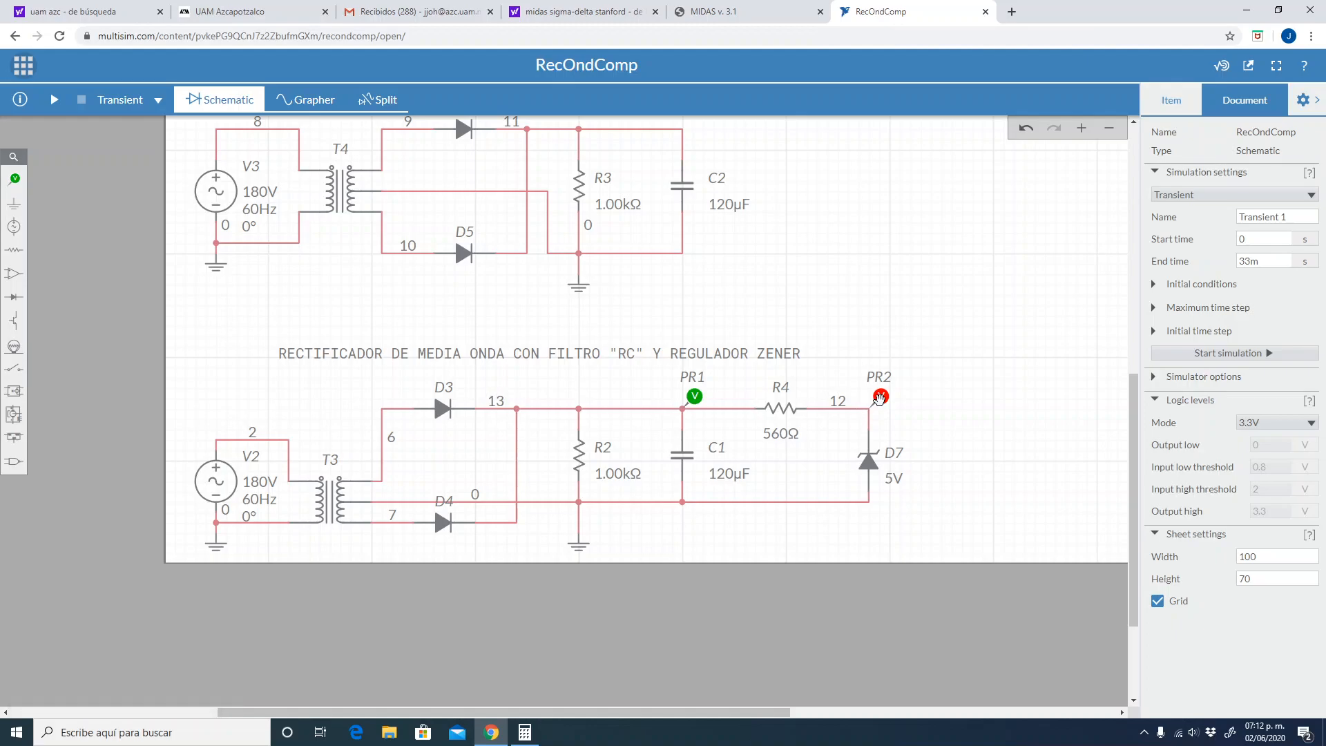
pyautogui.click(54, 100)
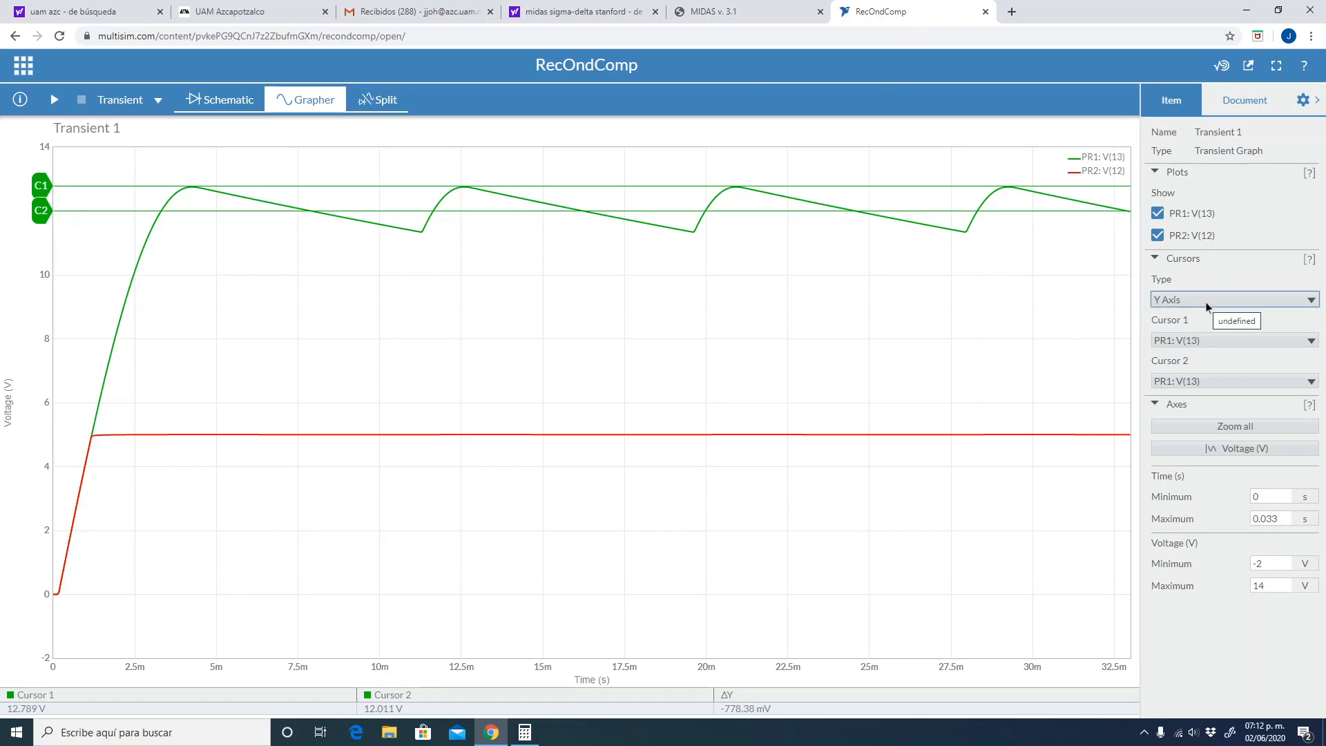
# Assign cursor 1 to V(12) and place it on the flat regulated level, at about 5.01 V
pyautogui.click(1212, 343)
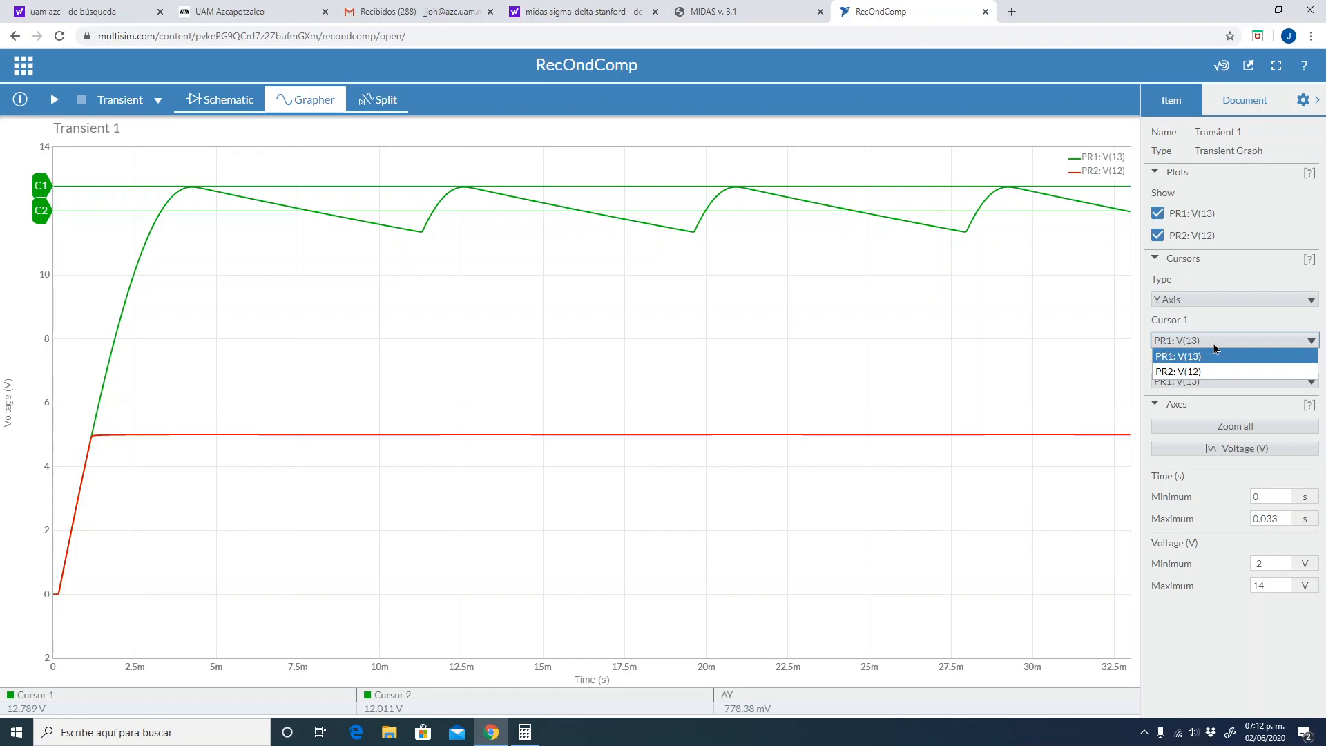
pyautogui.click(1205, 372)
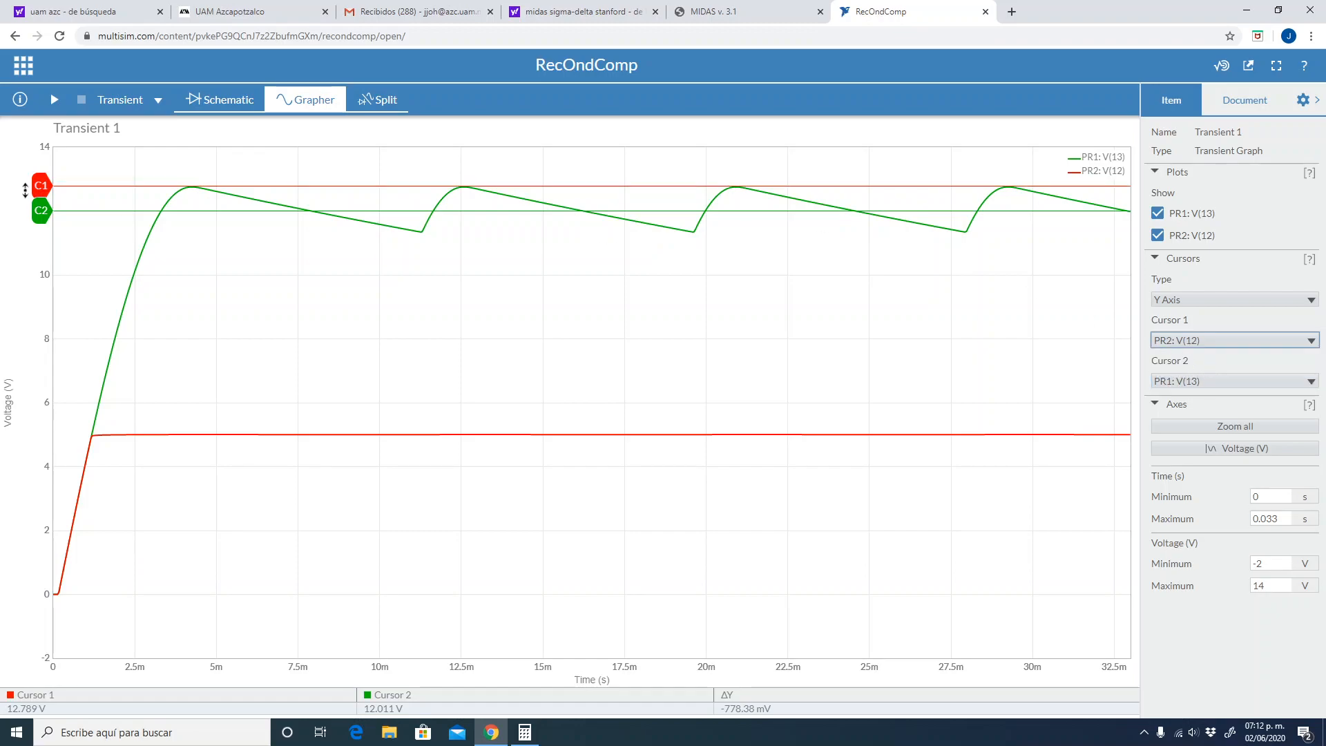
pyautogui.moveTo(37, 183); pyautogui.dragTo(26, 435)
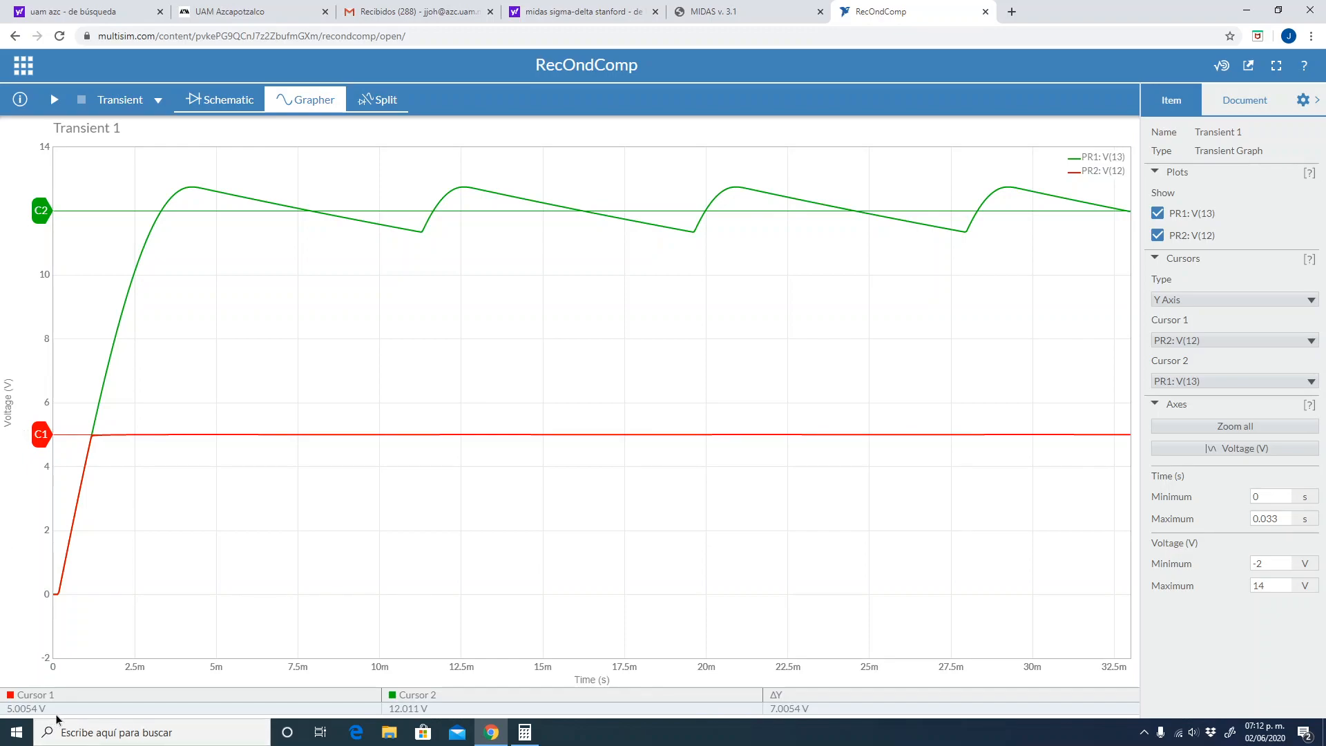
# Return to the schematic and delete the voltage probe on node 13 above capacitor C1
pyautogui.moveTo(59, 712); pyautogui.dragTo(3, 711)
pyautogui.moveTo(195, 189)
pyautogui.moveTo(423, 237)
pyautogui.click(215, 103)
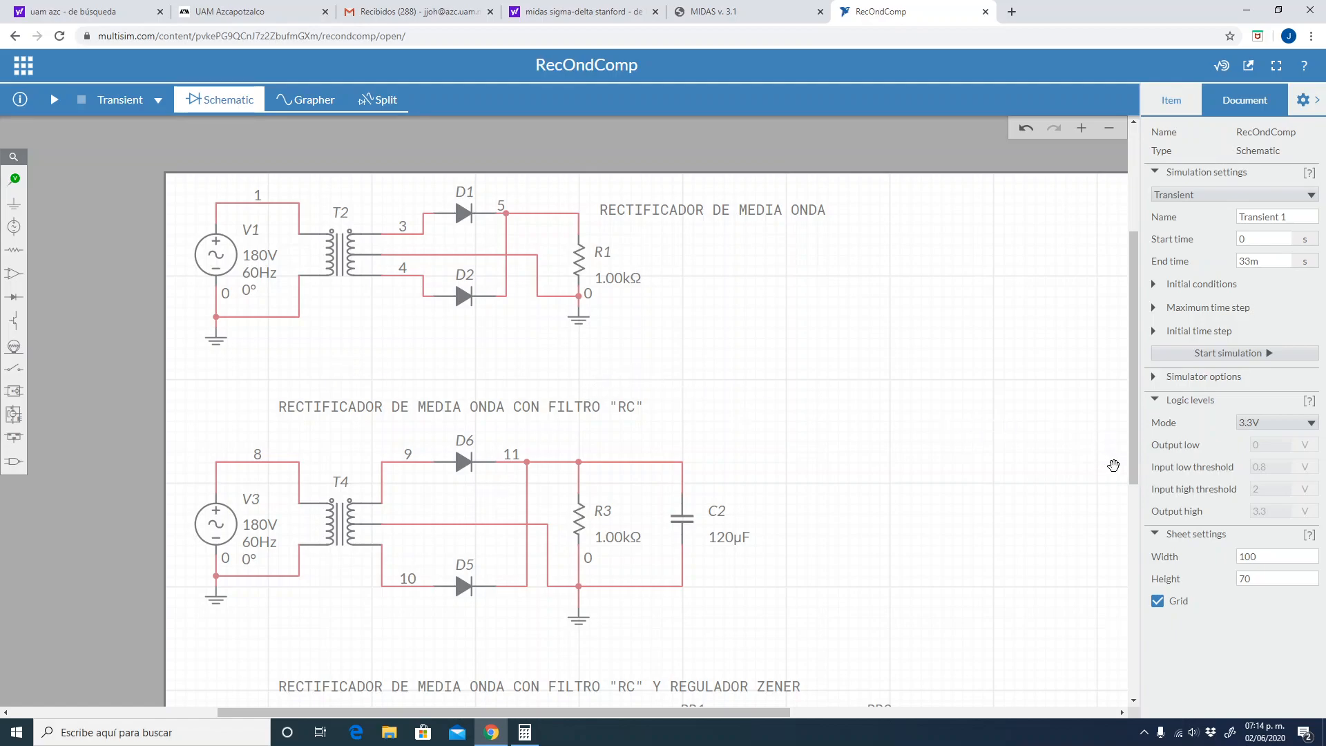
pyautogui.moveTo(1133, 475); pyautogui.dragTo(1167, 550)
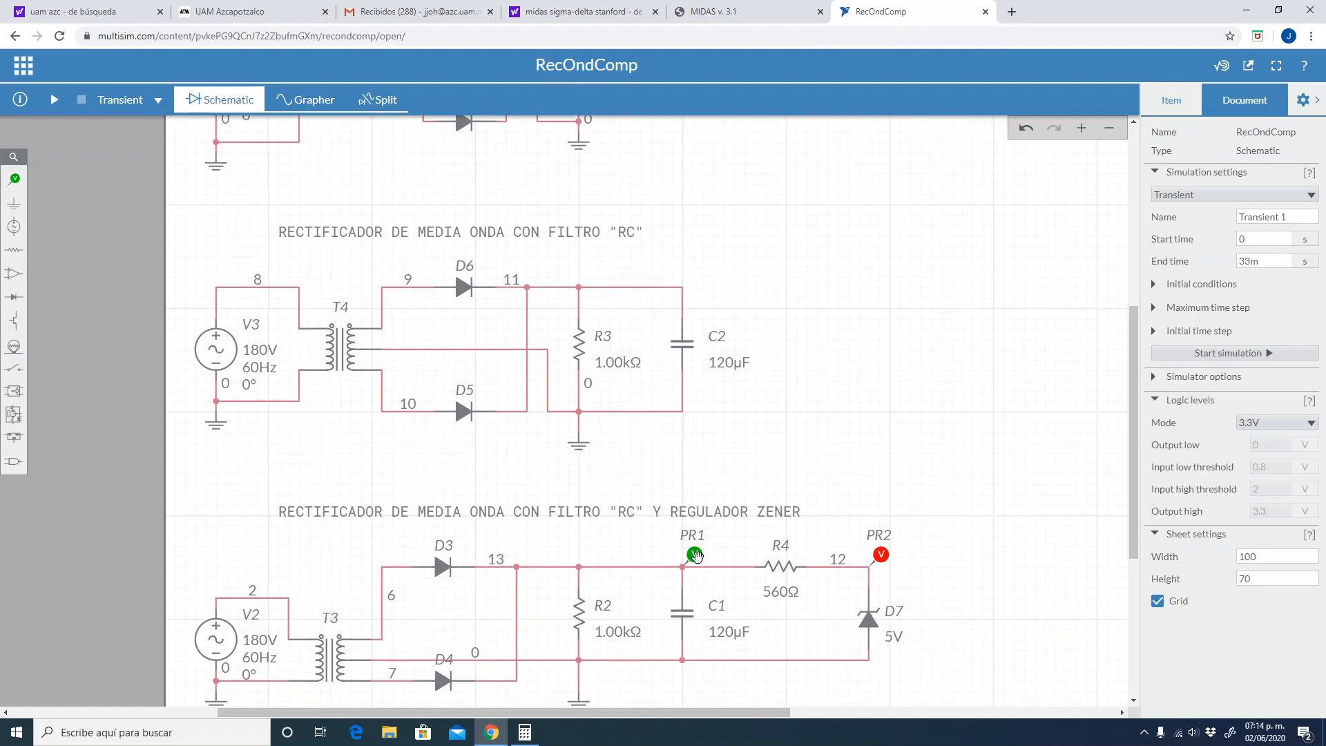
pyautogui.click(695, 554)
pyautogui.click(713, 533)
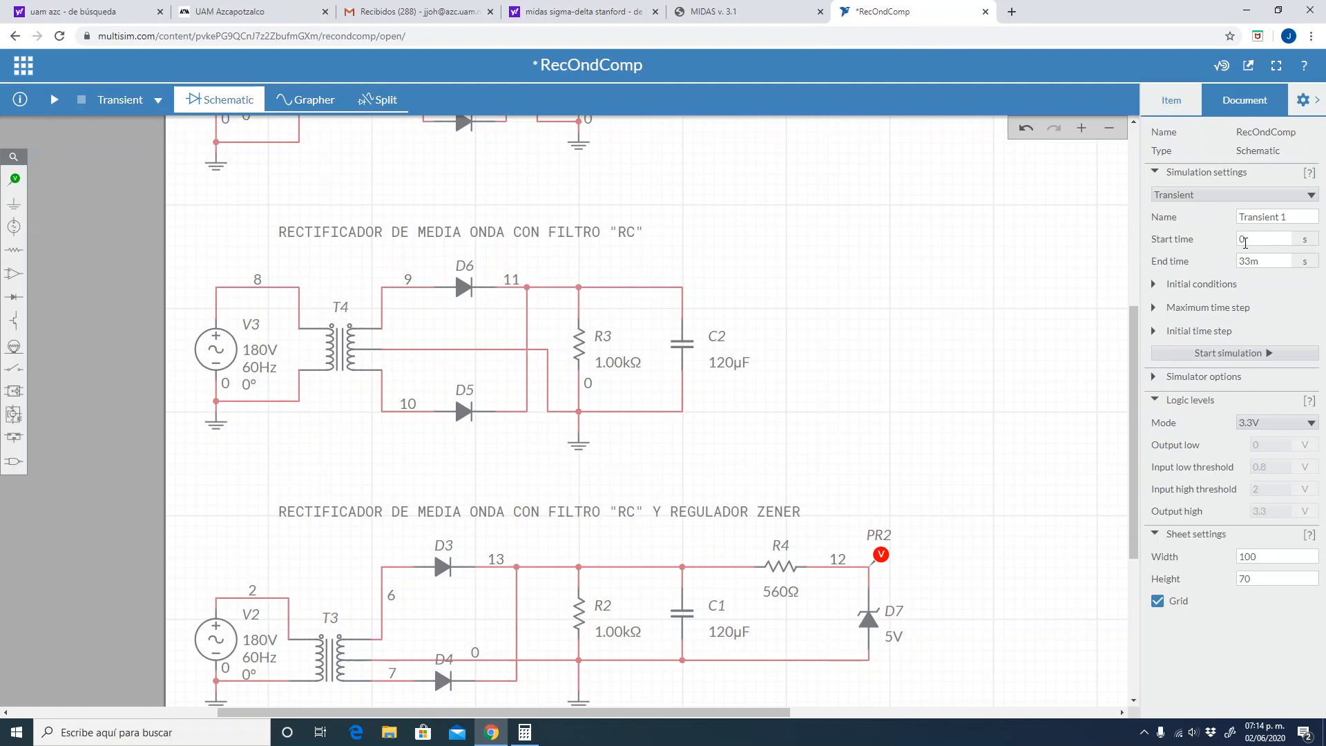
# Place a voltage probe on node 5 at the upper end of resistor R1 in the unfiltered rectifier
pyautogui.moveTo(1134, 345); pyautogui.dragTo(1148, 211)
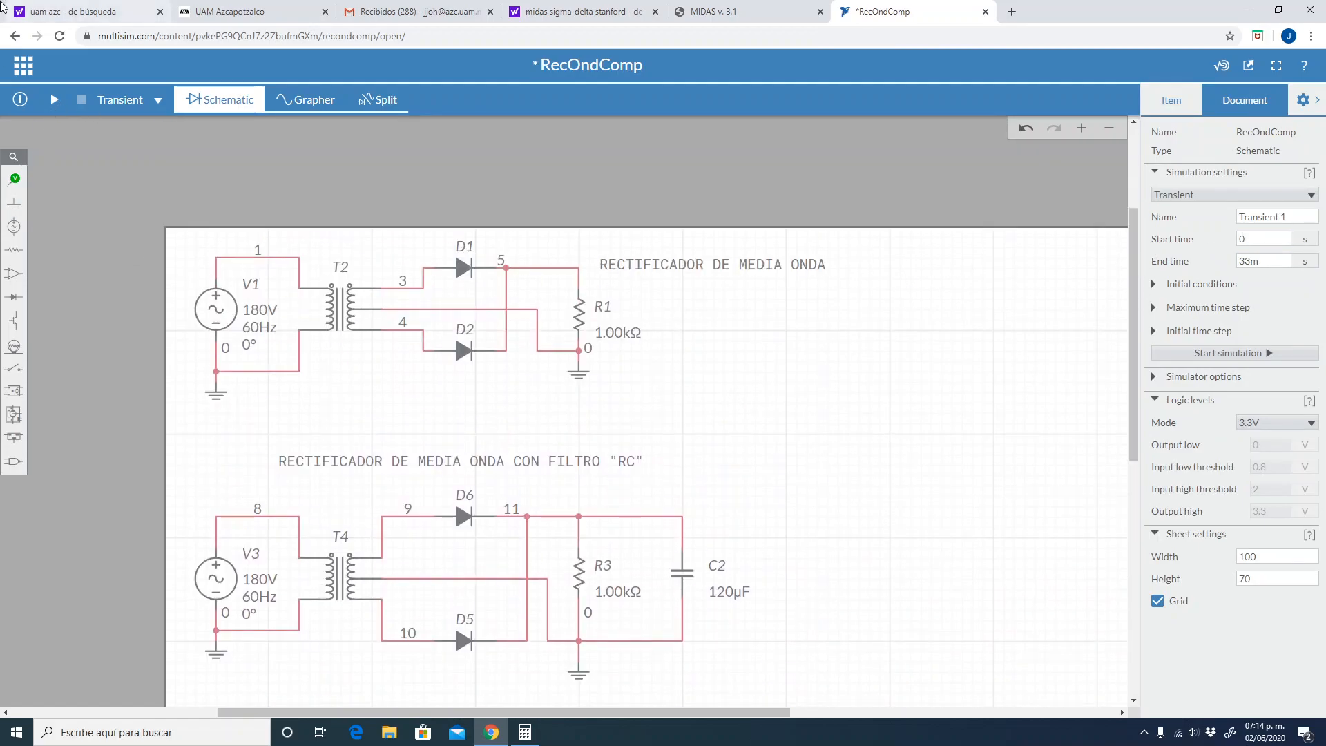
pyautogui.click(15, 181)
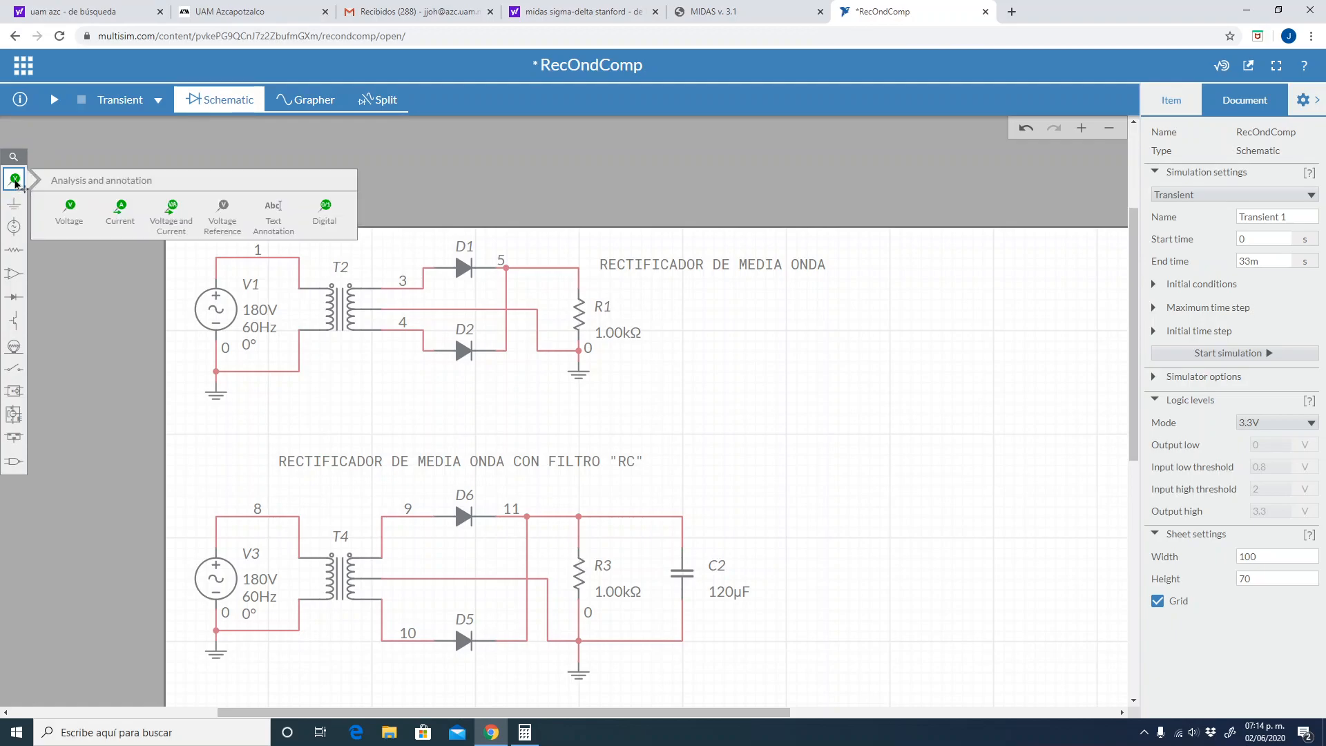
pyautogui.click(67, 210)
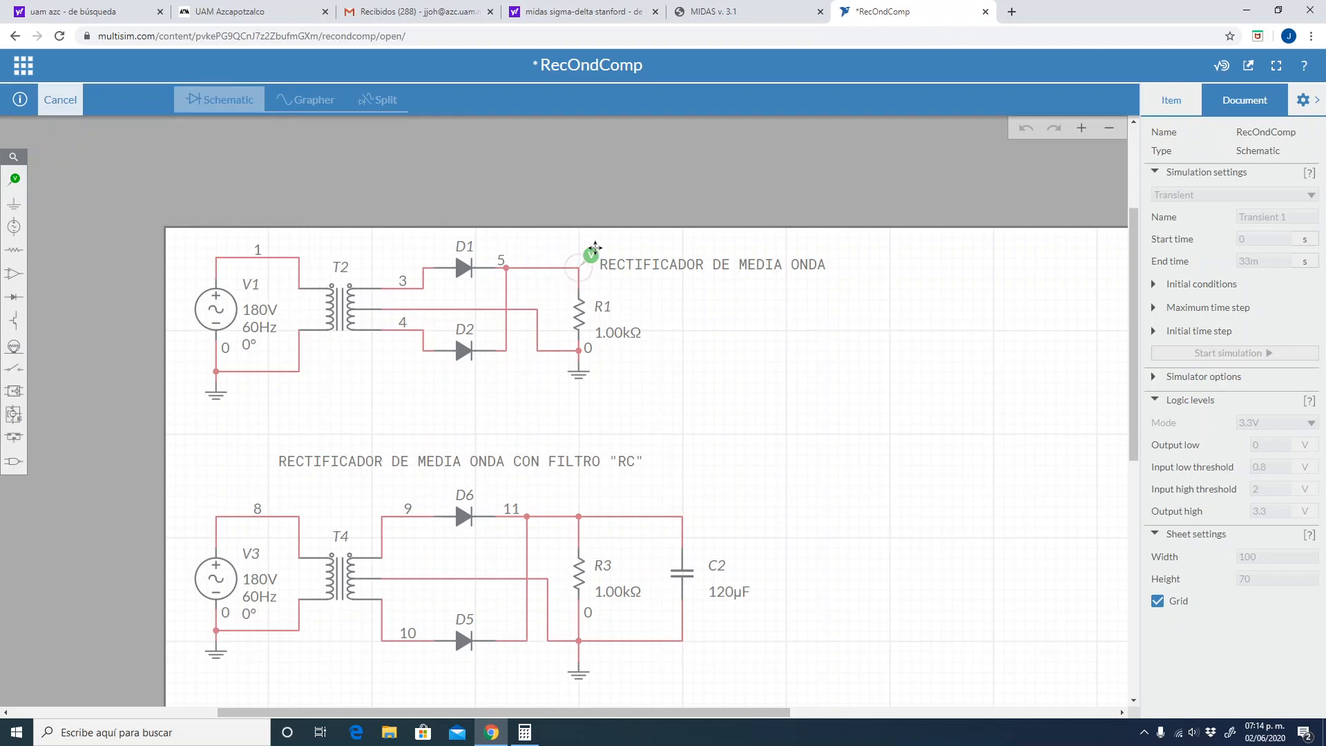
pyautogui.click(595, 247)
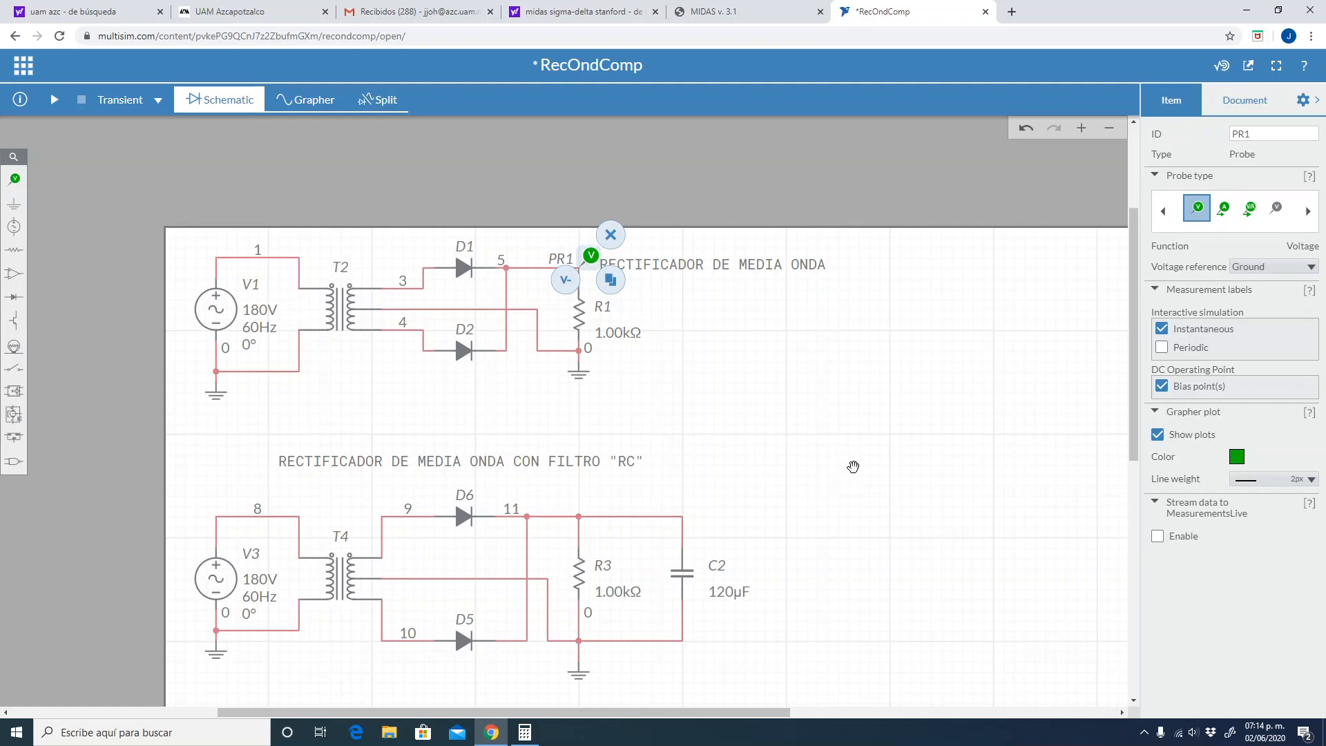
pyautogui.click(865, 450)
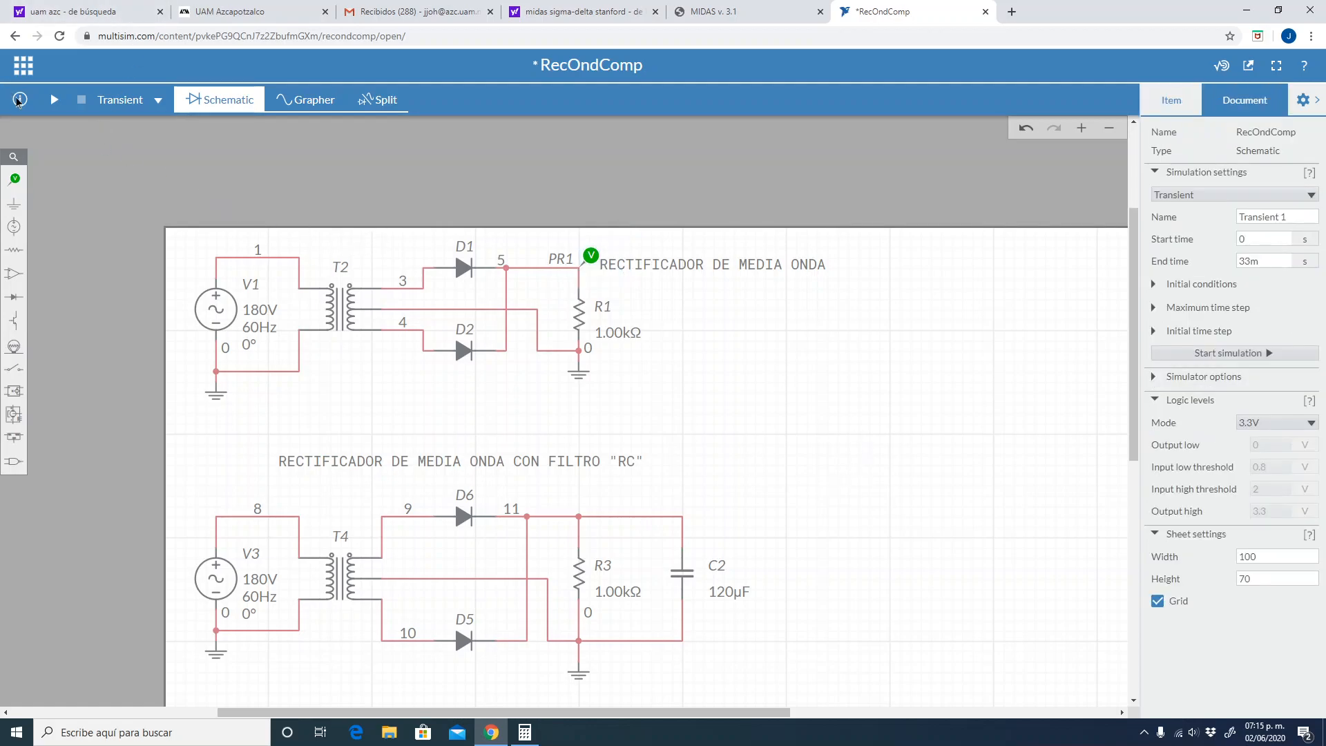
# Place a voltage probe on node 3 at the anode of diode D1
pyautogui.click(14, 179)
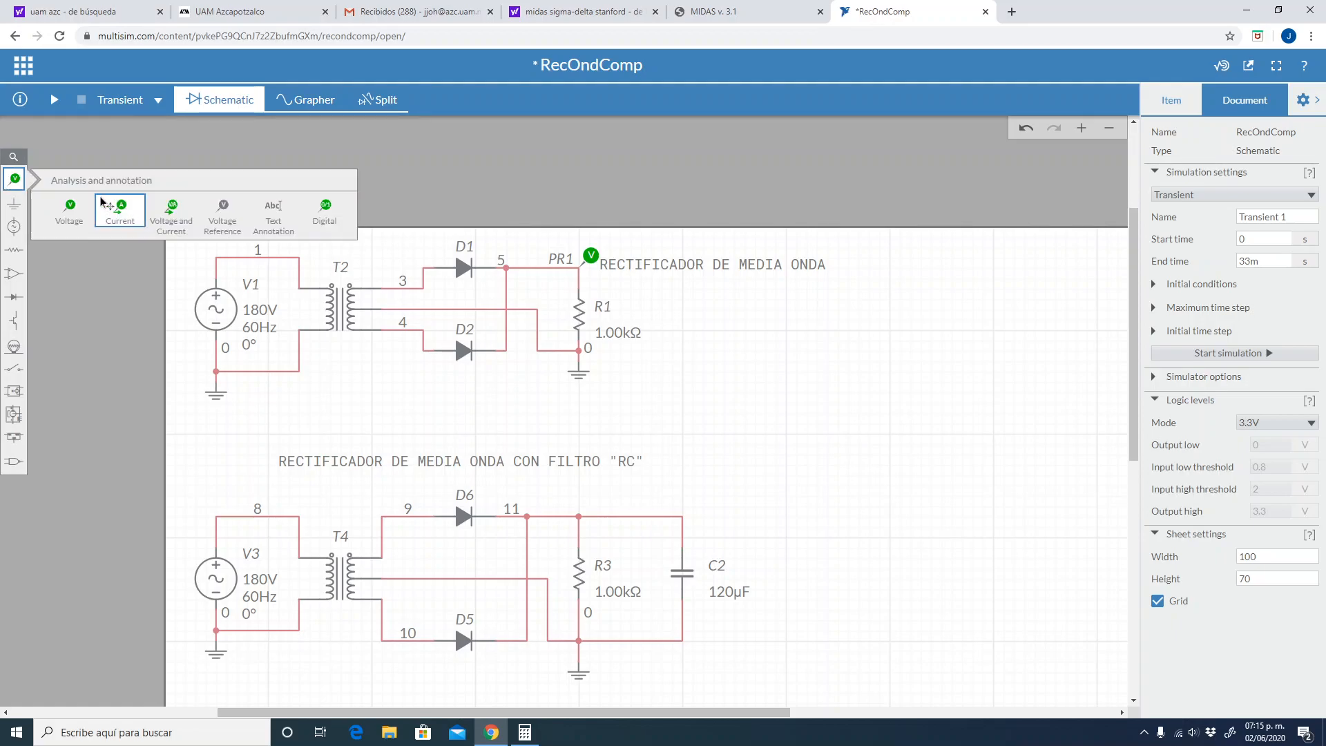
pyautogui.click(81, 208)
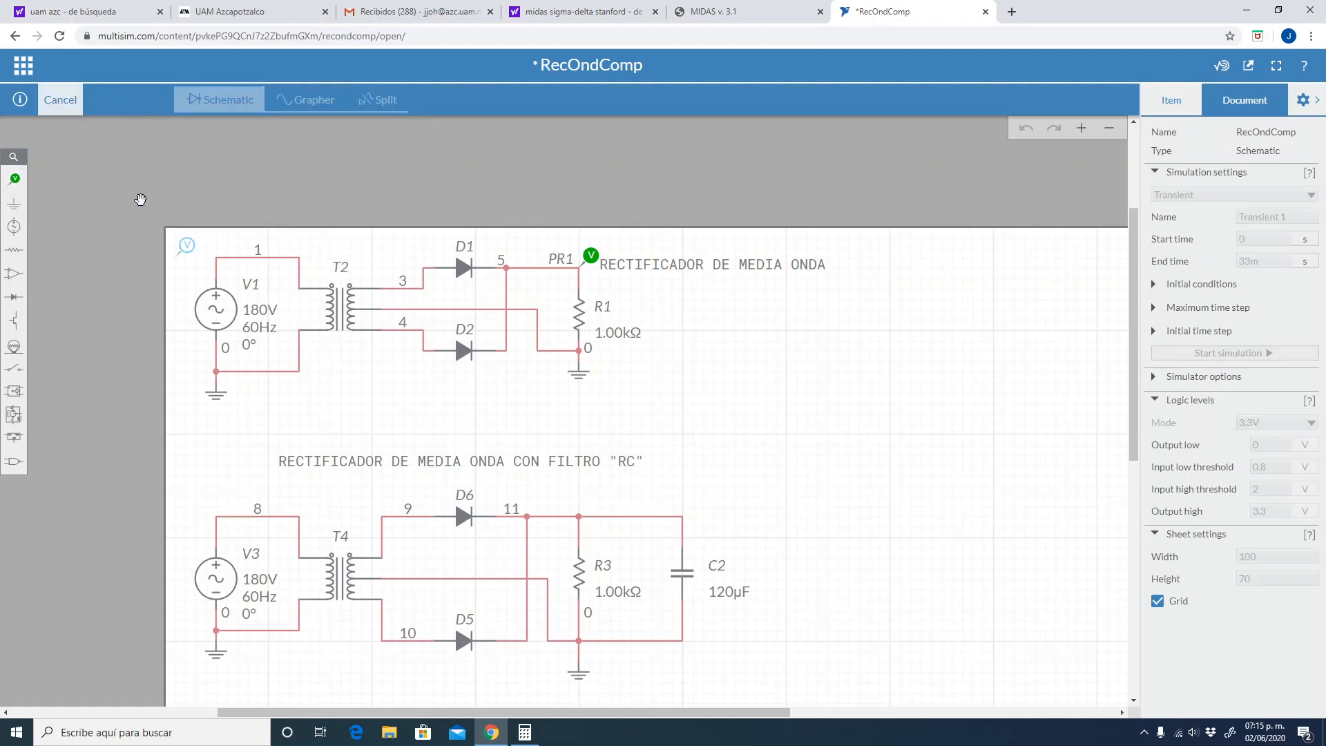
pyautogui.click(439, 245)
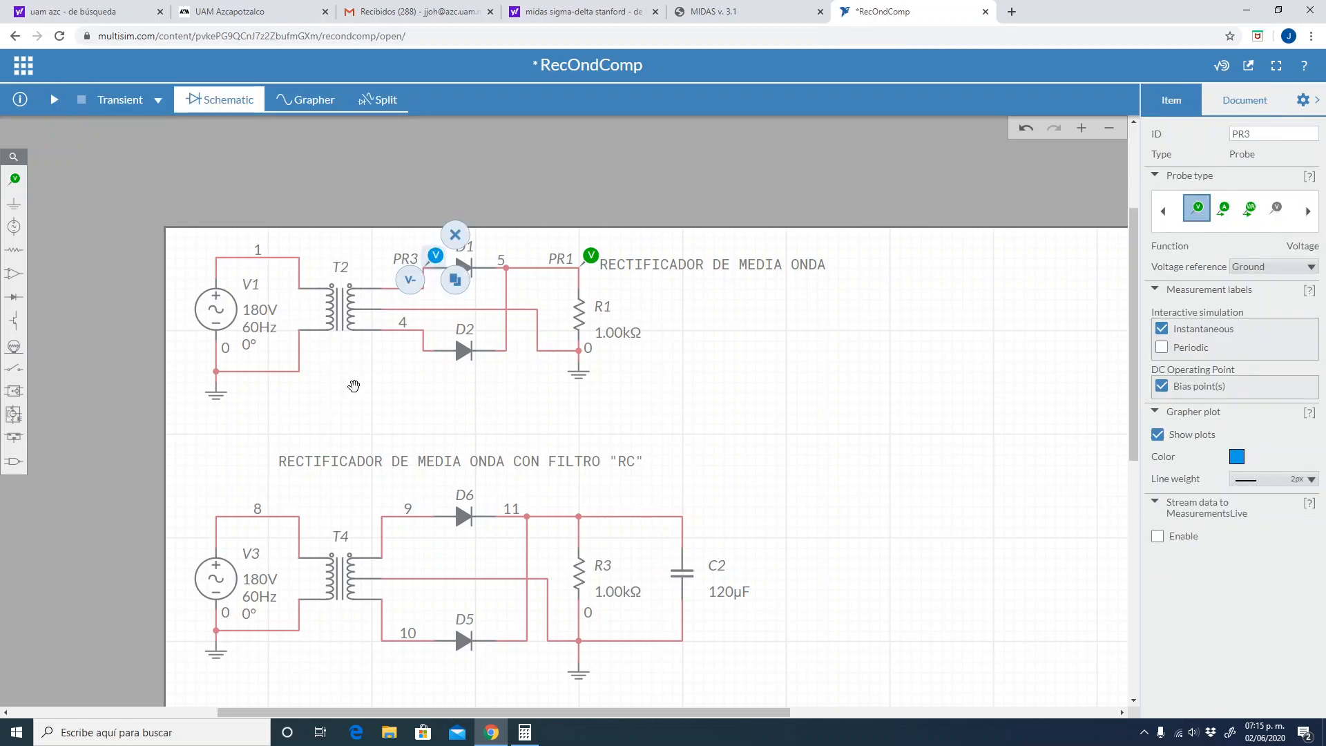
pyautogui.click(353, 385)
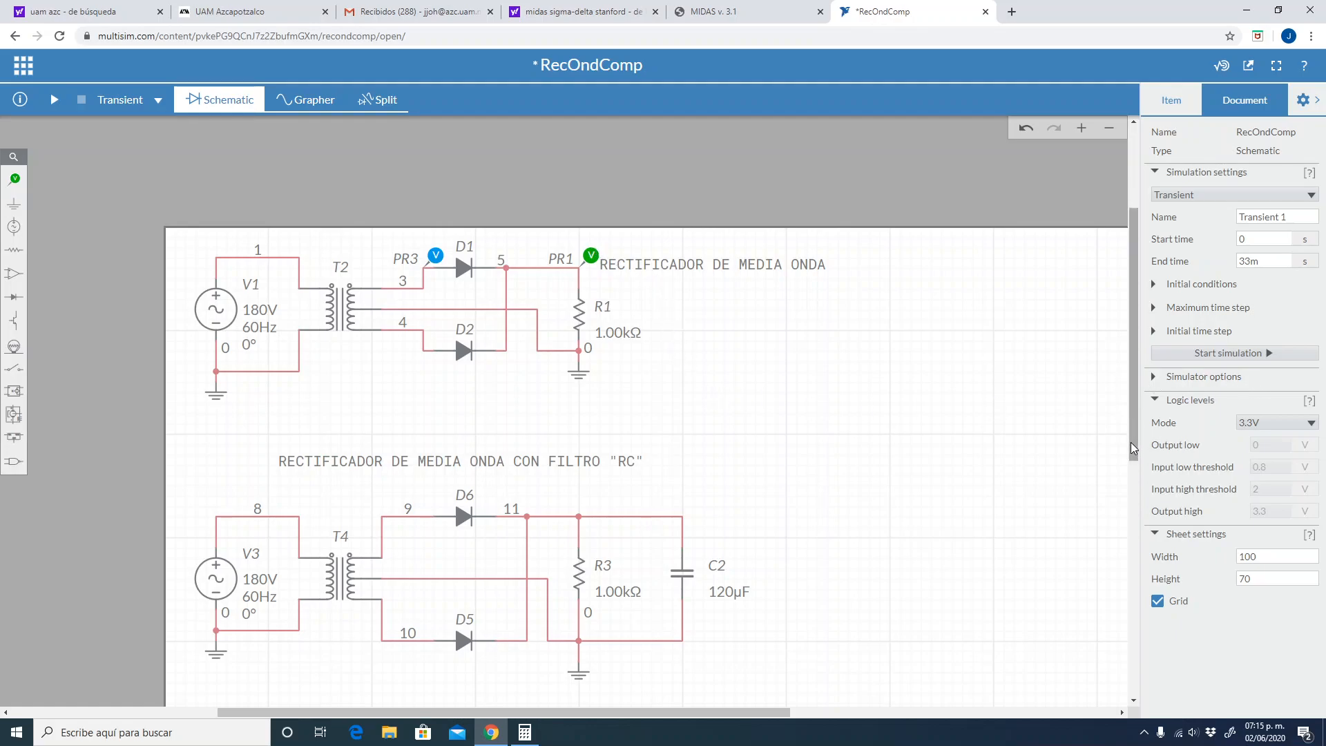
# Place a voltage probe on node 11 above capacitor C2 and set its plot color to magenta
pyautogui.scroll(-3, 1133, 448)
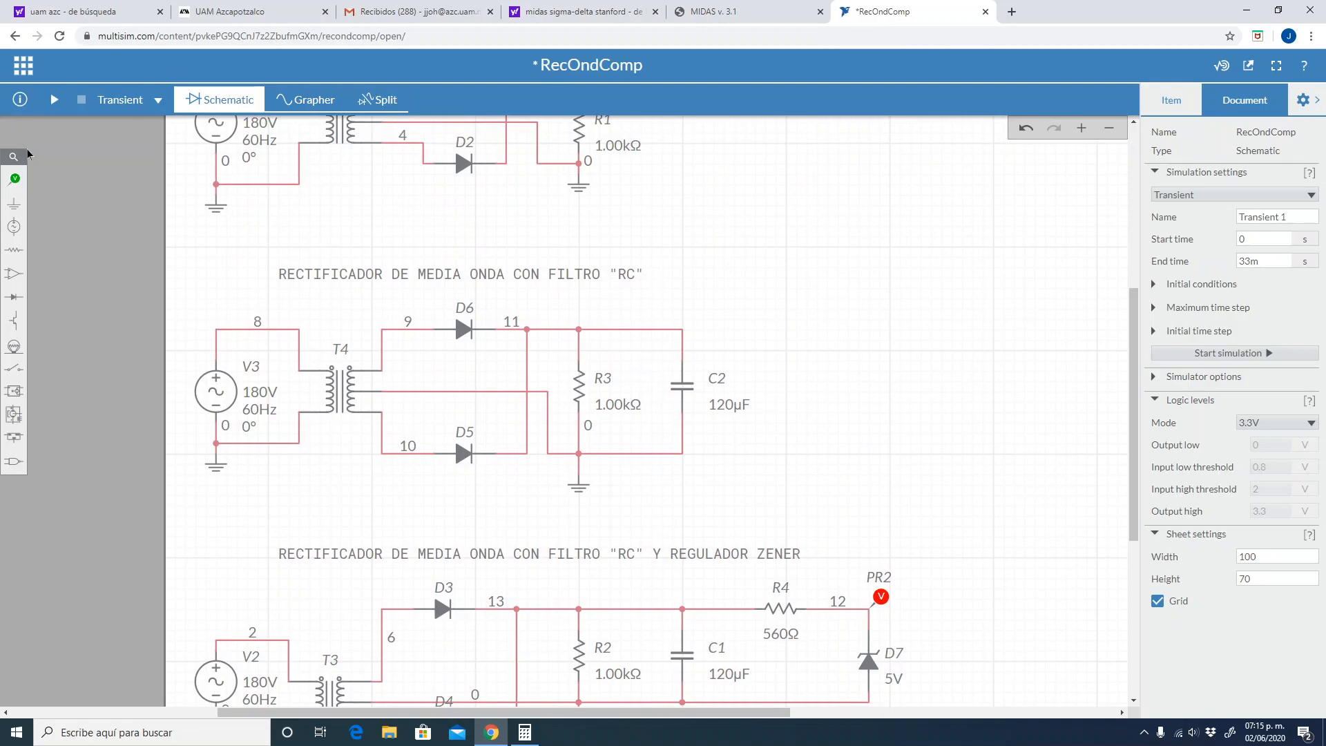
pyautogui.click(15, 179)
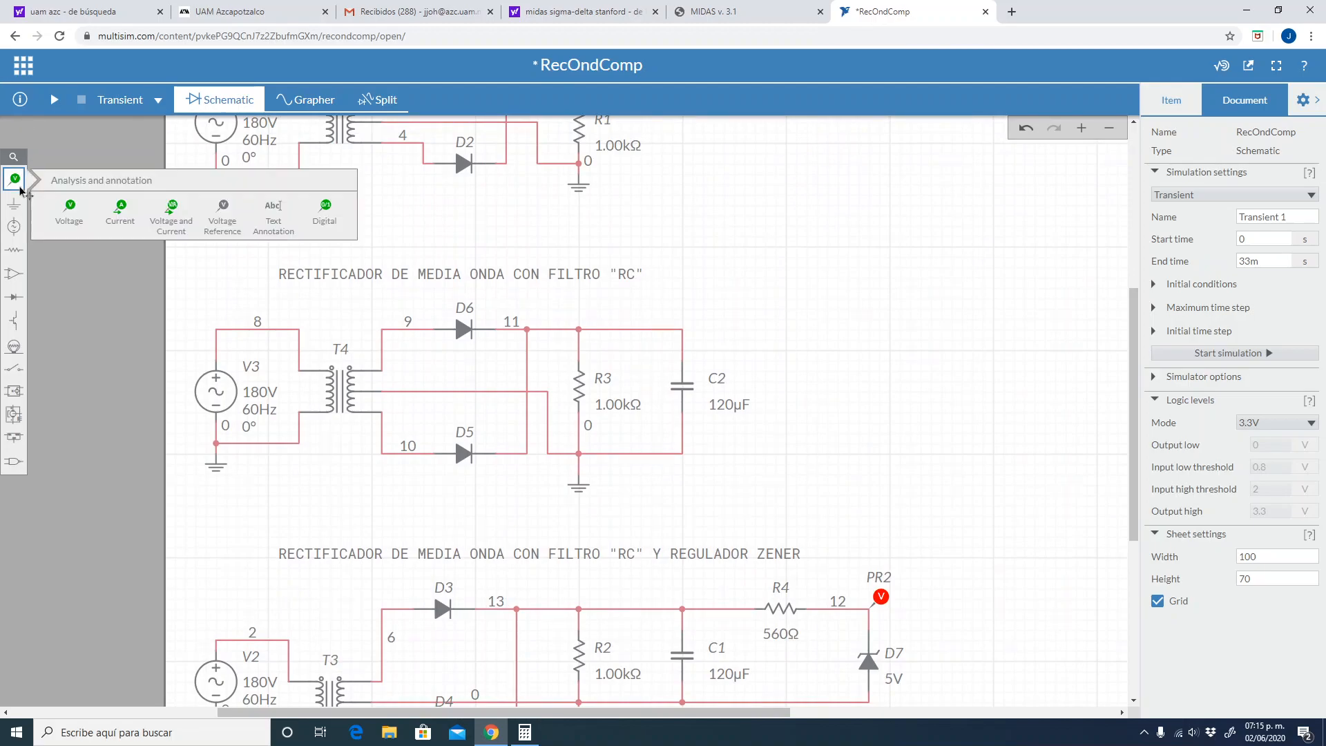
pyautogui.click(70, 204)
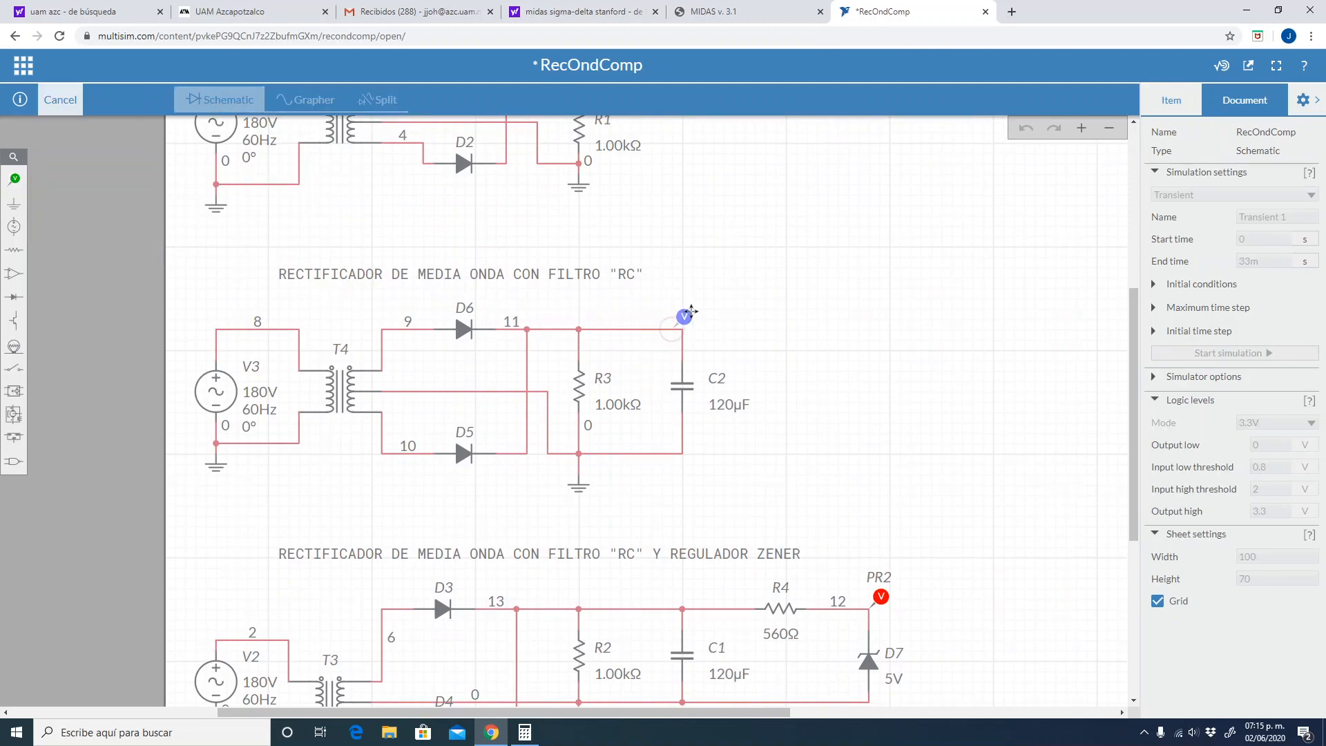
pyautogui.click(693, 312)
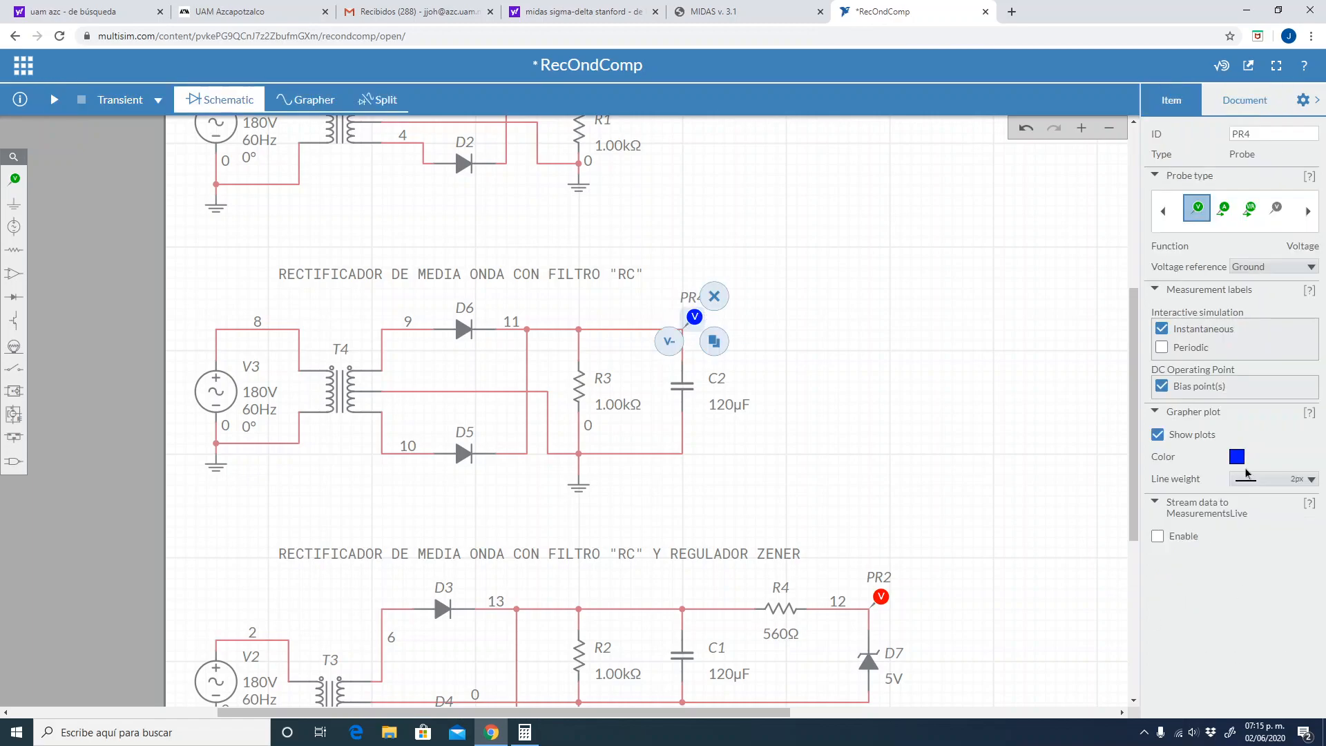
pyautogui.click(1239, 461)
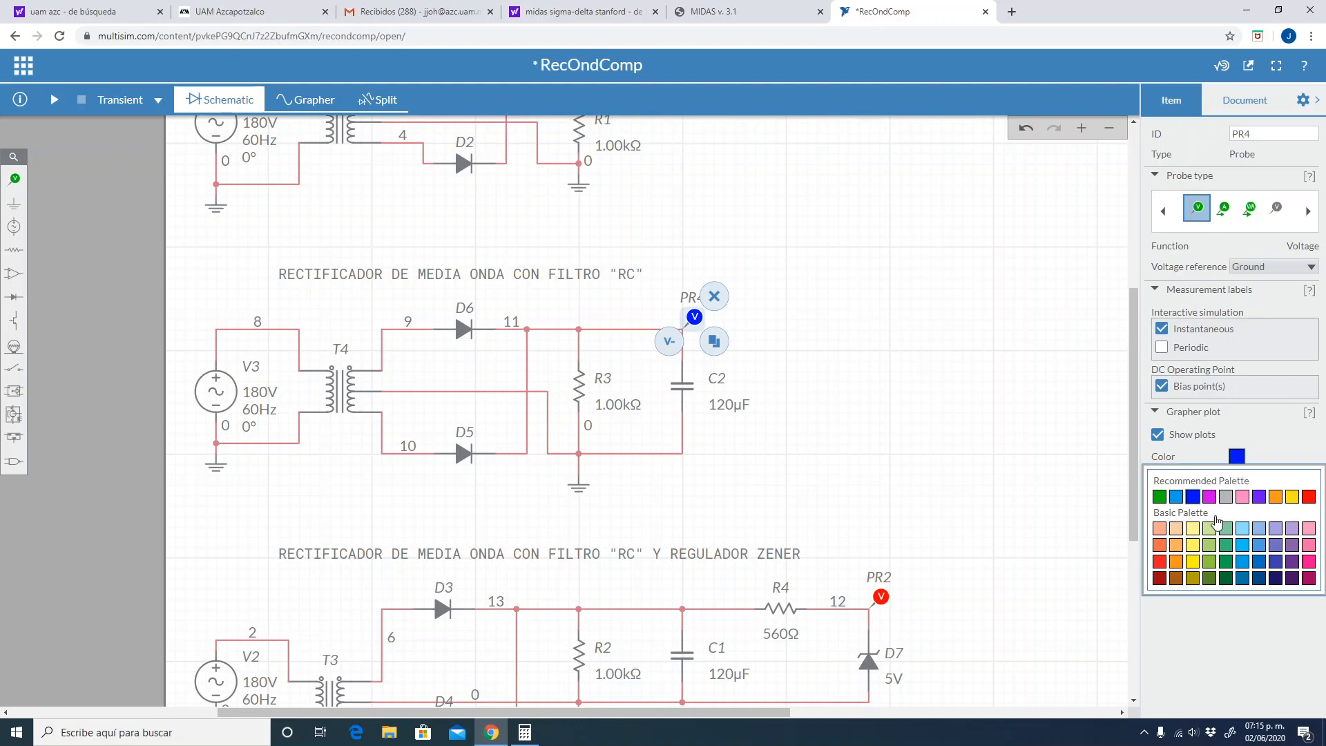
pyautogui.click(1209, 496)
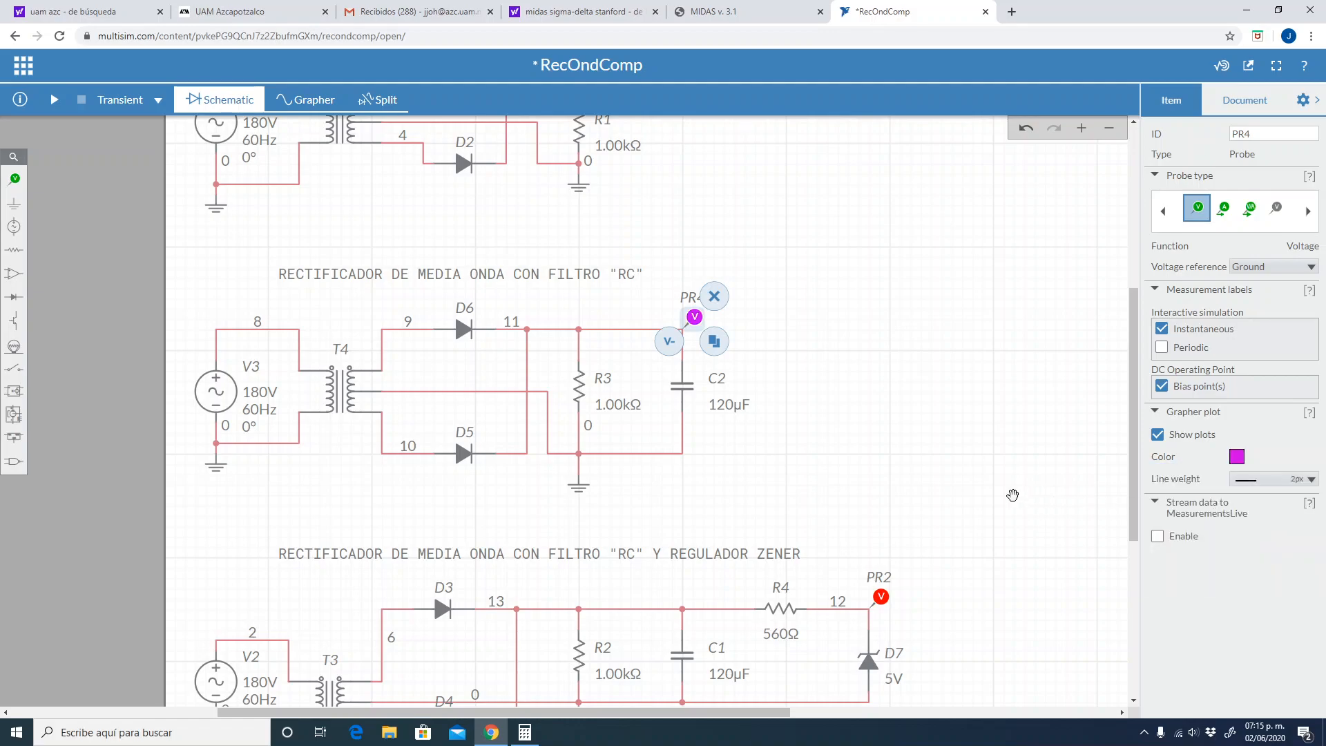
pyautogui.click(1011, 496)
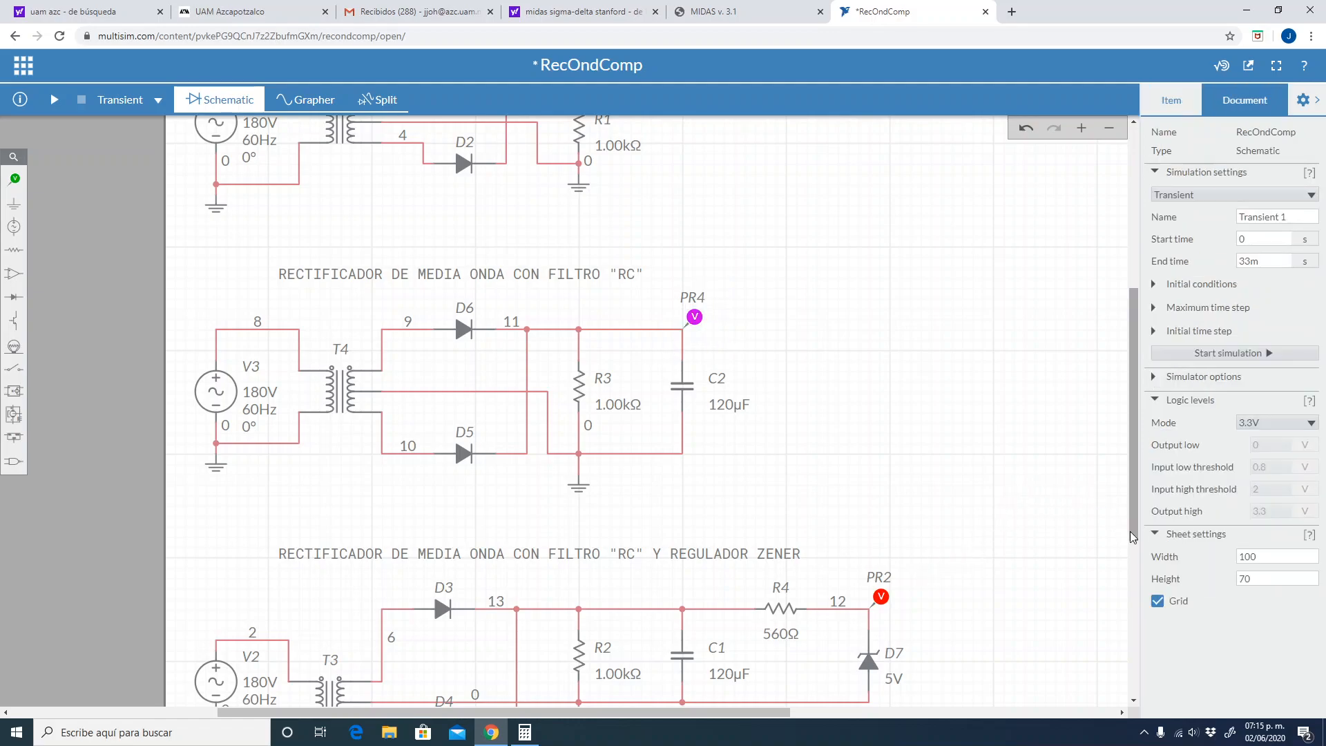
# Review the probes across the three rectifier circuits and save the RecOndComp file
pyautogui.scroll(-1, 1001, 501)
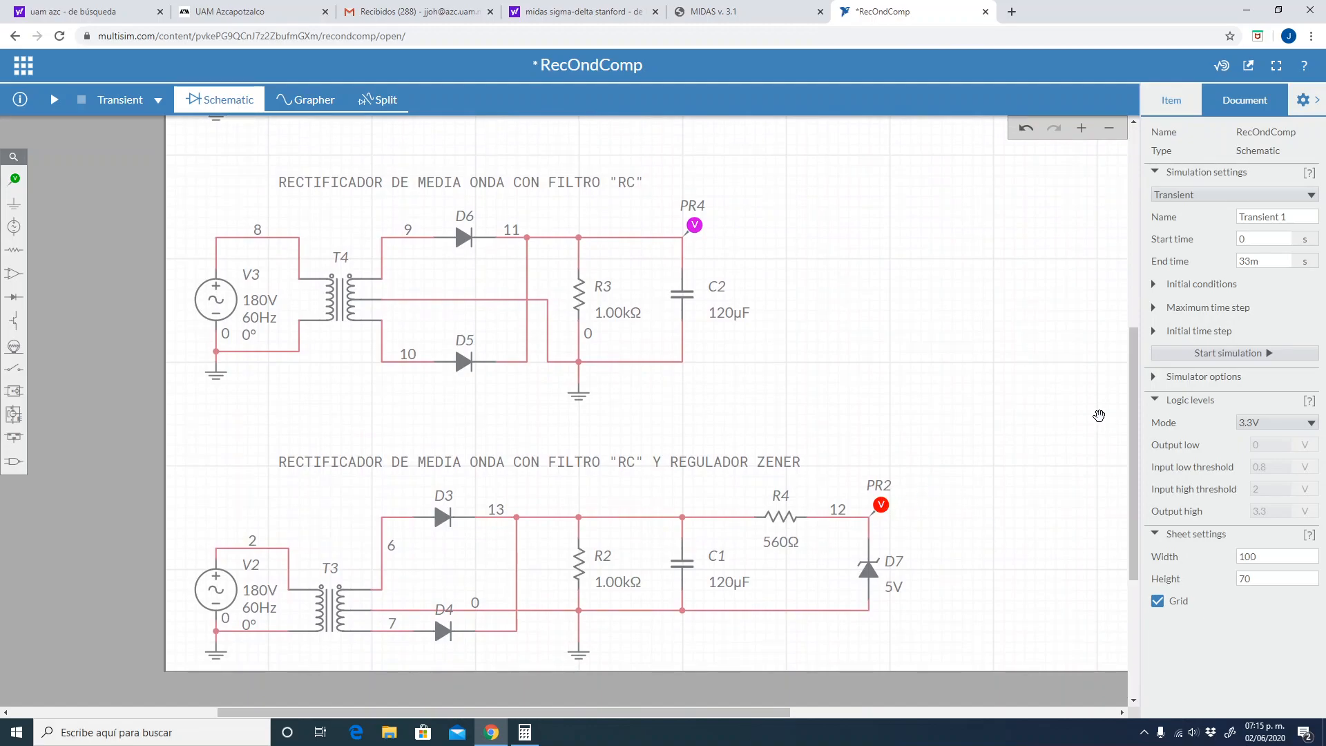
pyautogui.moveTo(1133, 446)
pyautogui.mouseDown()
pyautogui.moveTo(1143, 309)
pyautogui.moveTo(1167, 241)
pyautogui.moveTo(1152, 435)
pyautogui.mouseUp()
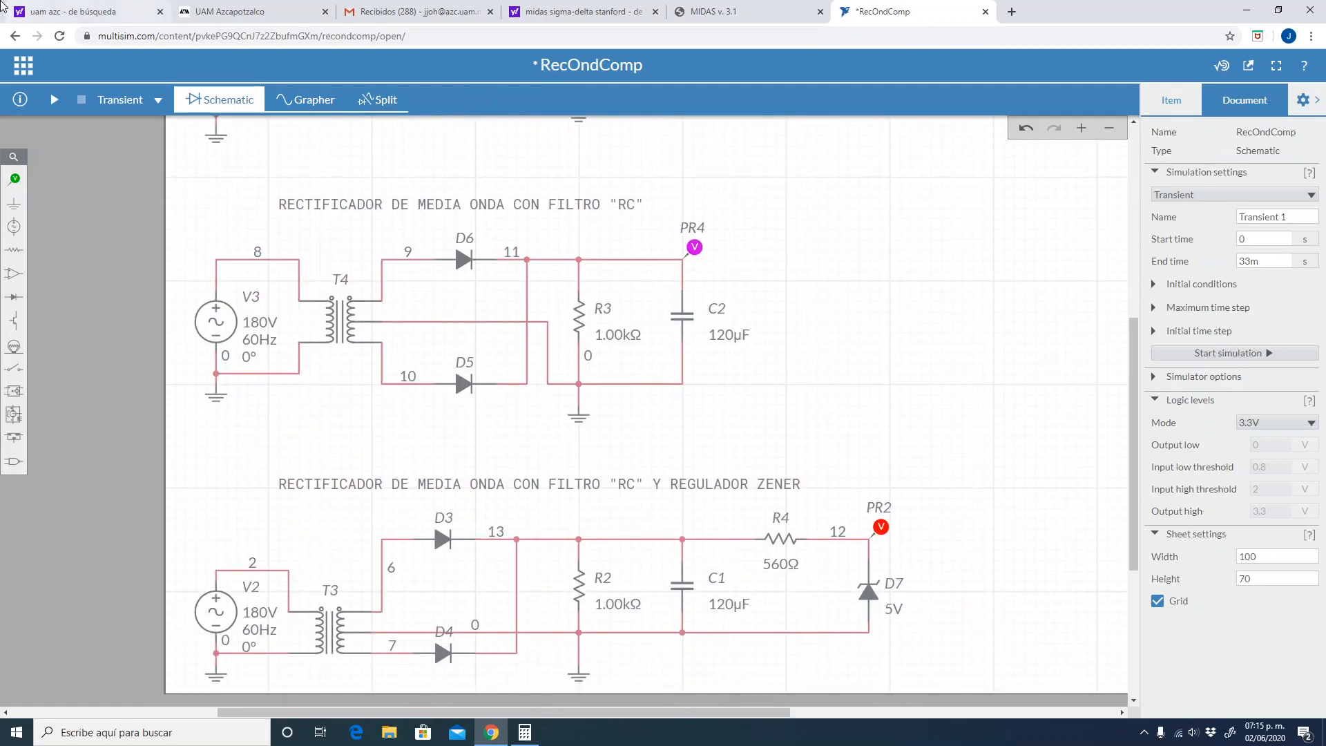
pyautogui.moveTo(1133, 427)
pyautogui.mouseDown()
pyautogui.moveTo(1155, 326)
pyautogui.moveTo(1143, 408)
pyautogui.mouseUp()
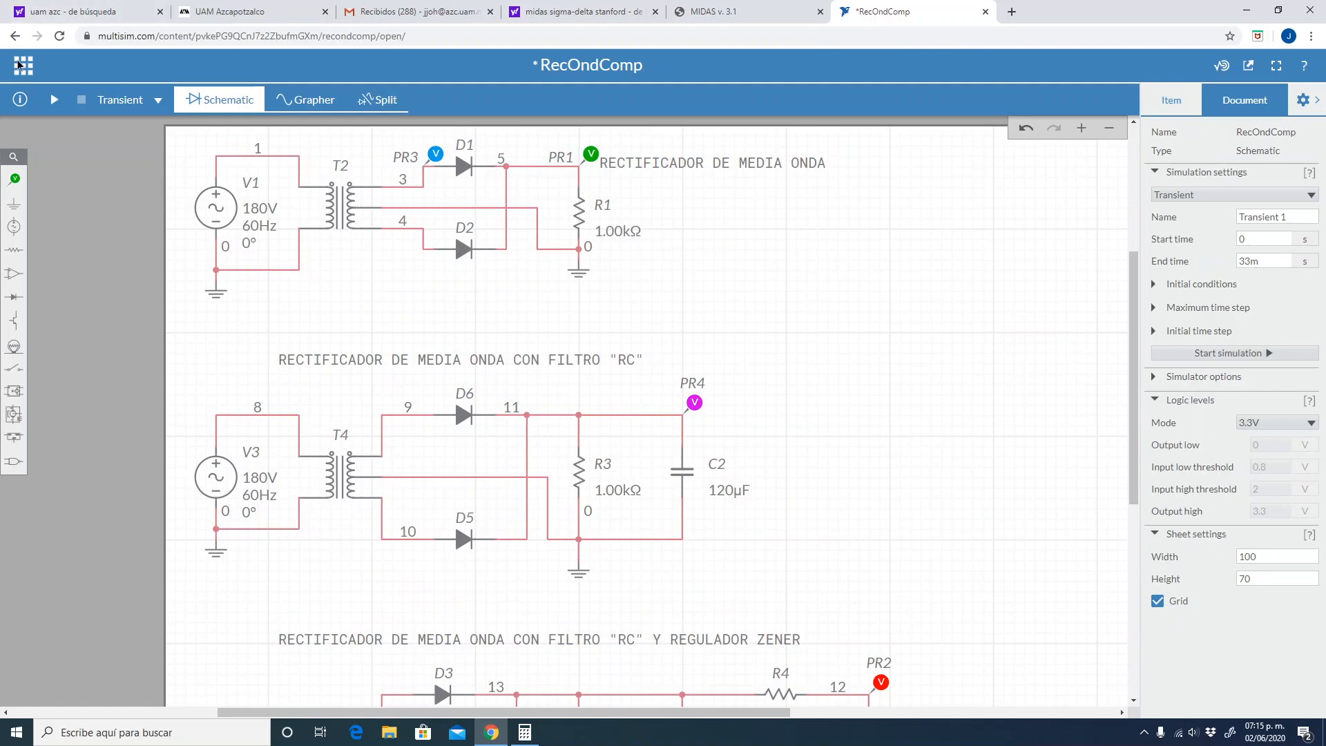
pyautogui.click(22, 65)
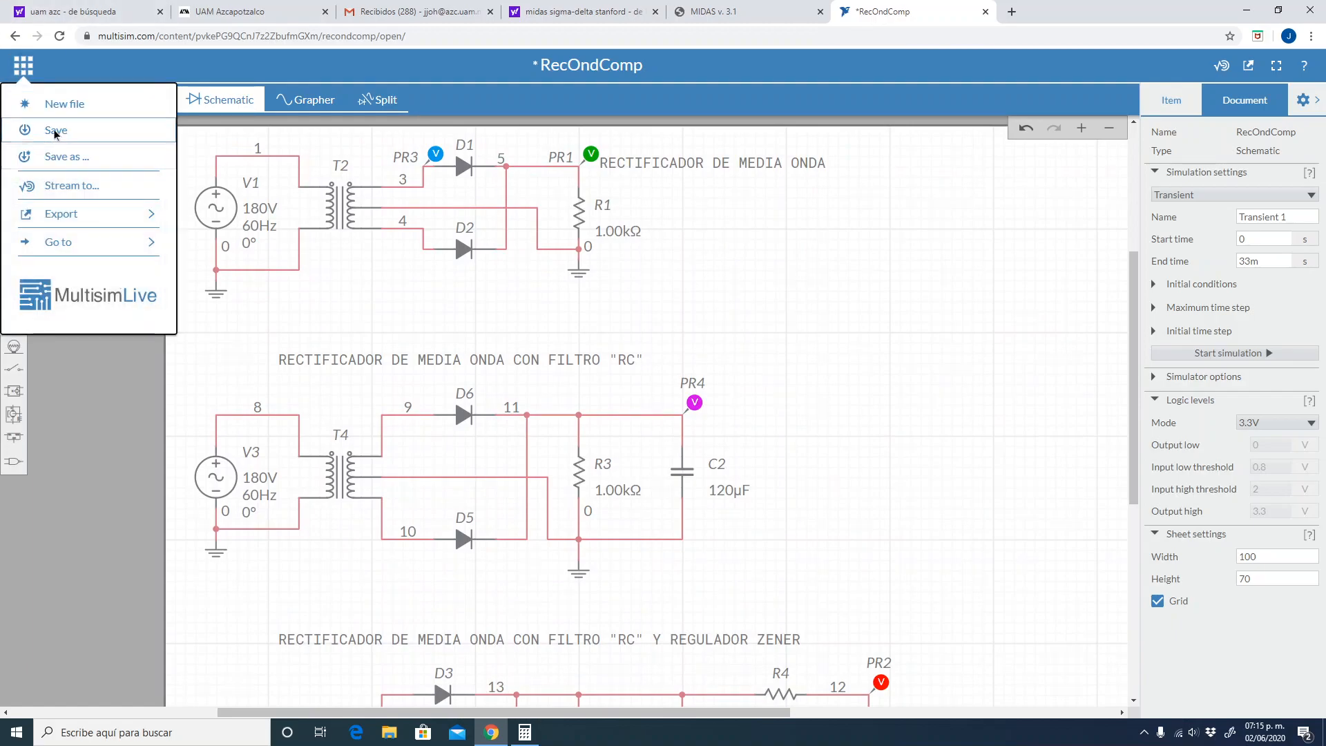
pyautogui.click(55, 132)
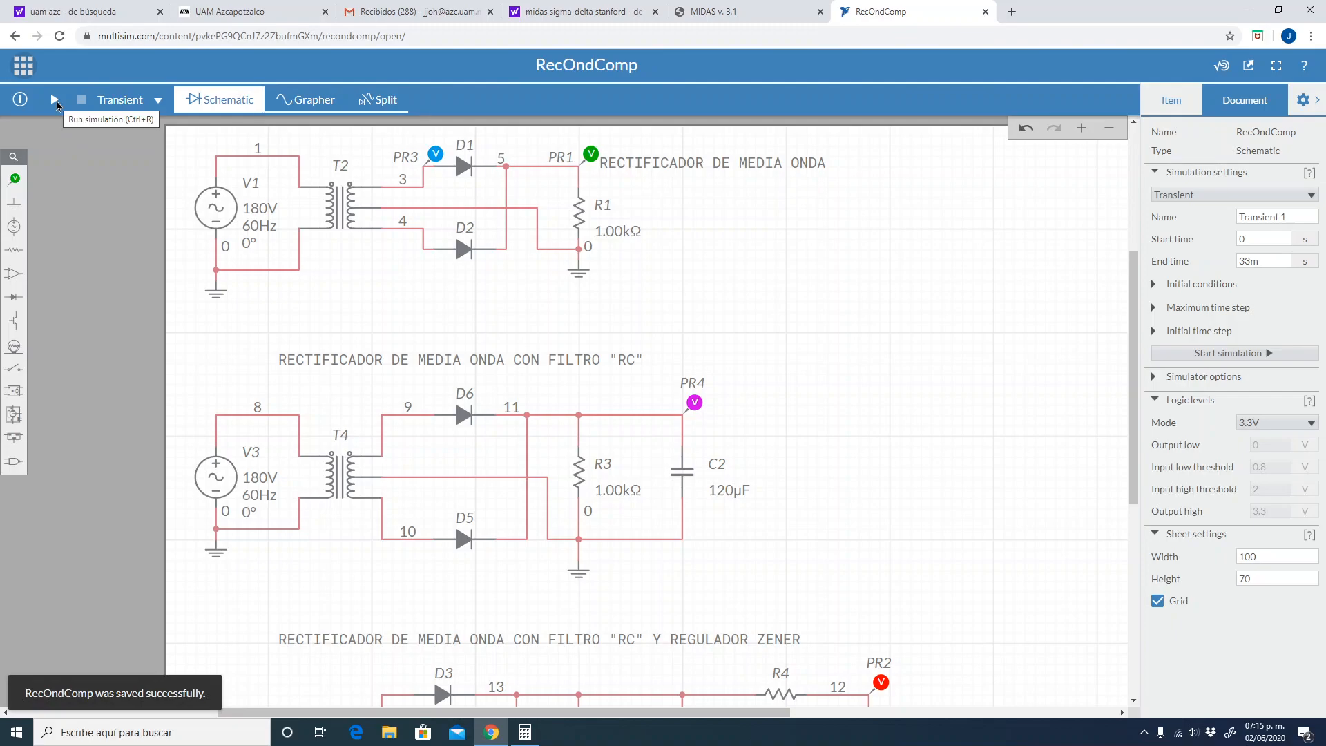
# Run the transient simulation to plot V(12), V(5), V(3) and V(11), and set the cursor type to None
pyautogui.click(55, 102)
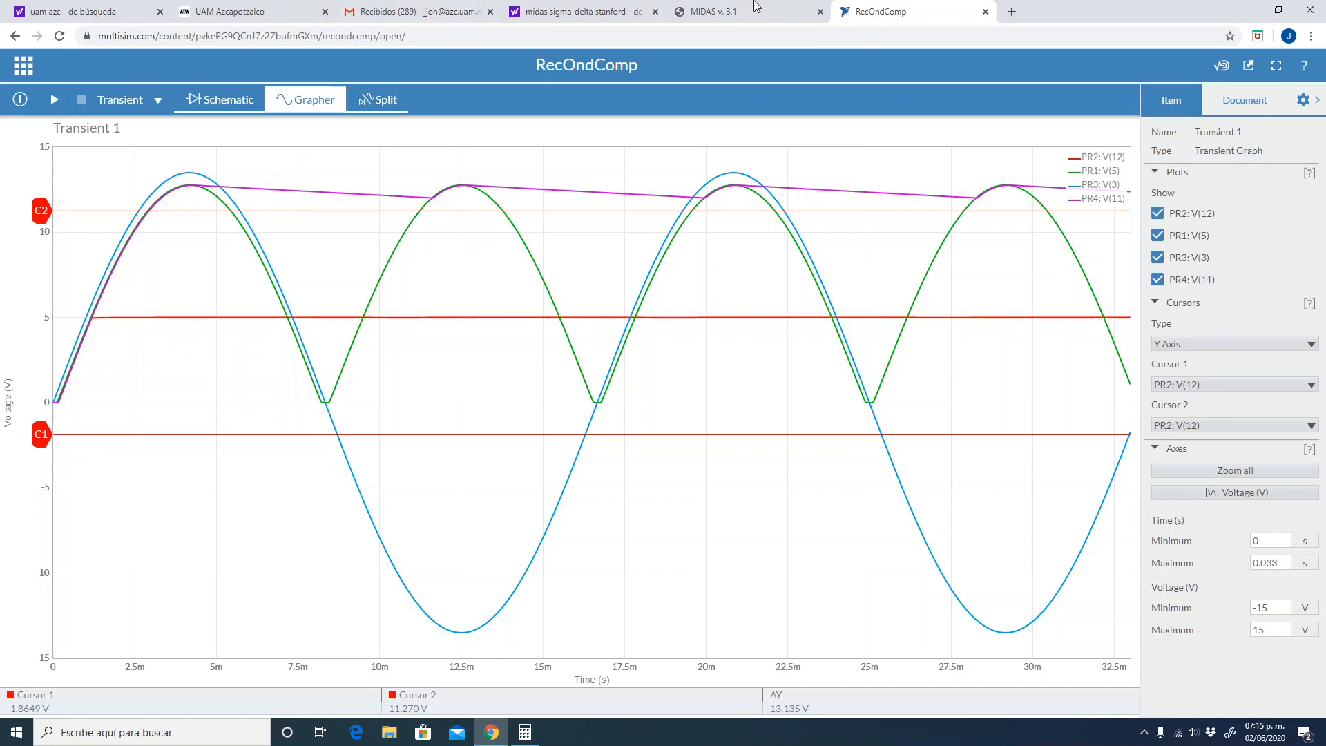
pyautogui.click(1171, 345)
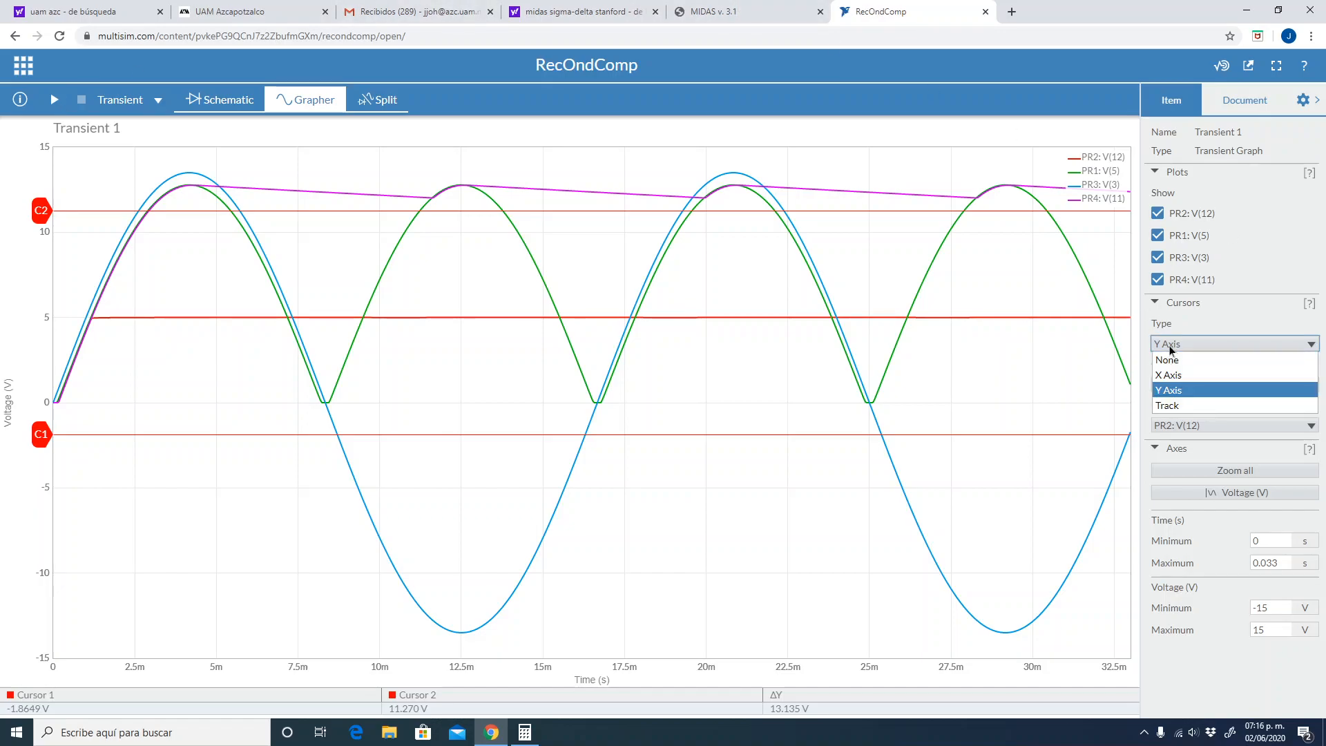
pyautogui.click(1174, 355)
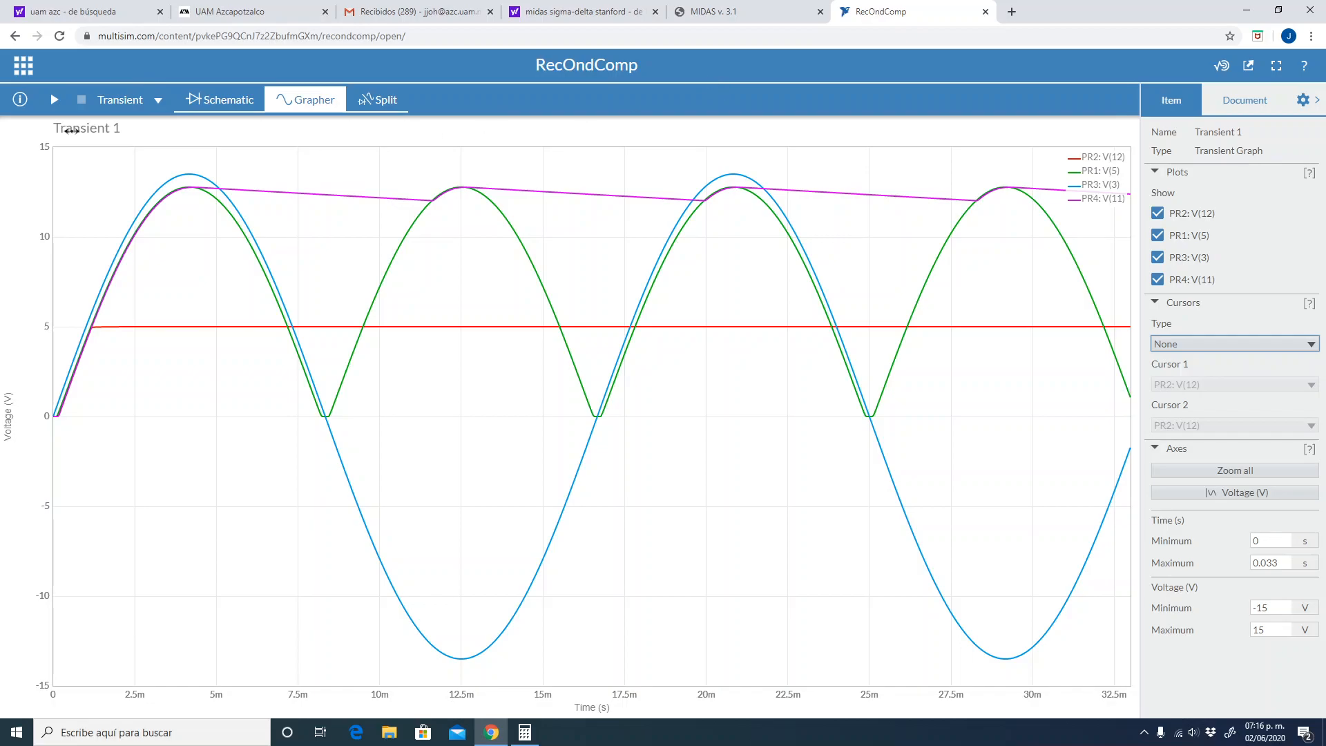
# Leave the circuit editor for the Multisim Live home page and open the account's profile page with its latest circuits
pyautogui.click(25, 67)
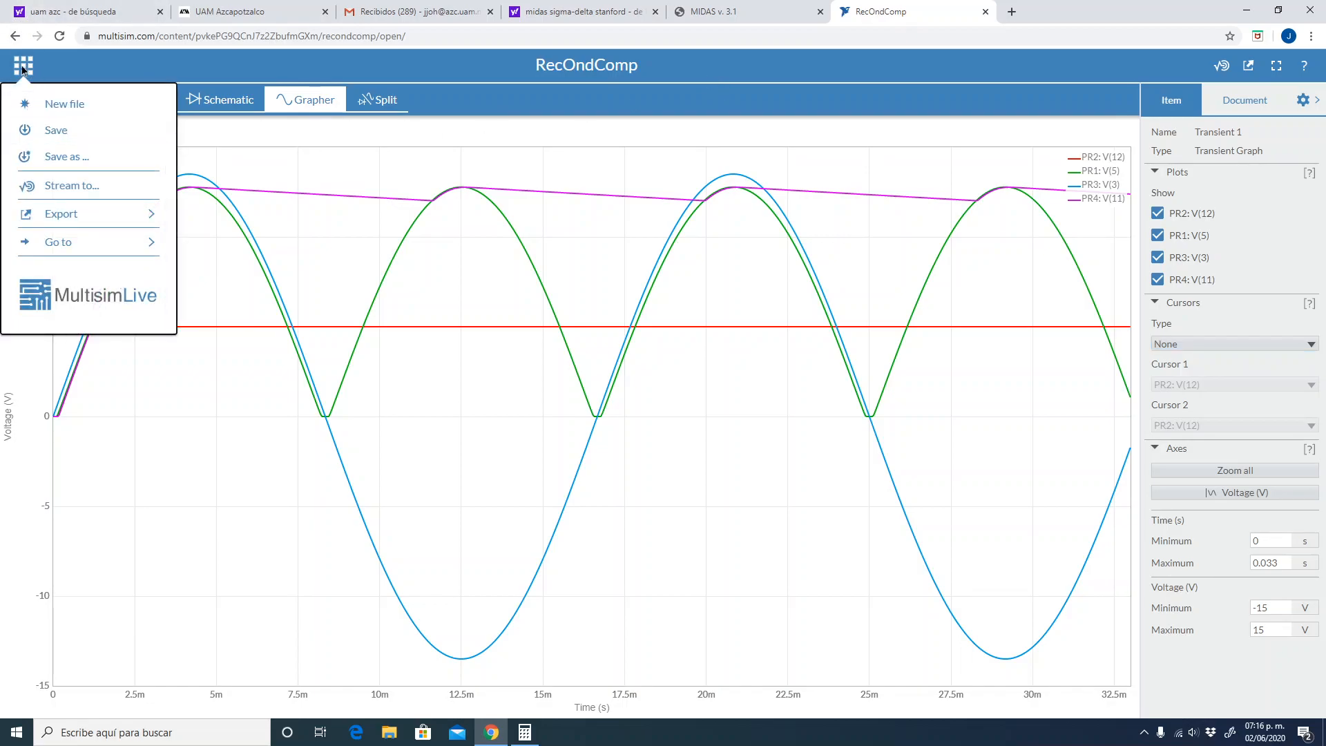
pyautogui.click(22, 67)
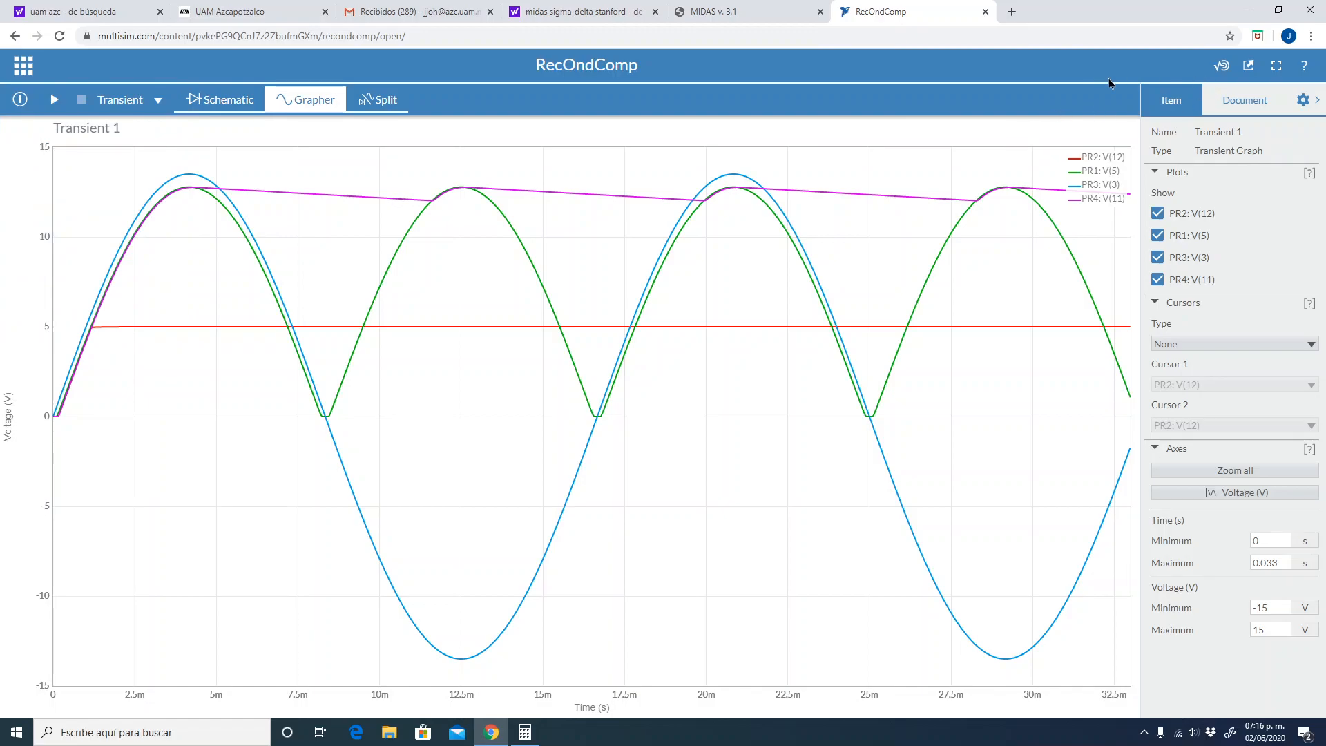
pyautogui.click(572, 66)
pyautogui.click(853, 70)
pyautogui.click(24, 66)
pyautogui.click(76, 295)
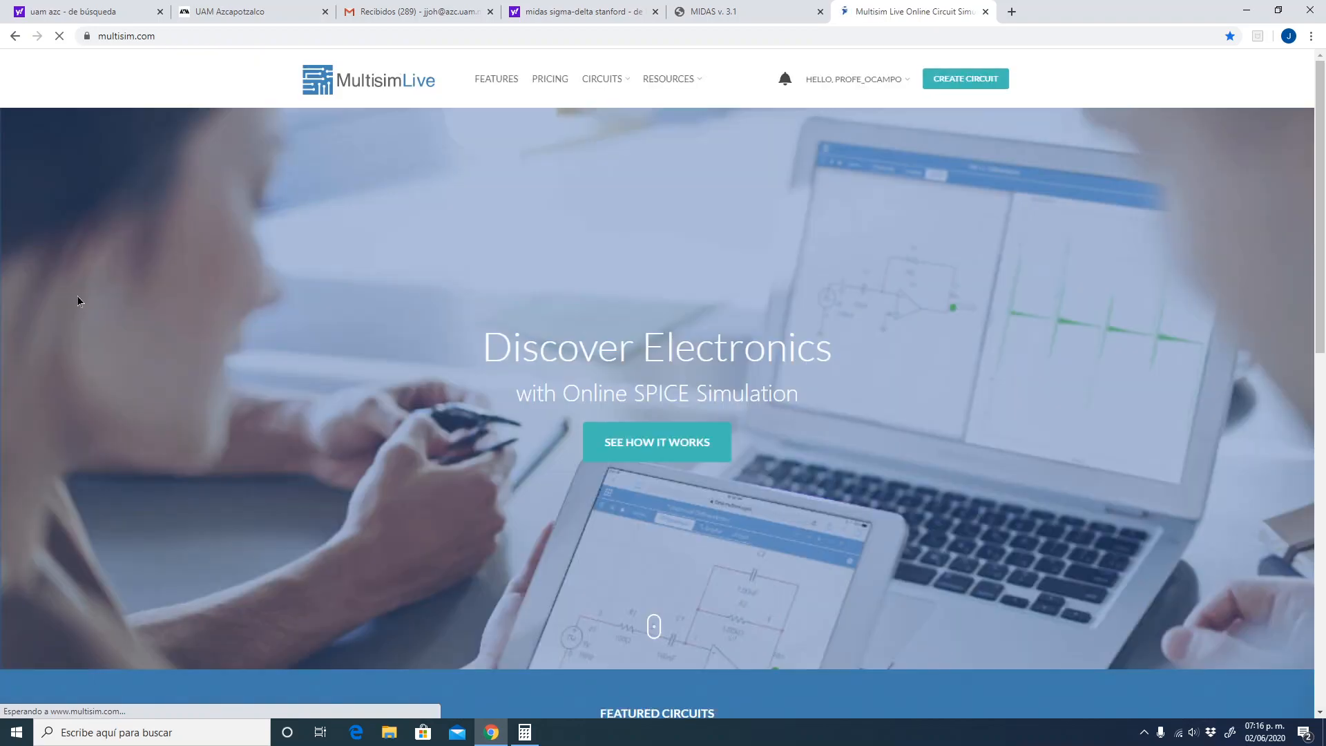
pyautogui.click(853, 83)
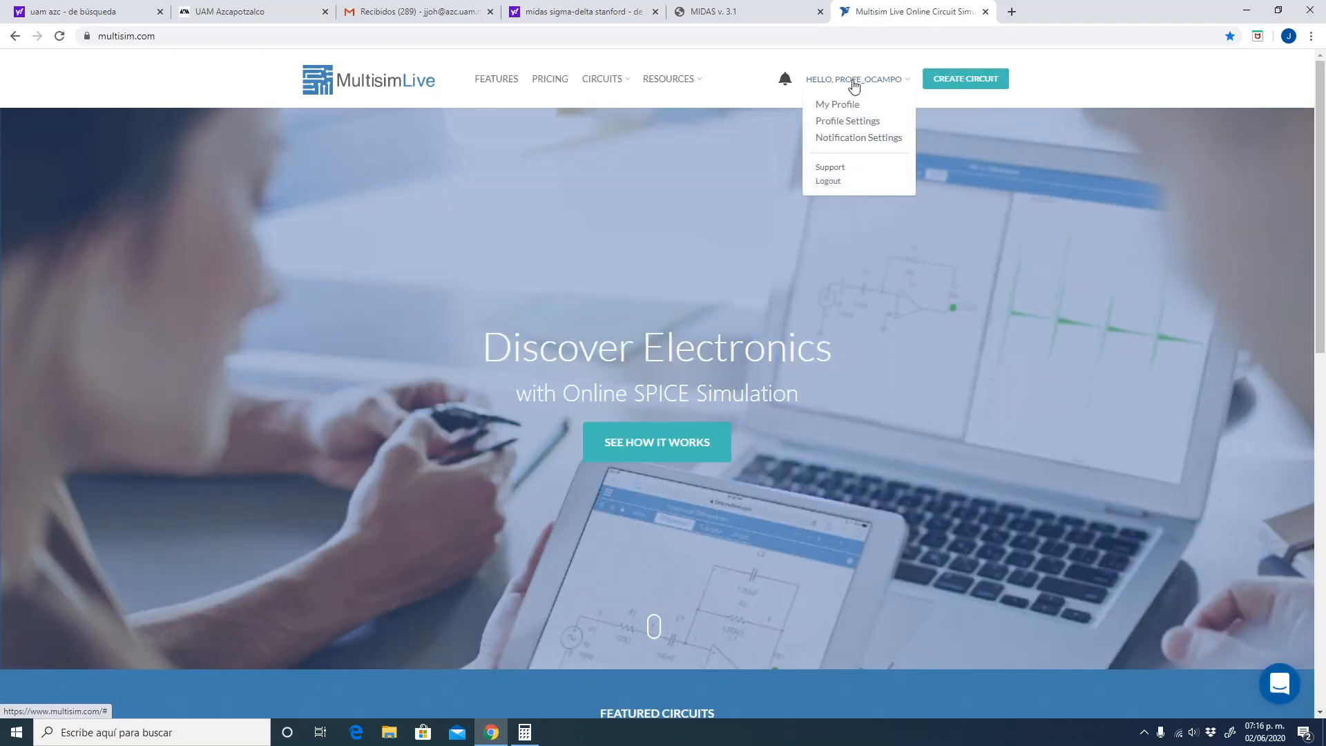
pyautogui.click(845, 105)
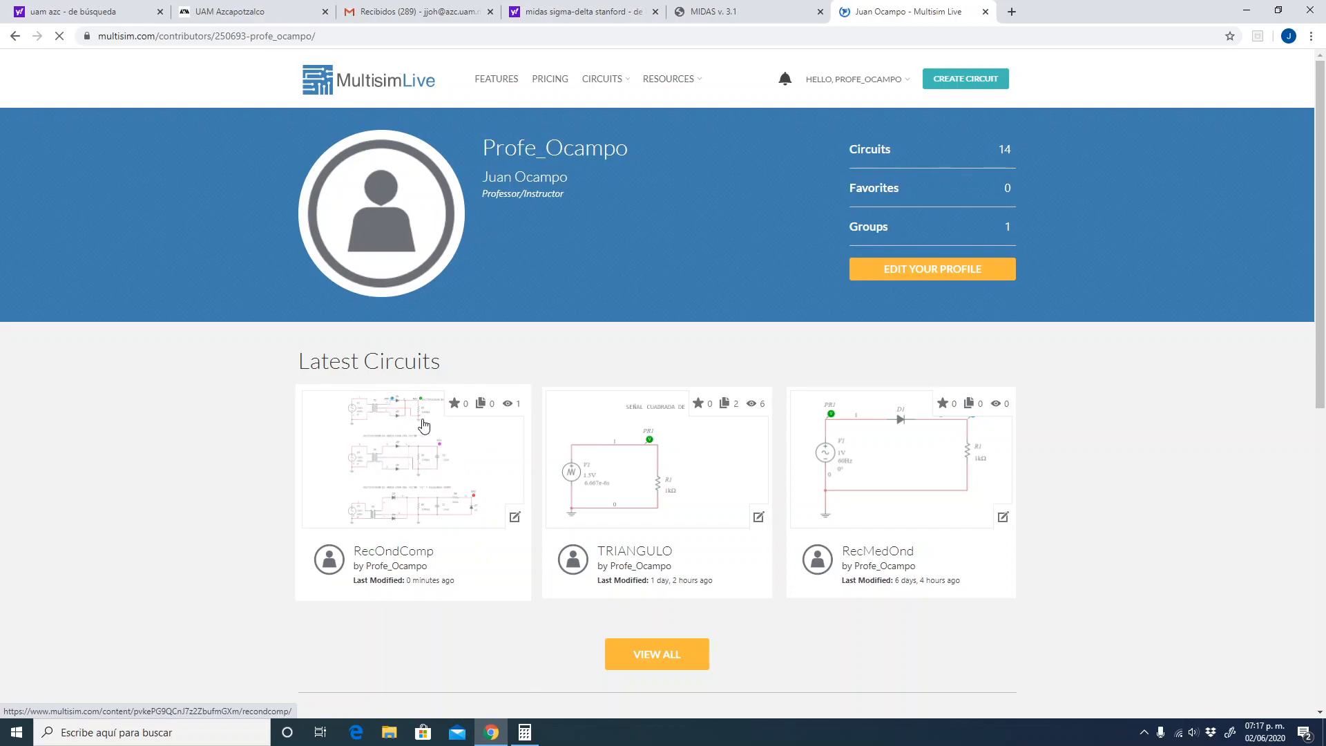
# Open the bookmarked Index of /JOH page in a new browser tab and enter its Microelectronica folder
pyautogui.click(1011, 12)
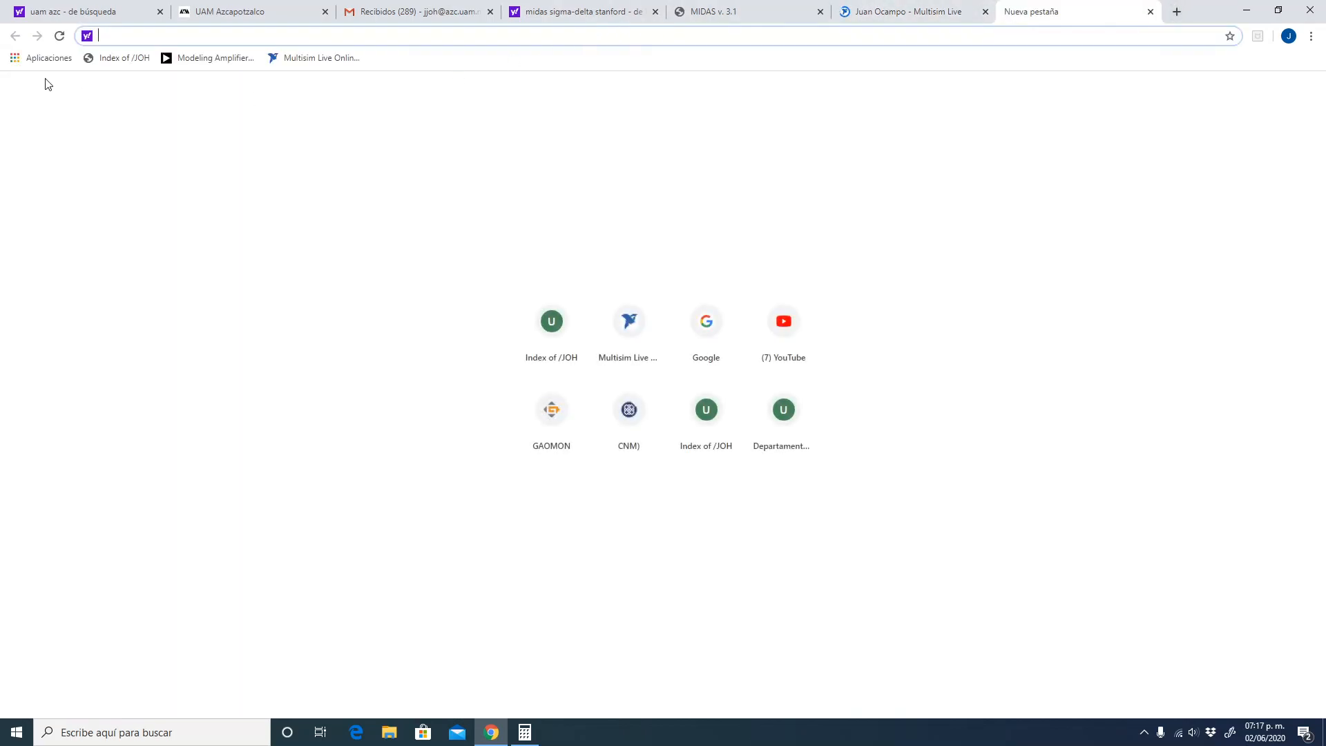
pyautogui.click(107, 58)
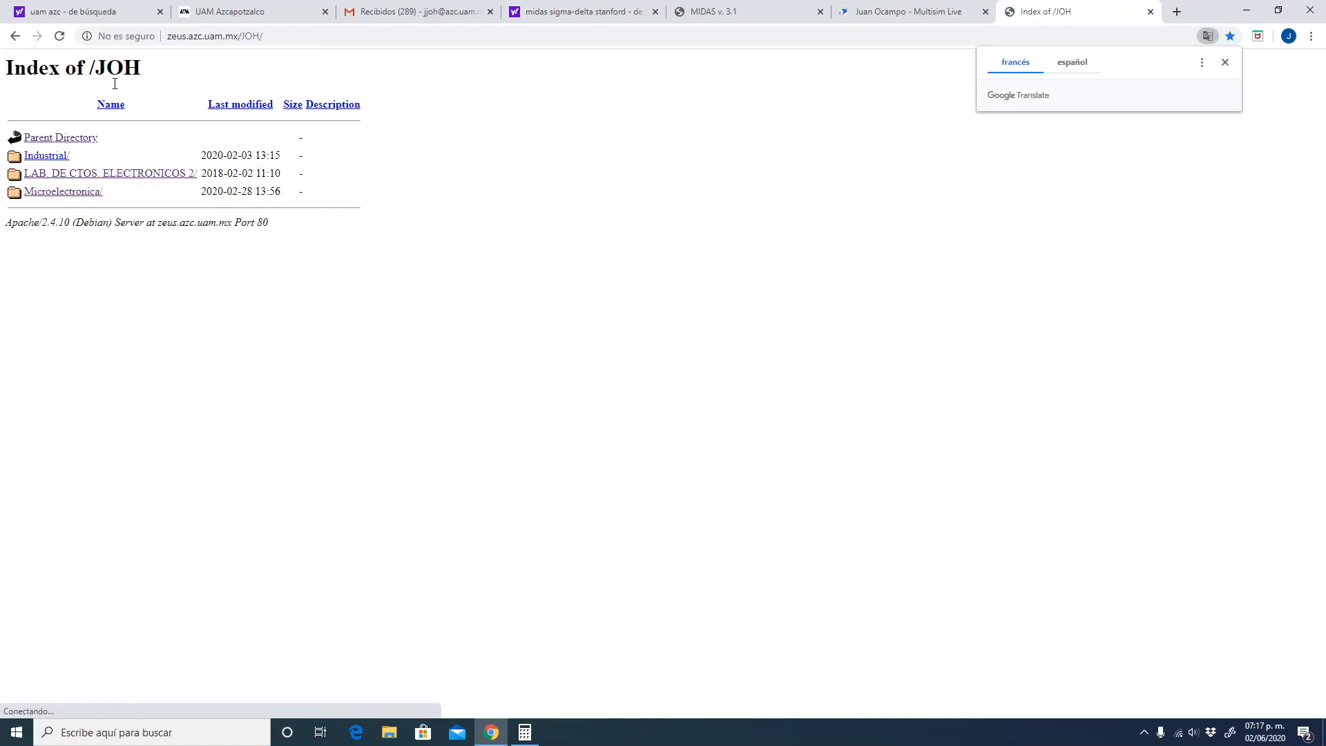
pyautogui.click(83, 192)
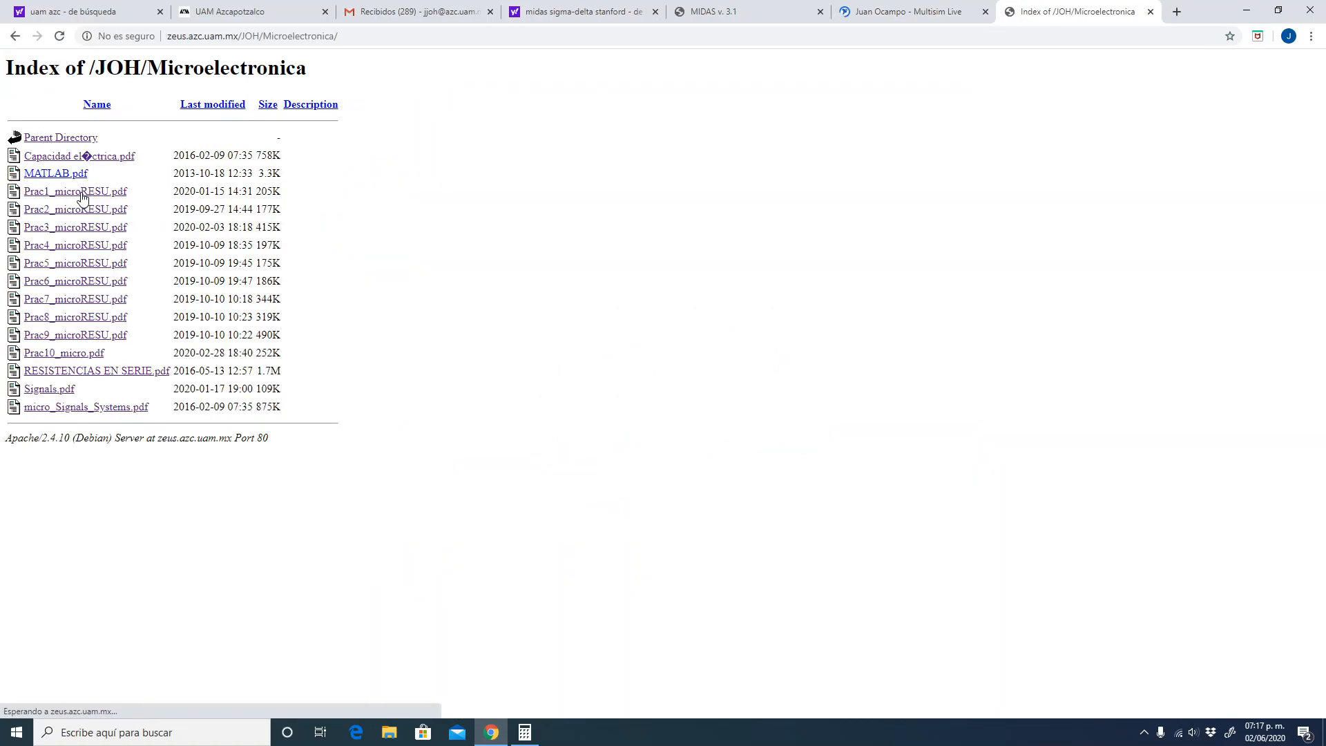
# Open Prac8_microRESU.pdf and examine its half-wave rectifier circuits: unfiltered, with RC filter and with Zener regulator (Figures 1 to 3)
pyautogui.click(63, 319)
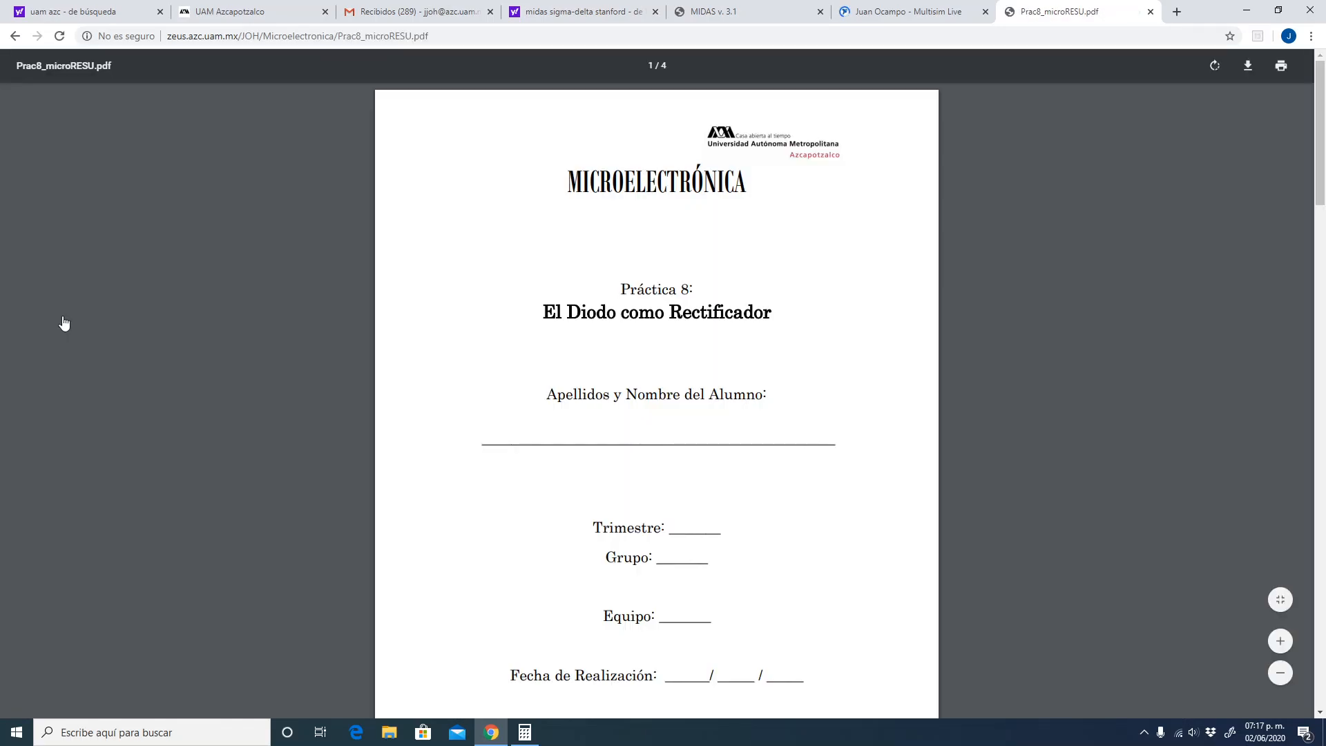
pyautogui.scroll(-17, 563, 396)
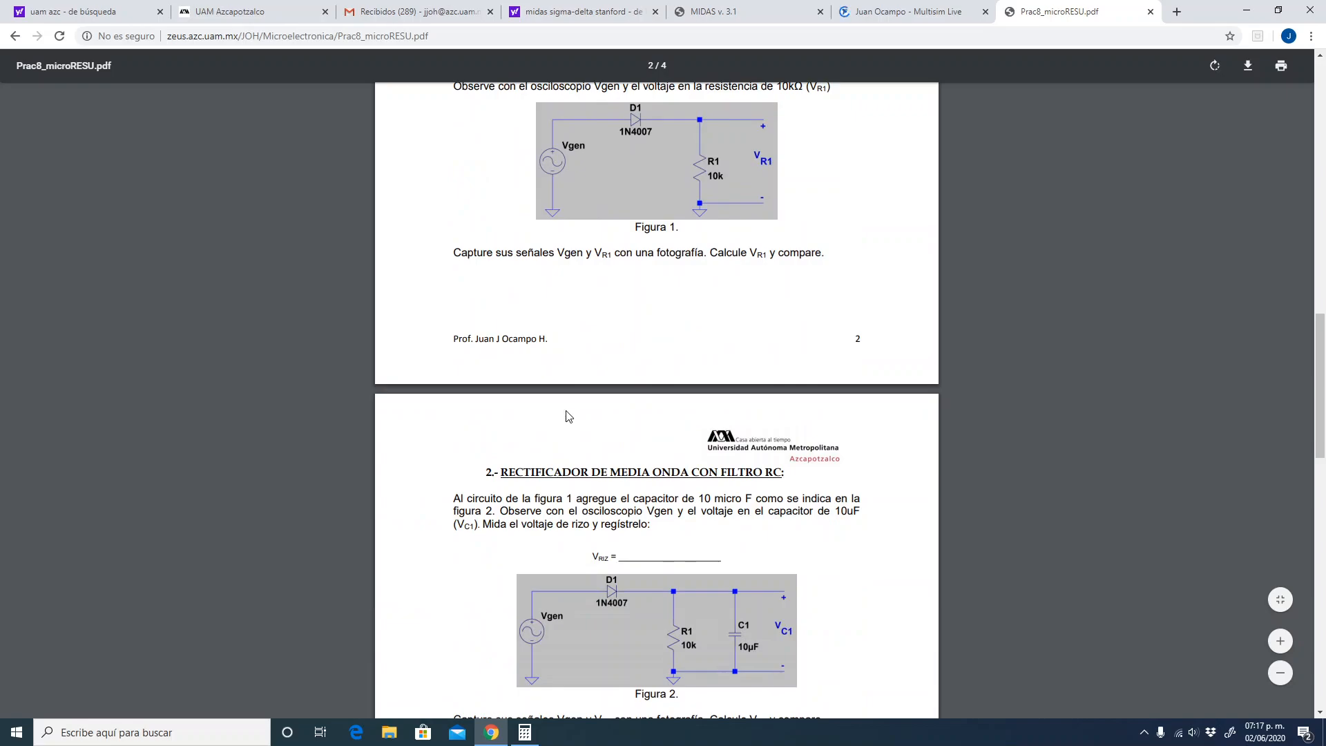
pyautogui.scroll(-5, 590, 304)
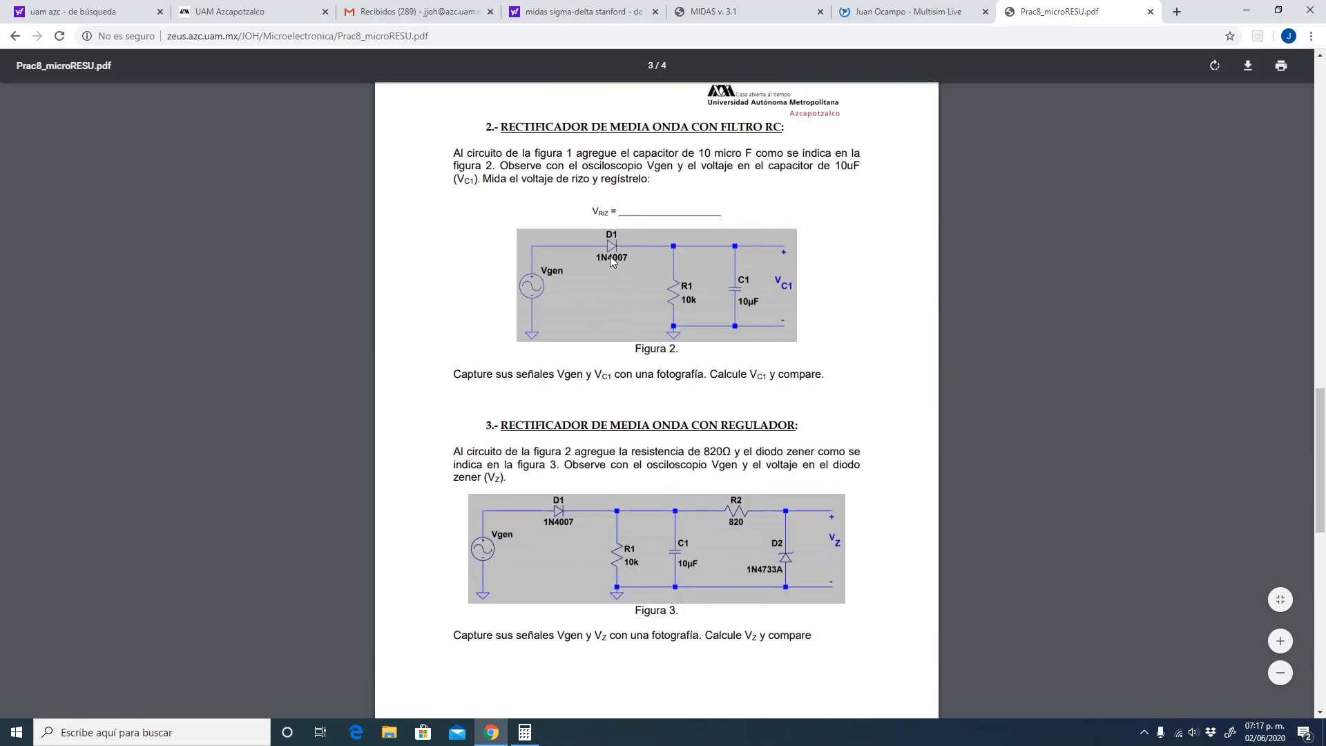
pyautogui.scroll(4, 627, 304)
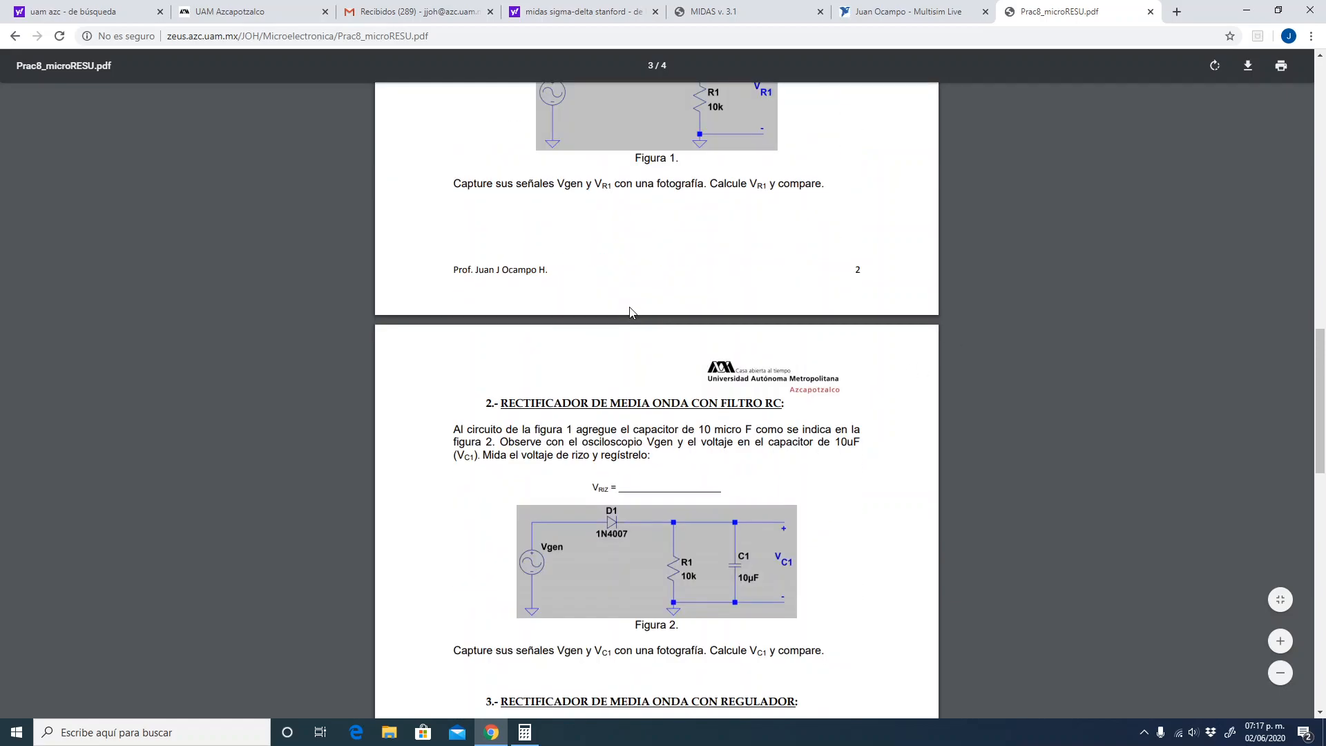
pyautogui.scroll(5, 629, 307)
pyautogui.scroll(-7, 628, 307)
pyautogui.scroll(-5, 630, 312)
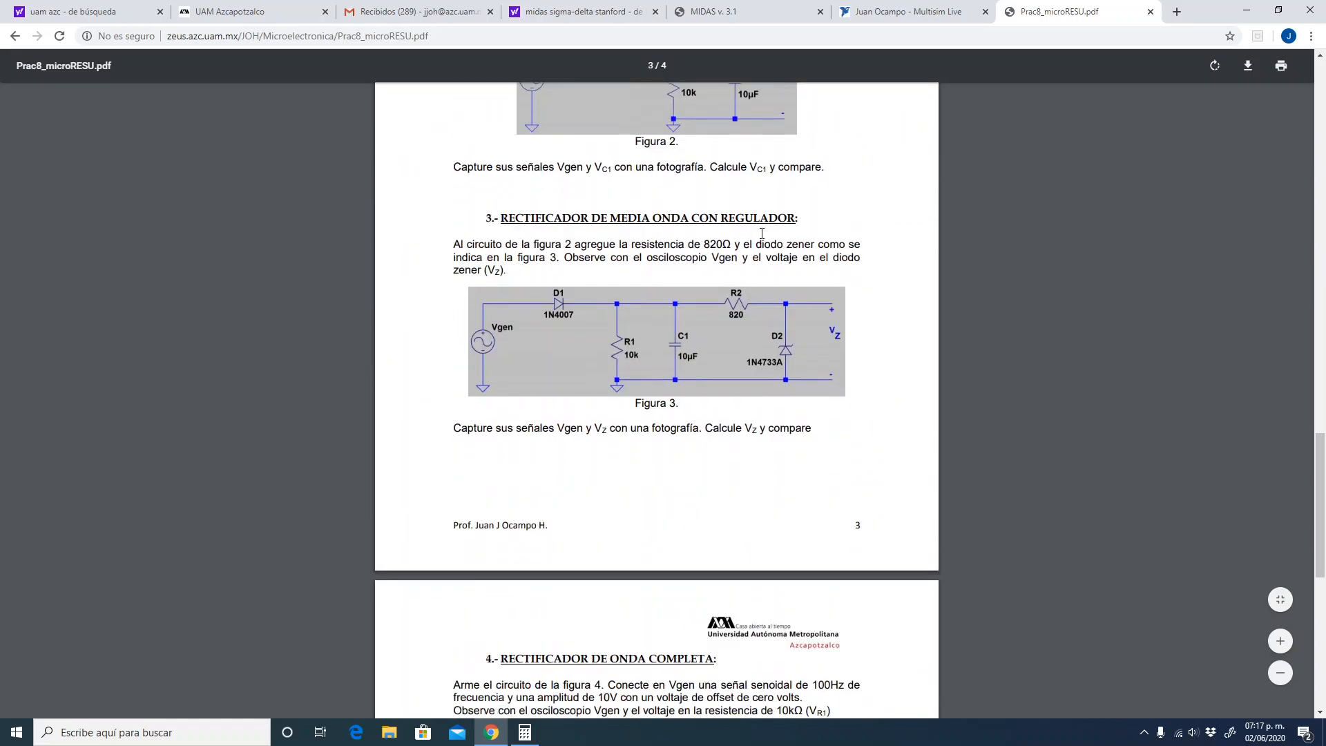
pyautogui.scroll(4, 719, 276)
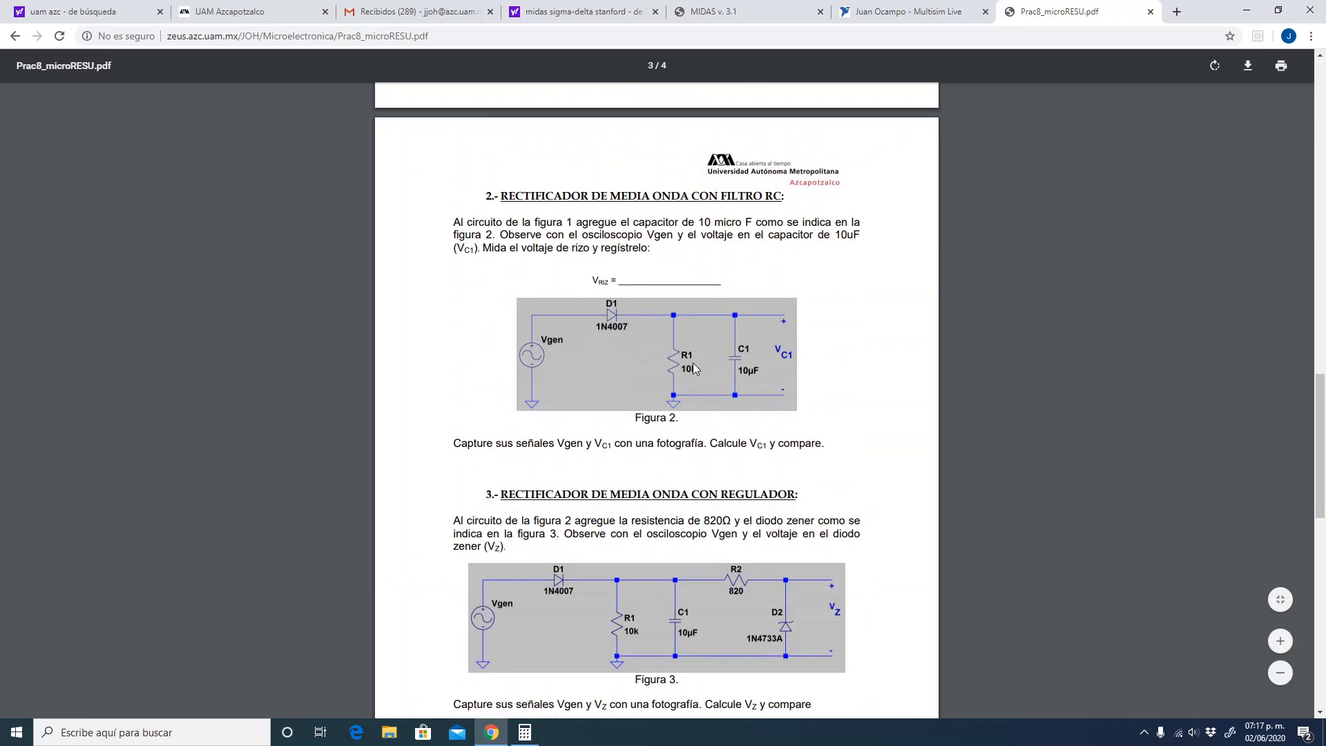
pyautogui.scroll(-3, 676, 375)
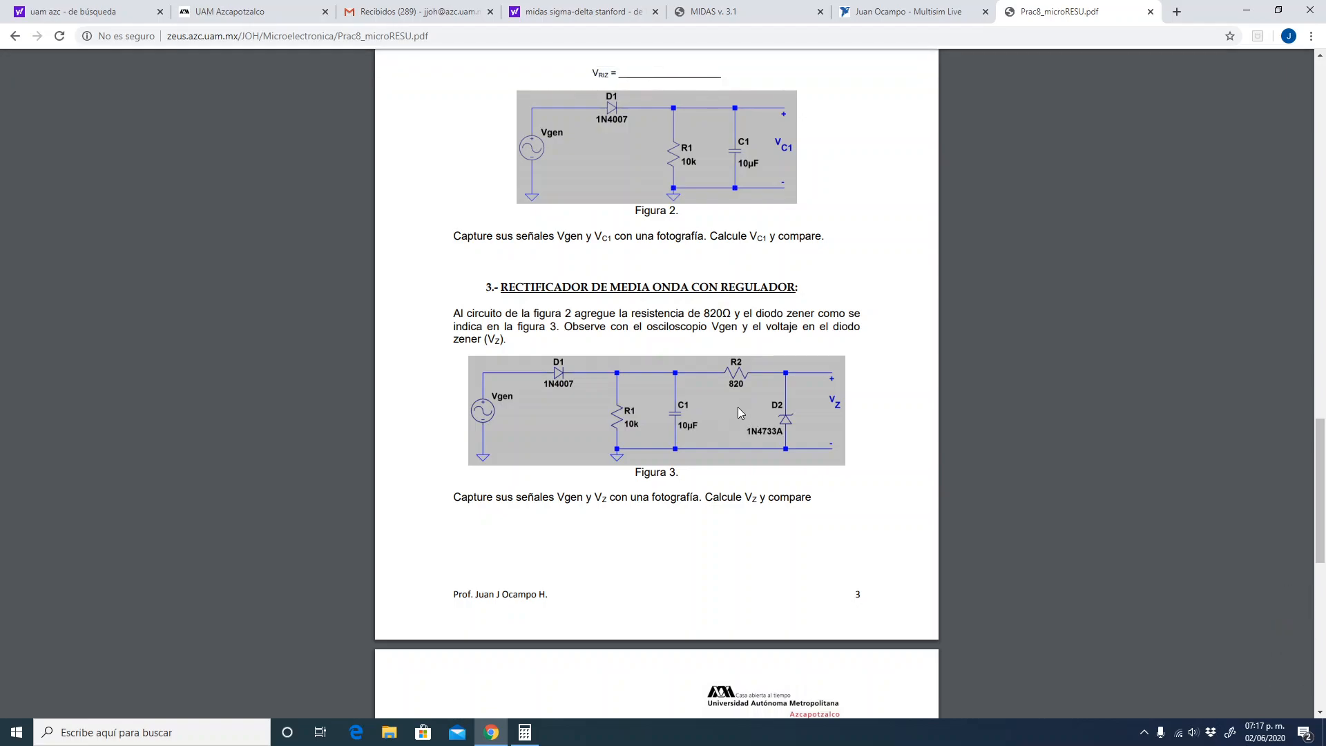
pyautogui.scroll(-2, 737, 408)
pyautogui.scroll(-2, 736, 407)
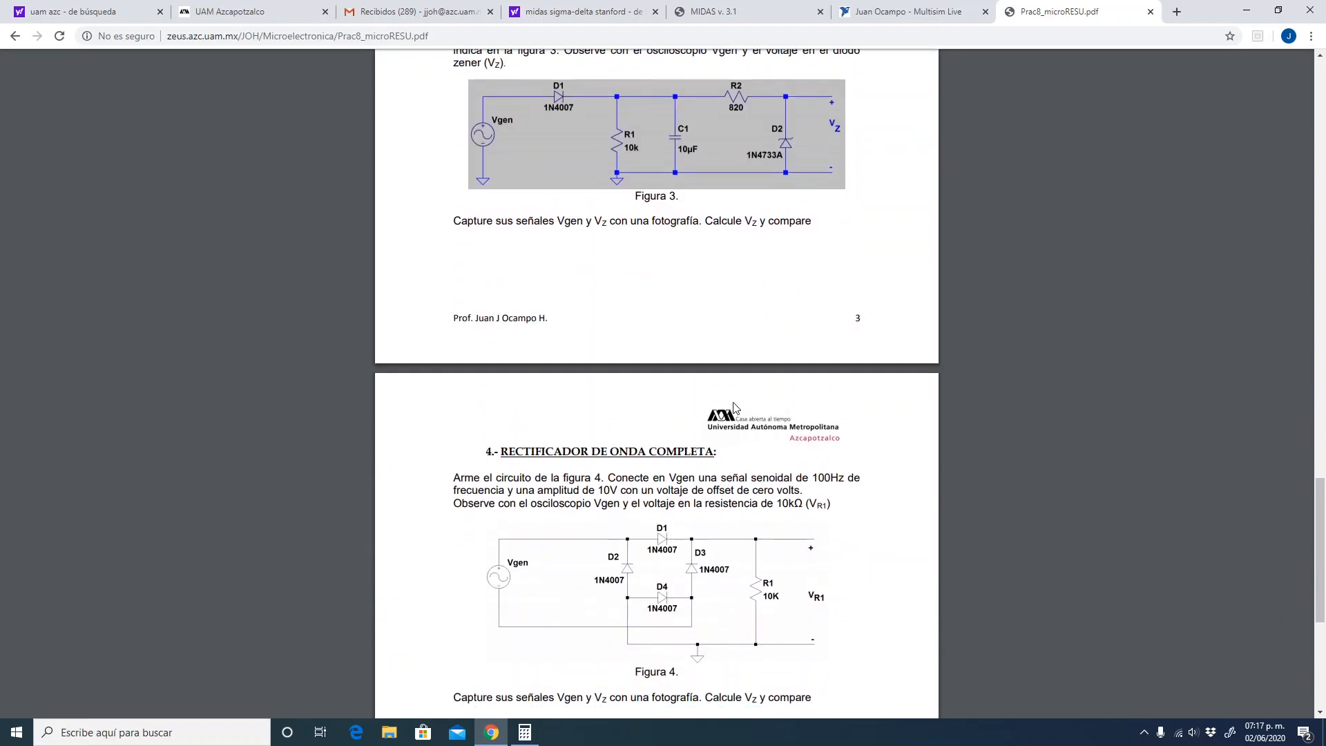
pyautogui.scroll(2, 725, 304)
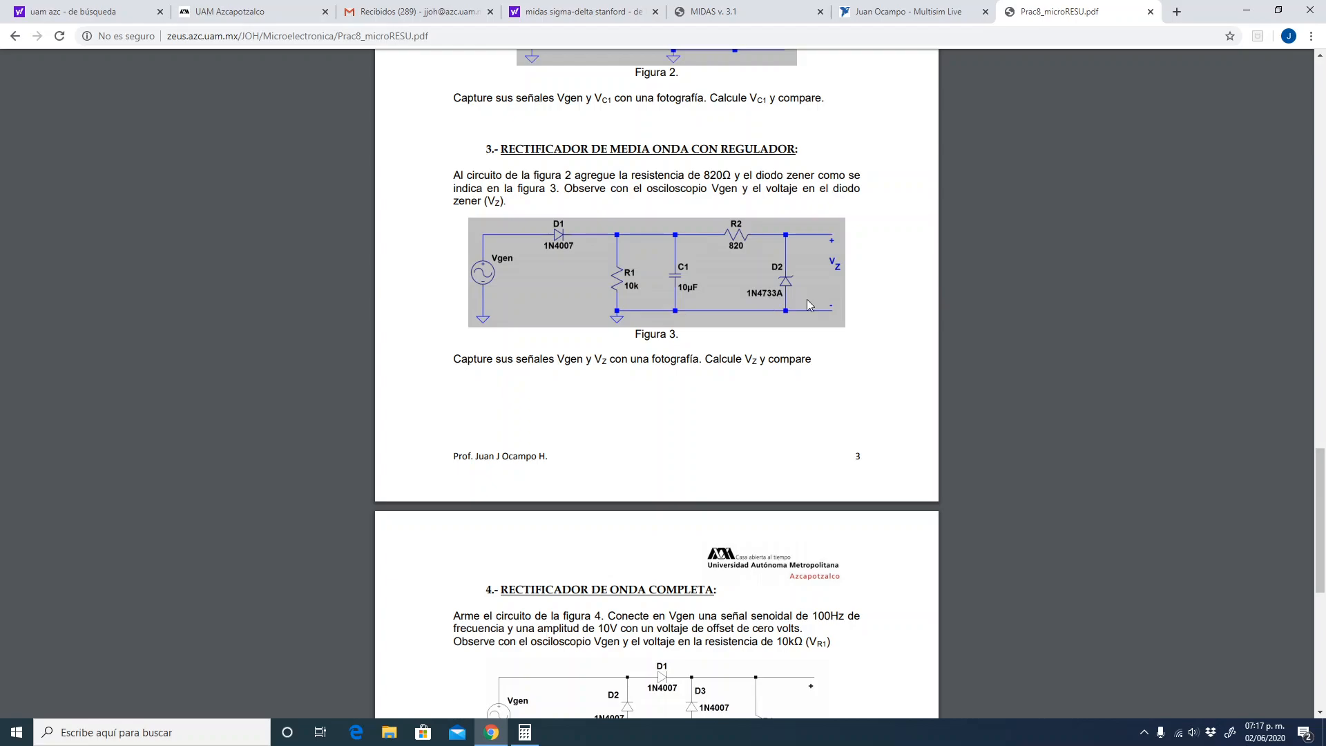
# Examine the full-wave bridge rectifier of Figura 4 in section 4 of the practice, enlarged for reading
pyautogui.scroll(-2, 715, 406)
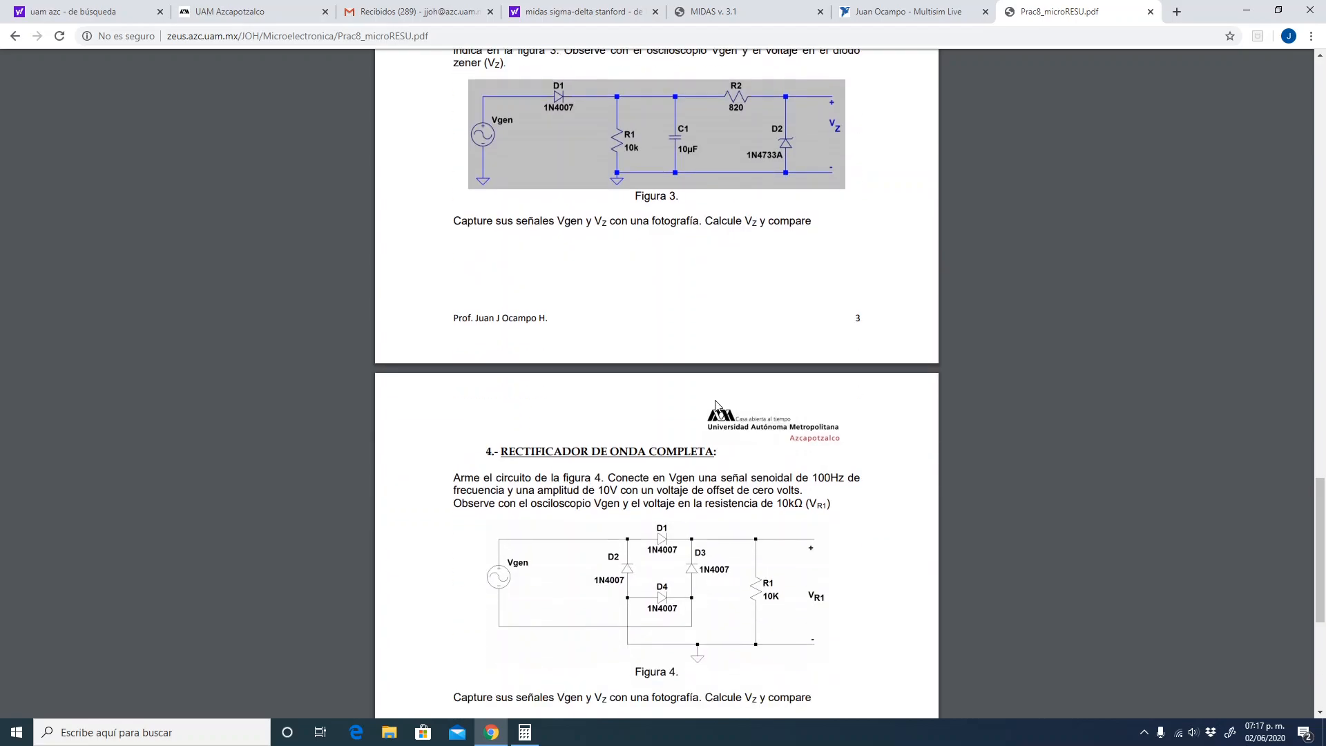
pyautogui.scroll(-4, 631, 435)
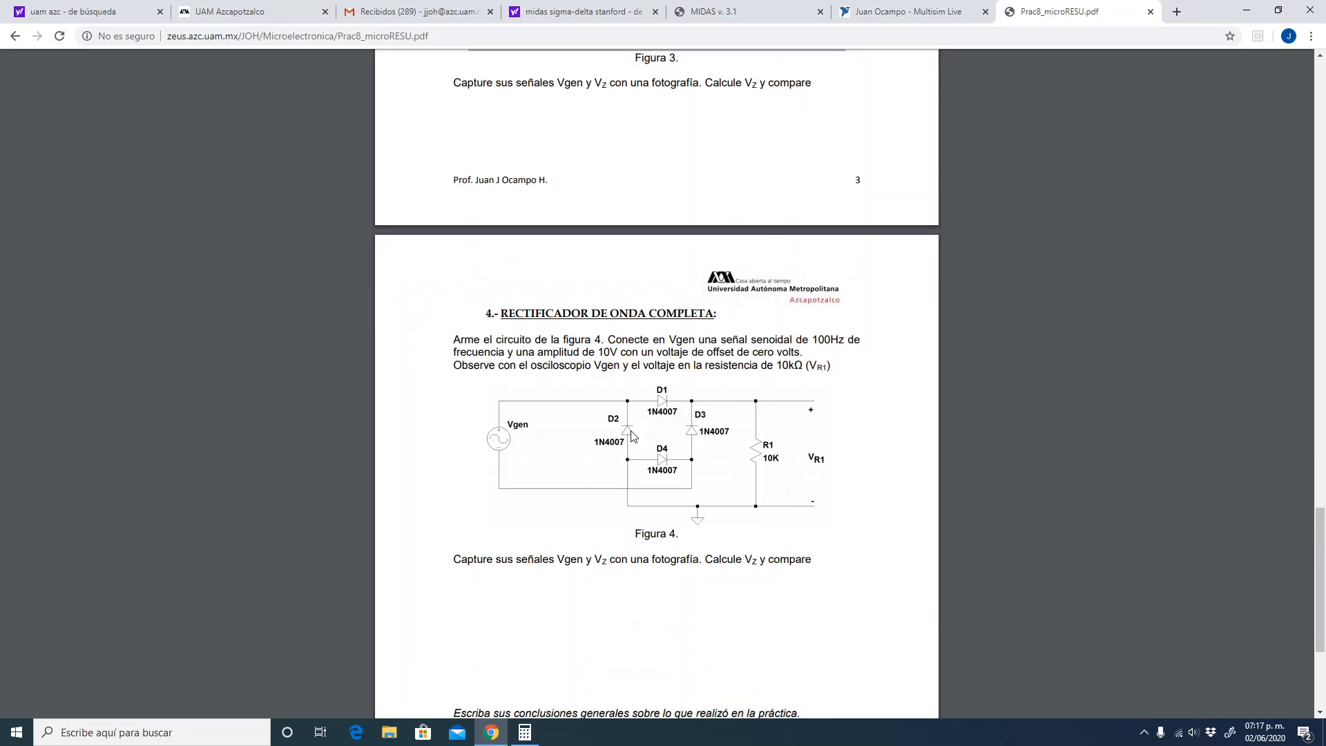
pyautogui.scroll(-1, 631, 435)
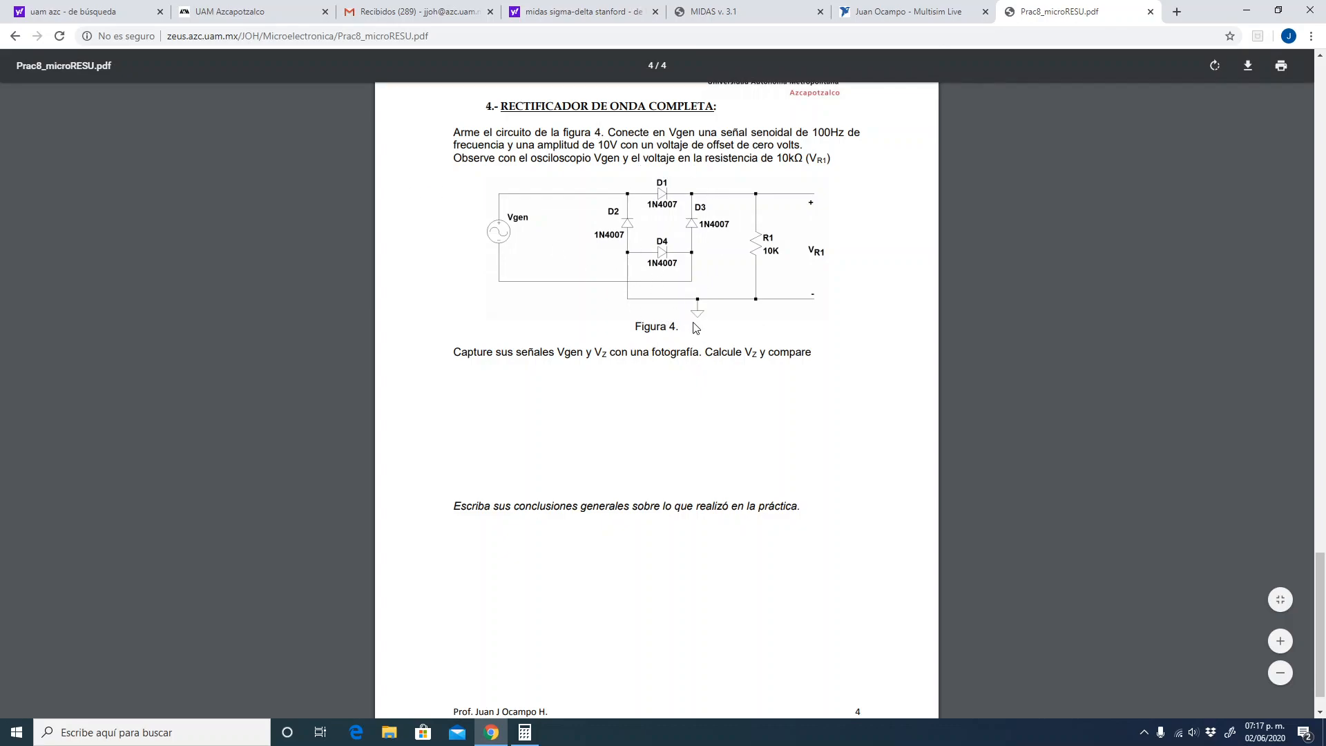
pyautogui.click(1280, 641)
pyautogui.click(1282, 642)
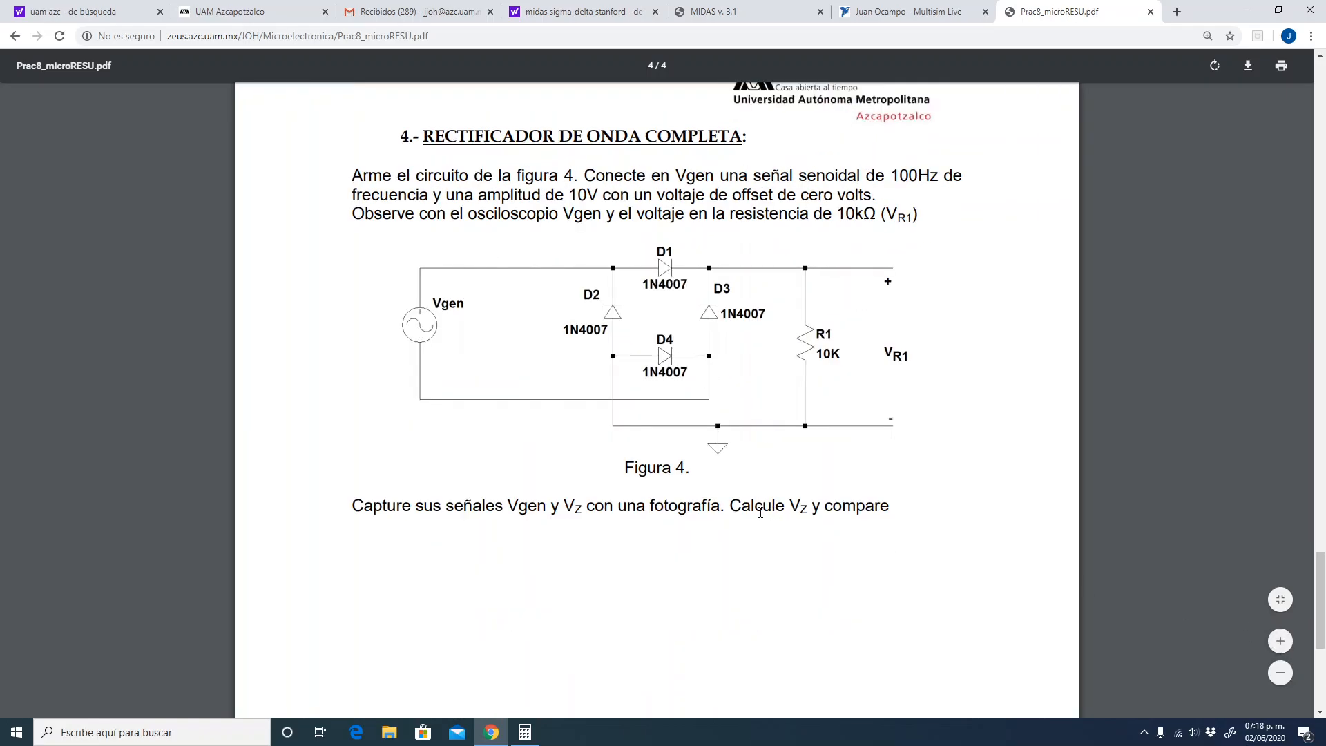